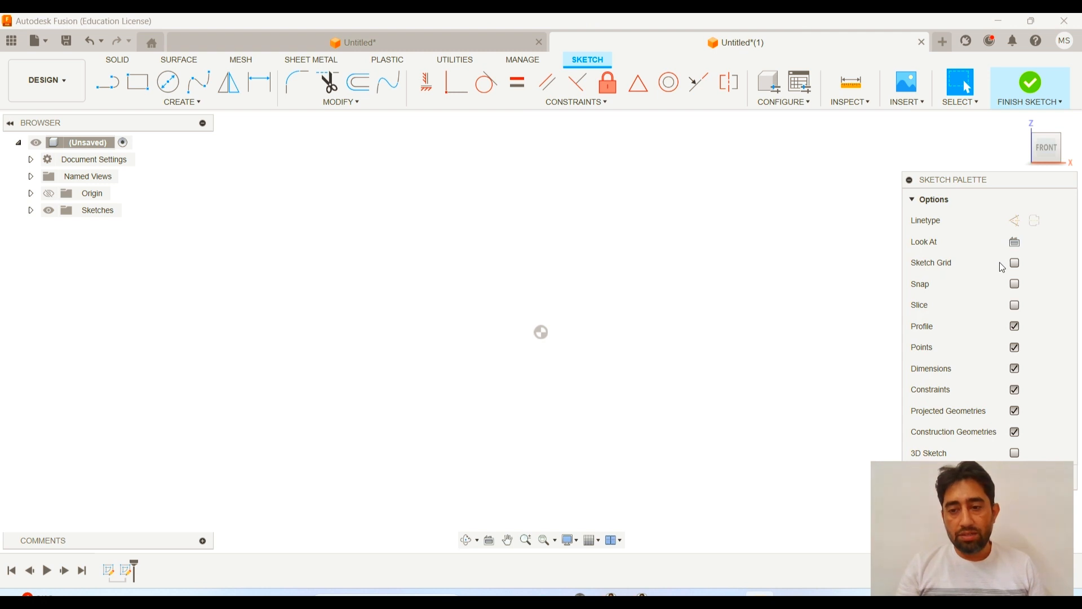
Step: Turn on the sketch grid and grid snapping for the front-plane sketch
click(1016, 265)
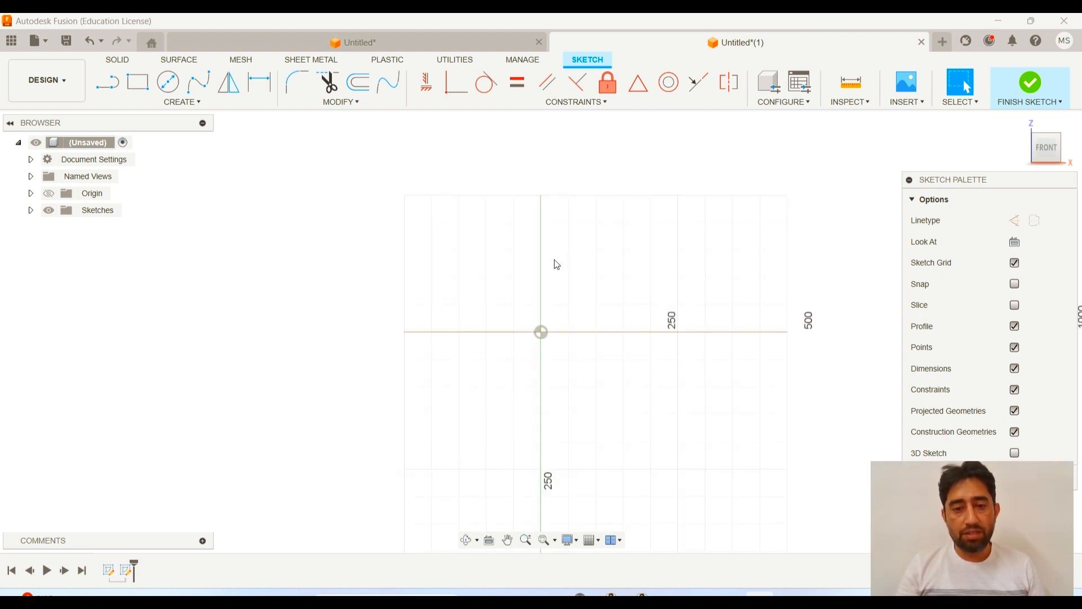
scroll(562, 261, down, 5)
scroll(588, 273, up, 6)
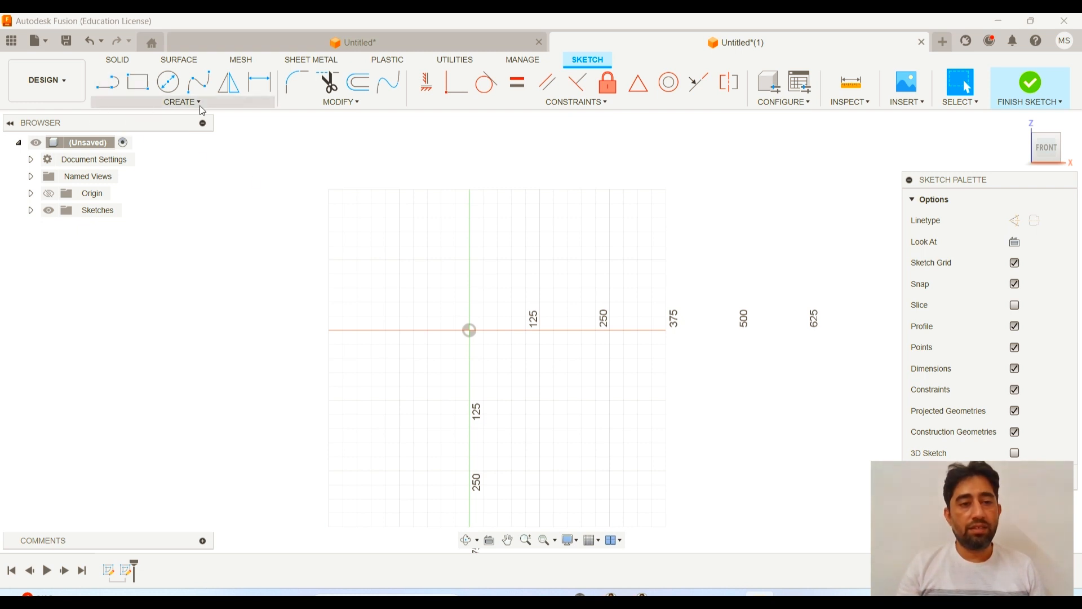
Step: Draw a vertical line about 250 mm long down to the origin, continuing with a horizontal line about 375 mm along the X axis
click(115, 86)
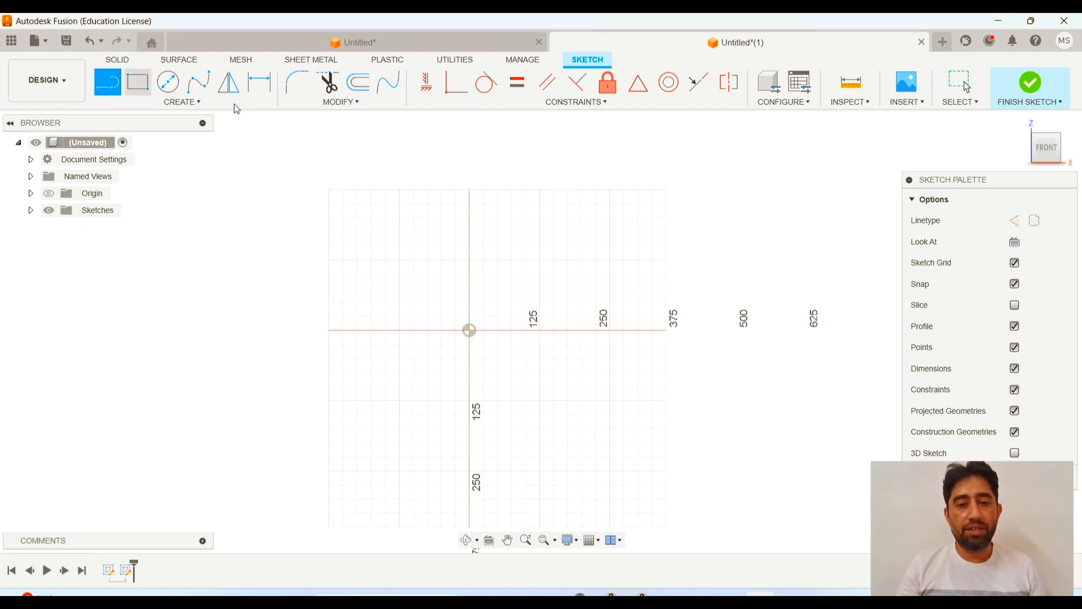
click(469, 190)
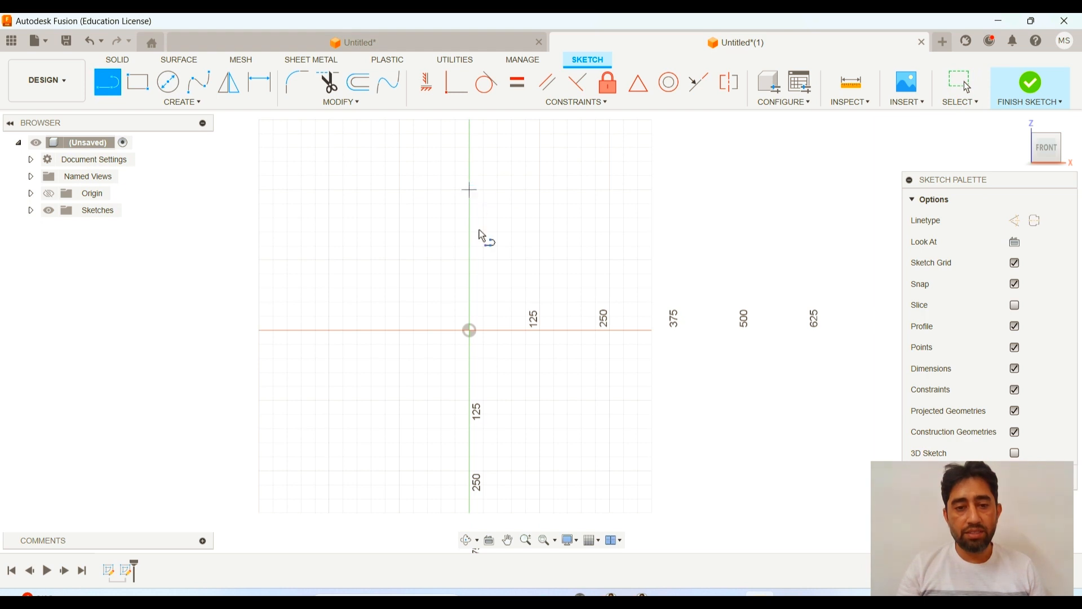
click(470, 331)
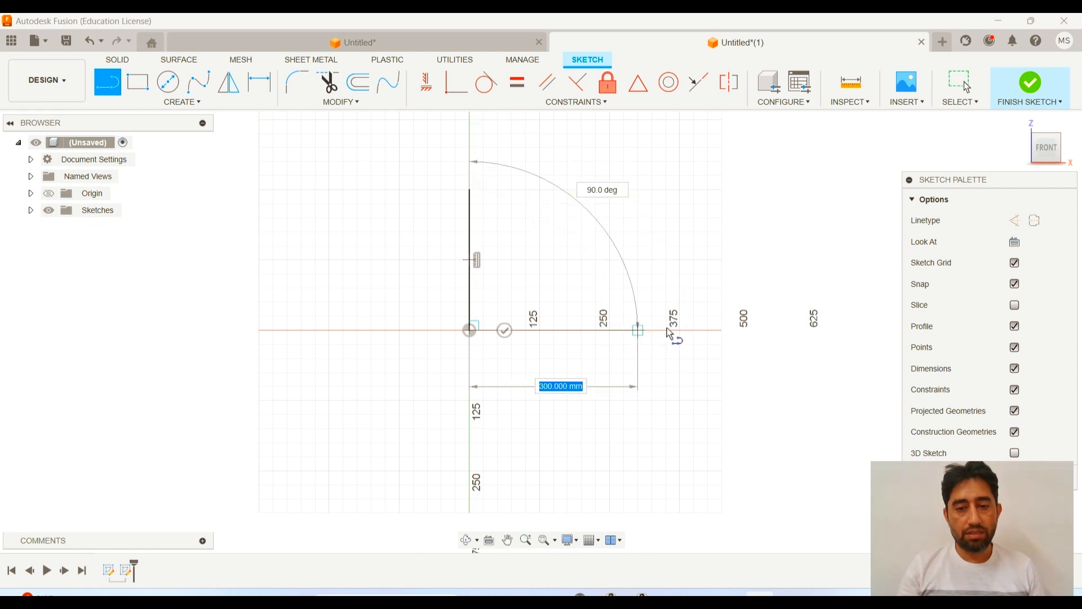
click(681, 331)
scroll(668, 216, down, 2)
scroll(669, 219, up, 5)
scroll(684, 234, down, 1)
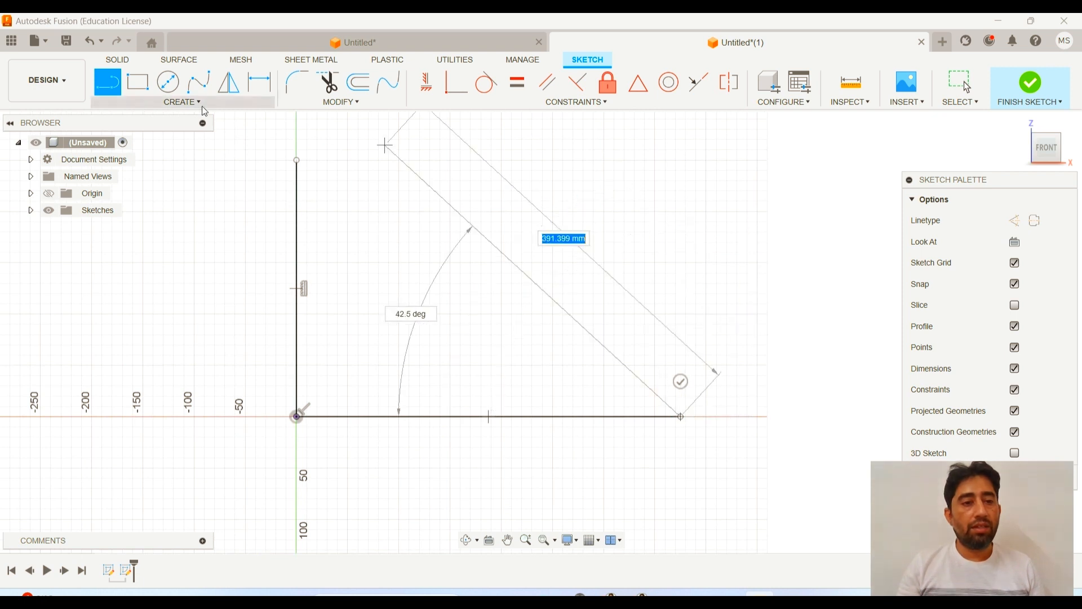
Step: Draw a fit point spline from the vertical line's upper end through five descending points, ending on the X axis about 510 mm from the origin
click(194, 103)
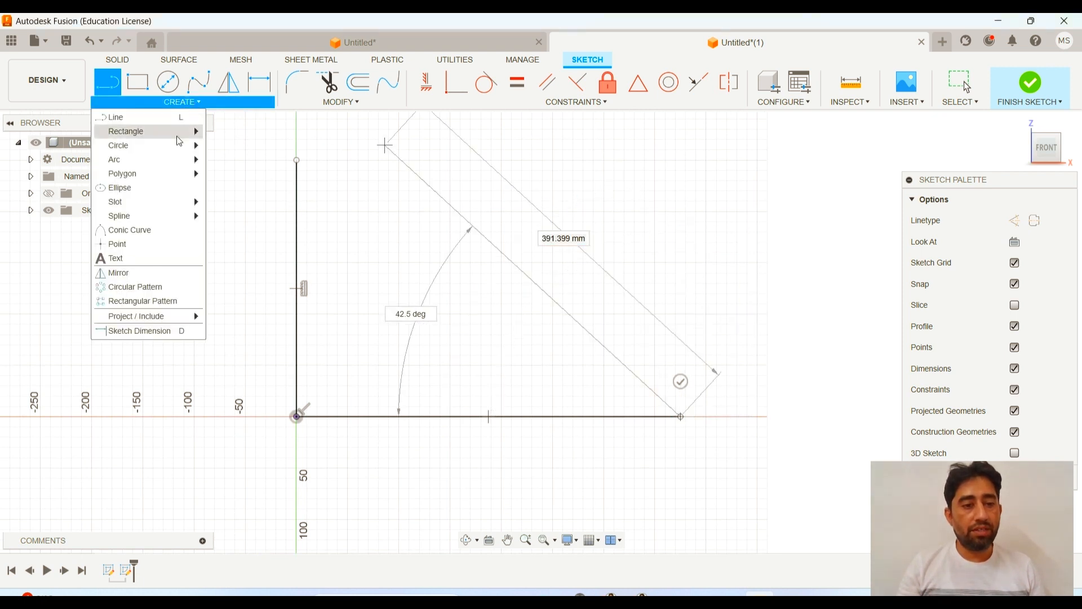
mouse_move(175, 165)
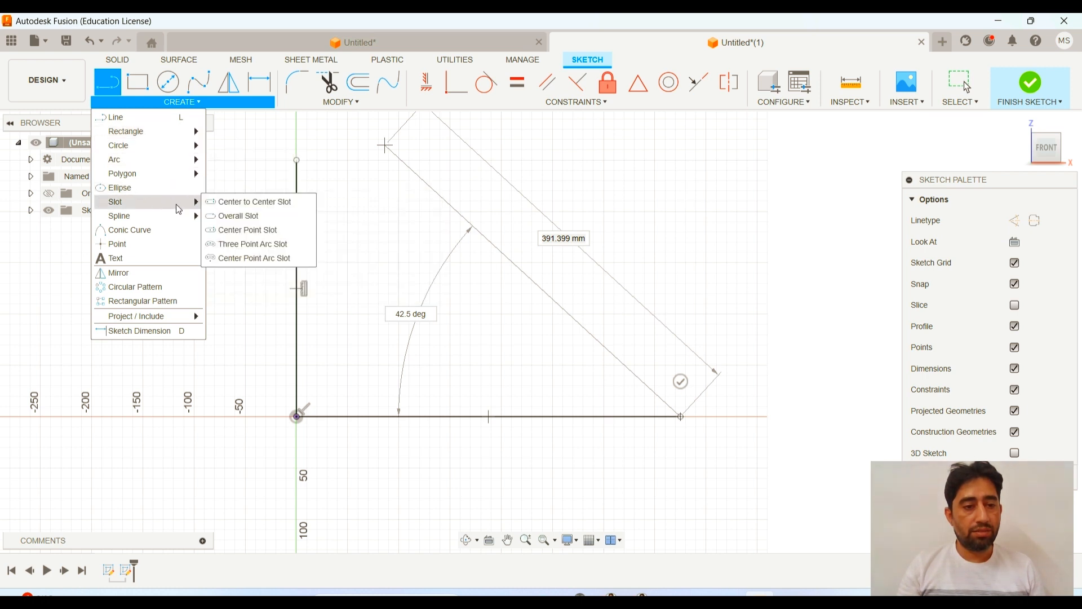
mouse_move(186, 216)
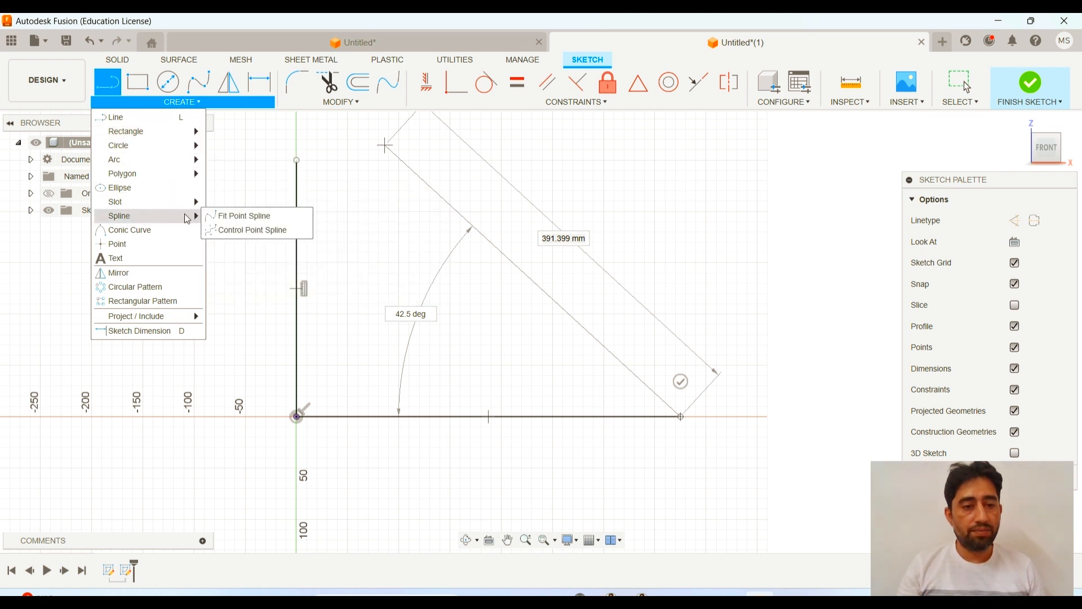
click(200, 84)
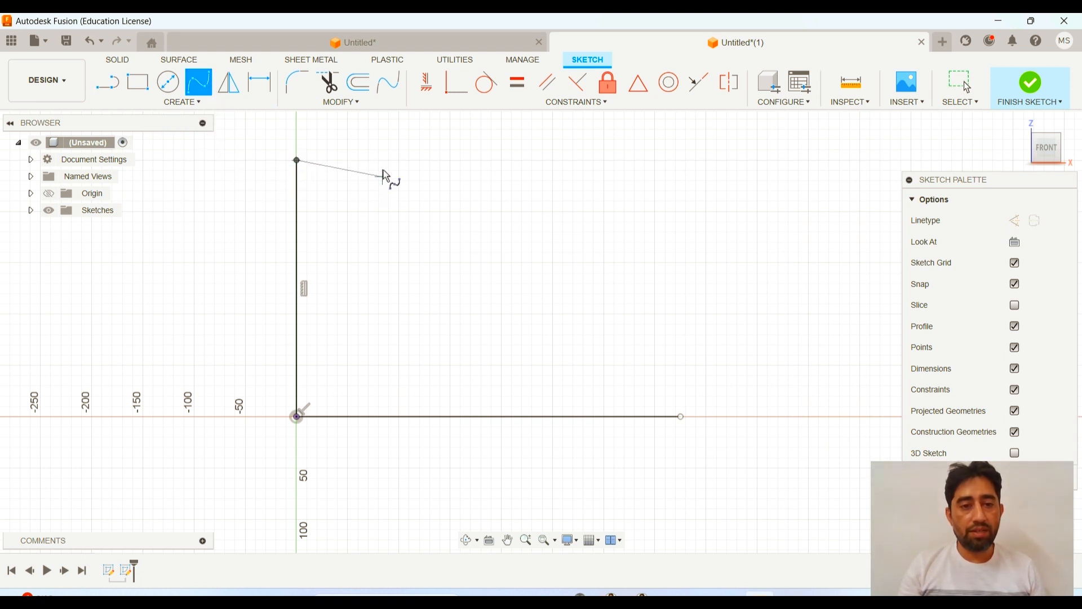
click(400, 170)
click(471, 221)
click(605, 252)
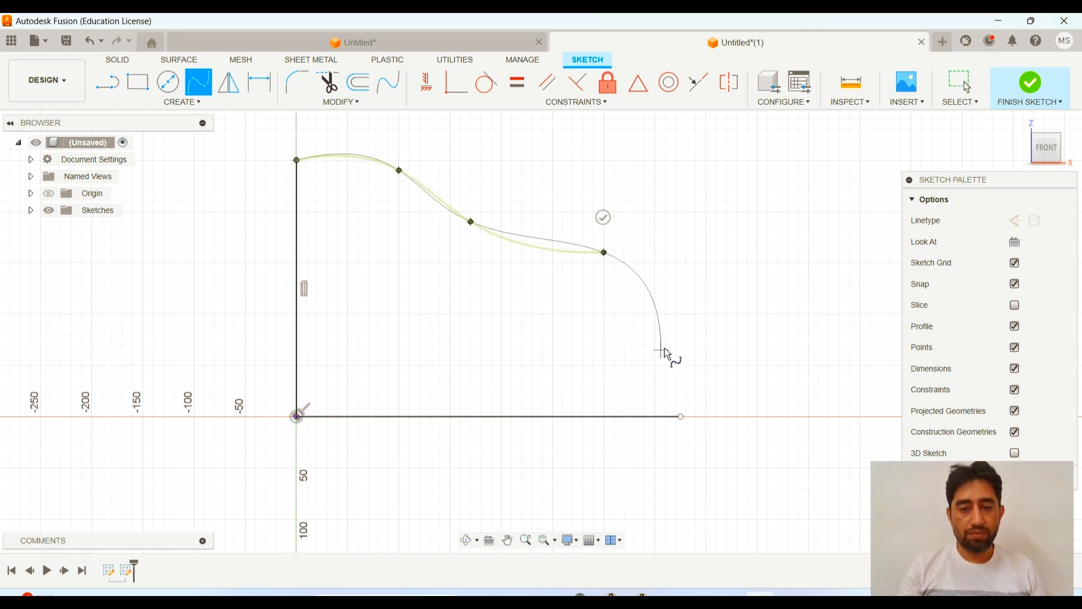
click(682, 339)
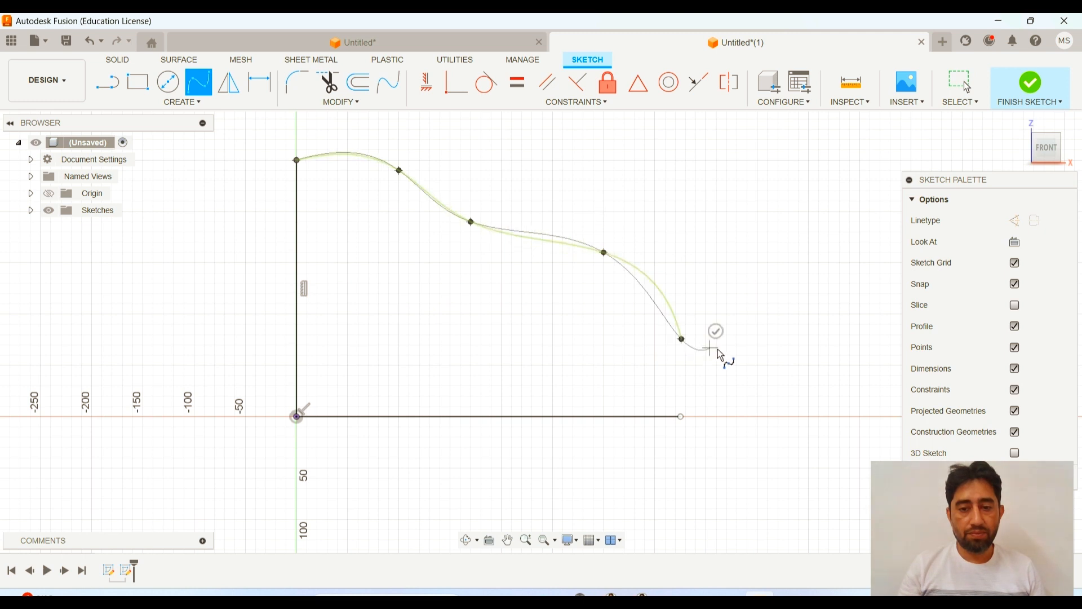
click(778, 365)
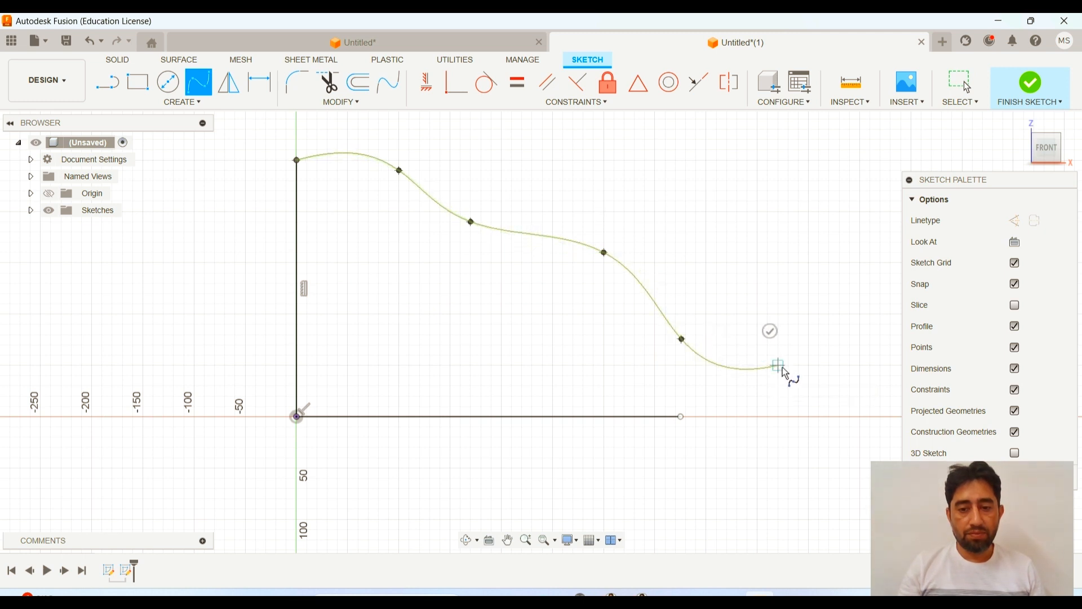
click(820, 417)
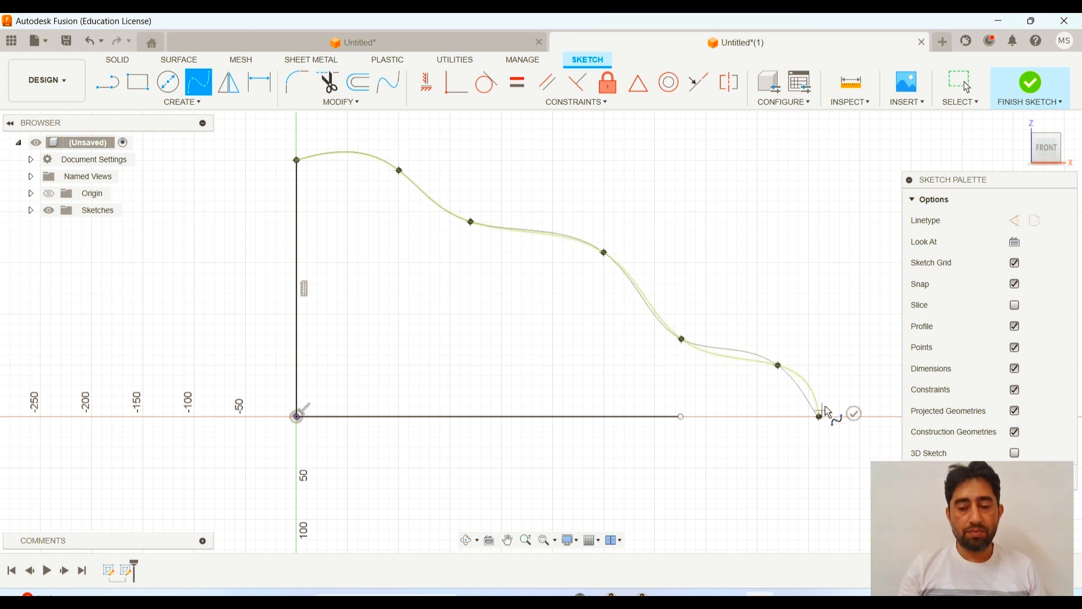
click(855, 412)
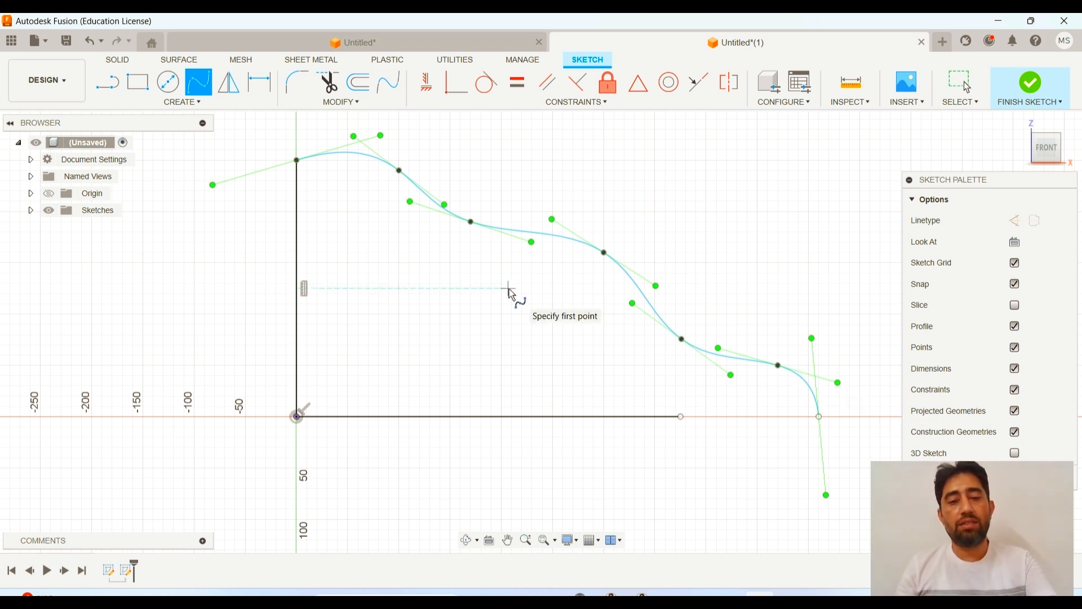
key(Escape)
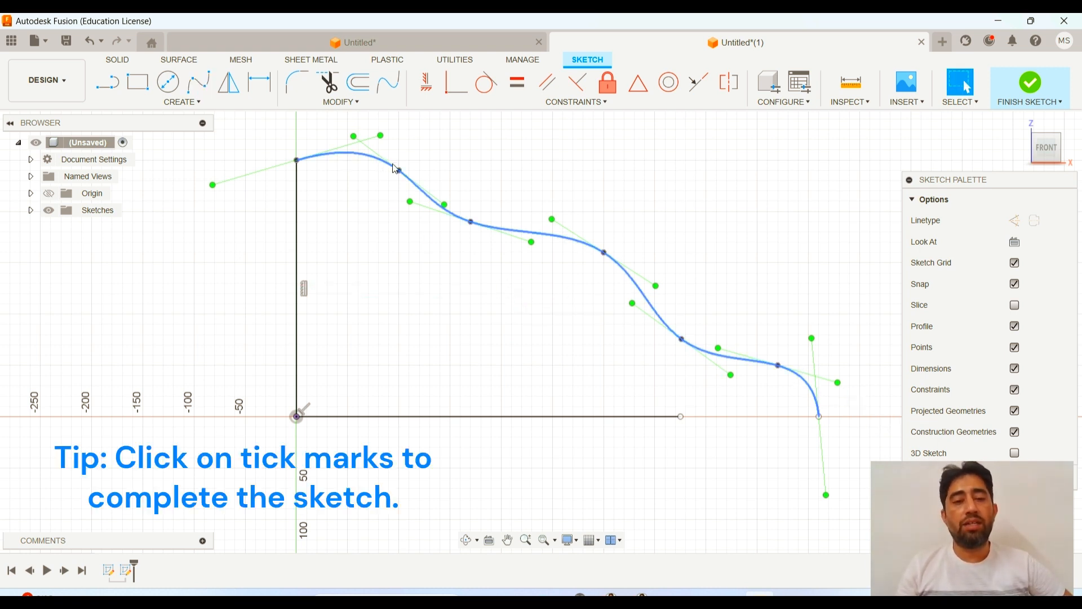
Step: Shorten the tangent handle at the spline's start and move its third fit point outward to about 200 mm along and 200 mm up
drag(380, 135, 349, 145)
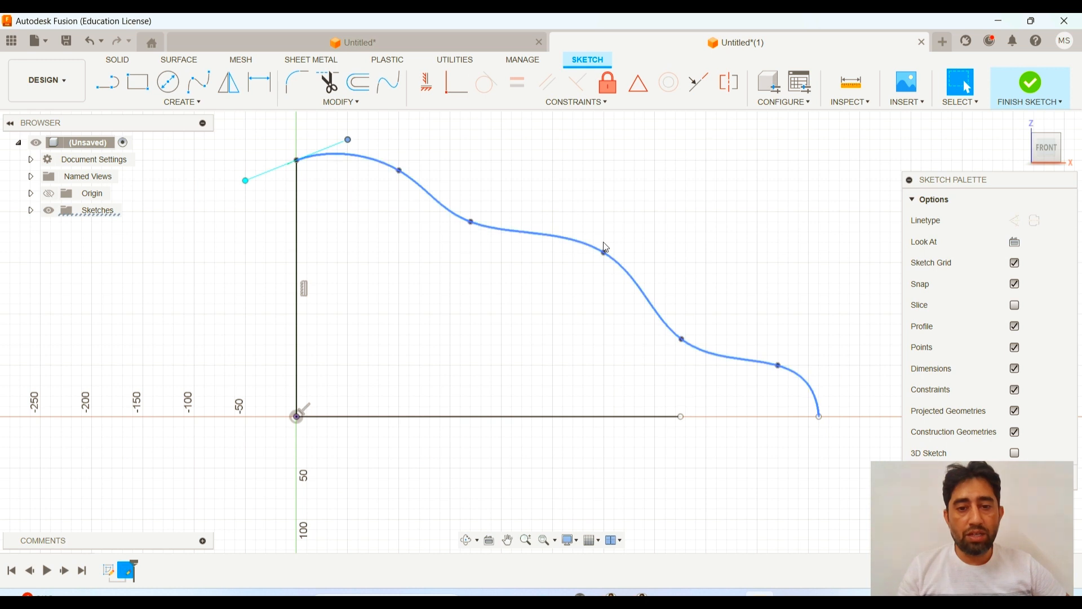
mouse_move(348, 139)
mouse_down()
mouse_move(337, 134)
mouse_move(381, 146)
mouse_move(338, 139)
mouse_up()
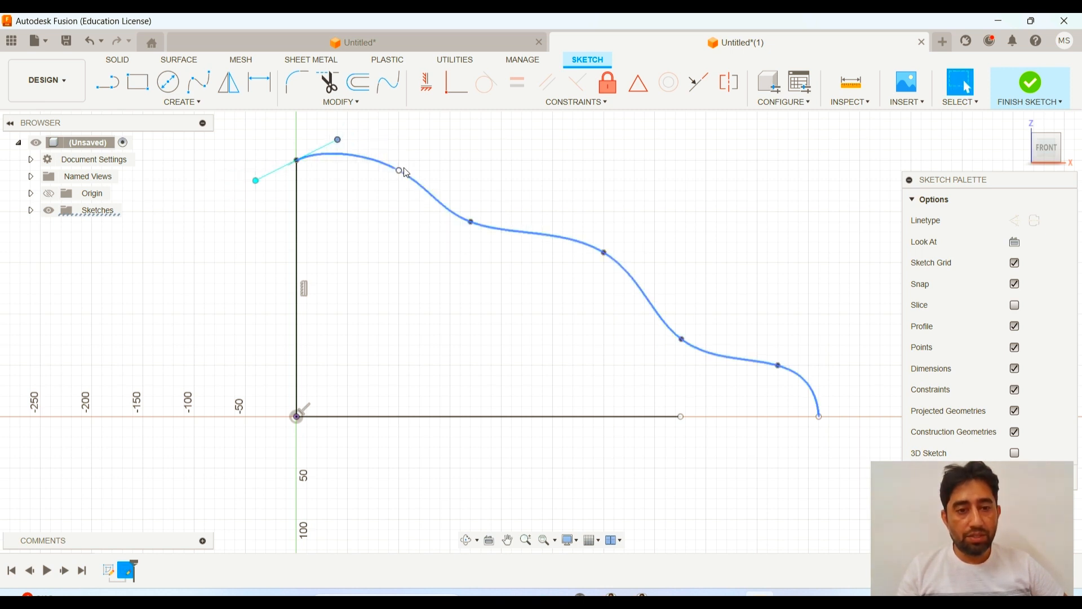
mouse_move(399, 171)
mouse_down()
mouse_move(430, 174)
mouse_move(400, 172)
mouse_up()
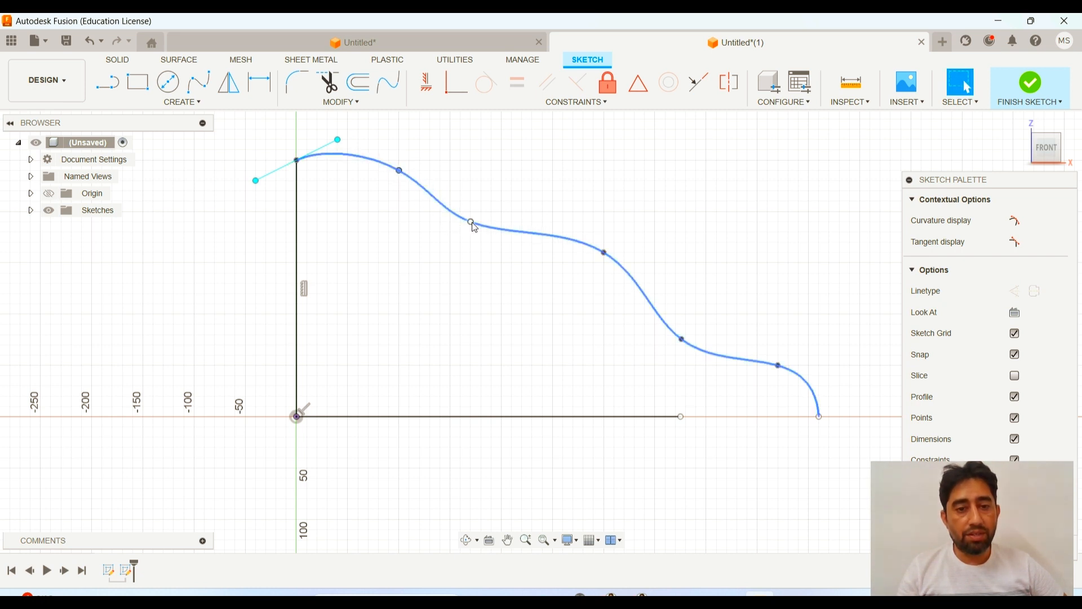
drag(472, 222, 504, 217)
Step: Reshape the spline by adjusting the tangent handles at its second, fourth and fifth fit points
click(399, 171)
drag(471, 203, 465, 216)
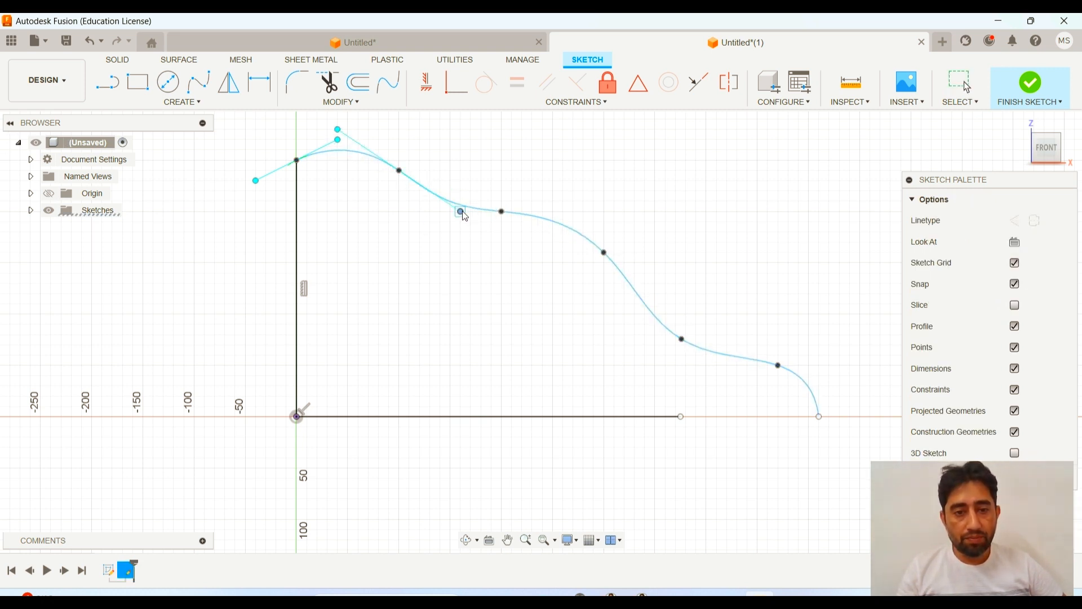
click(605, 253)
drag(652, 300, 655, 283)
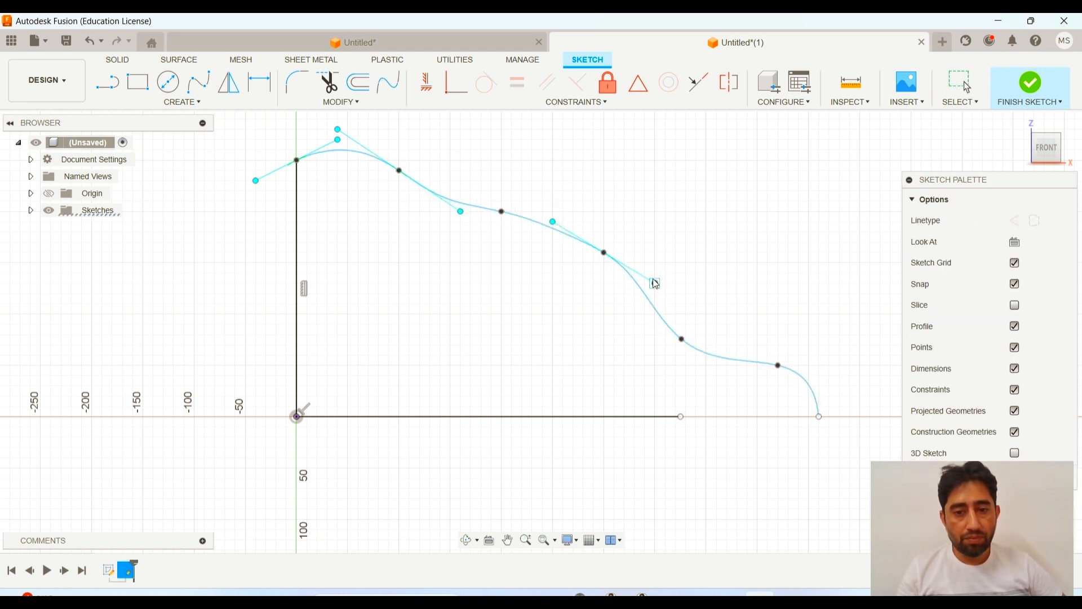
click(681, 339)
click(732, 379)
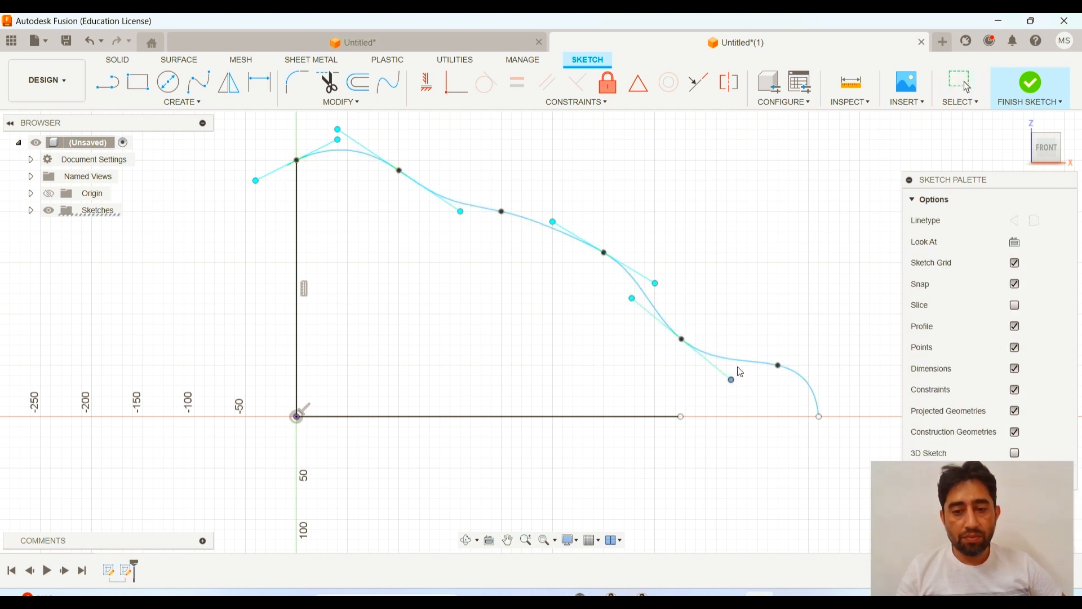
drag(732, 379, 738, 365)
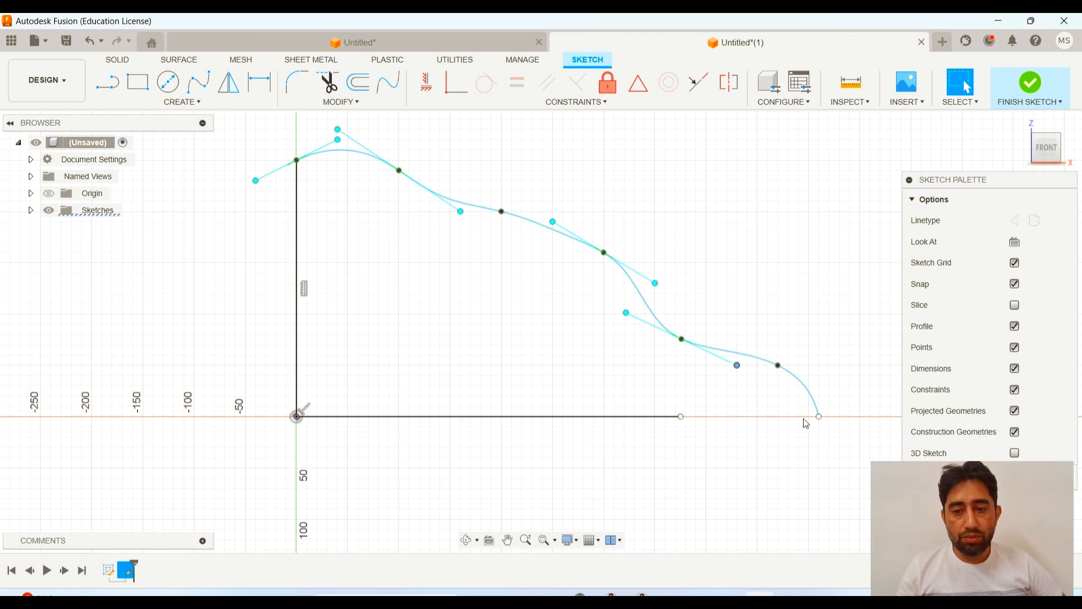
Step: Try a Coincident constraint that moves the spline's end point onto the horizontal line's free end, and undo it
click(455, 89)
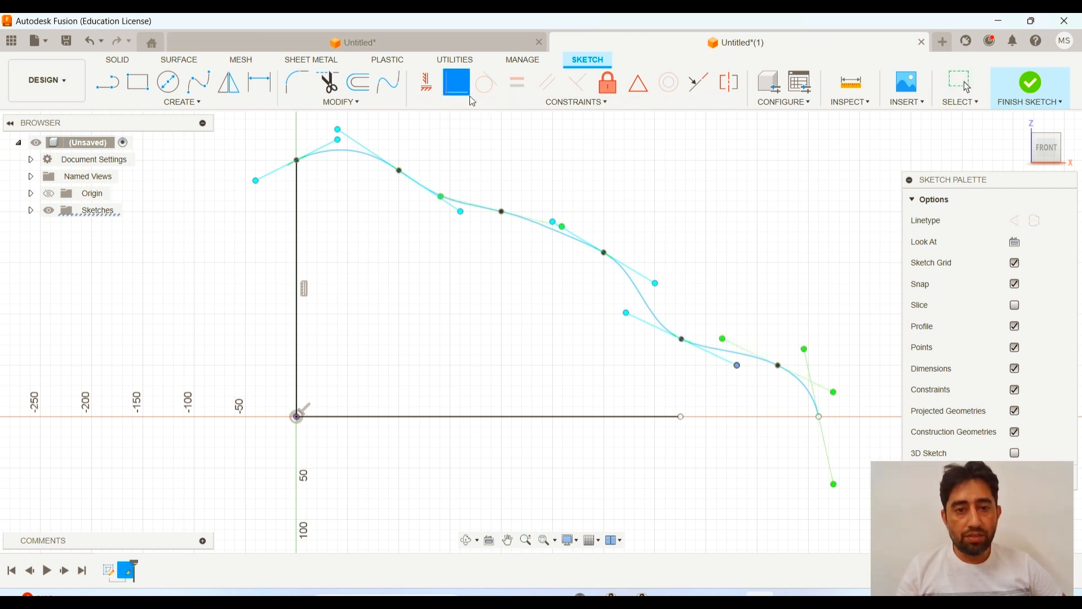
click(818, 416)
click(681, 416)
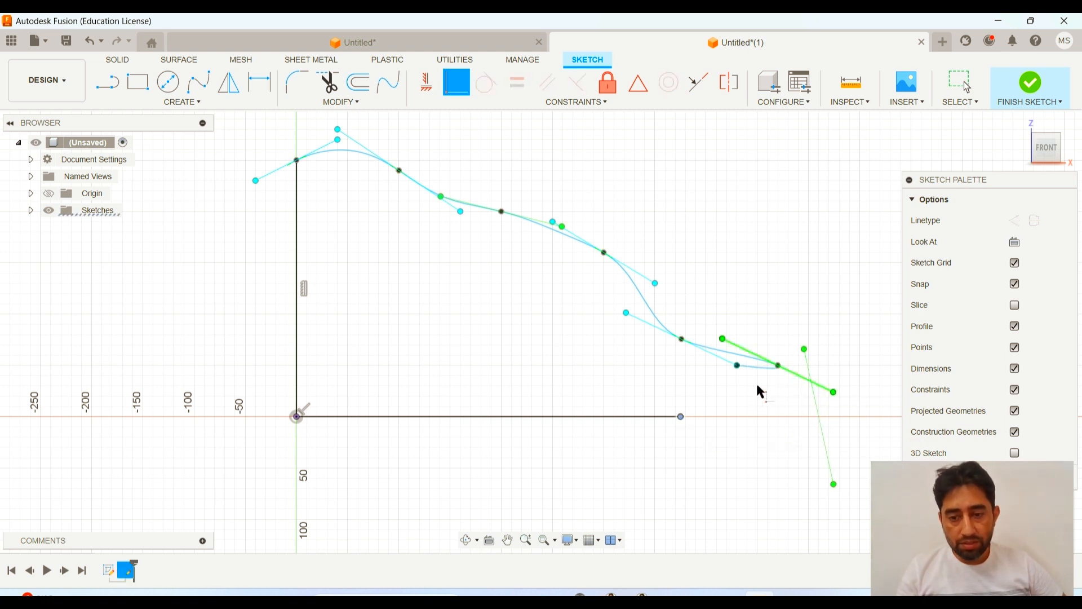
key(Escape)
key(Escape)
key(ctrl+z)
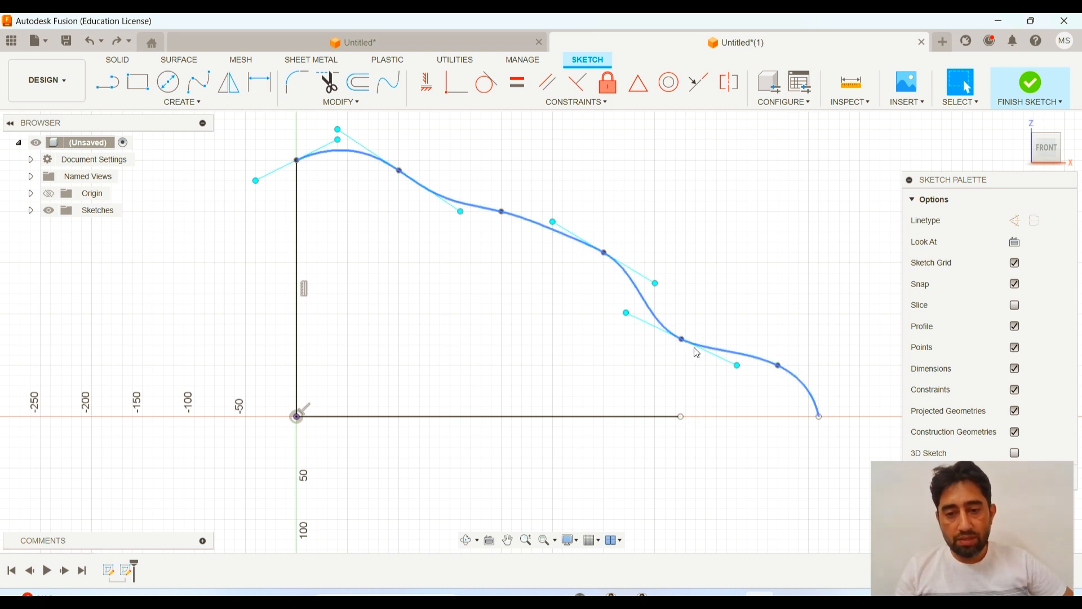
Step: Close the profile by making the horizontal line's free end coincident with the spline's end point, extending the line
click(805, 375)
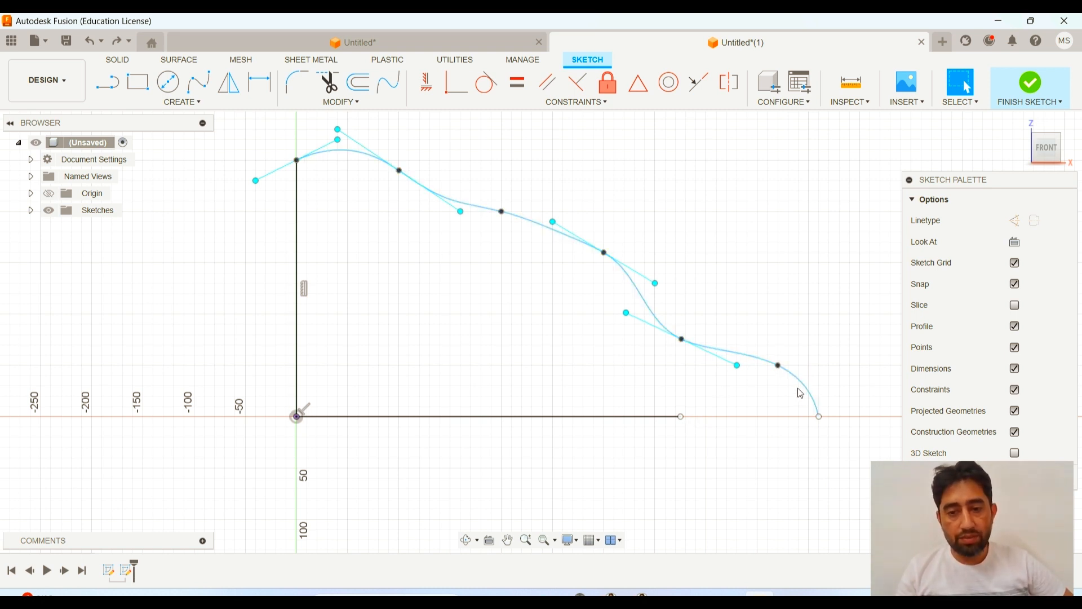
click(590, 392)
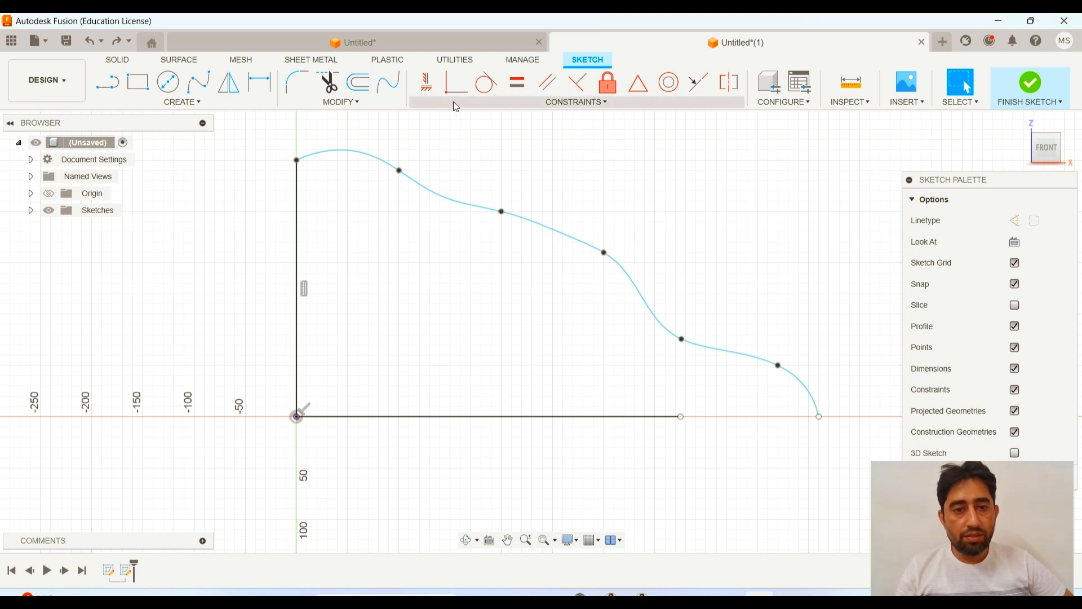
click(455, 85)
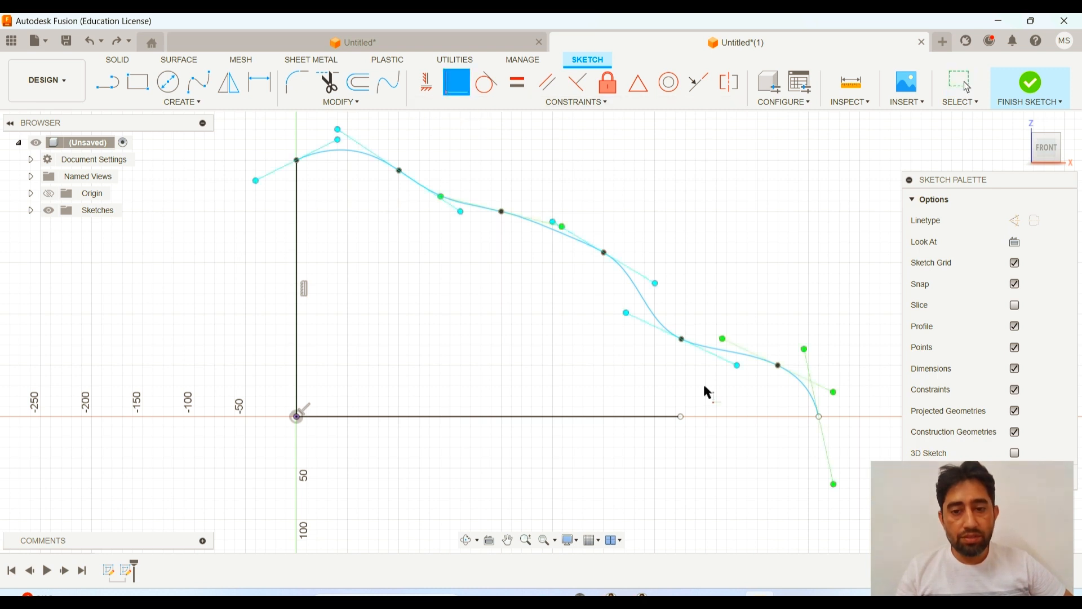
click(681, 417)
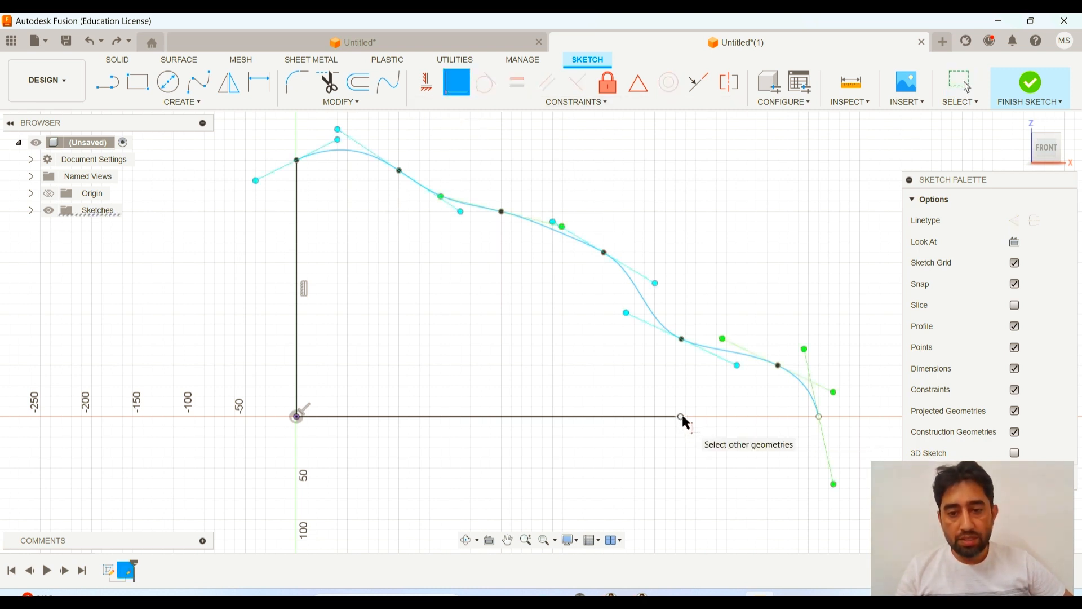
click(820, 417)
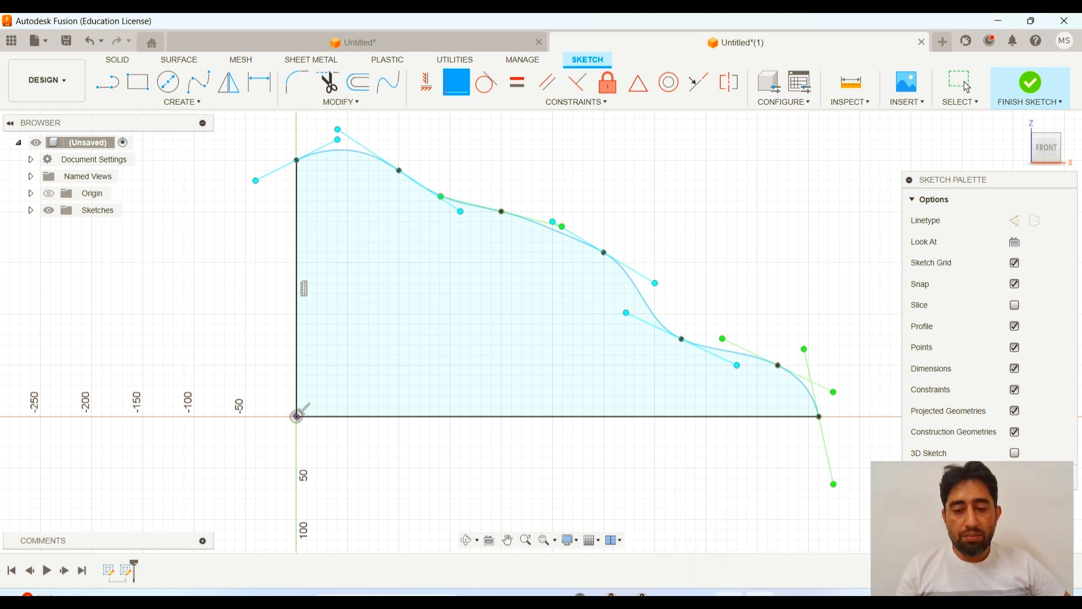
Step: Sketch a 40 mm diameter circle centred about 60 mm along and 180 mm up from the origin, inside the profile, following the reference
click(729, 595)
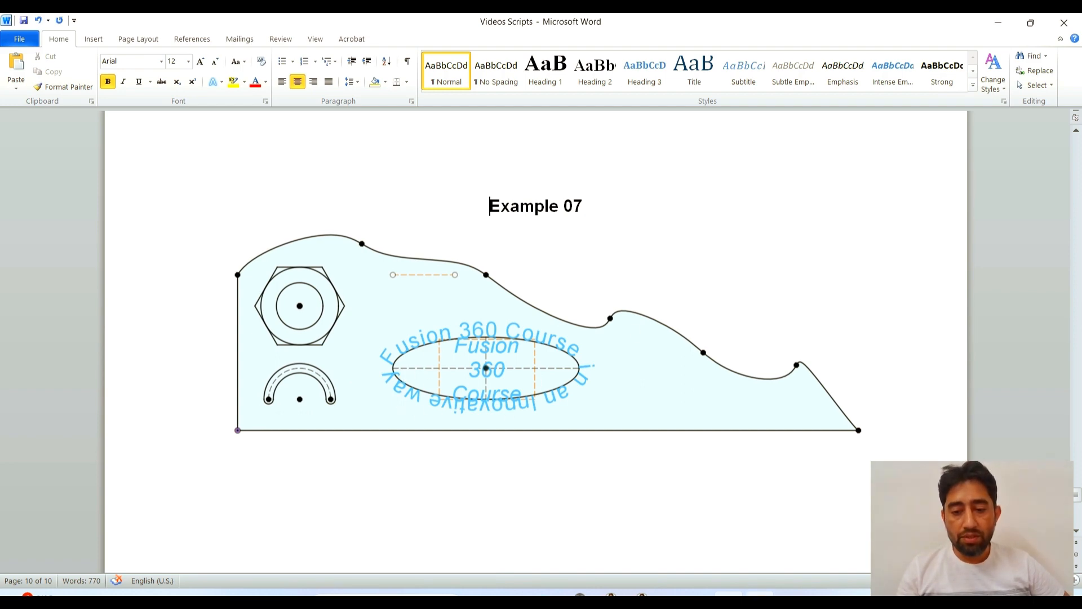
click(759, 594)
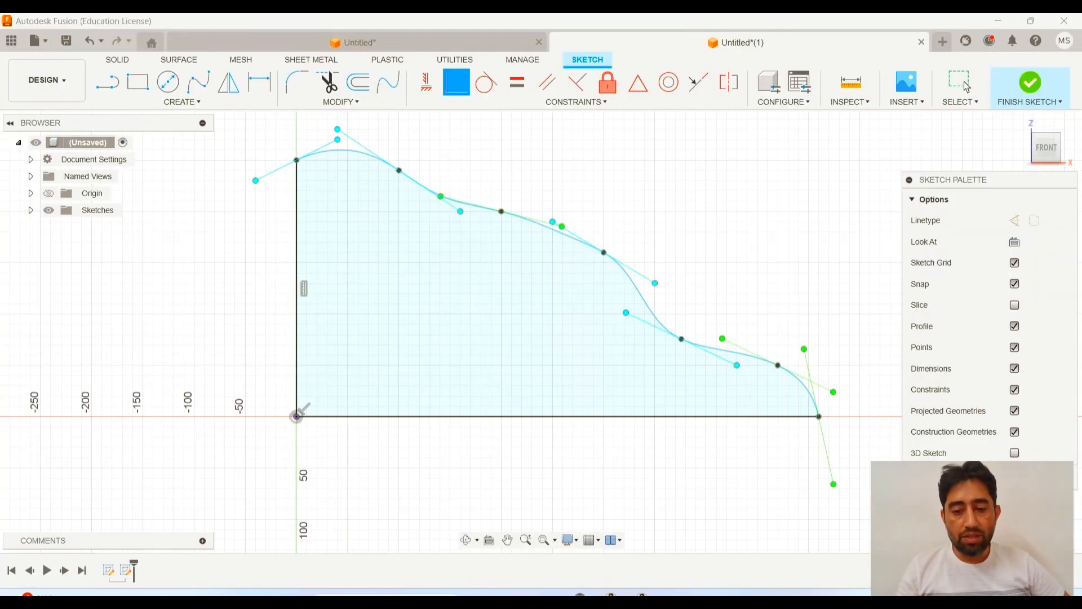
click(181, 102)
click(168, 82)
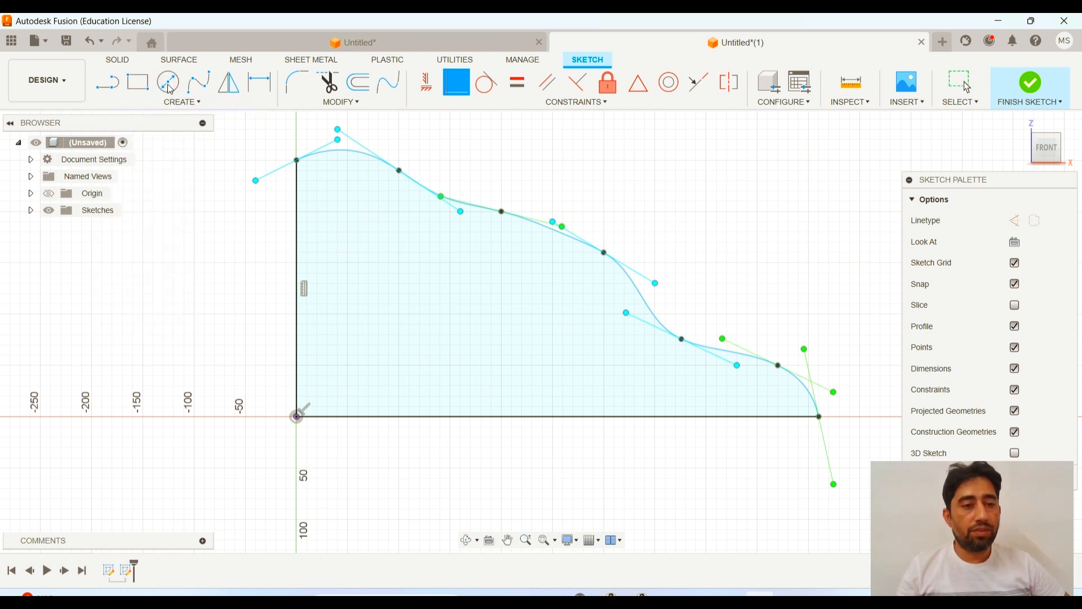
click(358, 232)
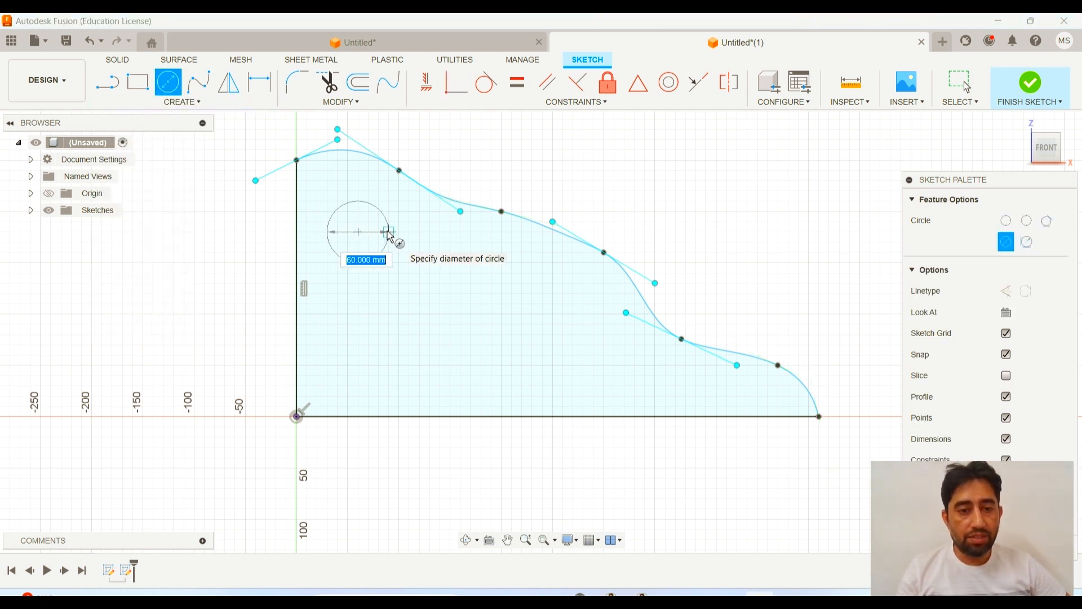
text(40)
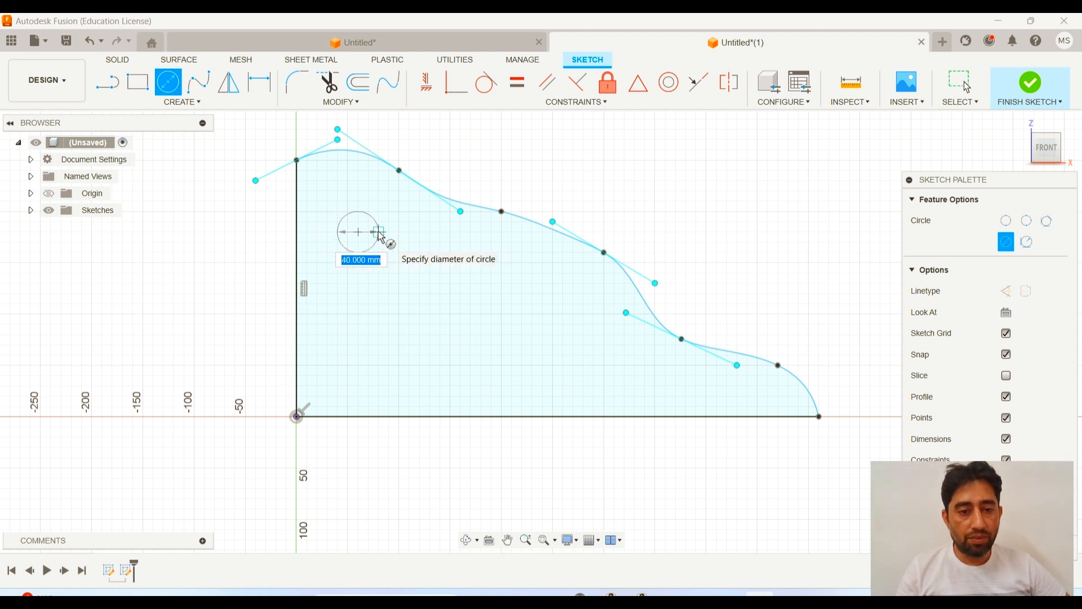
key(Return)
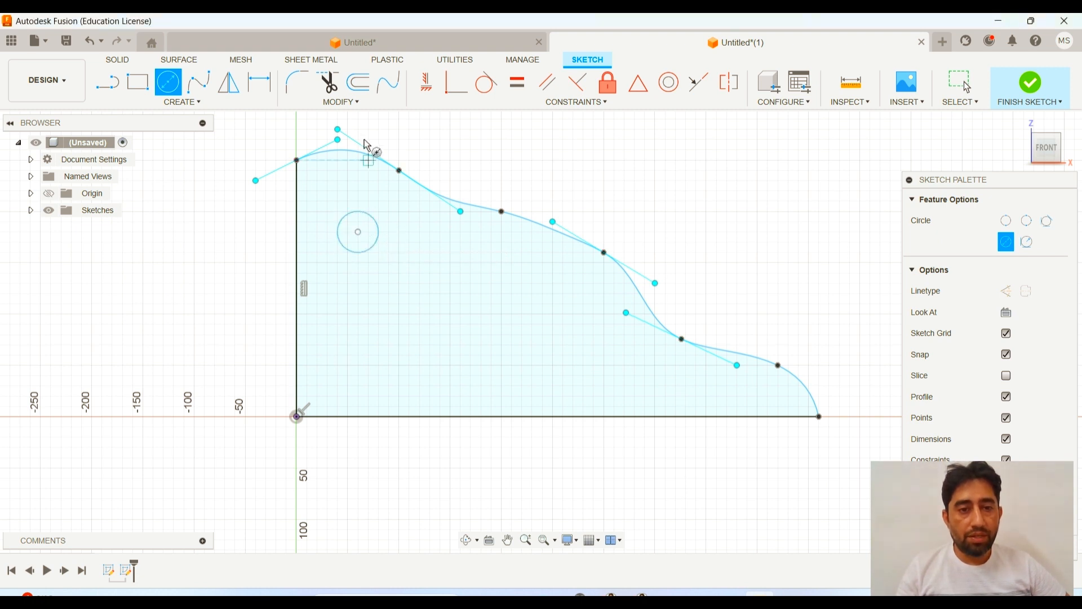
Step: Offset the 40 mm circle outward by 10 mm to make a larger concentric circle
click(359, 82)
click(379, 225)
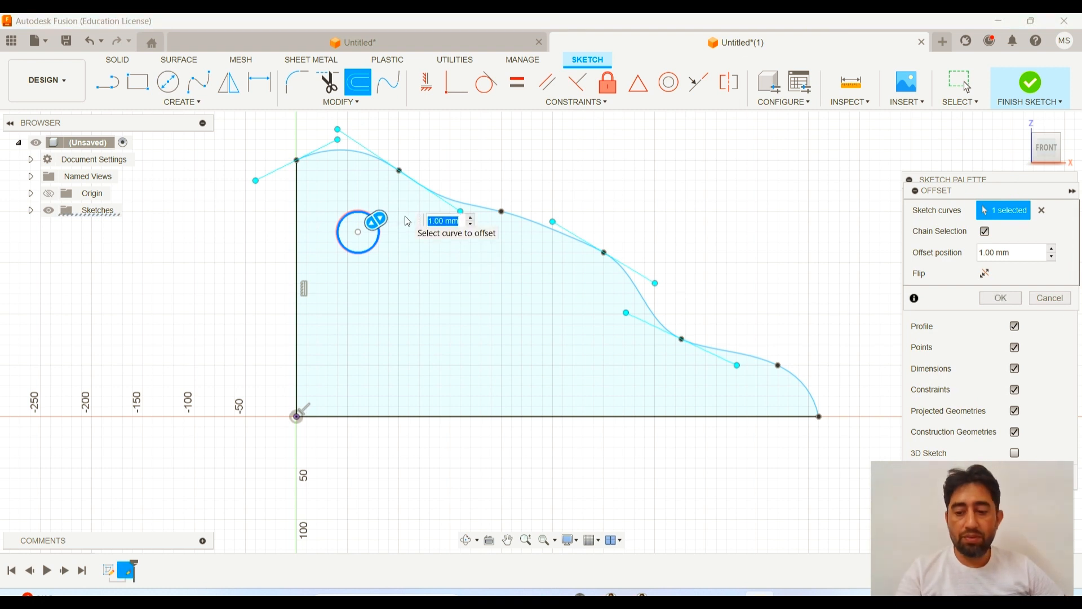
text(10)
key(Return)
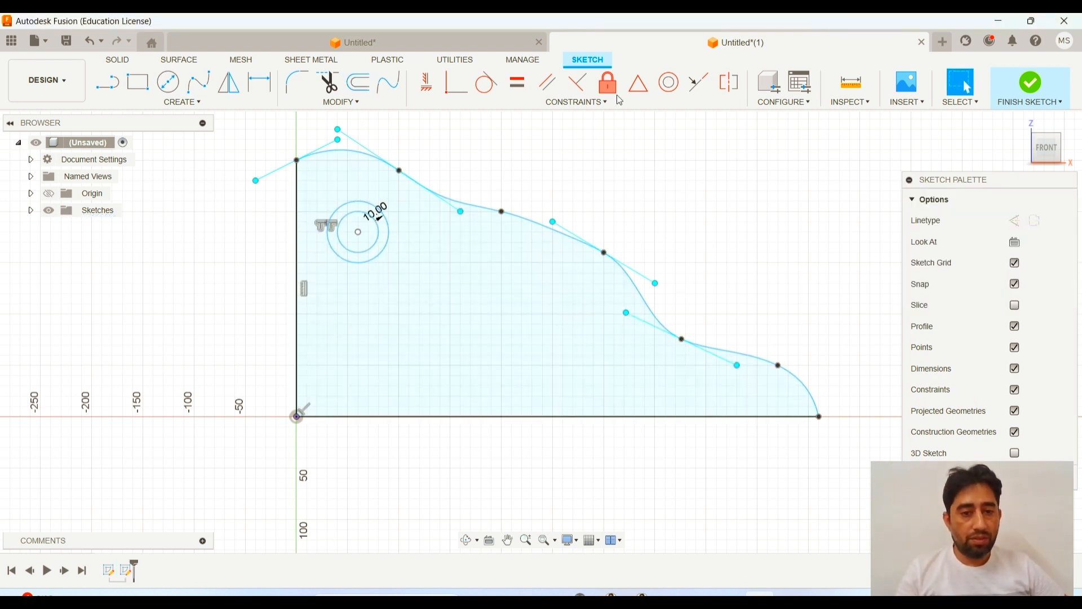
Step: Measure the outer and inner concentric circles and the distance between them
scroll(375, 206, up, 3)
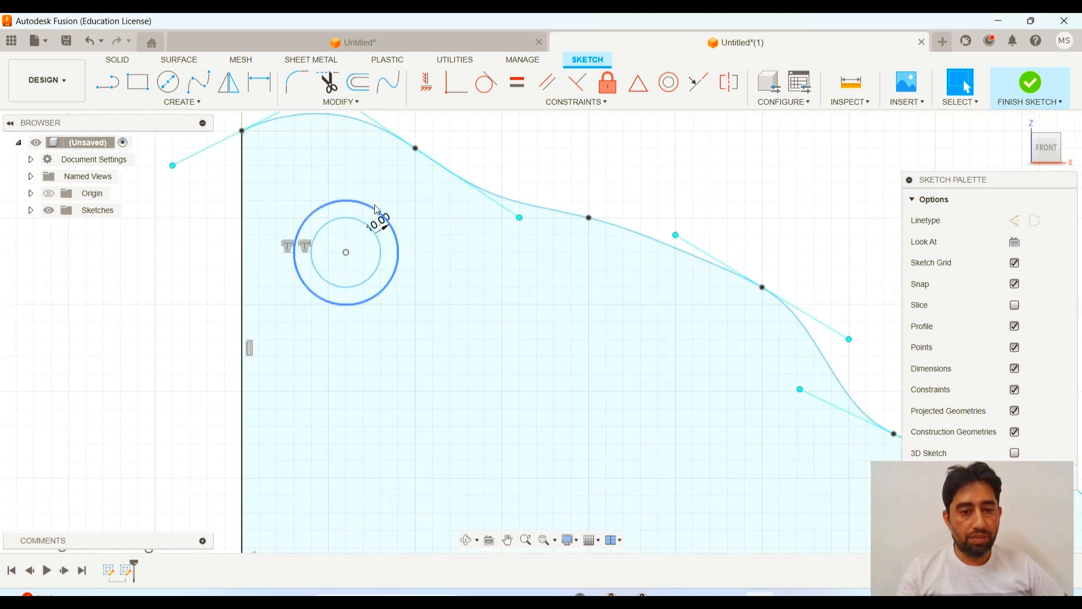
click(394, 233)
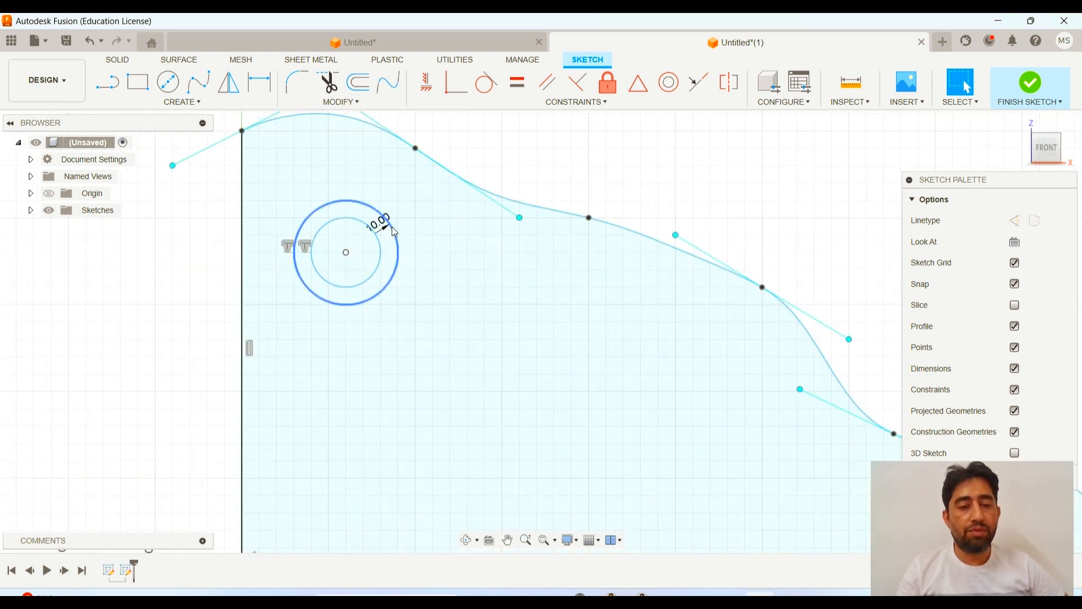
click(352, 203)
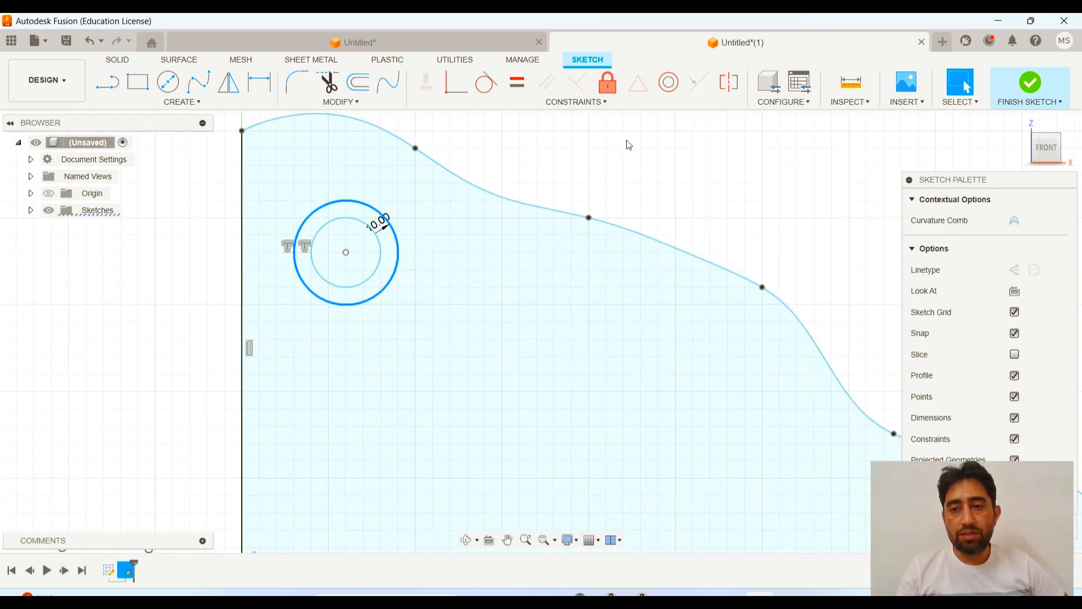
click(858, 101)
key(i)
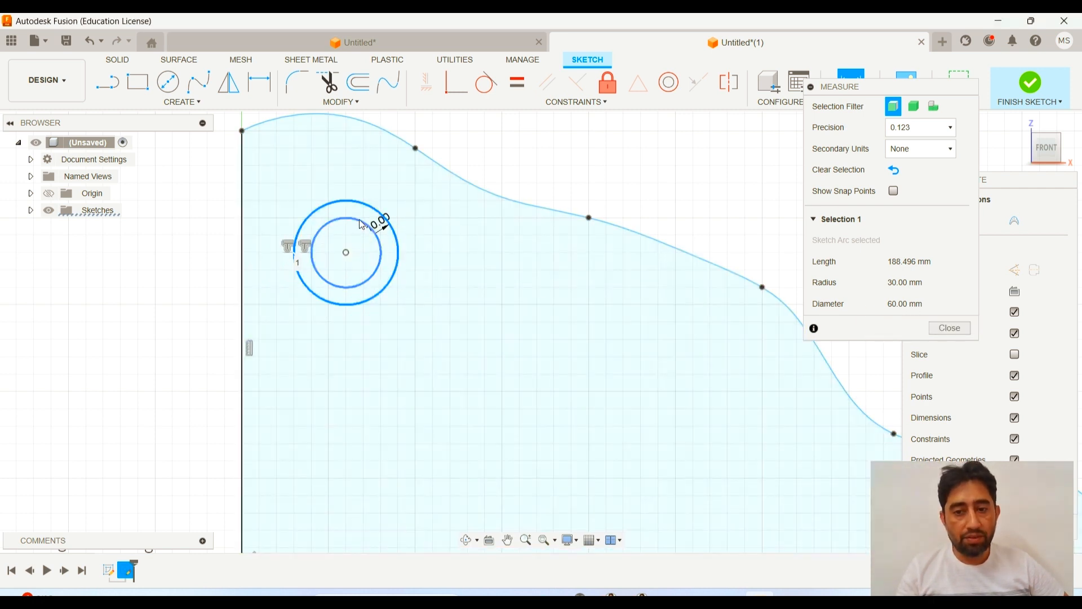
click(363, 226)
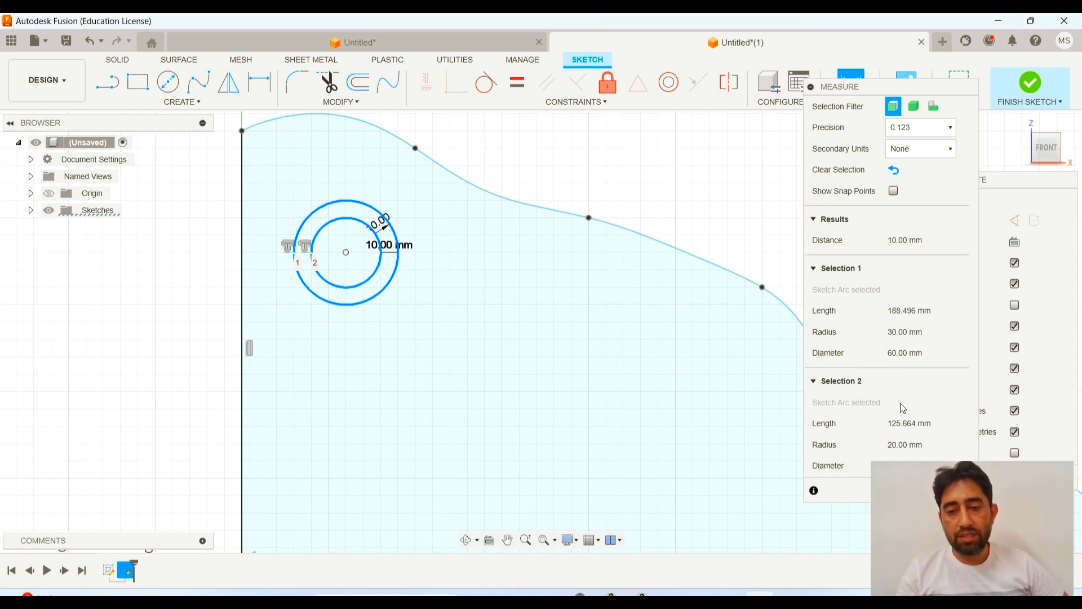
click(947, 490)
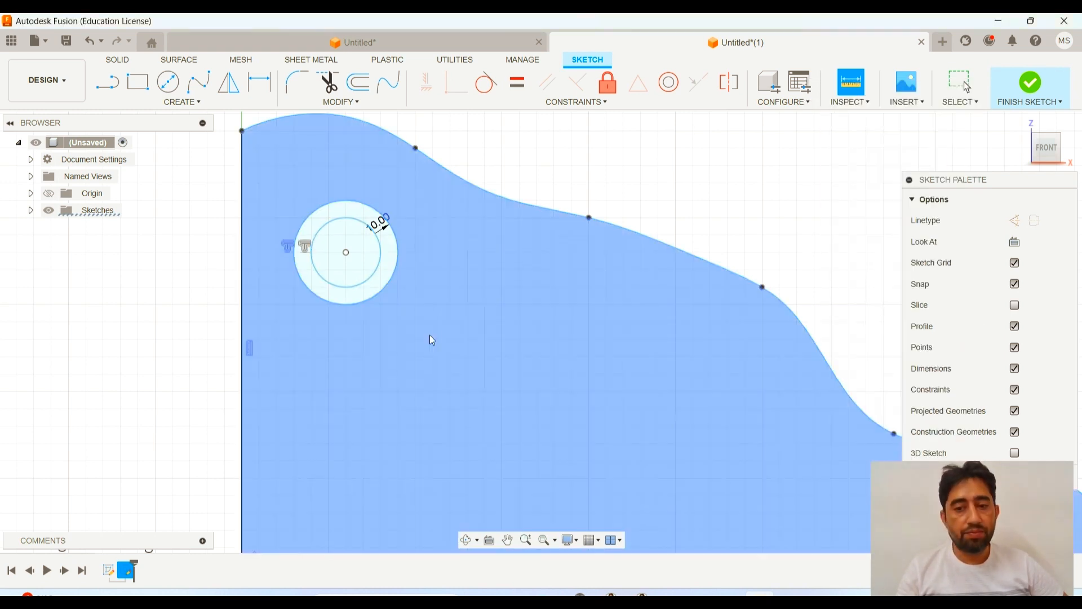
scroll(437, 331, down, 4)
scroll(453, 300, up, 2)
click(234, 236)
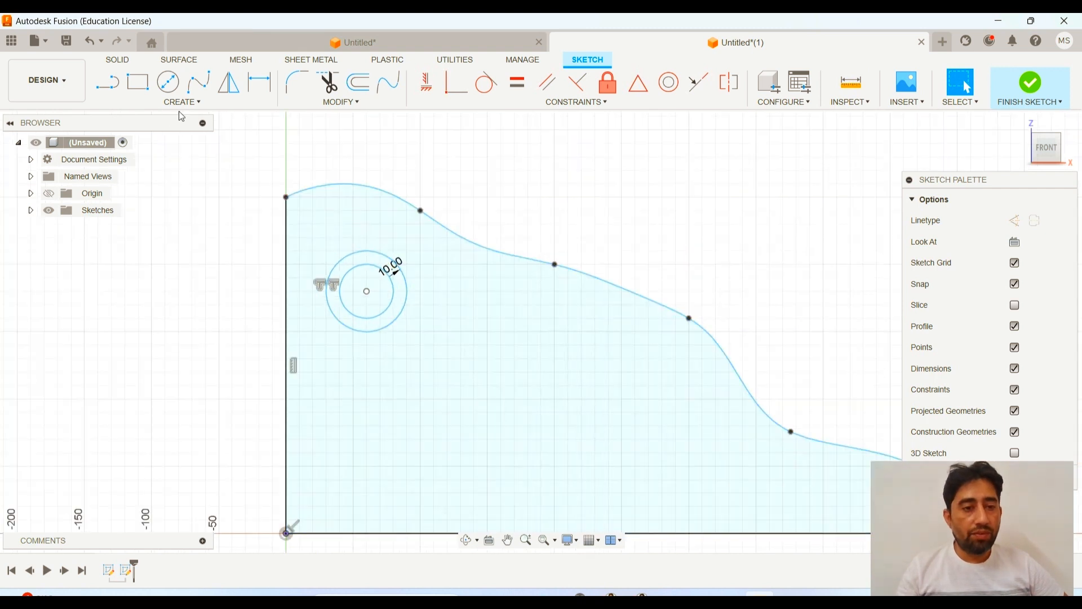
click(182, 102)
mouse_move(181, 179)
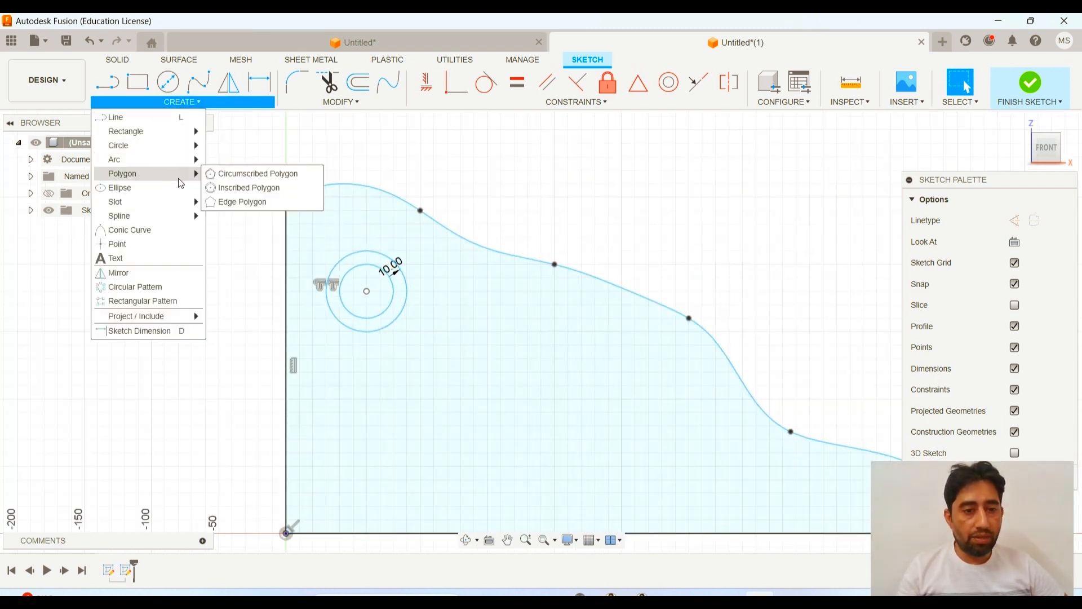
click(245, 176)
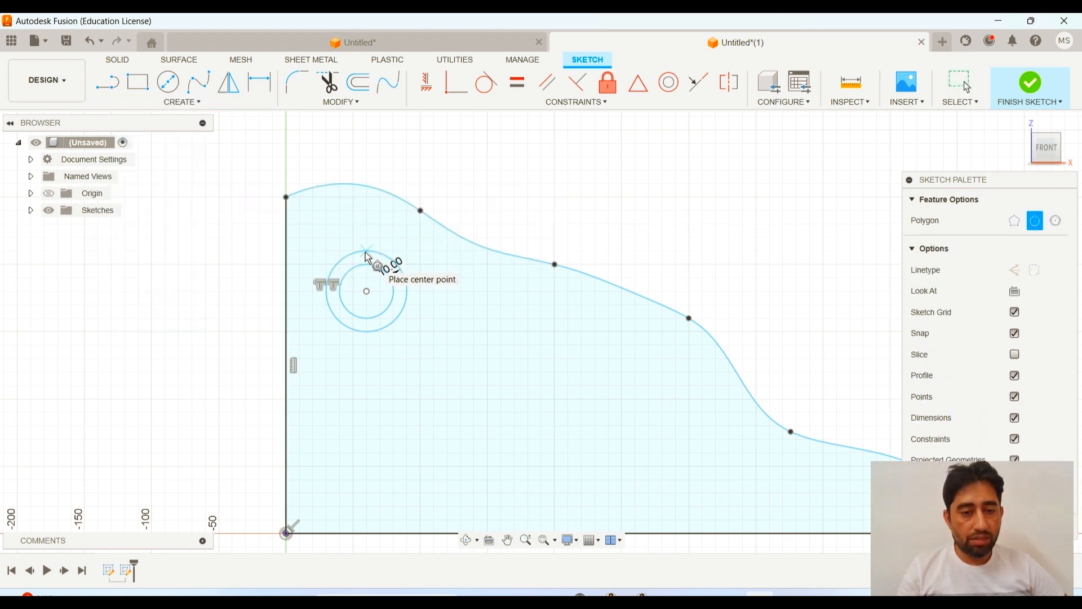
click(367, 251)
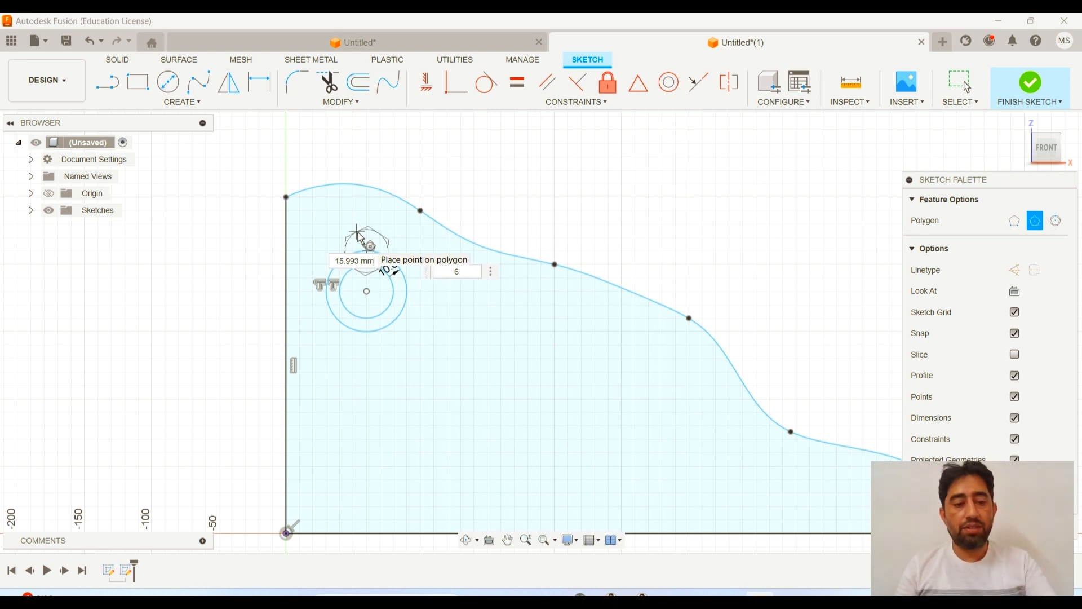
key(Escape)
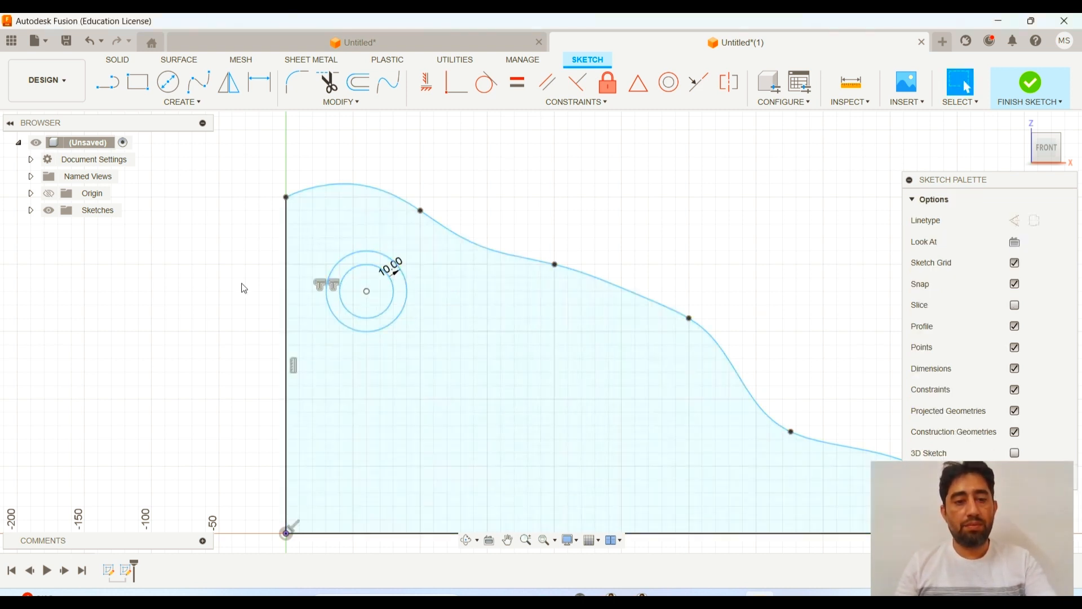
Step: Draw a six-sided circumscribed polygon from the circles' centre with a 30 mm radius, its flat sides touching the outer circle at top and bottom
right_click(216, 294)
click(215, 250)
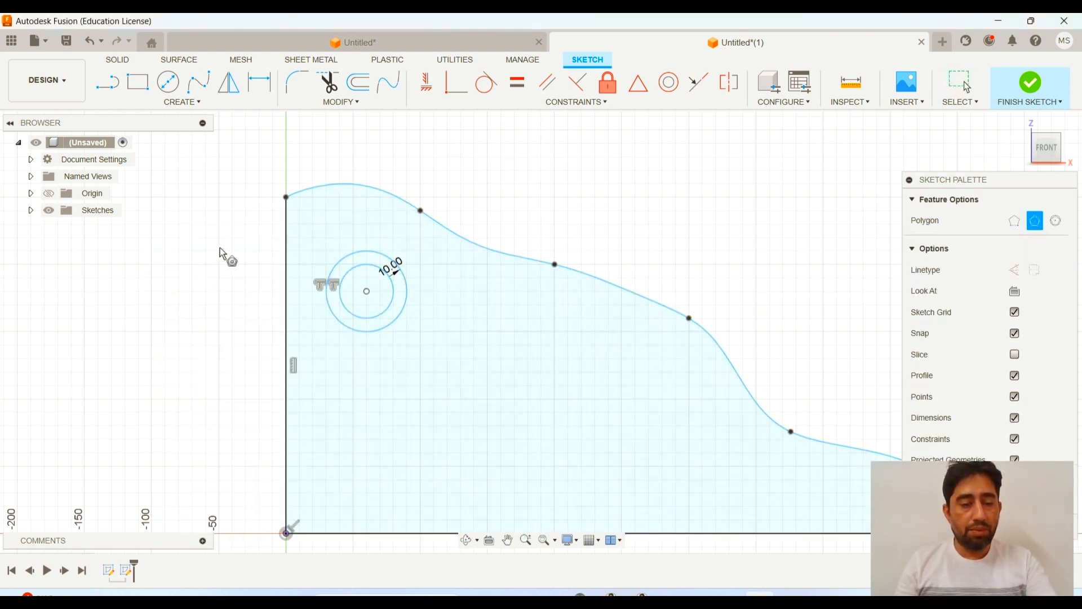
click(368, 293)
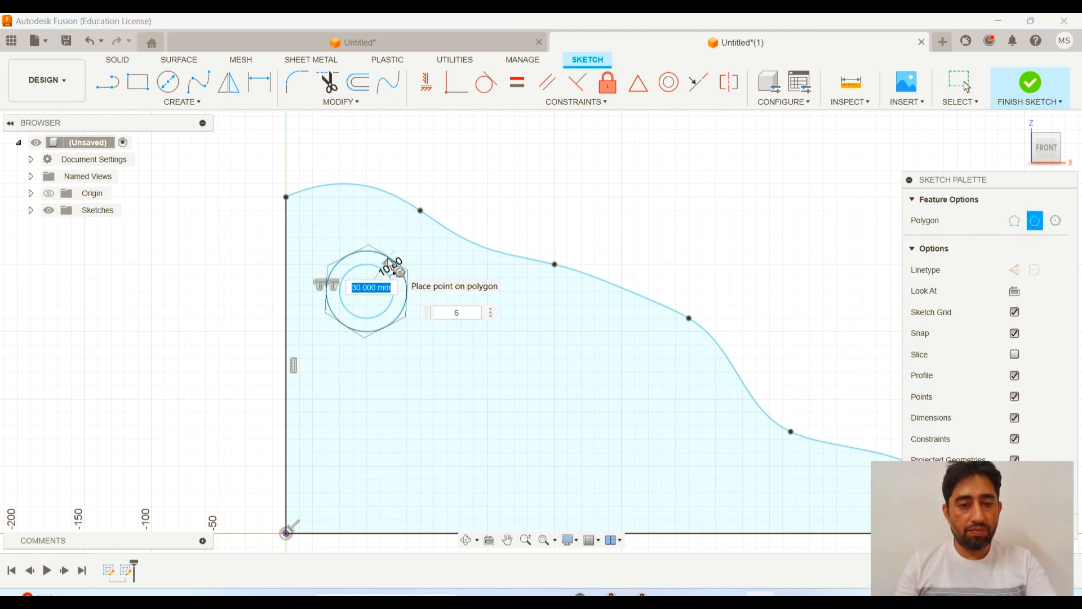
click(394, 261)
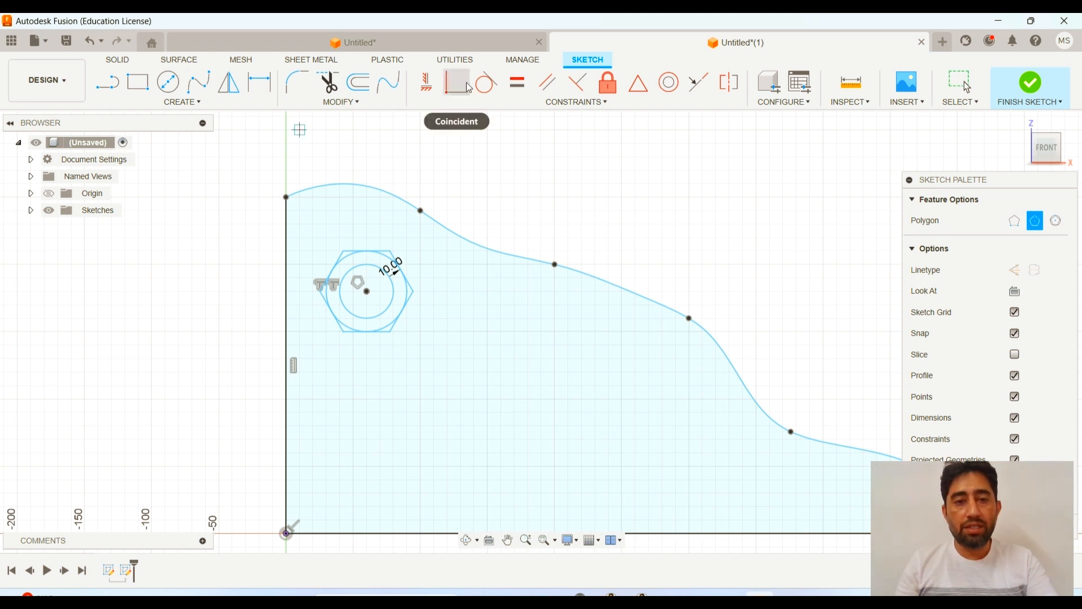
click(728, 594)
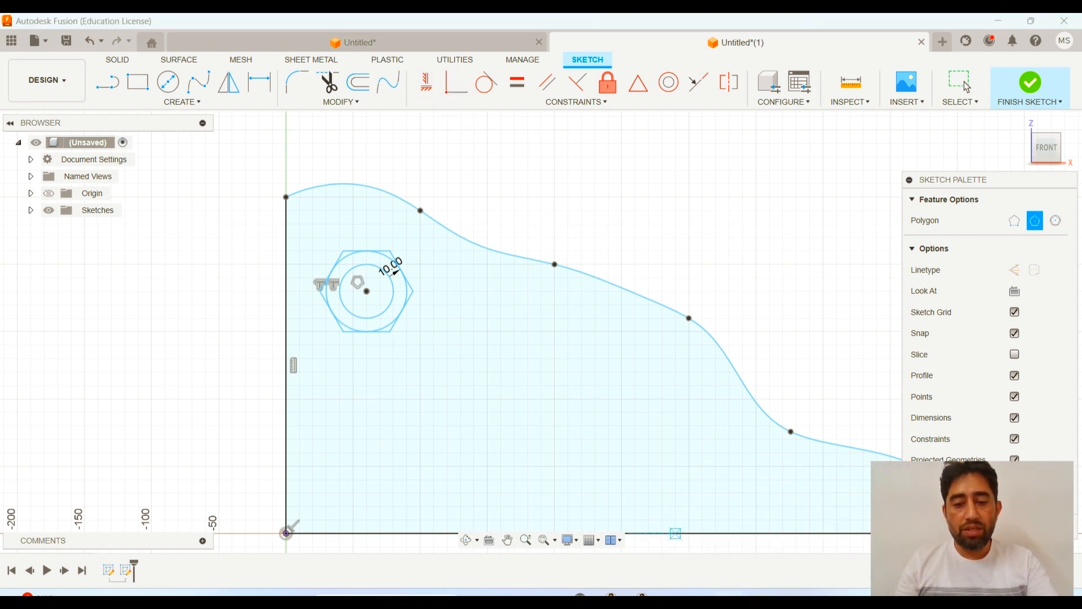
click(774, 588)
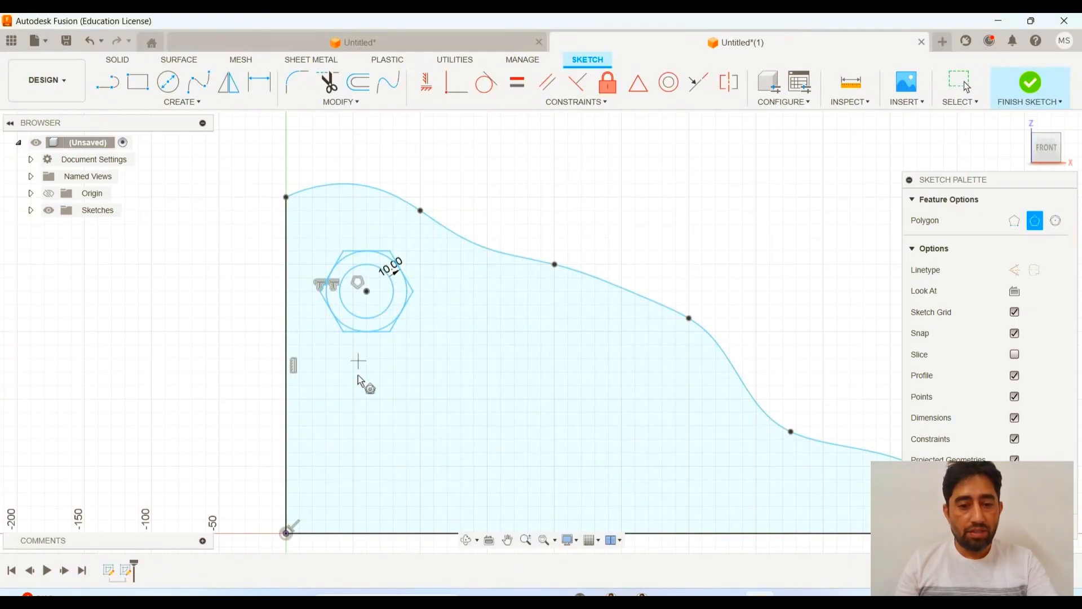
click(179, 102)
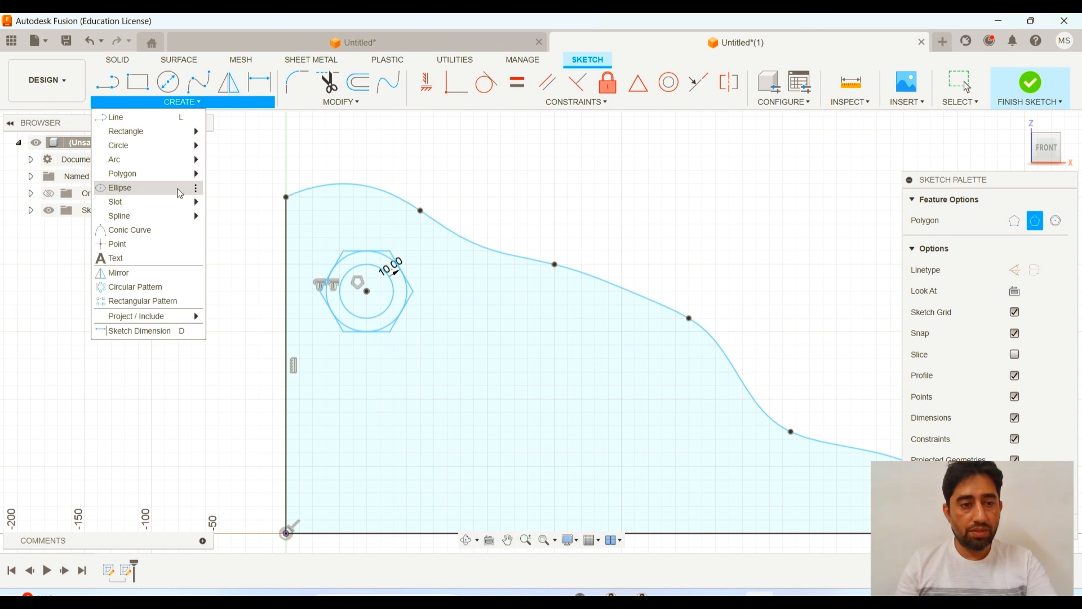
click(189, 189)
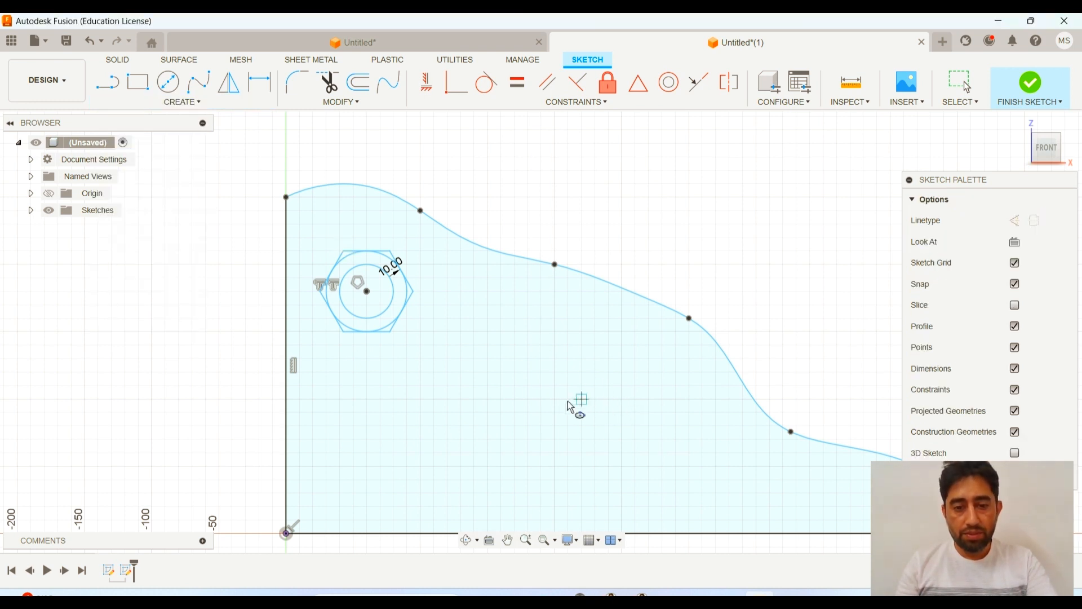
click(622, 399)
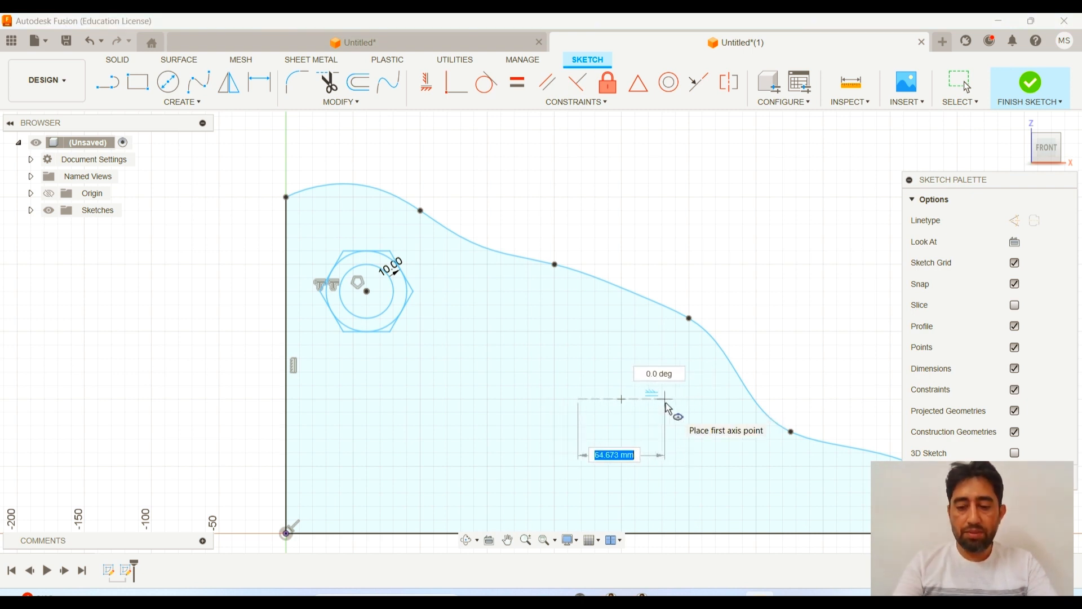
click(665, 401)
key(Escape)
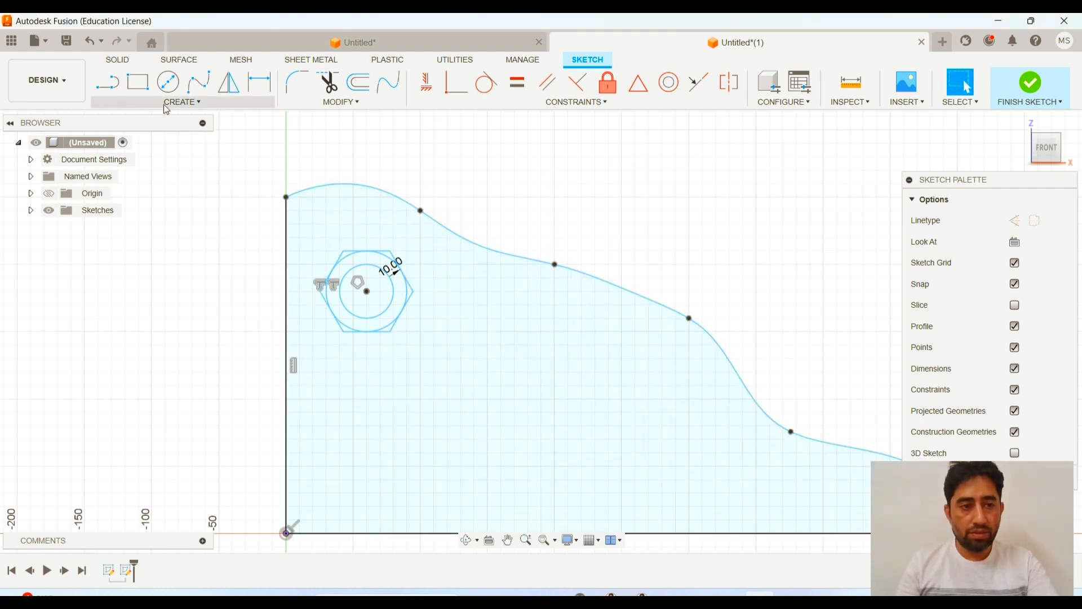
Step: Draw an ellipse centred about 250 mm along and 100 mm up from the origin, with a 60 mm horizontal axis and 30 mm vertical axis
right_click(596, 140)
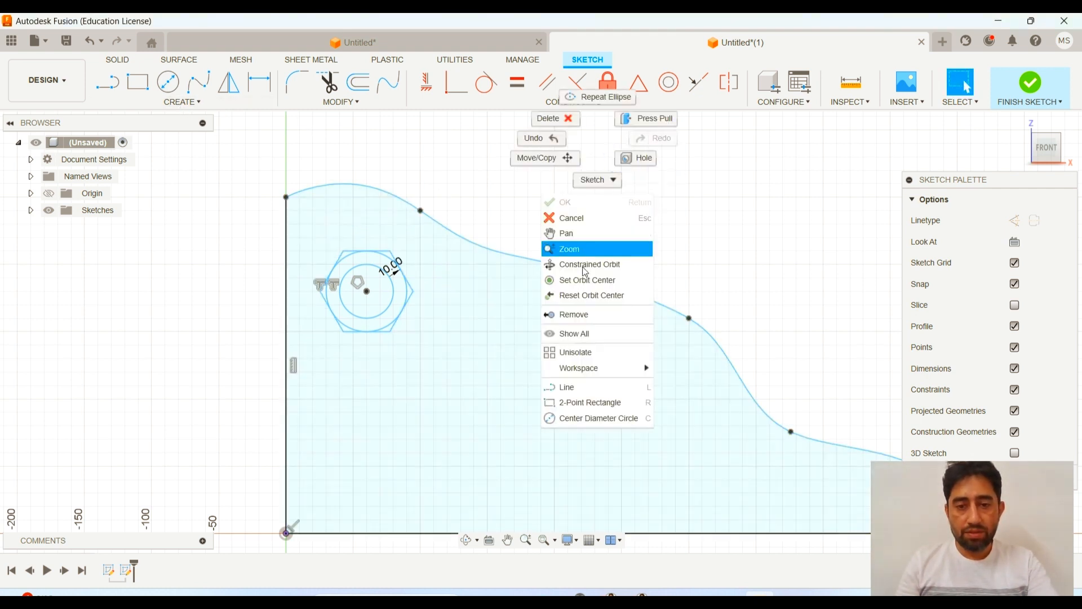
click(598, 97)
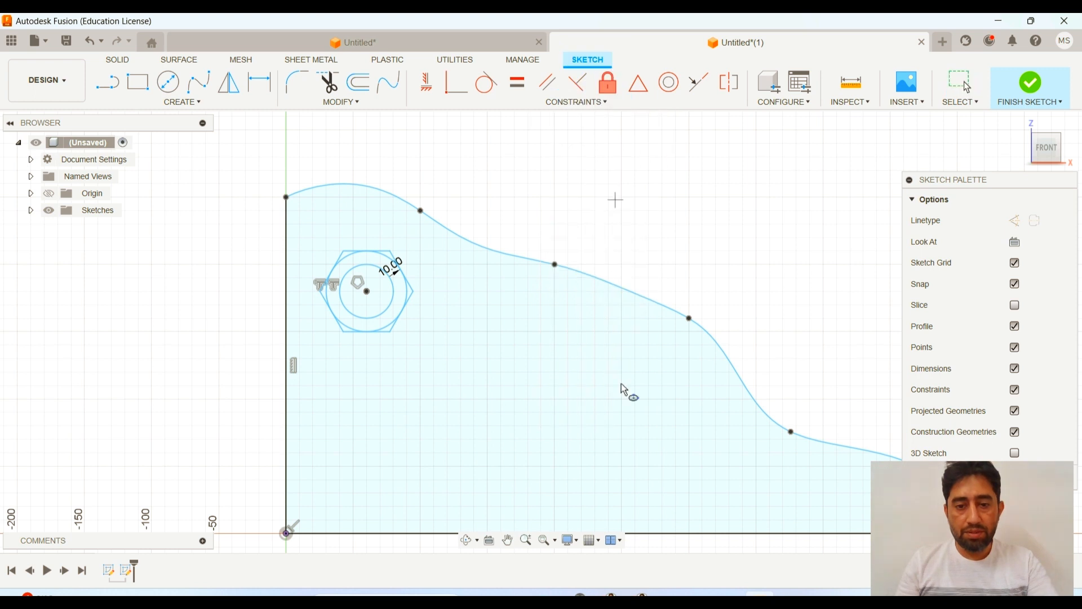
click(622, 400)
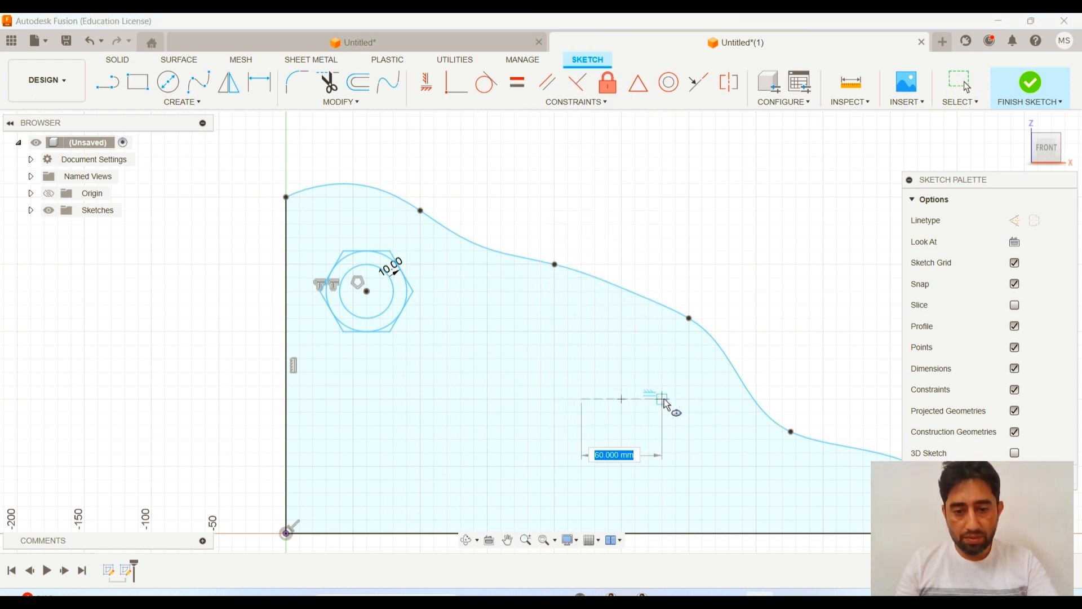
click(660, 397)
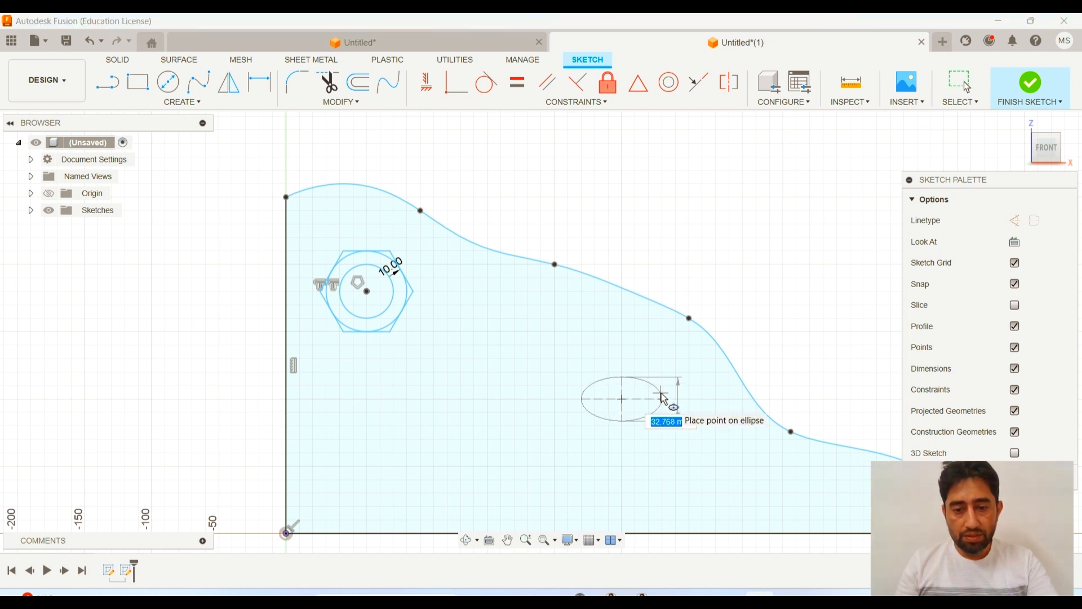
text(30)
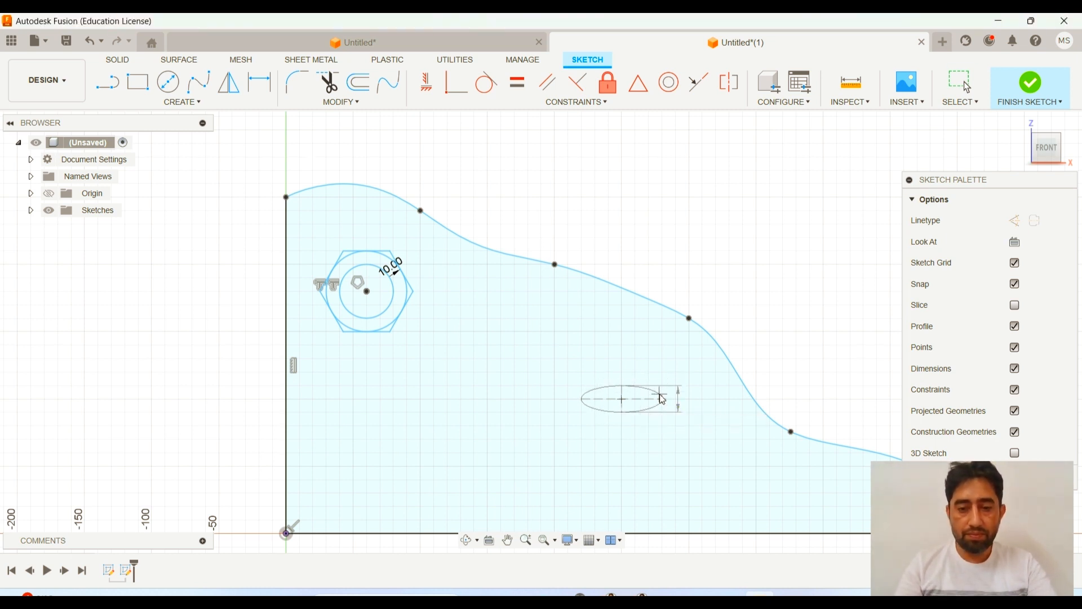
key(Return)
scroll(655, 377, up, 2)
scroll(674, 405, down, 4)
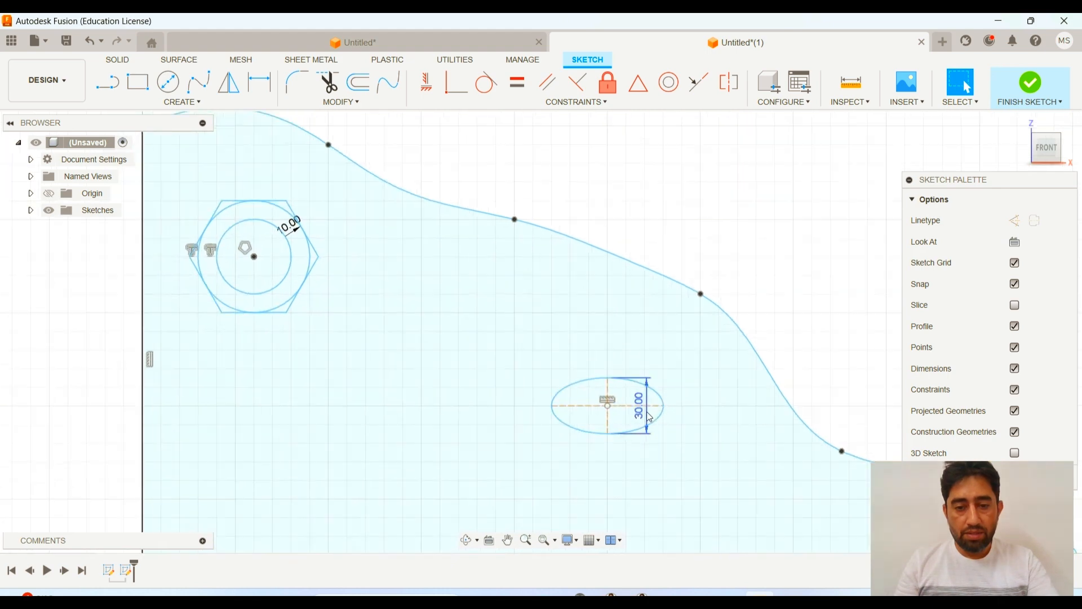
mouse_move(598, 395)
middle_down()
mouse_move(563, 358)
mouse_move(555, 319)
middle_up()
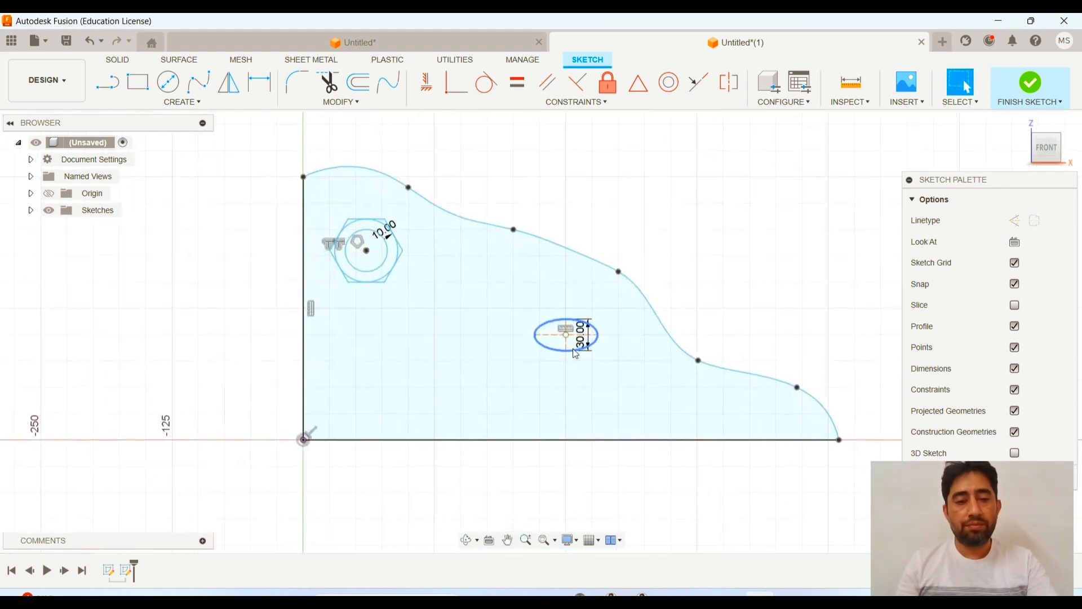
Step: Draw a half-circle center point arc slot below the hexagon, centred about 60 mm along and 75 mm up, with radius about 32 mm and width about 16 mm
click(169, 103)
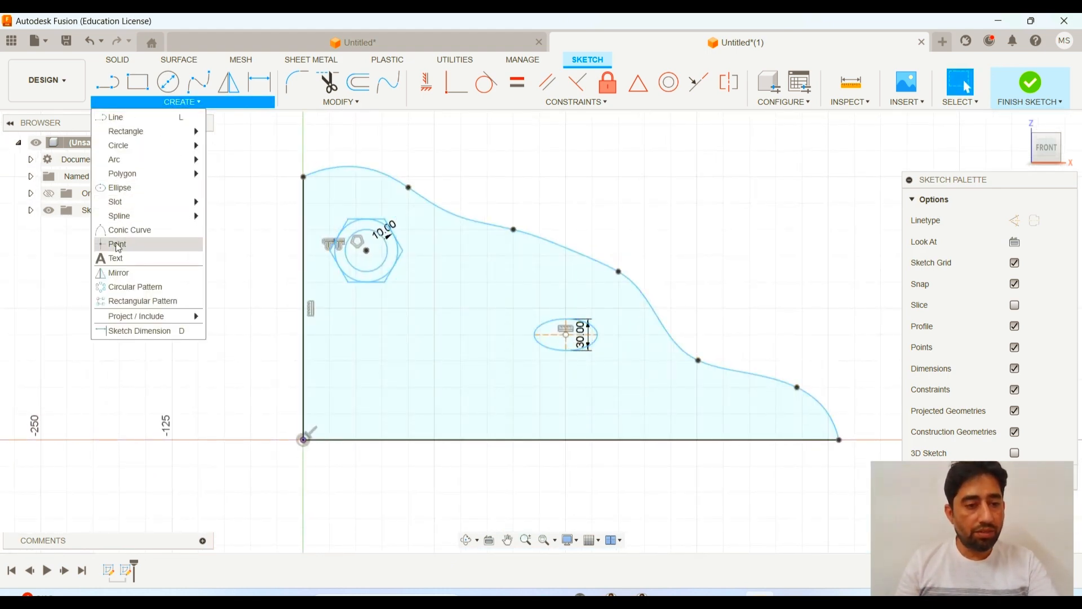
mouse_move(148, 176)
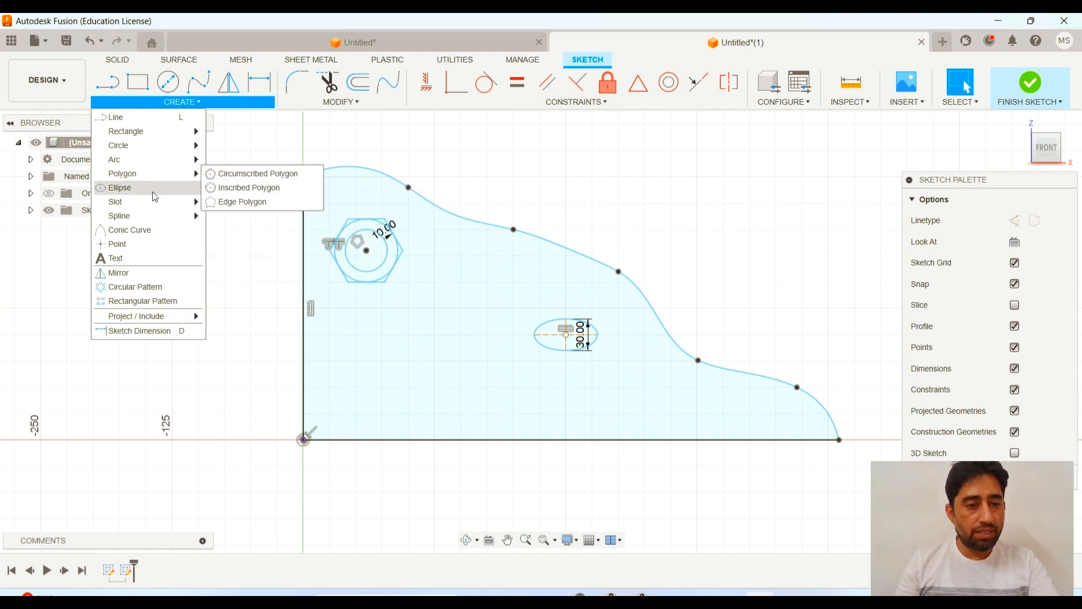
mouse_move(133, 202)
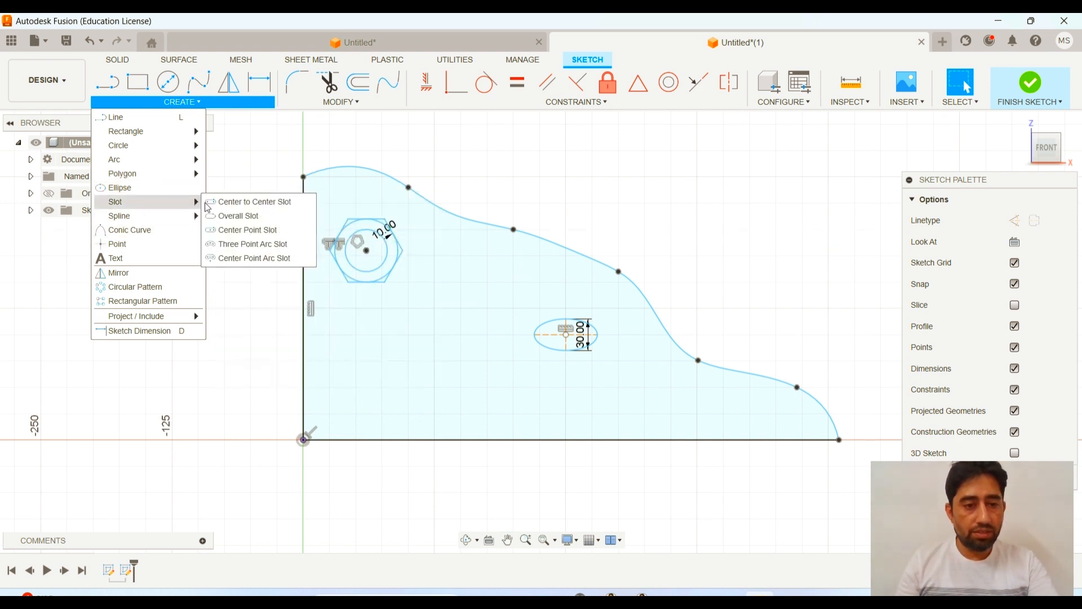
click(250, 259)
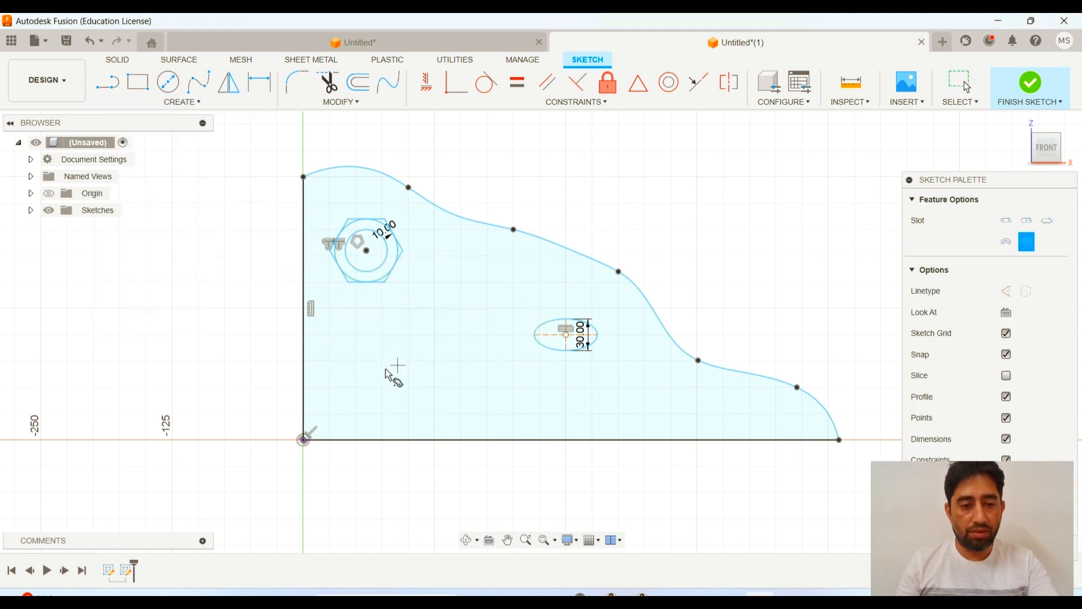
click(367, 361)
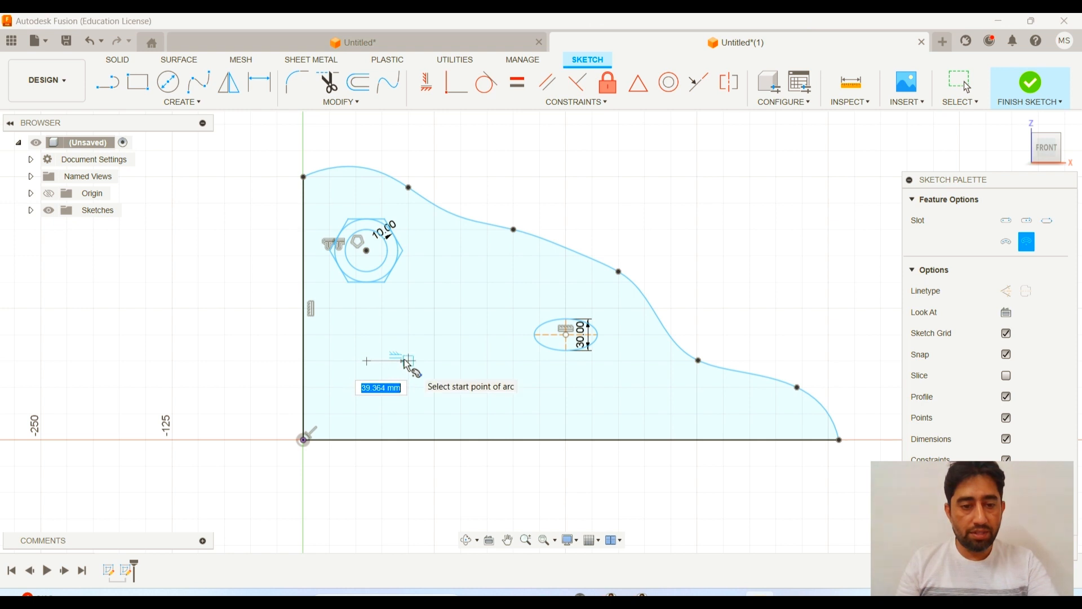
click(406, 361)
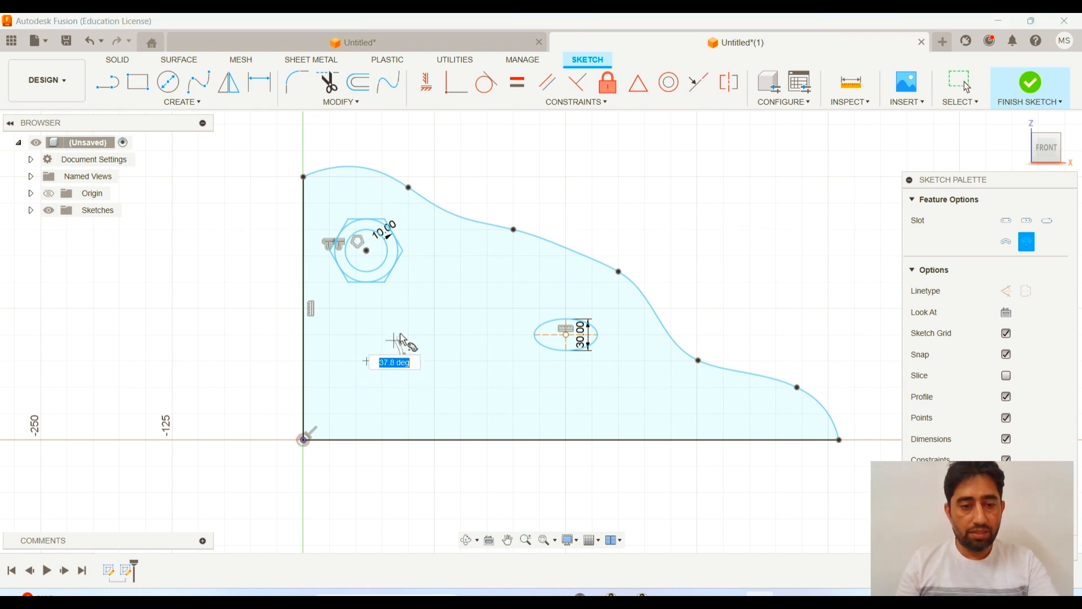
click(333, 364)
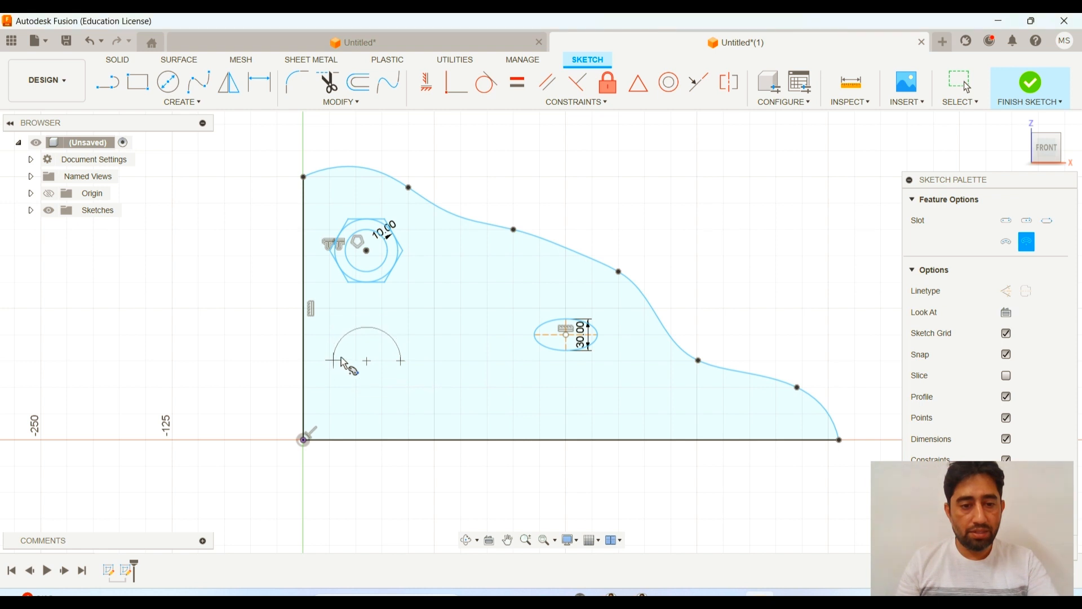
click(364, 337)
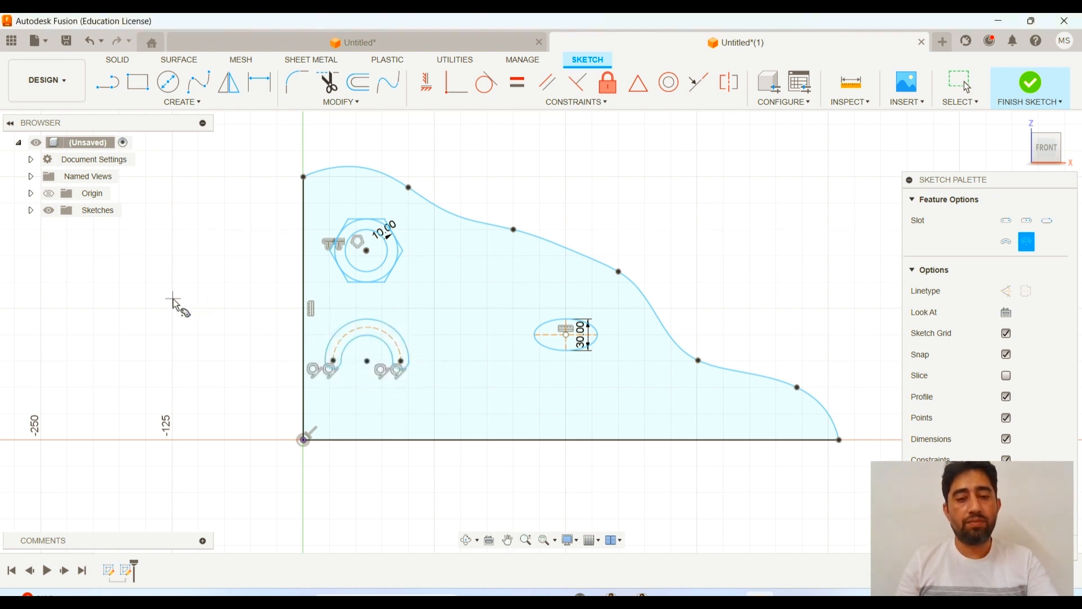
Step: Switch to the Word document to check the Example 07 reference drawing and return to the Fusion sketch
click(728, 594)
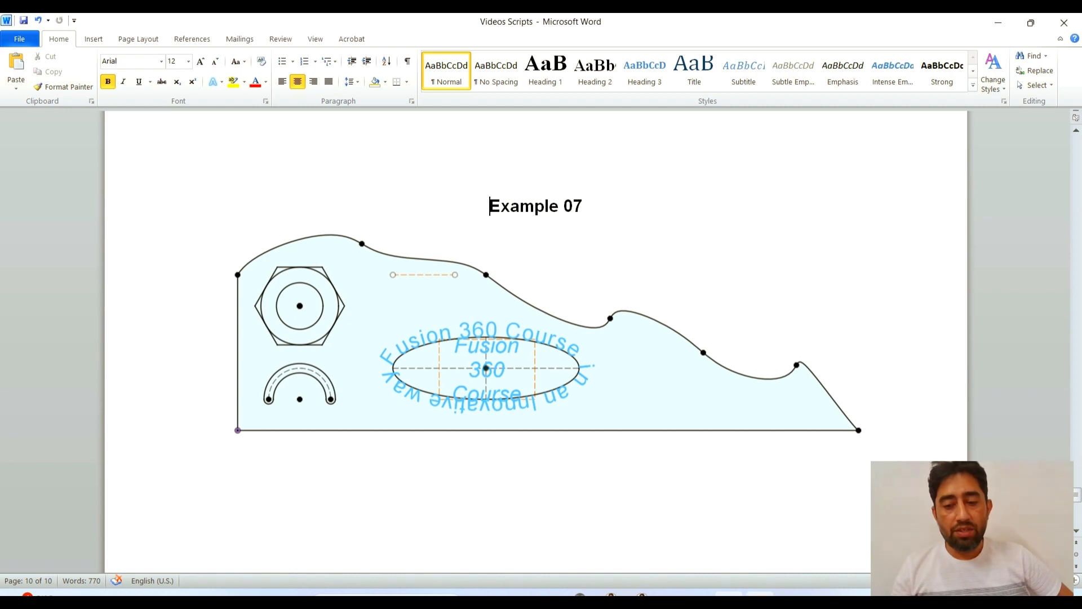
click(760, 594)
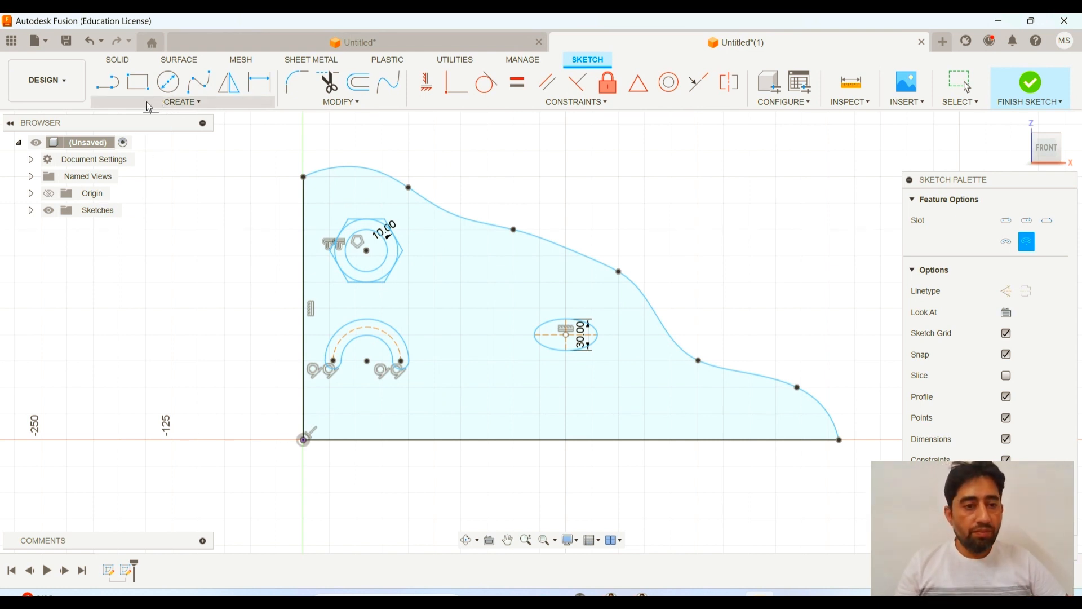
click(271, 93)
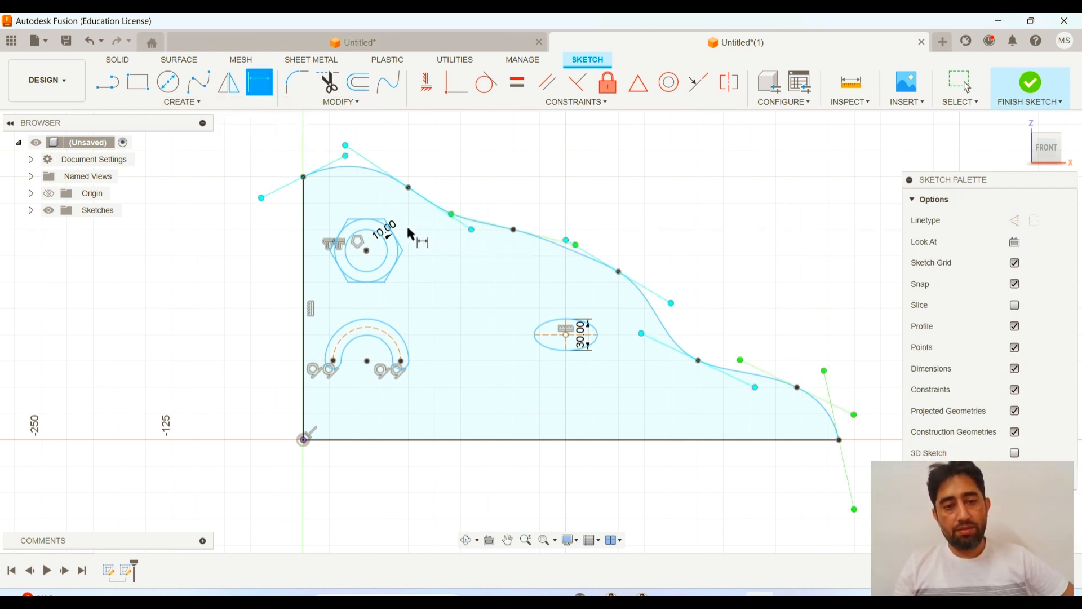
click(367, 361)
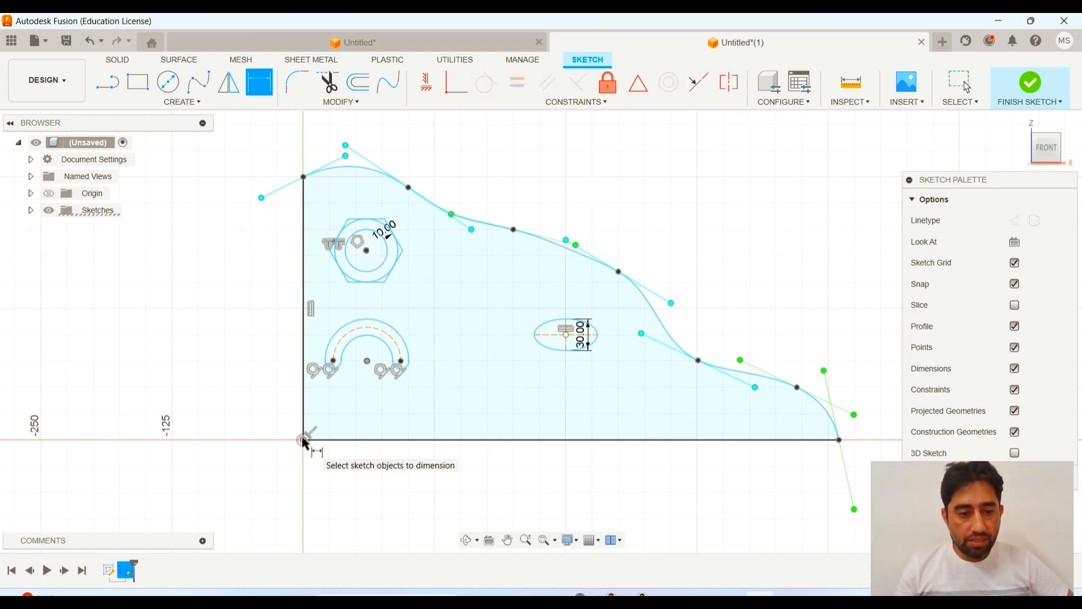
key(Escape)
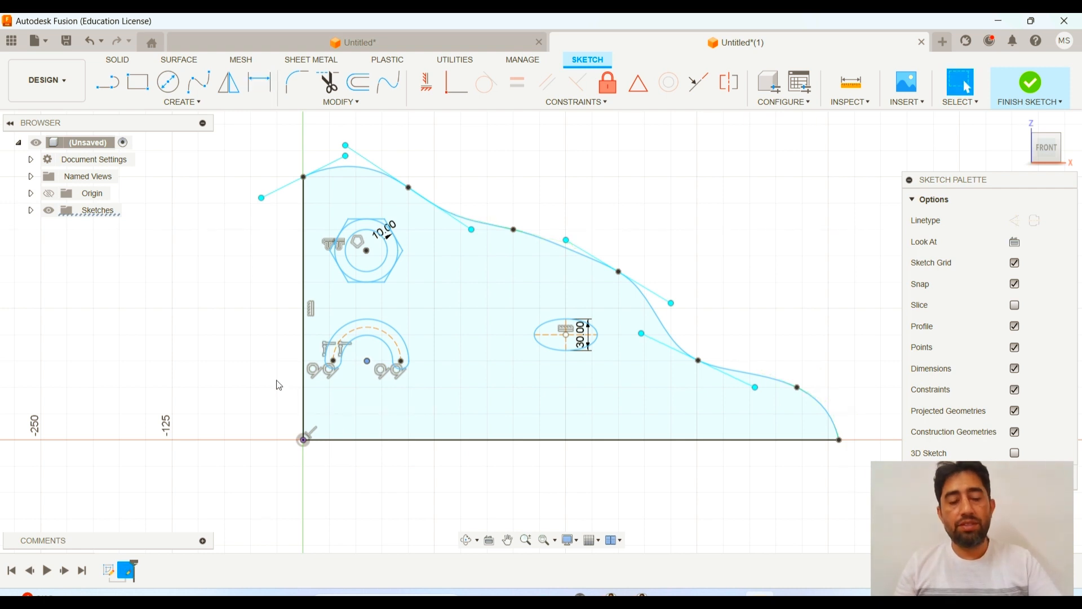
key(d)
click(367, 361)
click(304, 223)
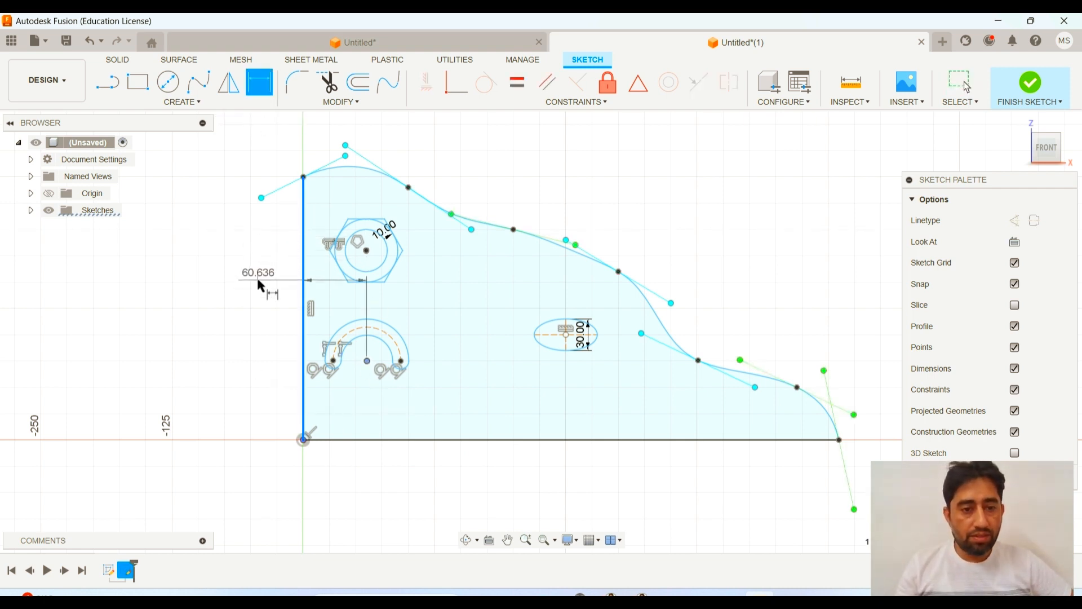
key(Escape)
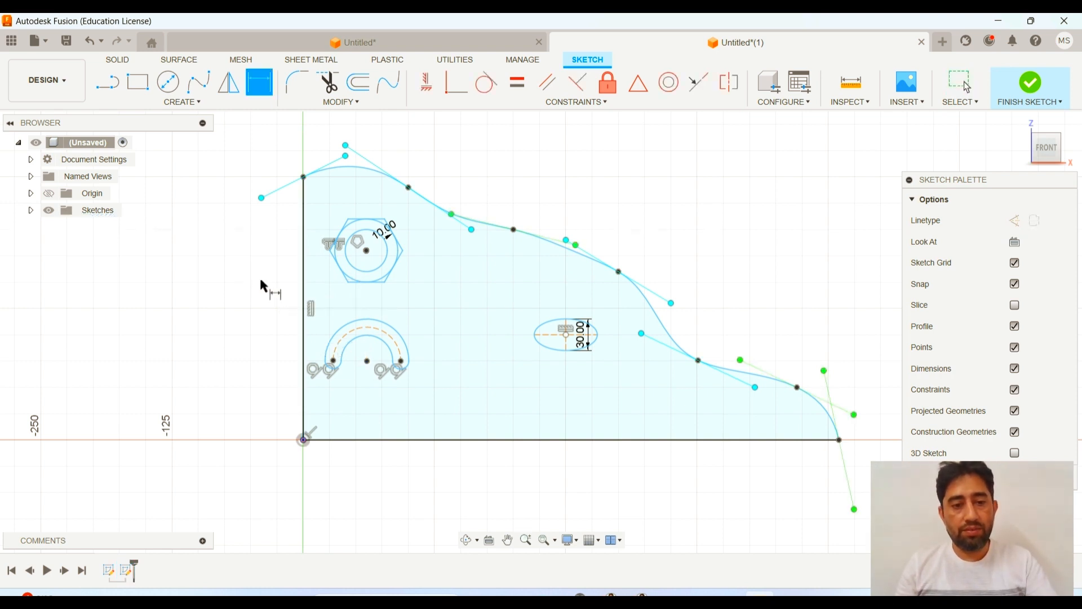
Step: Dimension the profile's vertical edge at 250 mm and its bottom edge at 500 mm
click(303, 260)
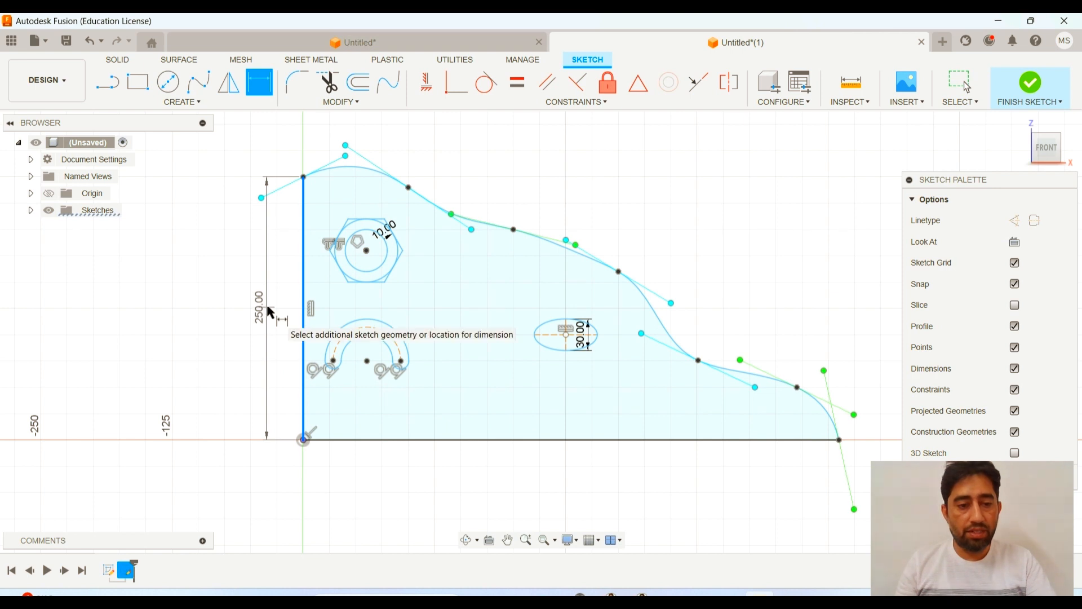
click(267, 313)
key(Return)
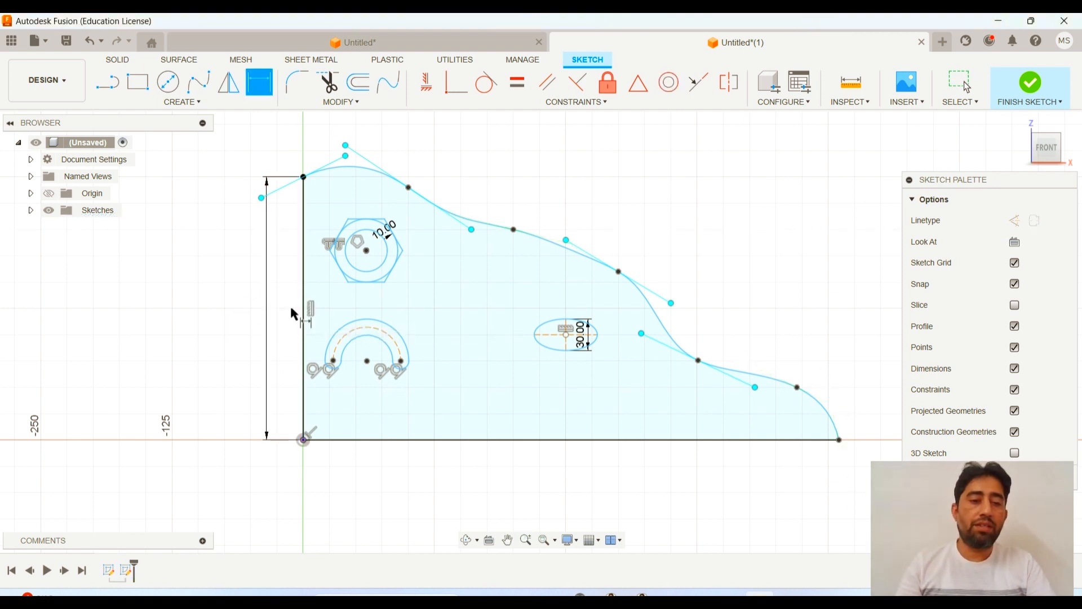
click(469, 441)
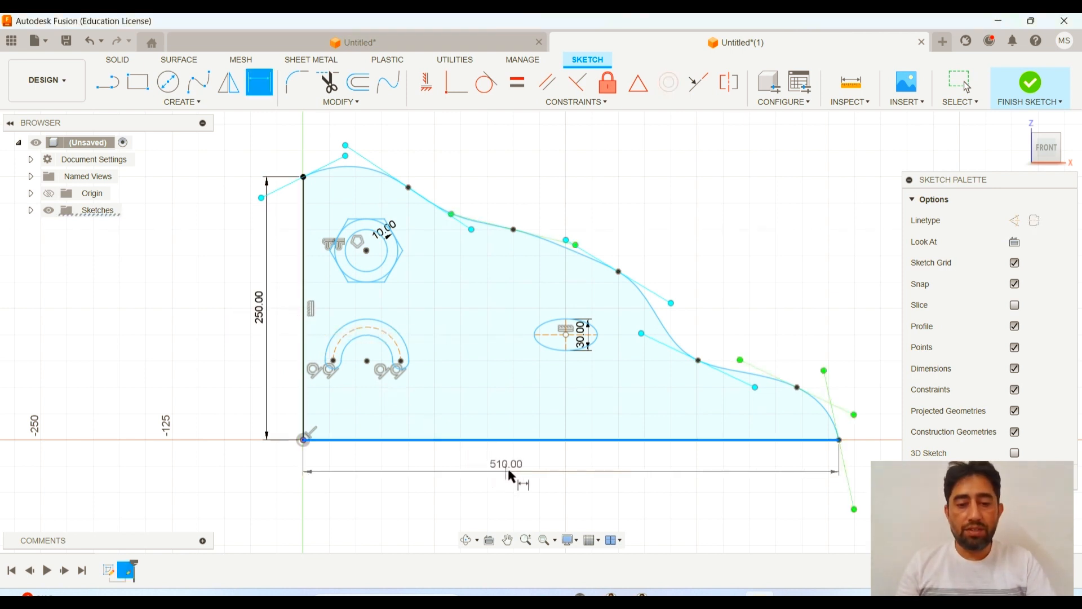
click(514, 477)
text(500)
key(Return)
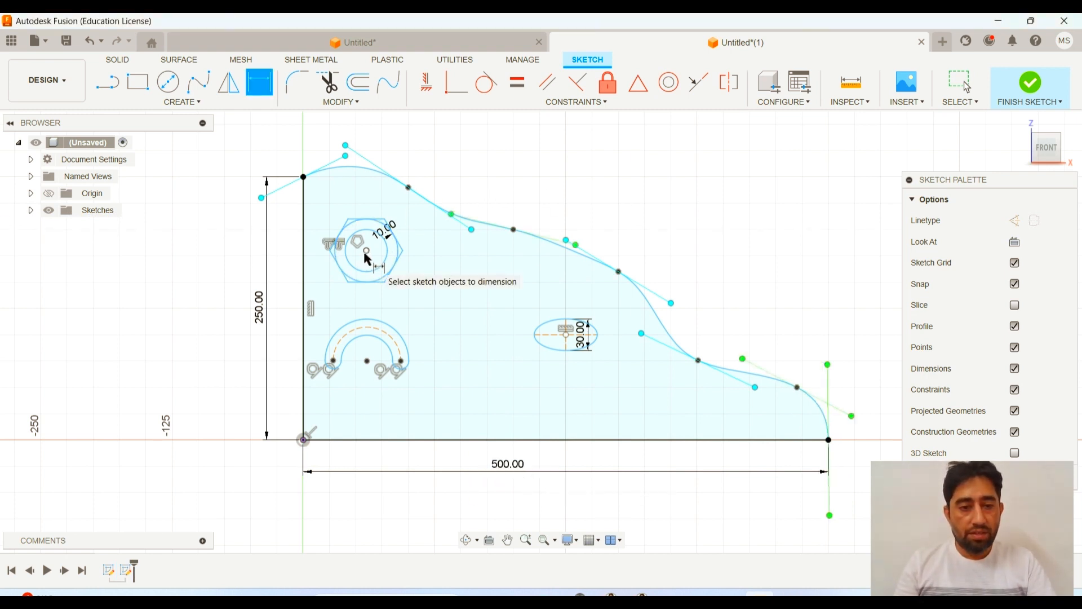
Step: Dimension the arc slot's centre at 60 mm horizontally from the origin and 75 mm above the bottom edge
click(368, 361)
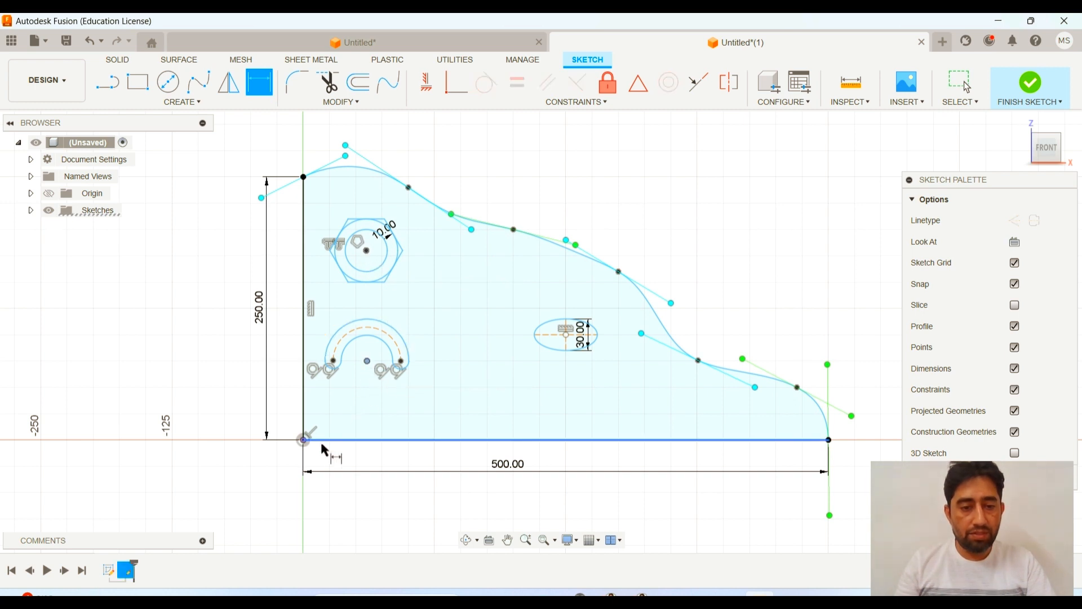
click(303, 439)
click(341, 463)
key(Return)
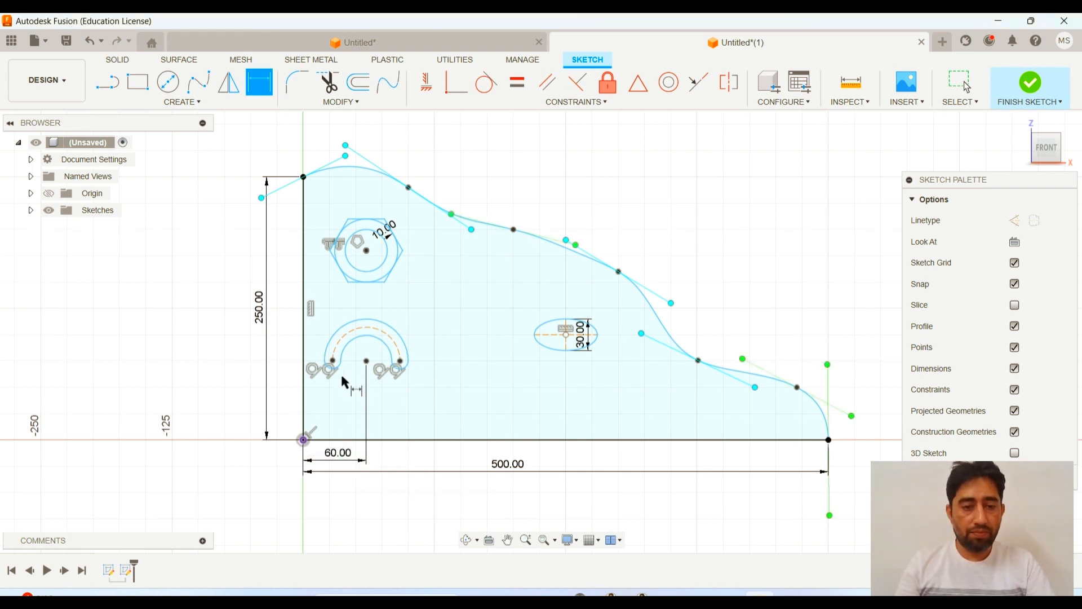
click(367, 360)
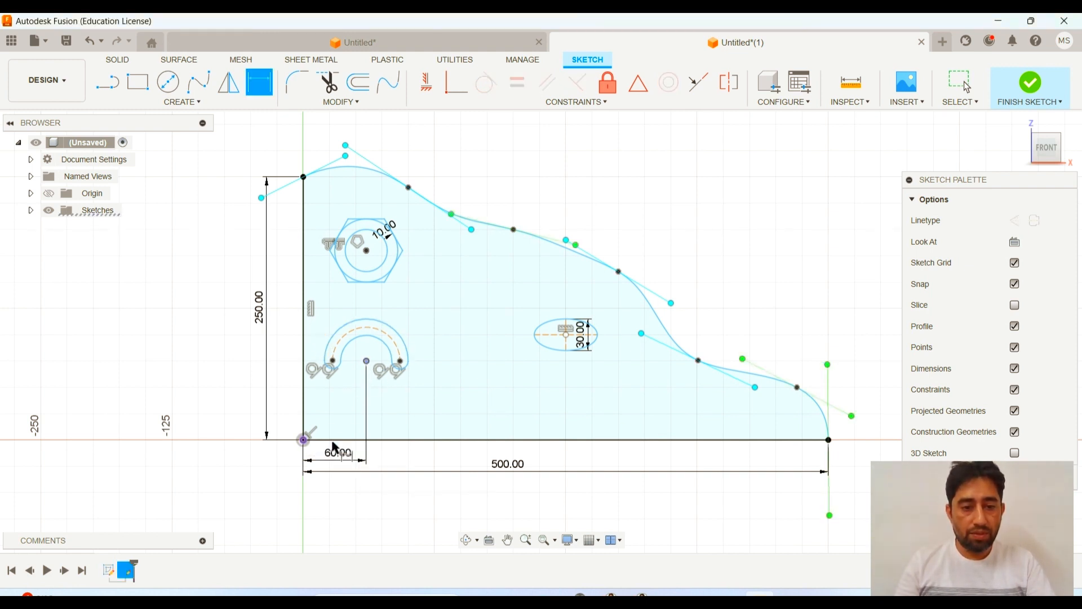
click(347, 440)
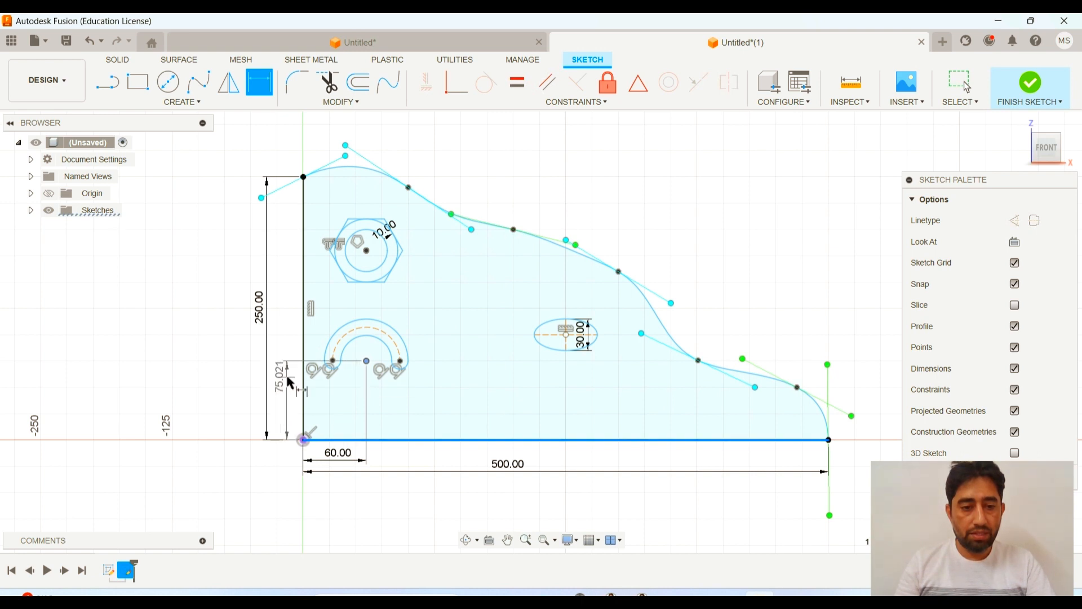
click(289, 396)
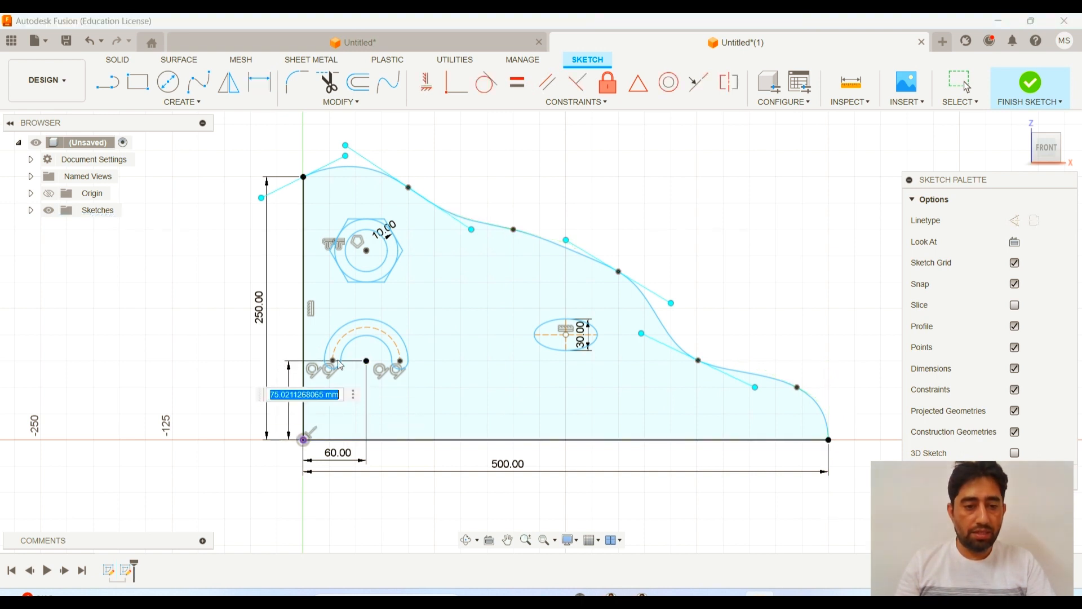
text(75)
key(Return)
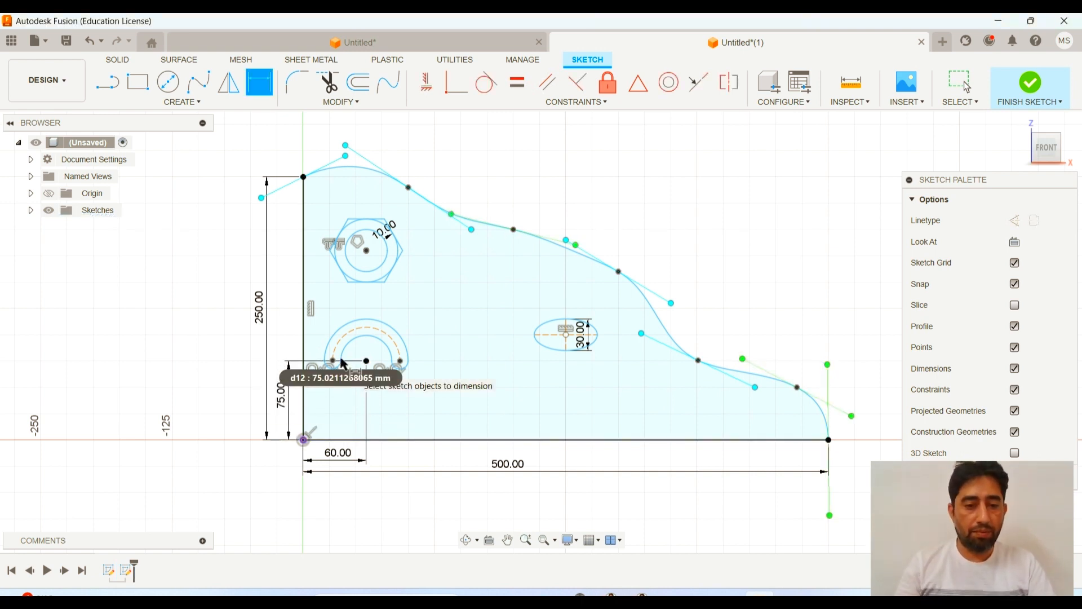
Step: Dimension the arc slot's dashed centreline with a radius of 32 mm
click(386, 334)
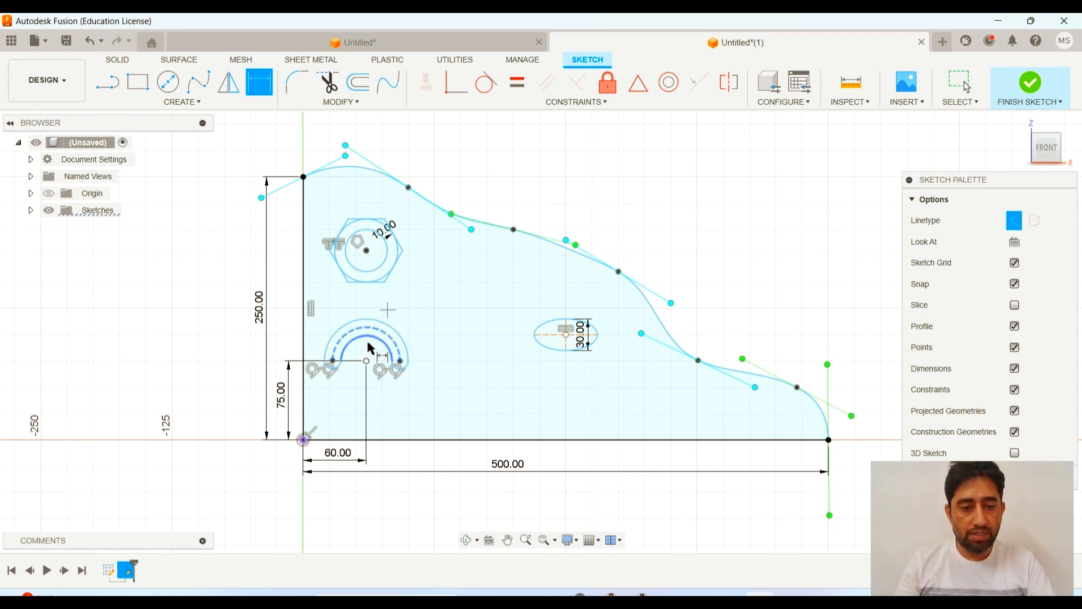
scroll(373, 356, up, 3)
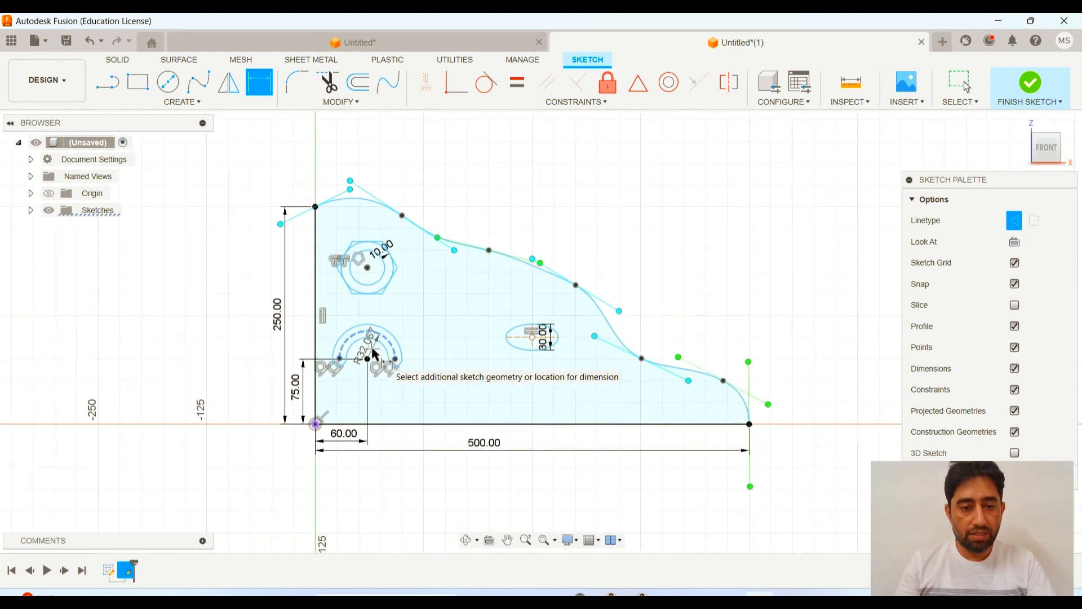
scroll(373, 354, up, 4)
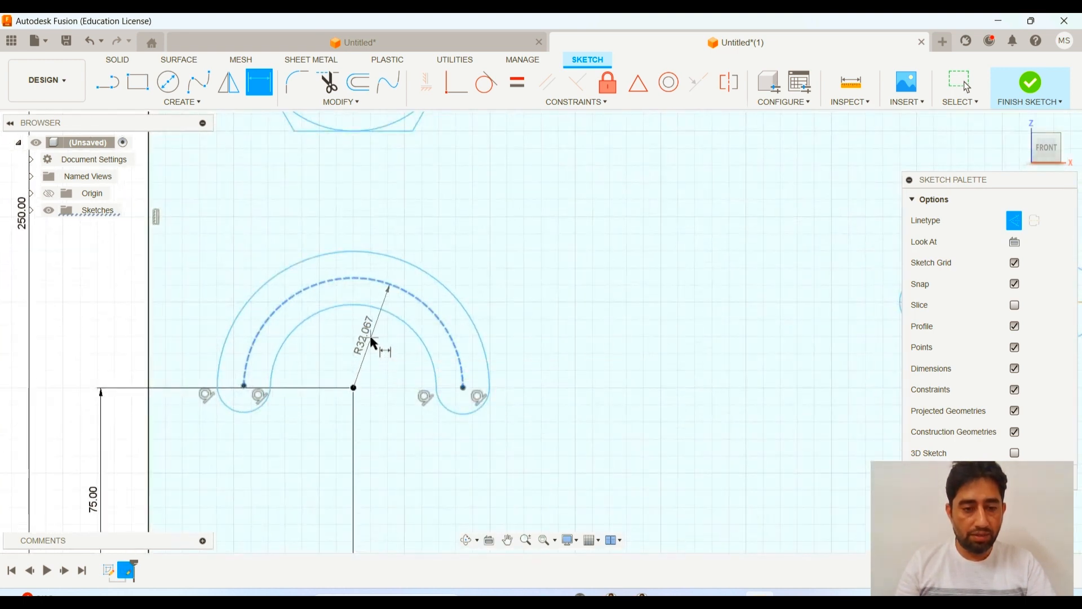
click(374, 343)
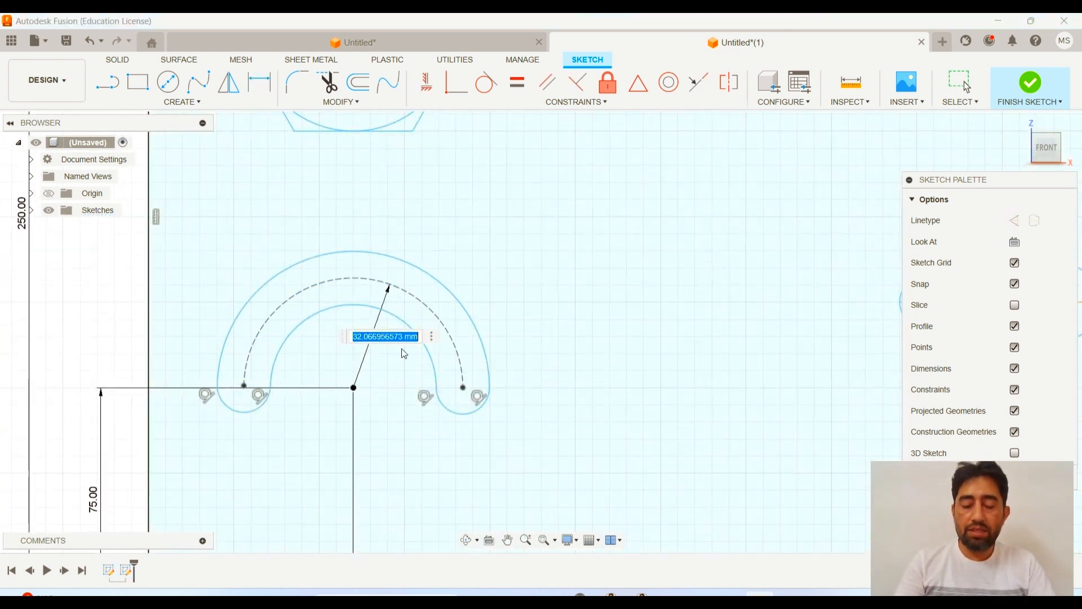
text(32)
key(Return)
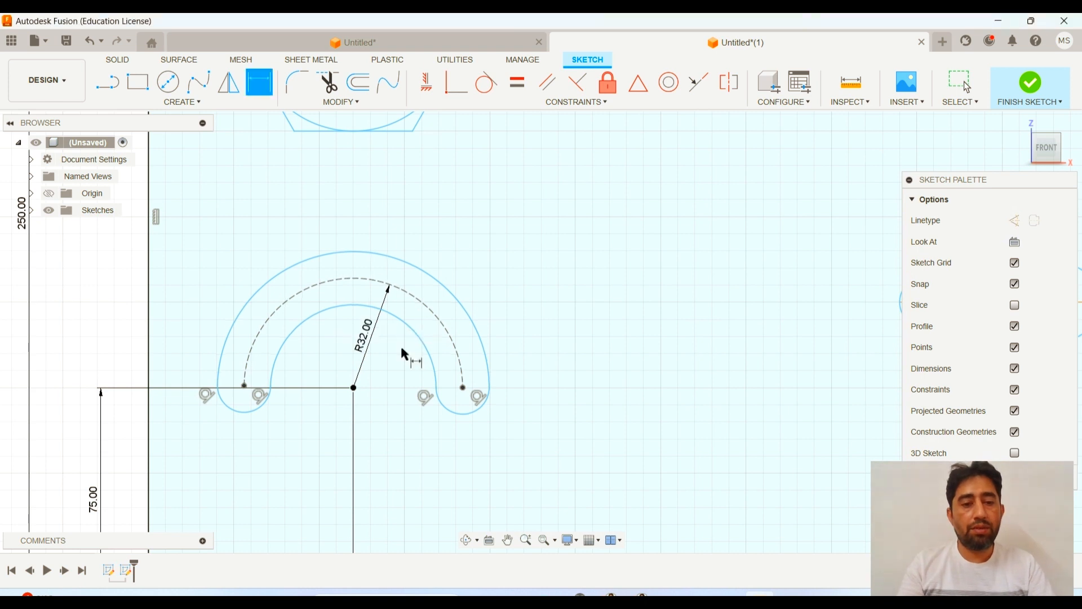
Step: Dimension the rounded right end of the arc slot with a radius of 7.5 mm and leave the dimension command
click(486, 410)
click(518, 417)
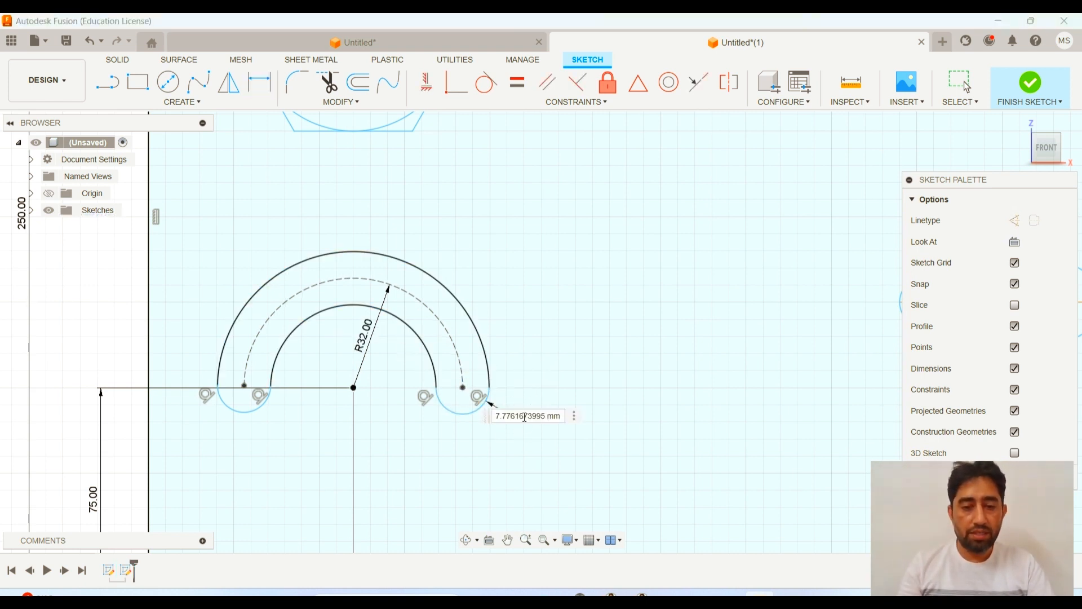
text(8)
key(Return)
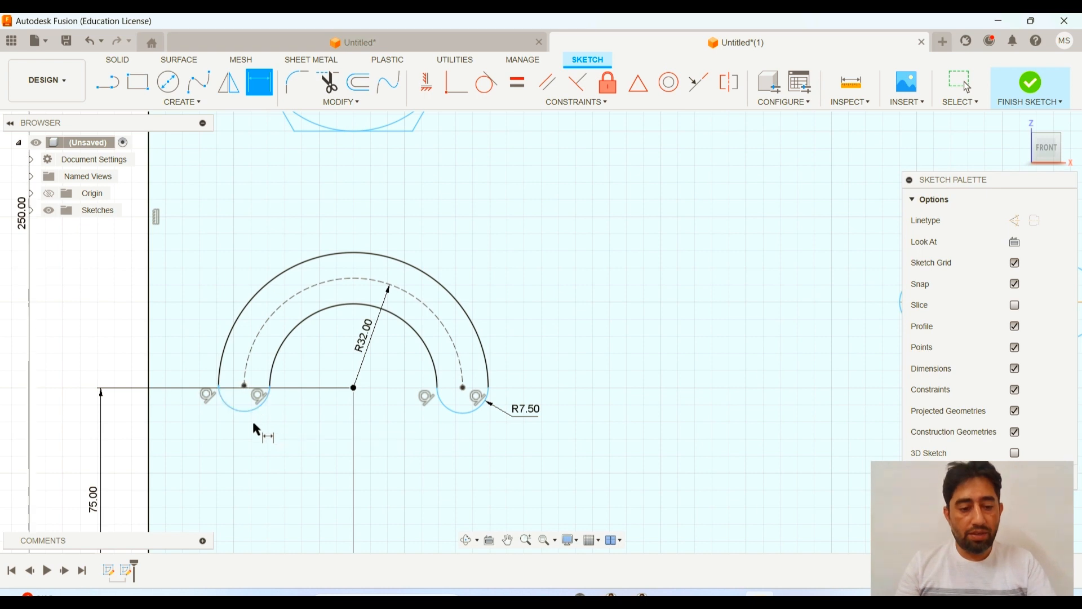
key(Escape)
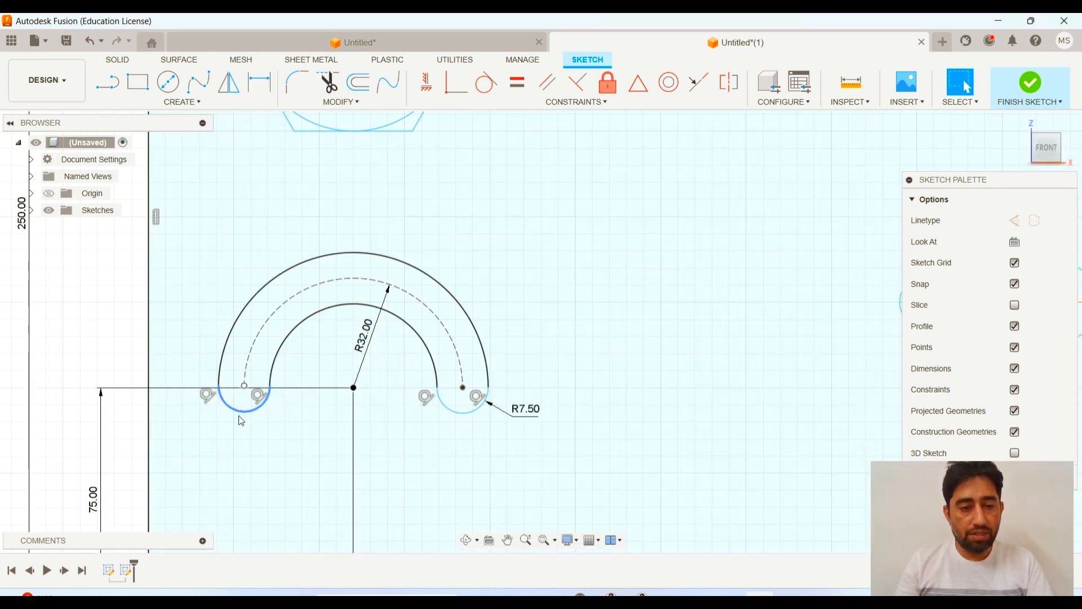
Step: Shift the arc slot's left rounded end slightly downward along its arc and clear the selection
mouse_move(241, 421)
mouse_down()
mouse_move(229, 437)
mouse_move(229, 415)
mouse_move(223, 466)
mouse_move(217, 439)
mouse_move(247, 399)
mouse_up()
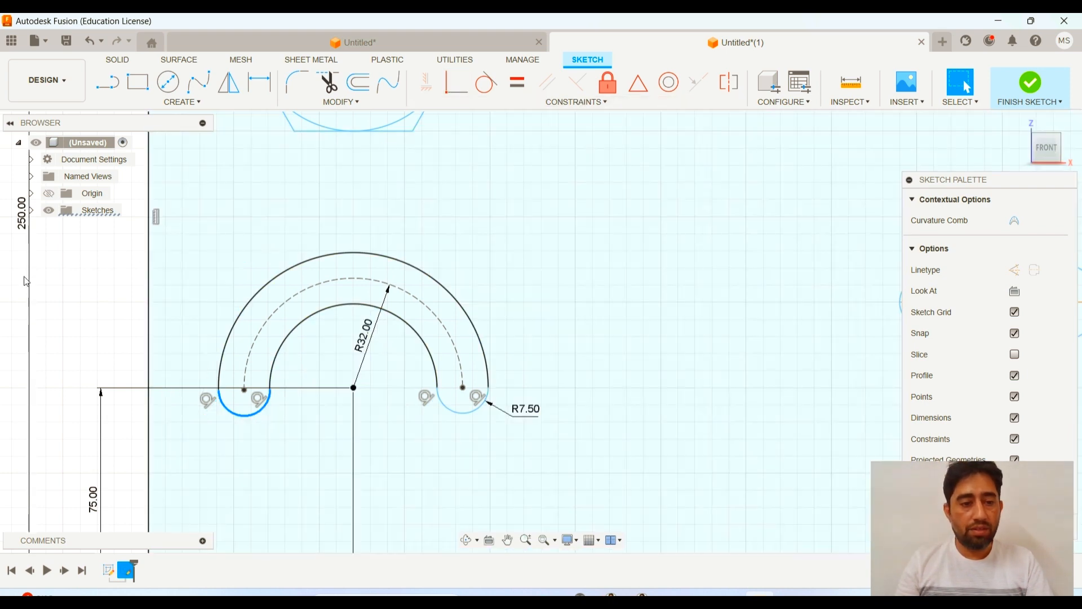
click(62, 281)
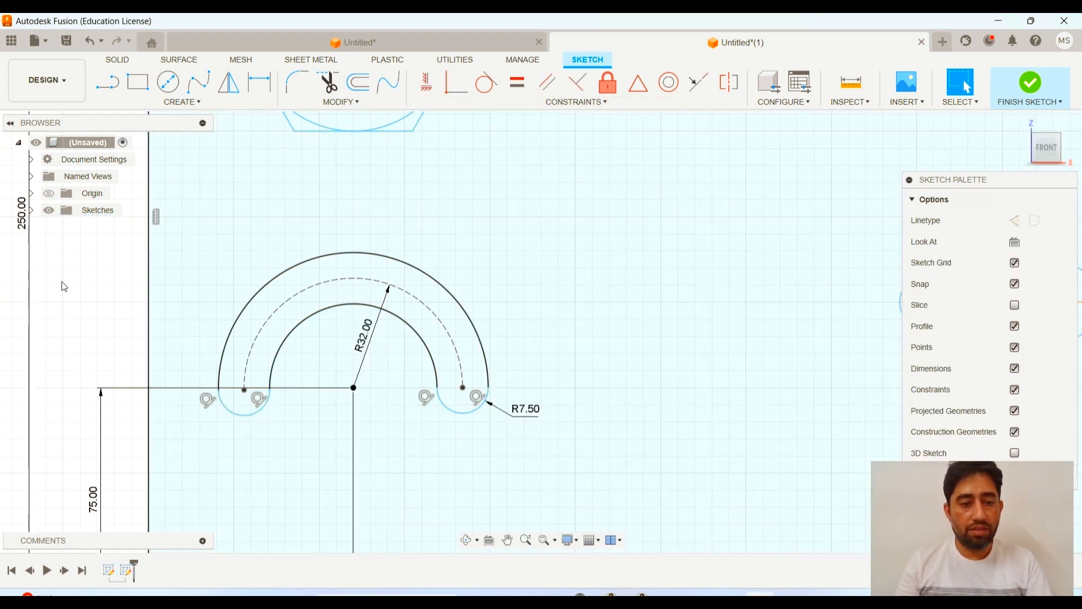
Step: Constrain the centres of both rounded ends of the arc slot horizontally to the slot's centre point
click(426, 82)
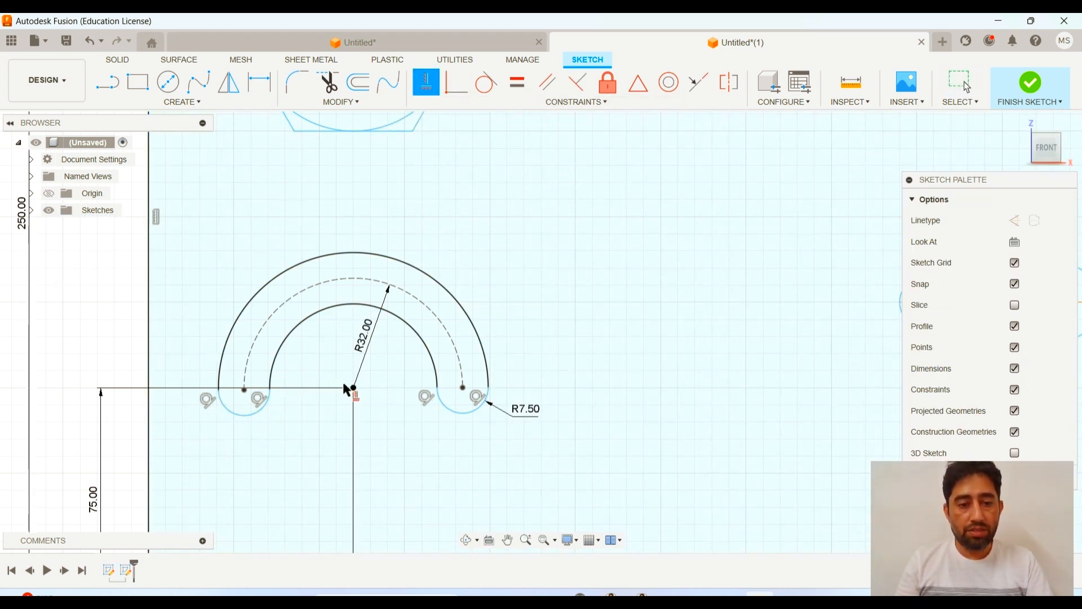
click(352, 386)
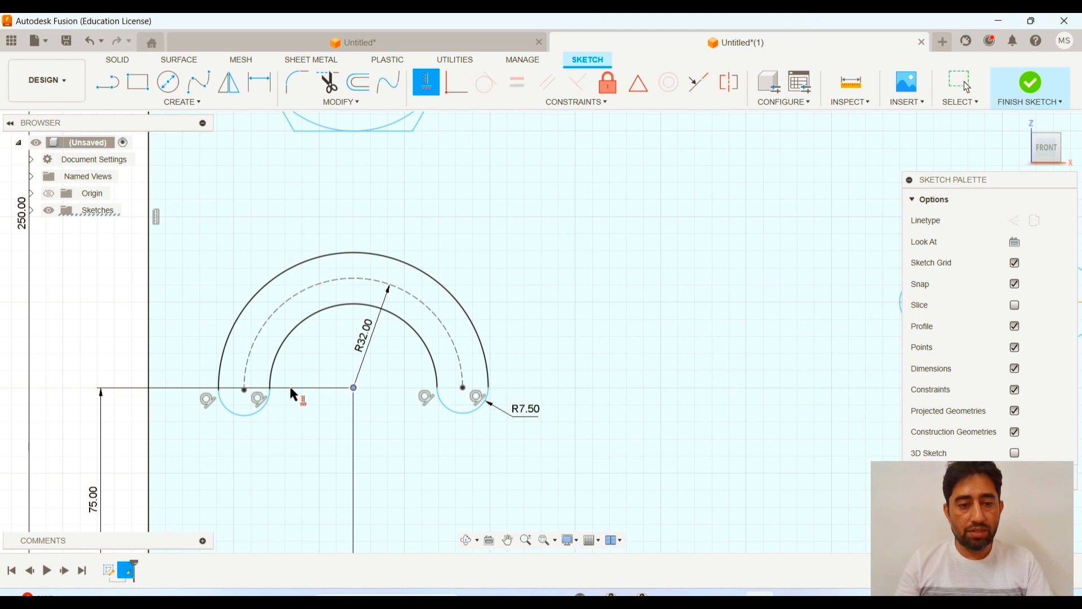
click(245, 389)
click(463, 388)
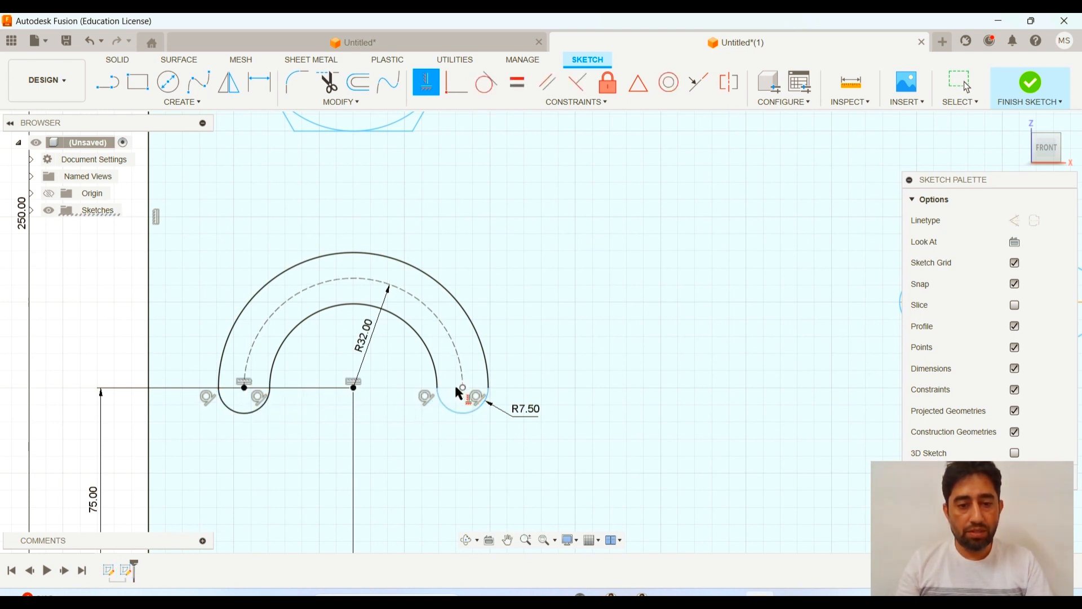
click(352, 387)
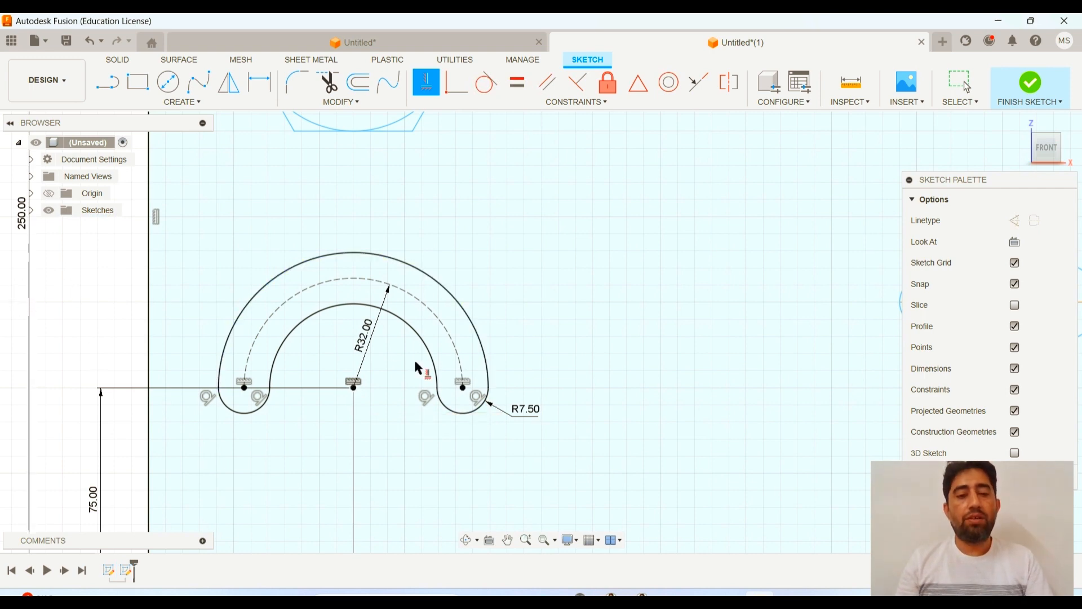
Step: Align the concentric circles' centre vertically with the arc slot's centre point using a Horizontal/Vertical constraint
scroll(407, 354, down, 3)
scroll(407, 350, down, 2)
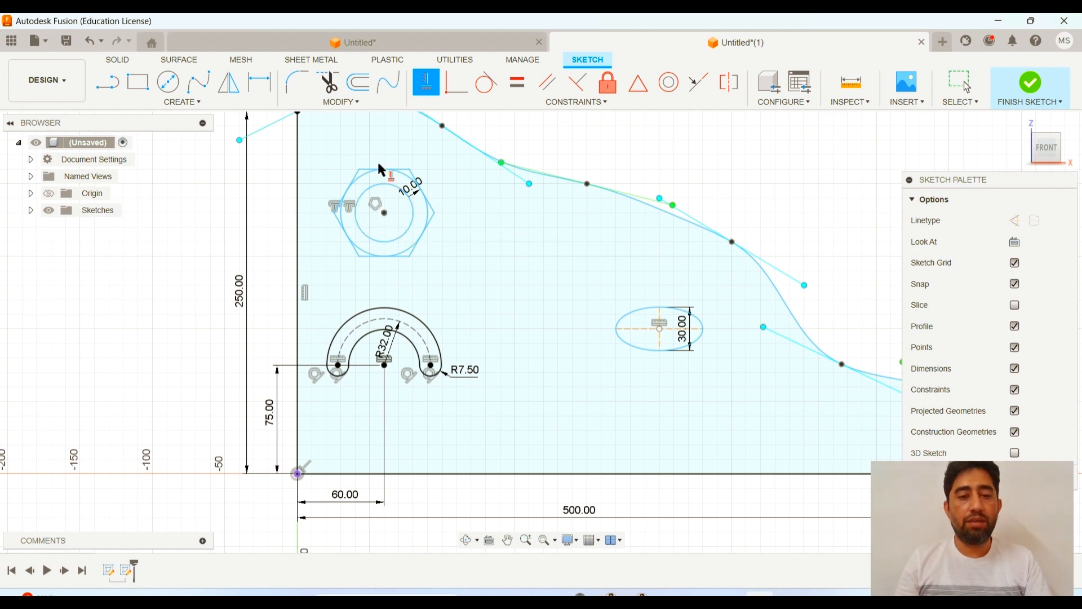
click(383, 212)
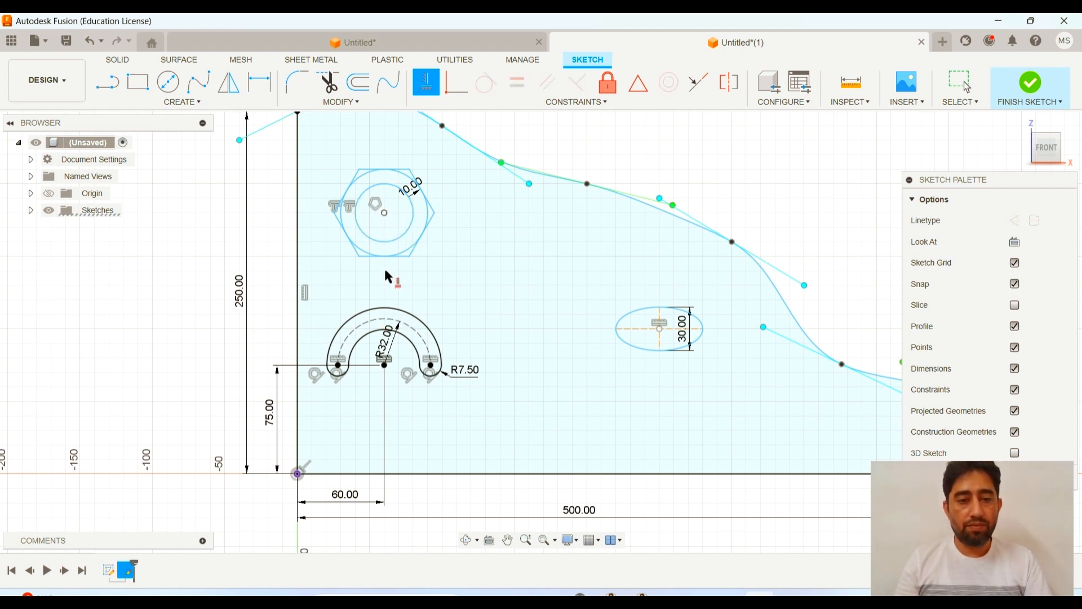
click(383, 366)
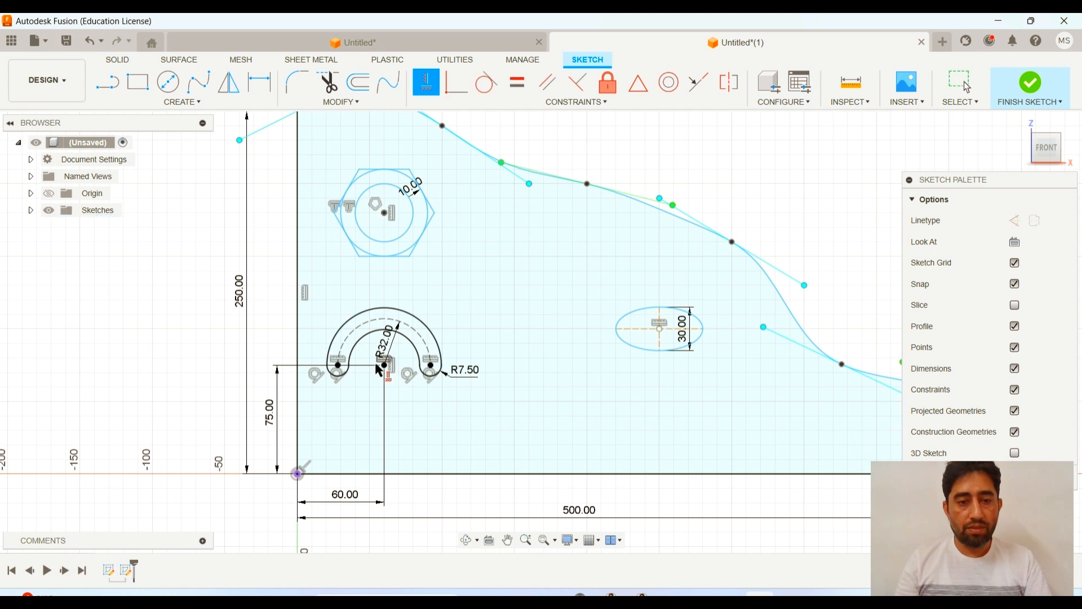
Step: Dimension the inner circle inside the hexagon with a diameter of 40 mm
click(261, 84)
click(380, 189)
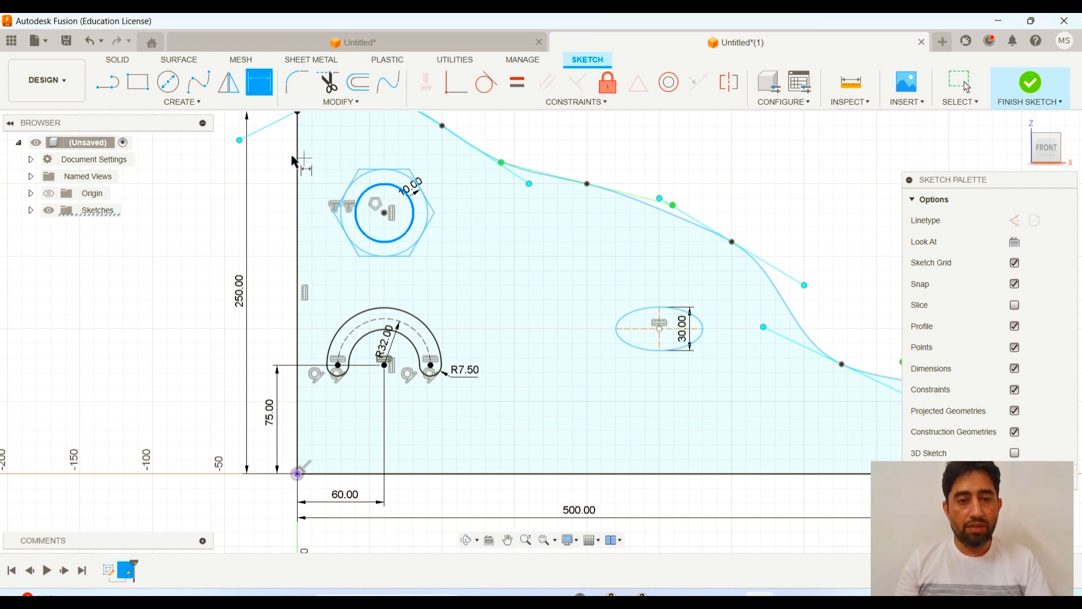
click(287, 274)
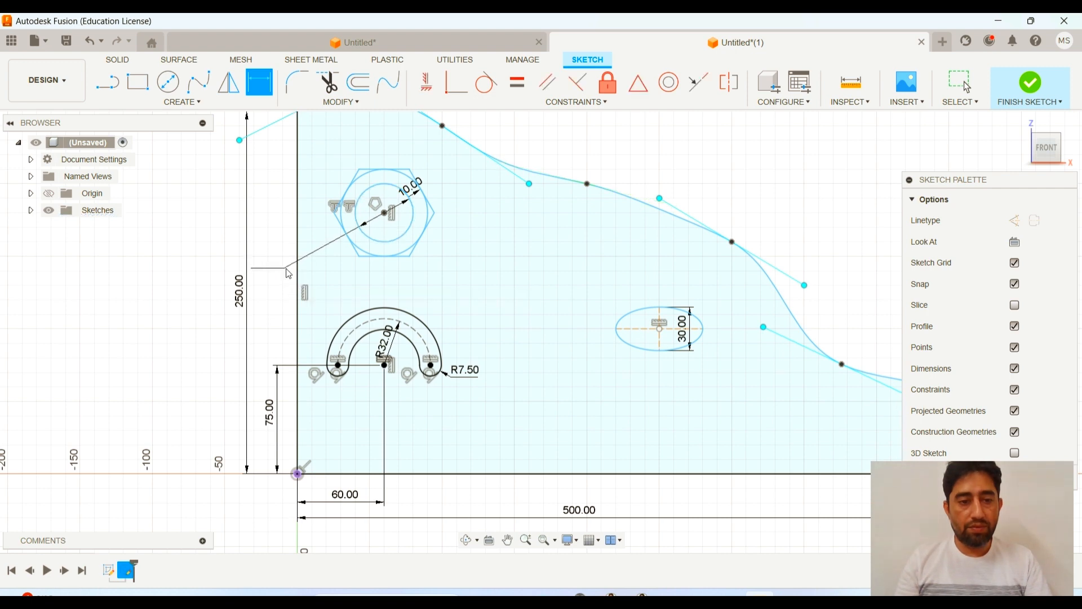
key(Return)
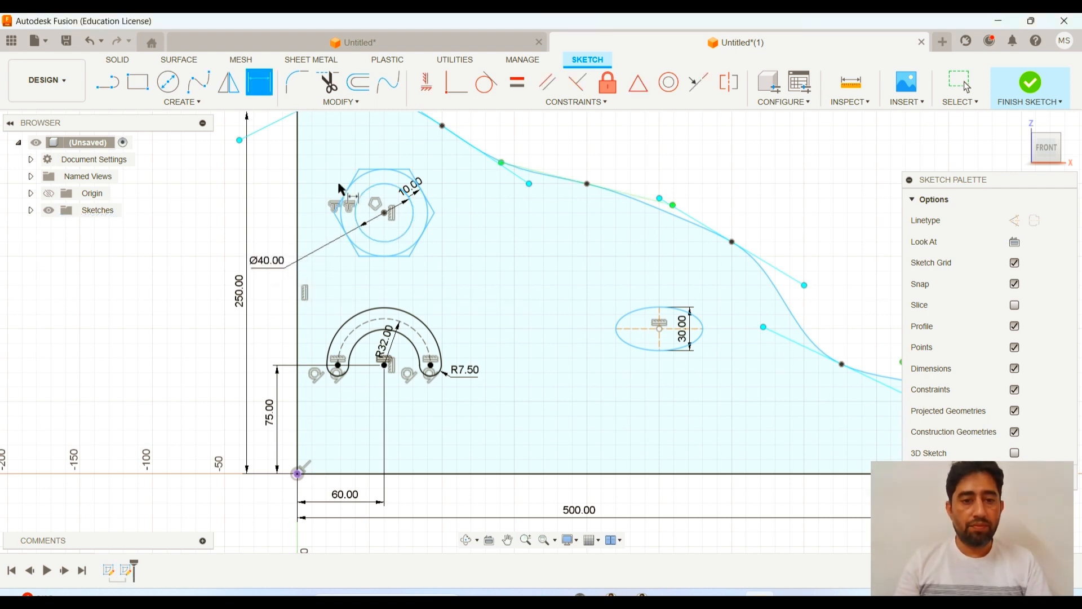
Step: Dimension the concentric circles' centre at a vertical distance of 180 mm from the origin and leave the dimension command
click(386, 215)
click(298, 474)
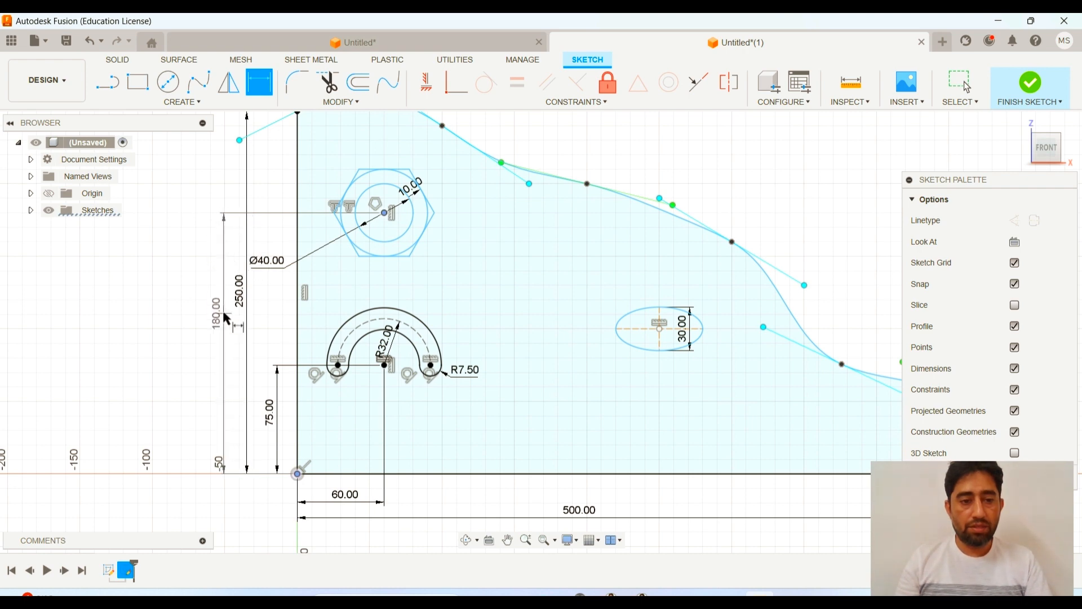
click(224, 287)
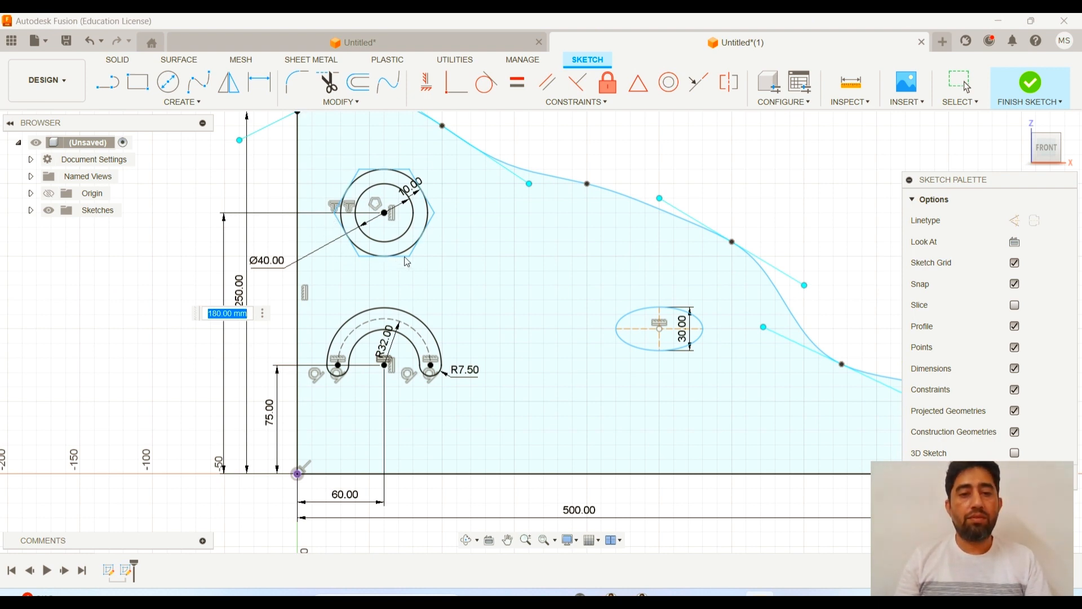
scroll(396, 175, up, 2)
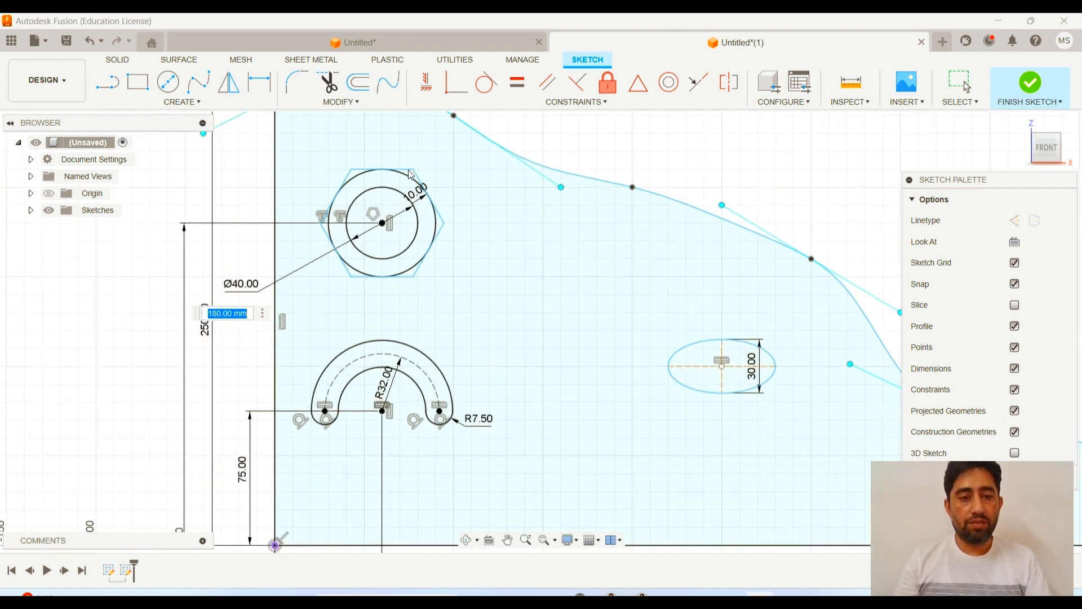
scroll(144, 279, down, 2)
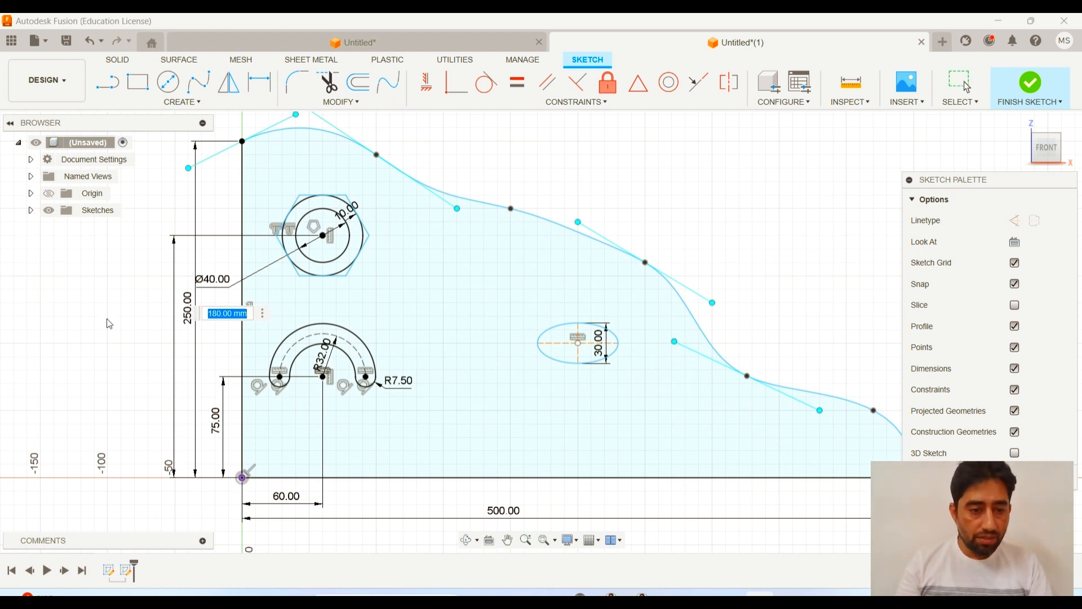
key(Return)
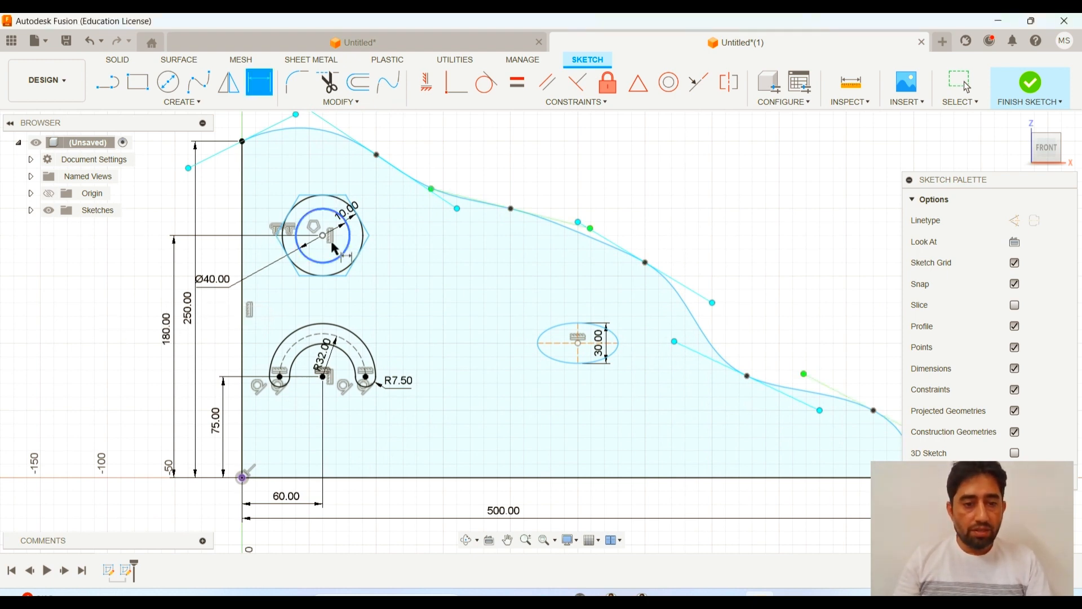
click(197, 286)
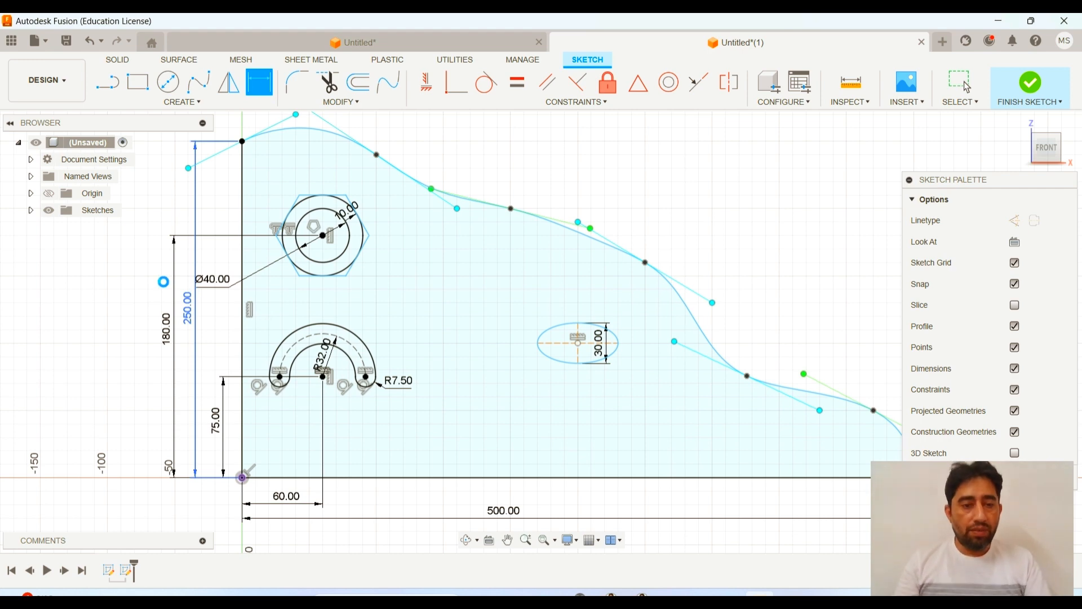
key(Escape)
Step: Rotate the hexagon slightly by one of its upper corners and constrain its bottom edge to be horizontal
drag(389, 223, 314, 169)
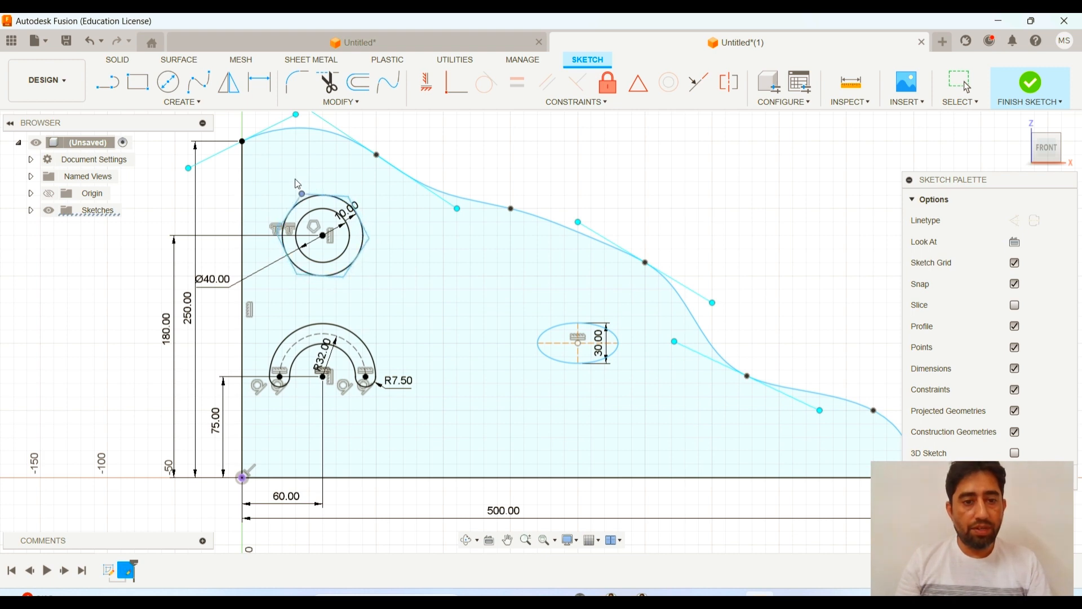
click(426, 82)
click(338, 282)
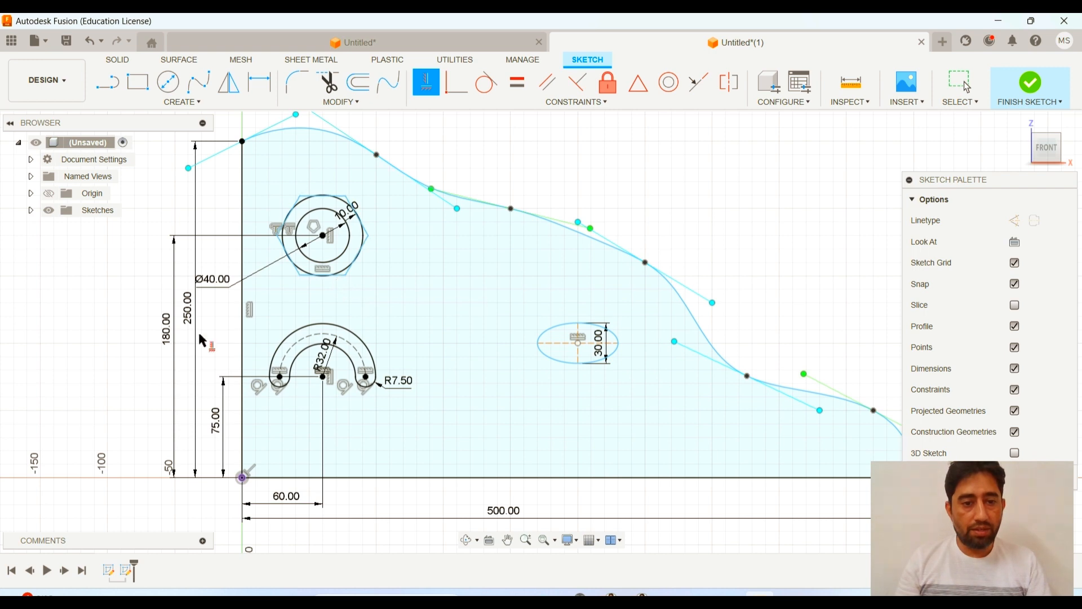
Step: Try to dimension the length of the hexagon's bottom edge, and undo that dimension
scroll(271, 222, up, 2)
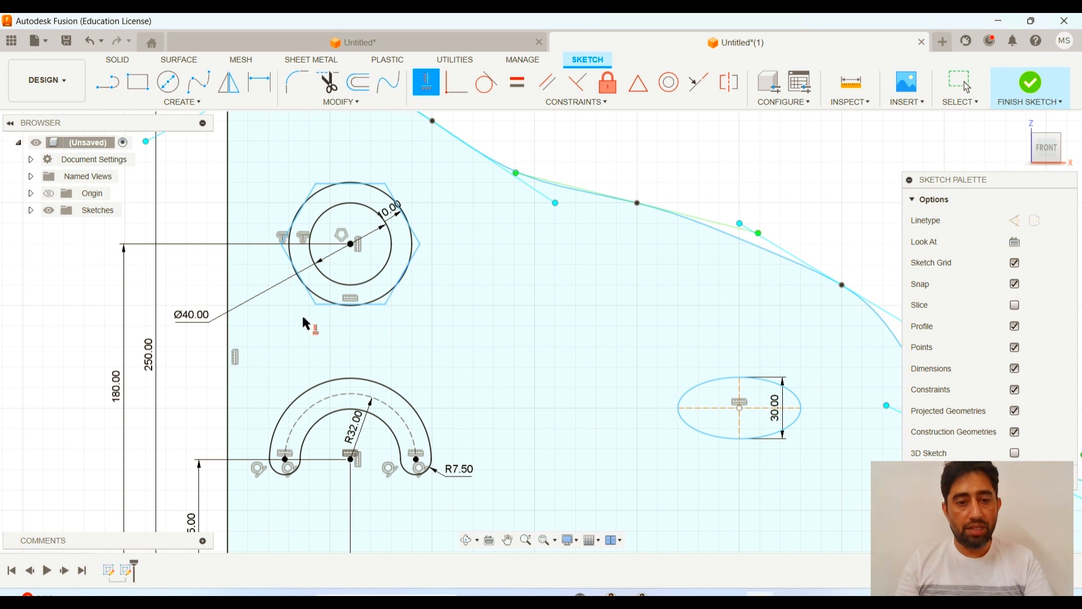
key(d)
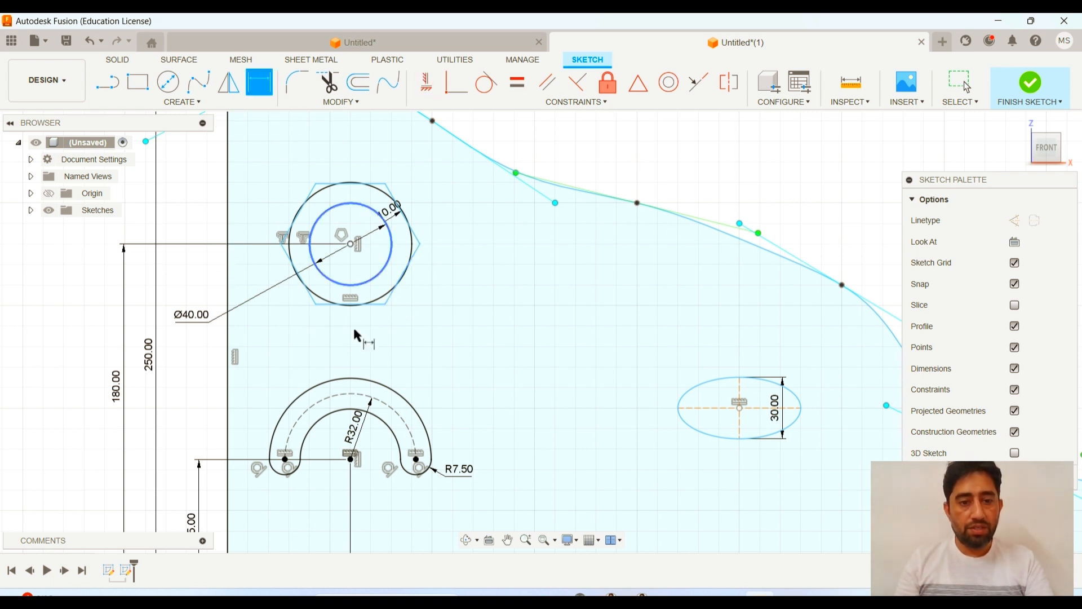
click(374, 305)
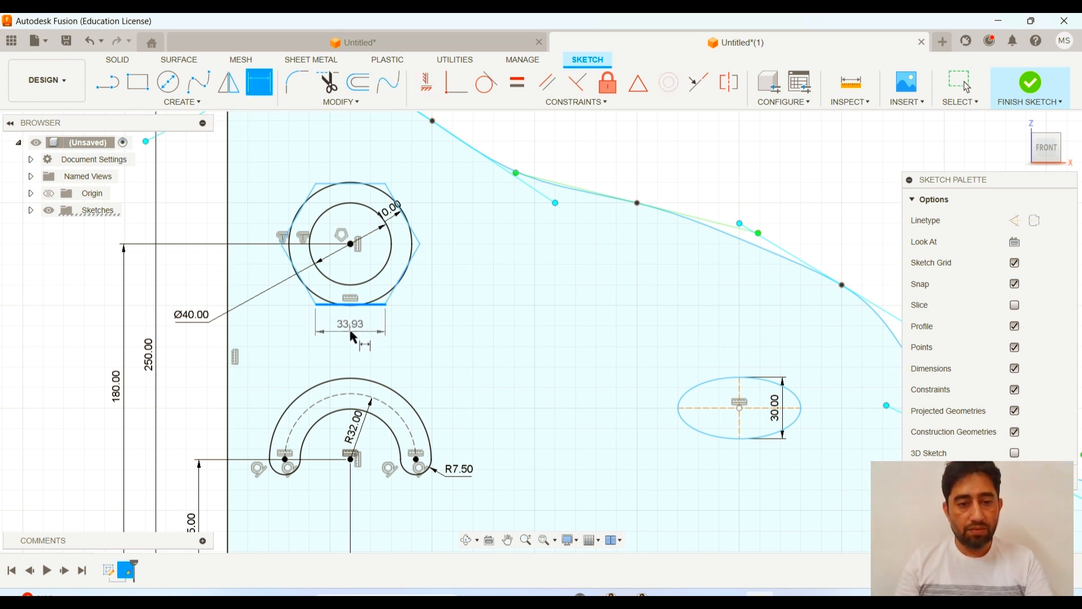
click(354, 337)
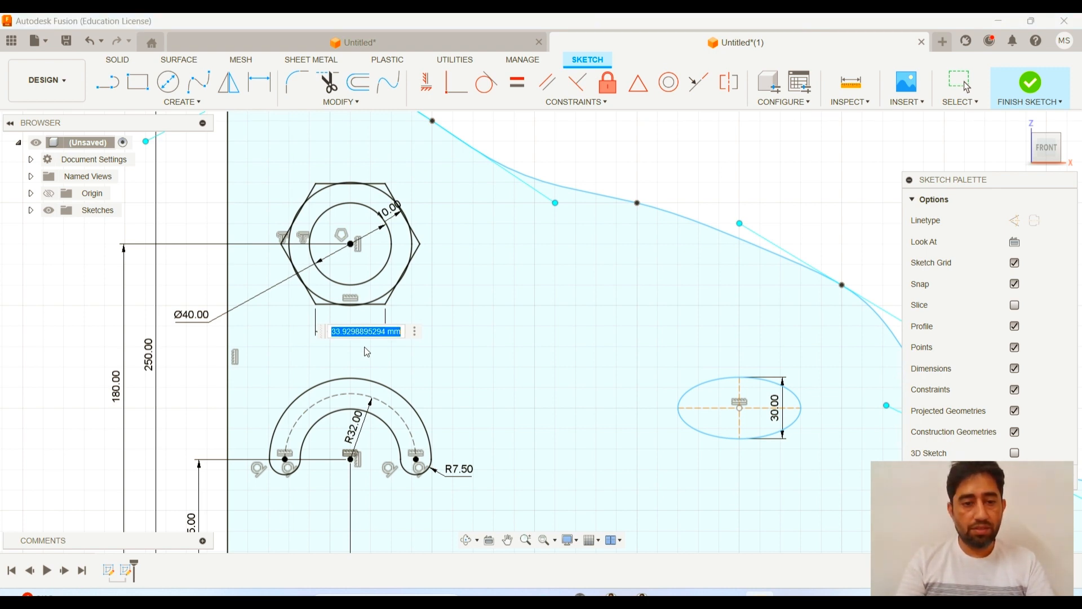
key(Return)
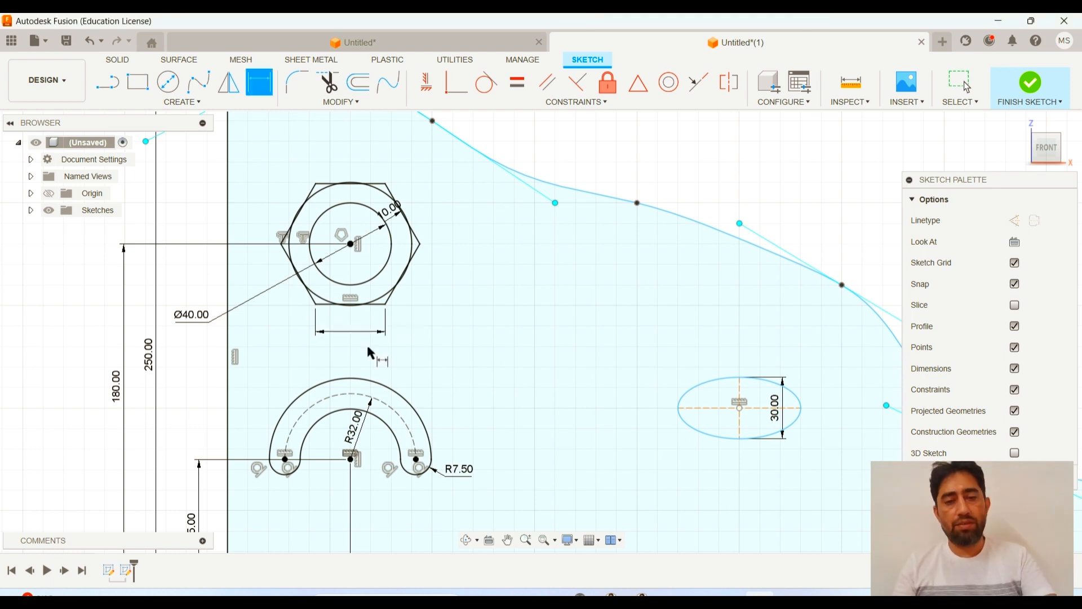
key(Escape)
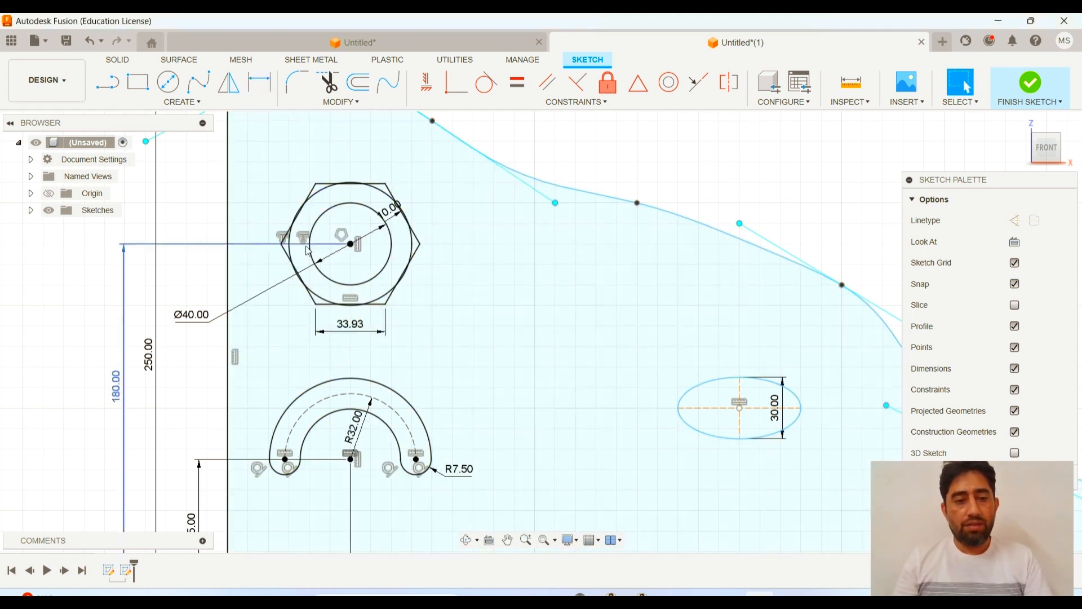
key(ctrl+z)
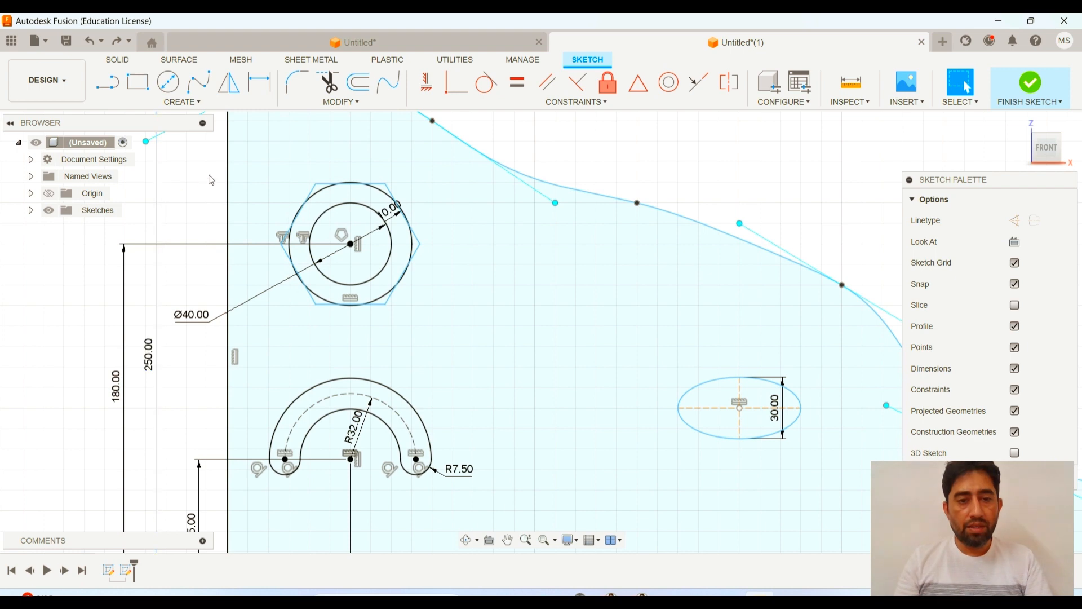
Step: Apply a Tangent constraint between the hexagon's upper-right side and the outer circle
click(486, 82)
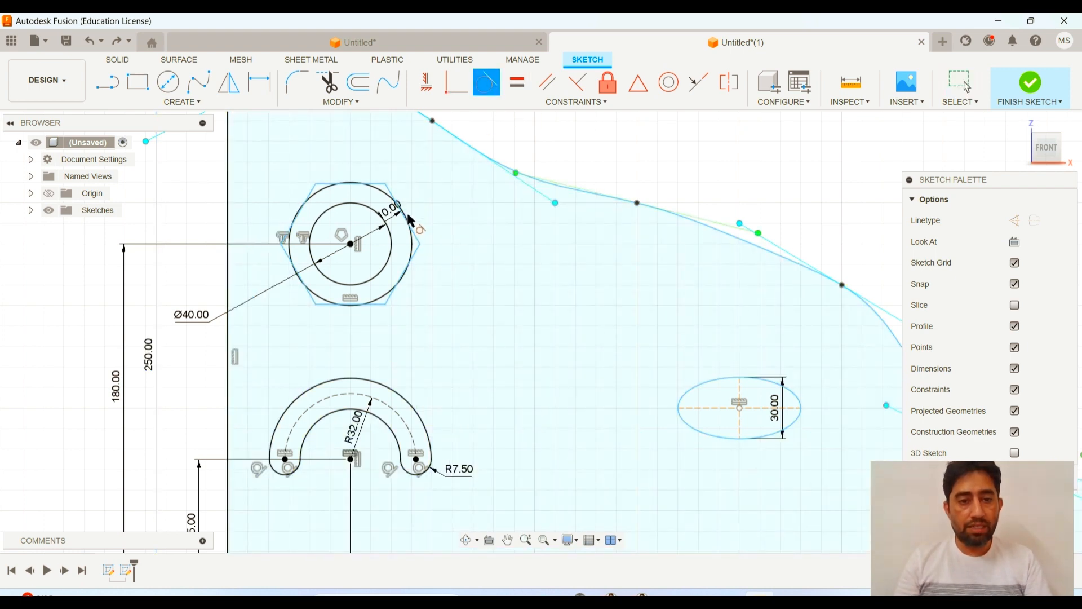
scroll(407, 225, up, 2)
scroll(406, 231, up, 3)
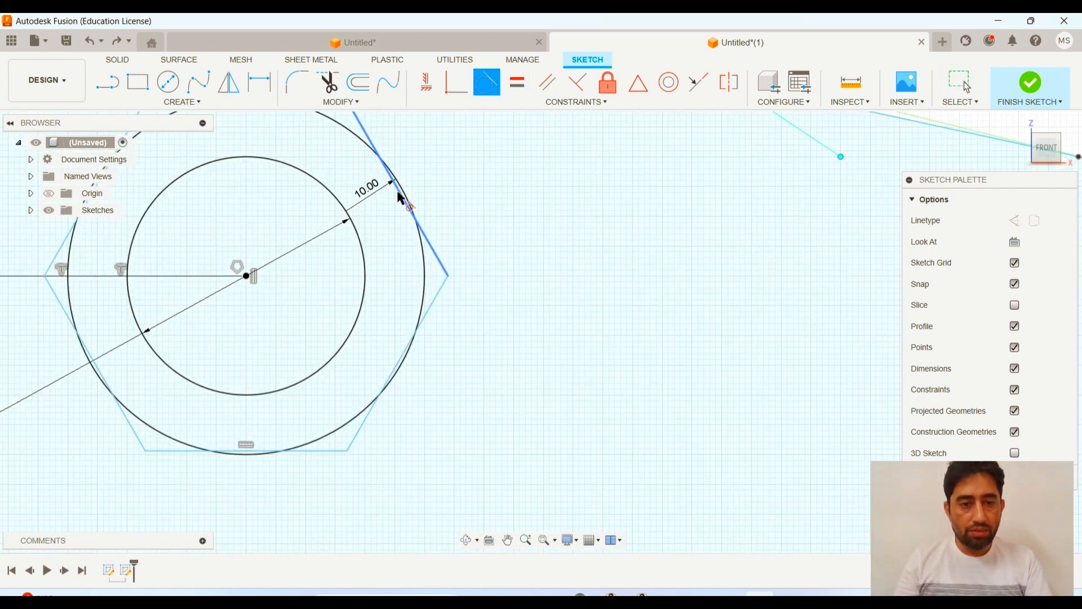
click(429, 241)
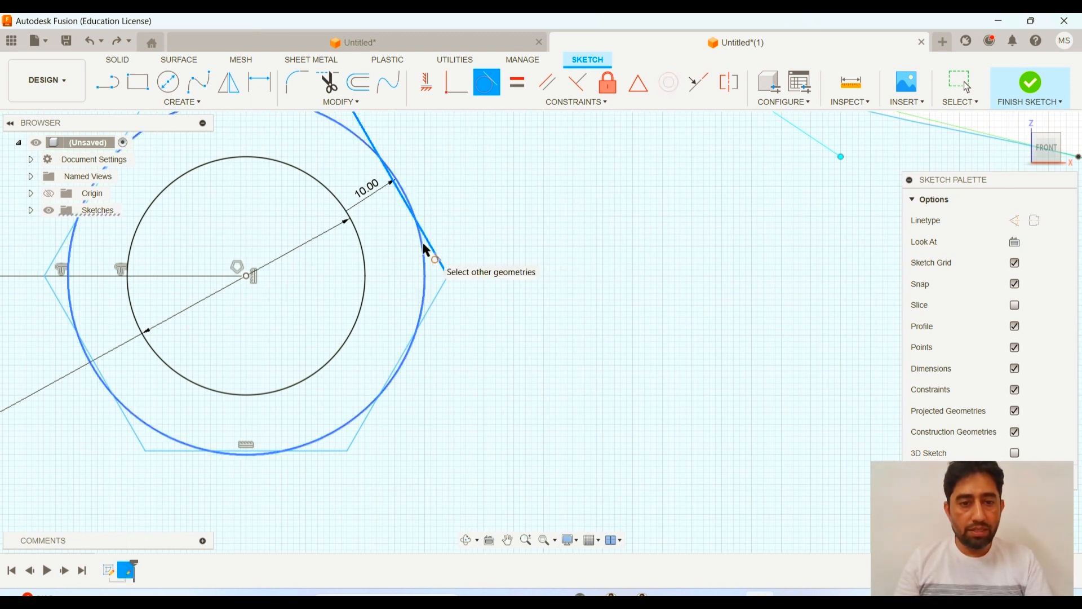
click(423, 244)
scroll(242, 237, down, 2)
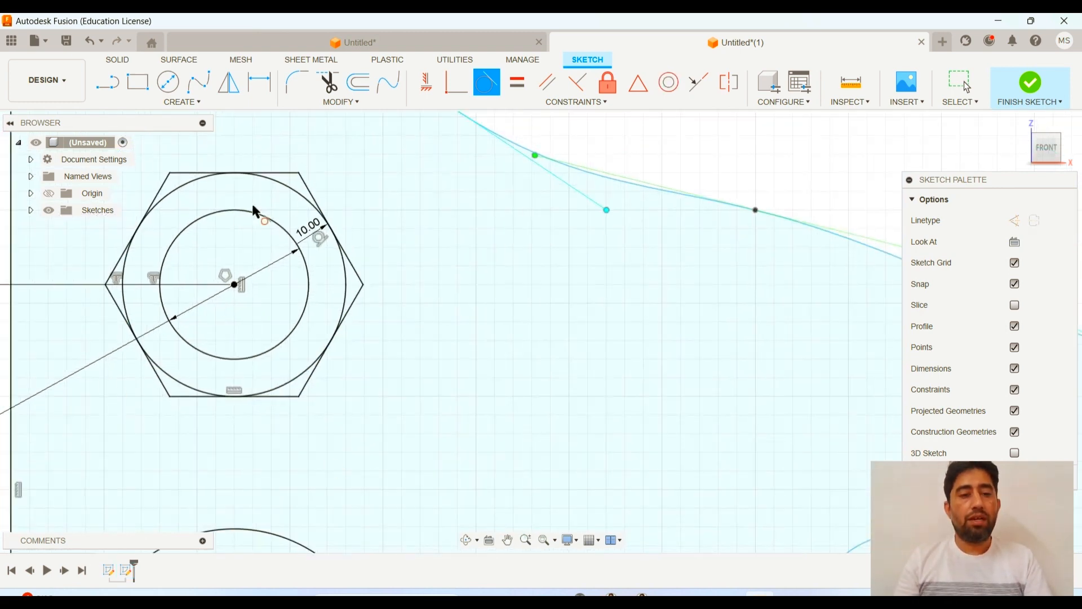
Step: Dimension the ellipse's centre at a vertical distance of 100 mm from the origin
scroll(191, 358, down, 2)
middle_drag(178, 362, 288, 328)
scroll(321, 337, down, 2)
scroll(475, 306, down, 1)
scroll(603, 240, down, 1)
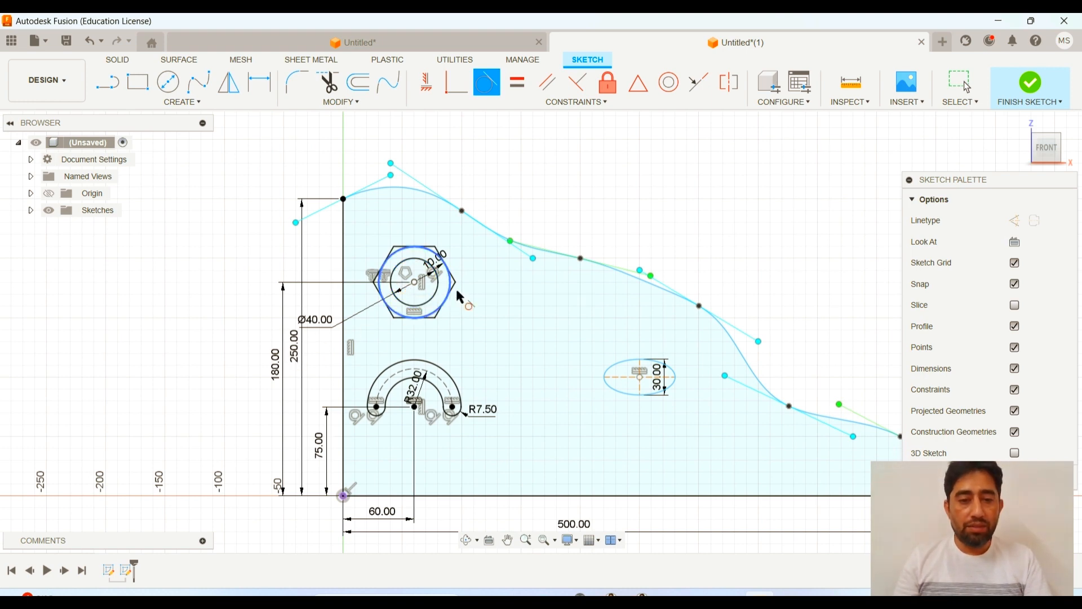
scroll(680, 198, down, 2)
middle_drag(658, 211, 518, 177)
scroll(169, 219, up, 1)
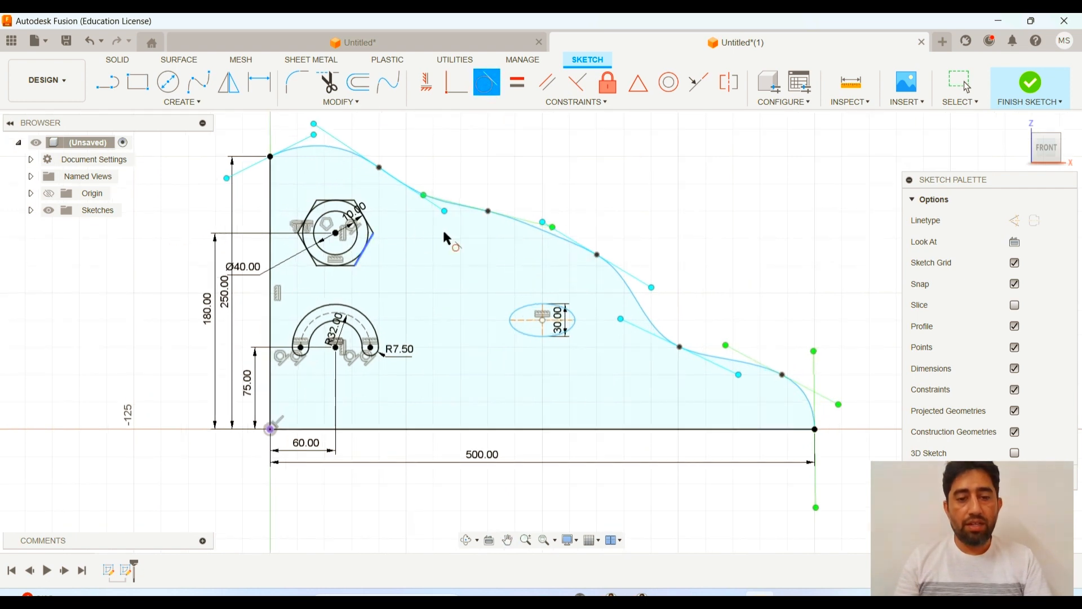
scroll(520, 294, up, 3)
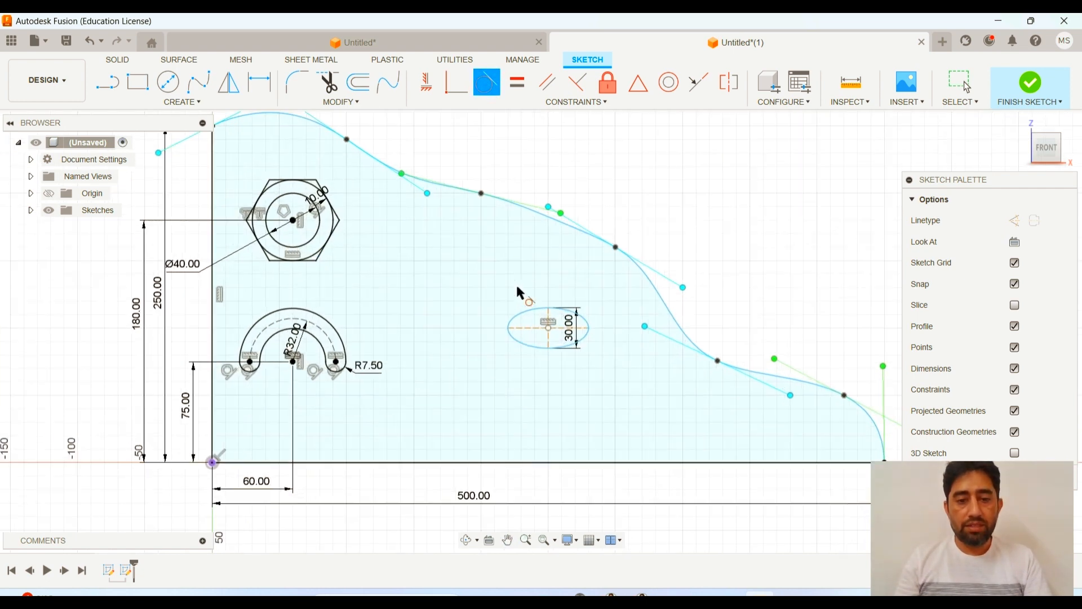
click(550, 330)
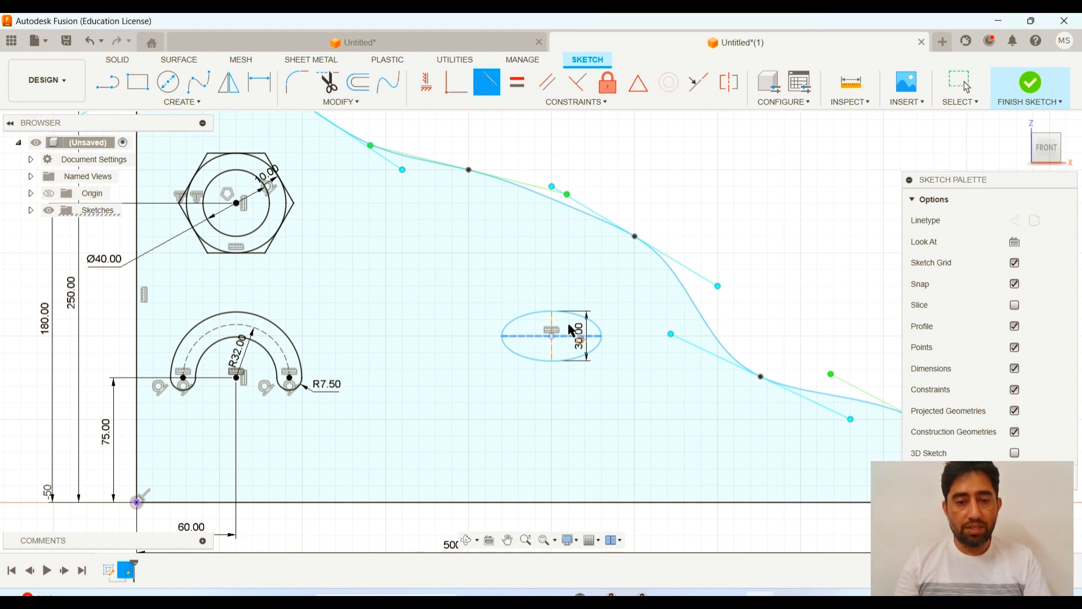
click(590, 300)
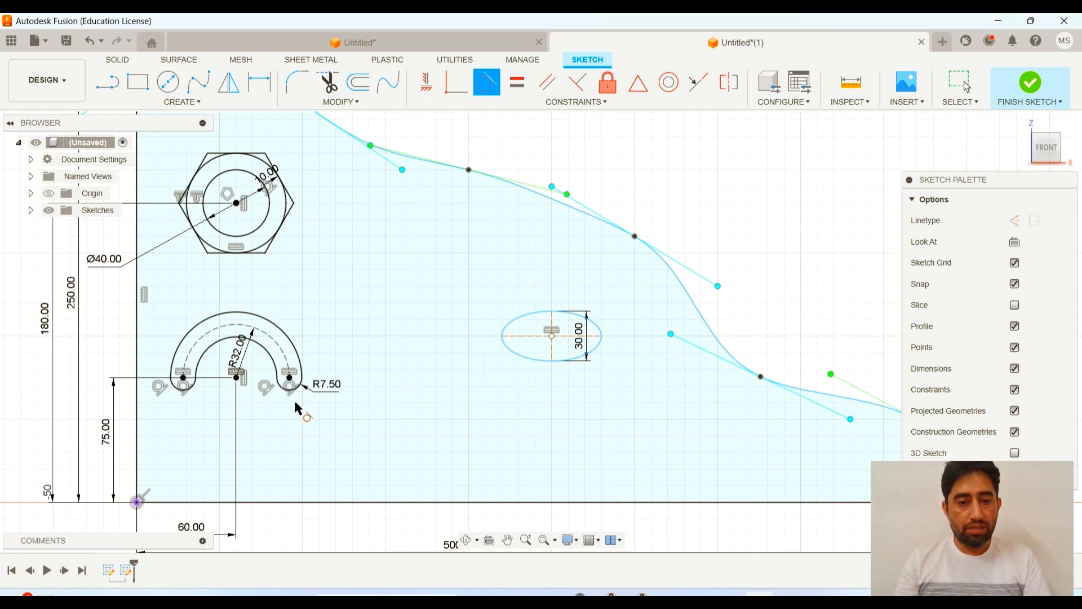
click(138, 502)
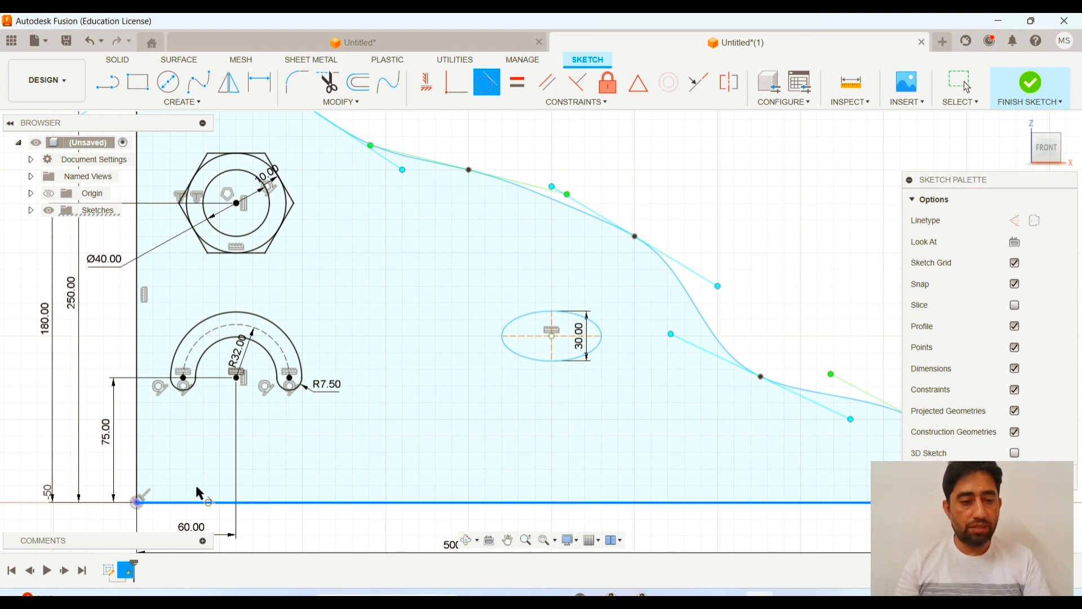
click(259, 83)
click(552, 336)
click(138, 502)
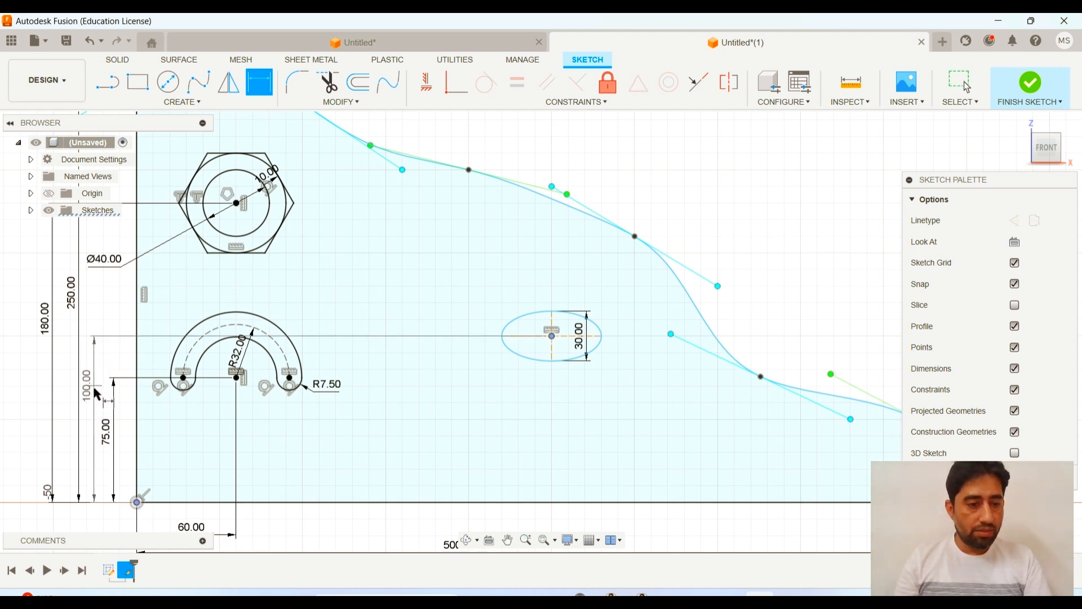
click(95, 396)
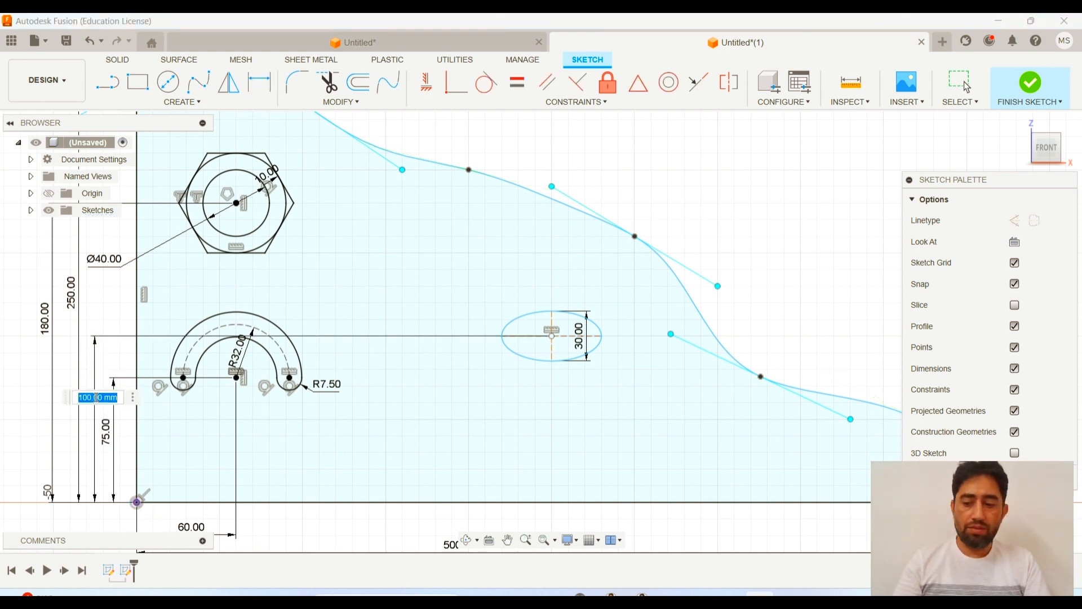
key(Return)
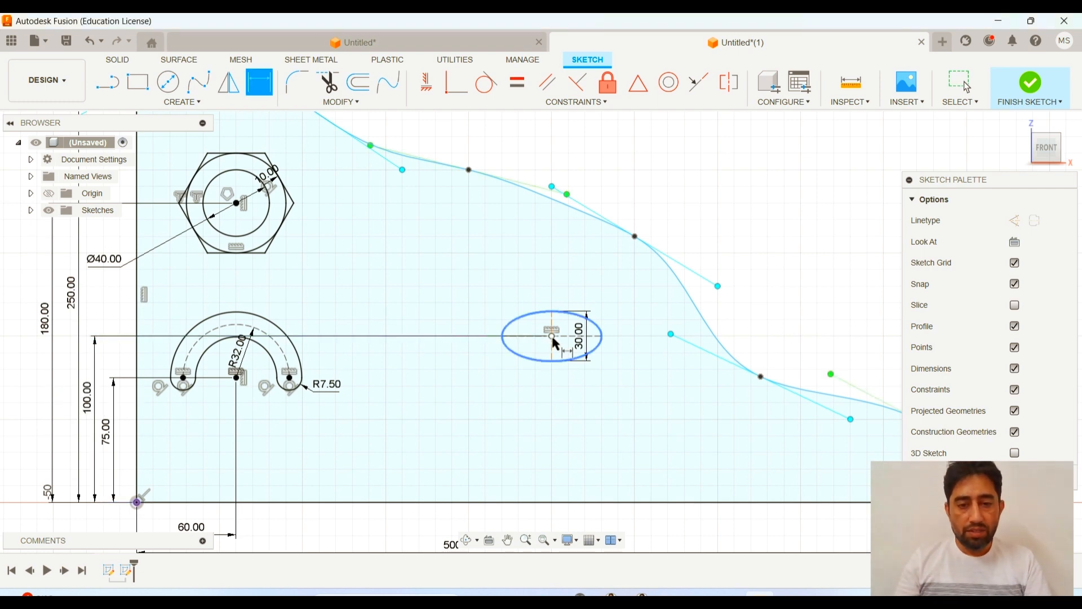
Step: Dimension the ellipse's centre at a horizontal distance of 250 mm from the origin, placing the dimension below the baseline
click(552, 336)
click(137, 501)
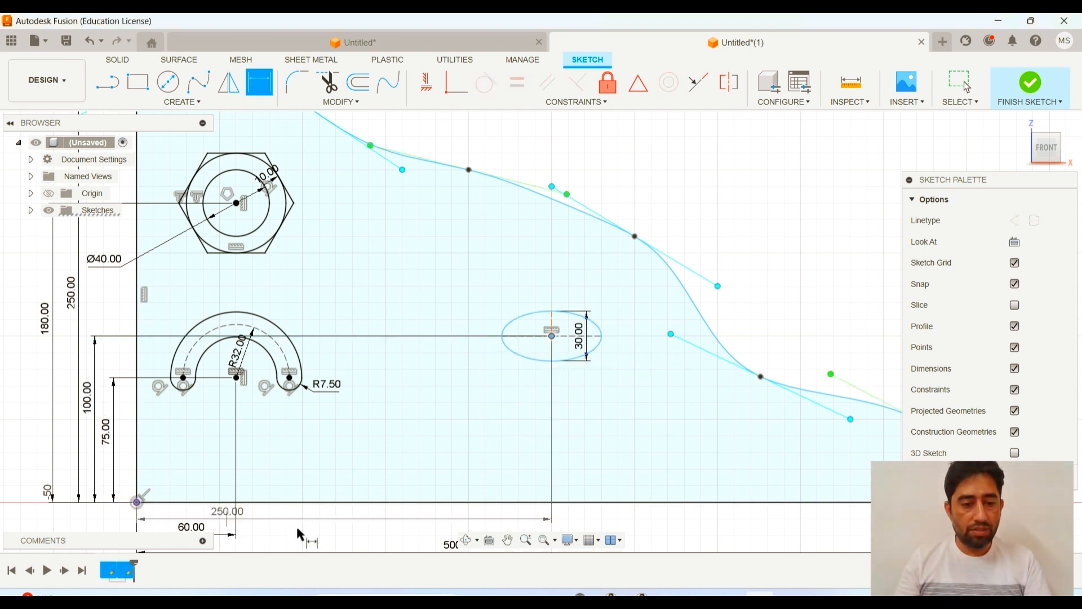
scroll(350, 500, down, 3)
middle_drag(358, 490, 404, 367)
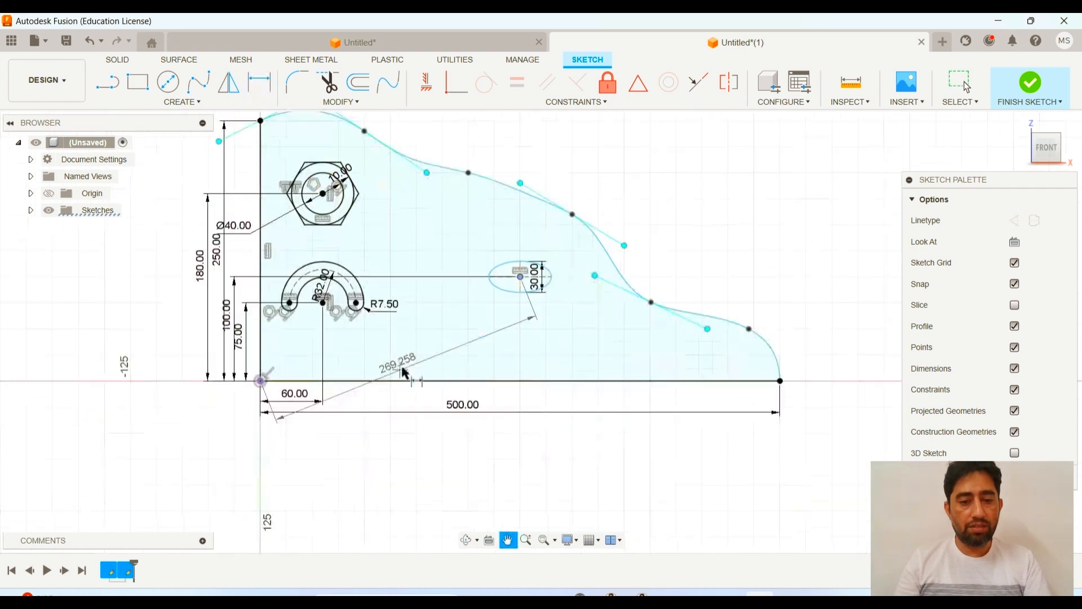
scroll(397, 402, up, 2)
click(432, 392)
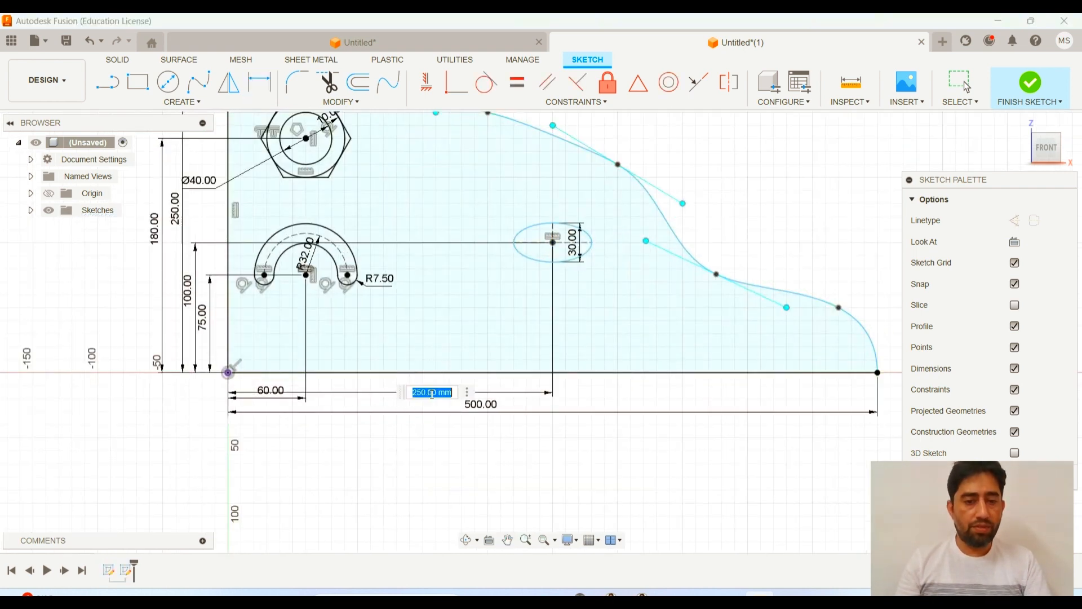
key(Return)
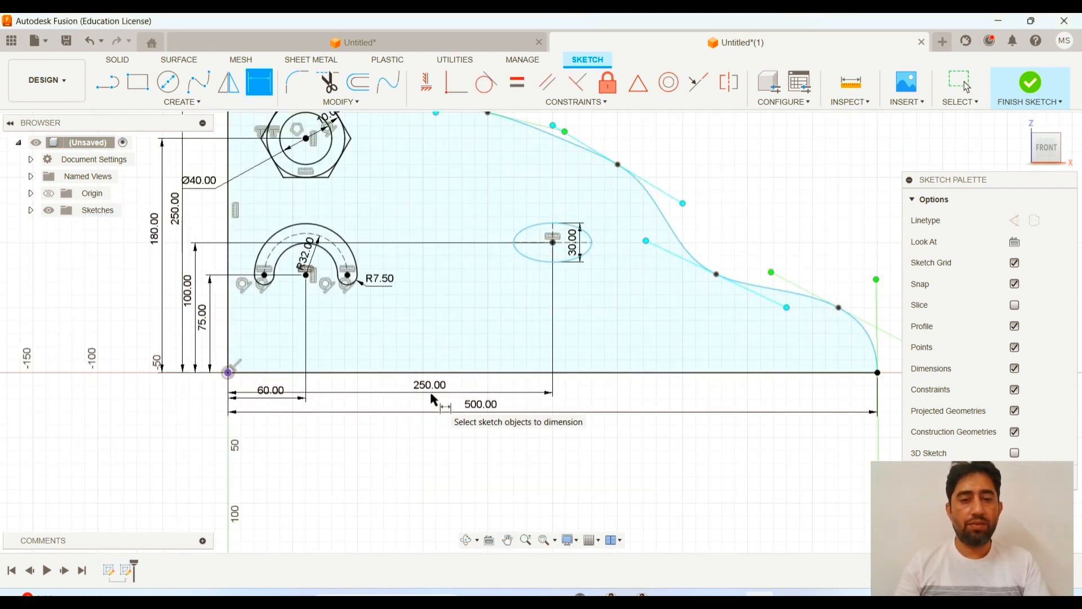
Step: Dimension the ellipse's major axis as 80 mm, placing the dimension above the ellipse
scroll(550, 226, up, 2)
scroll(530, 245, up, 2)
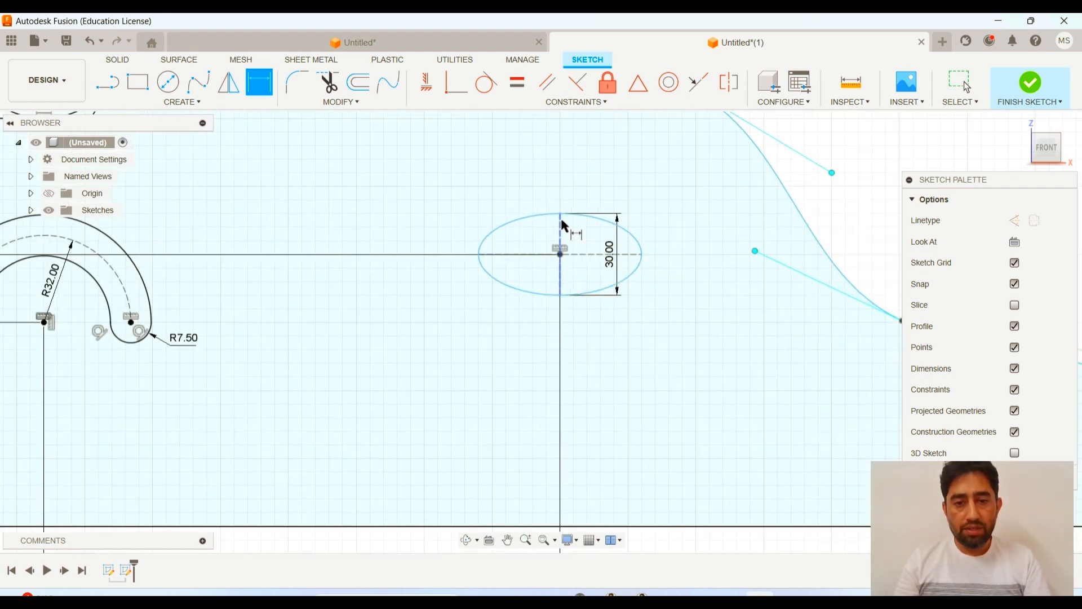
click(586, 256)
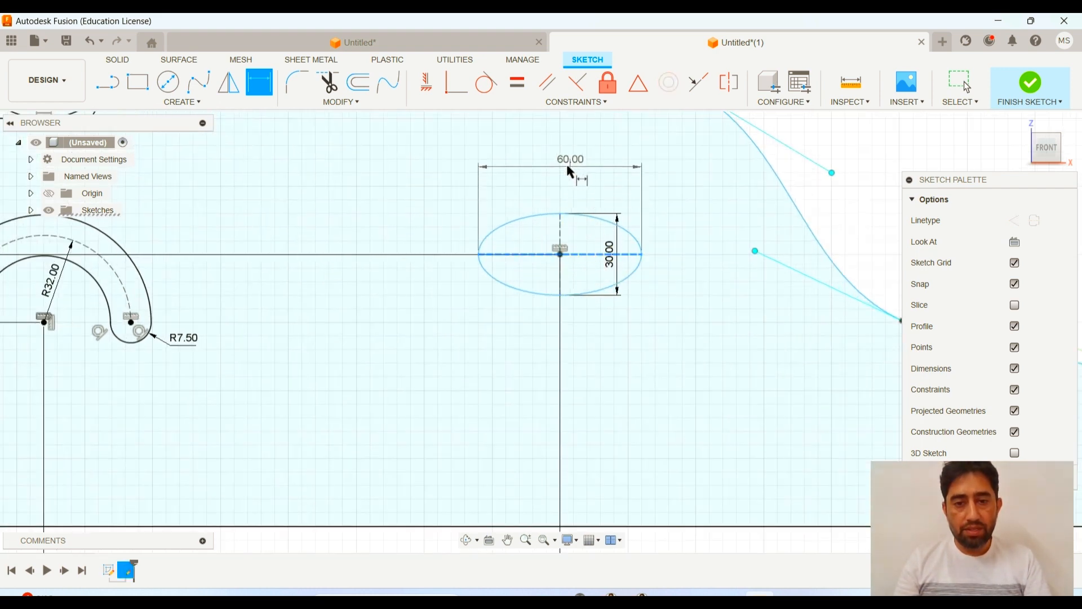
click(595, 175)
text(80)
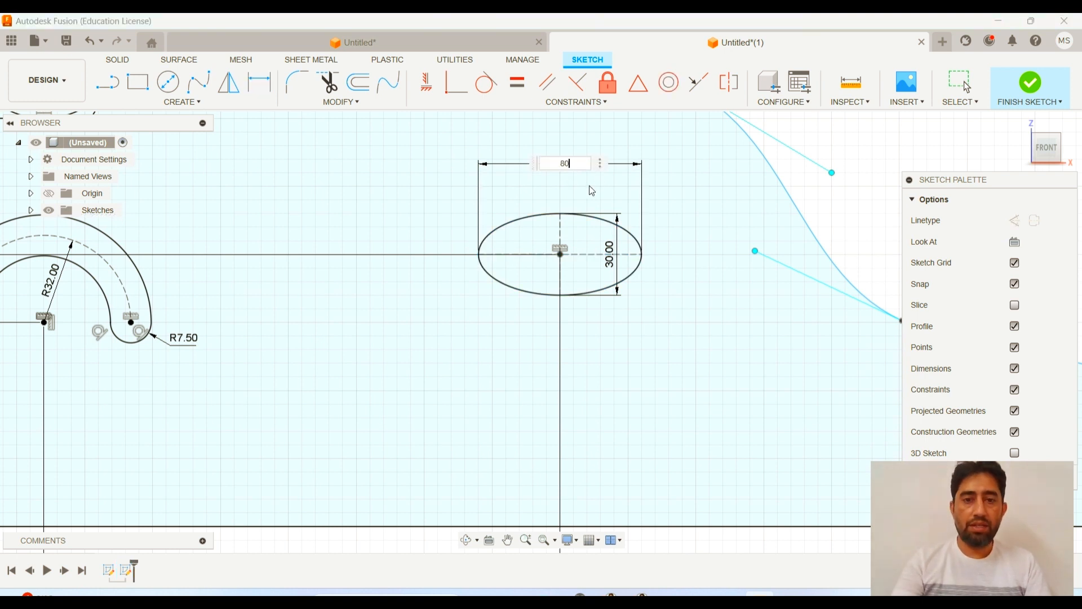
key(Return)
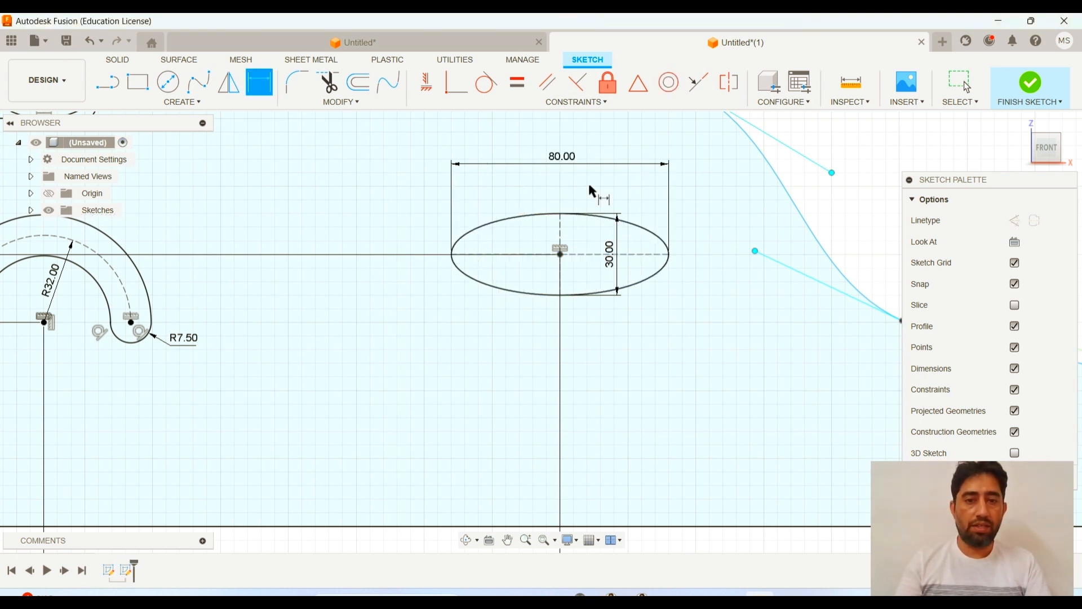
click(624, 255)
click(687, 251)
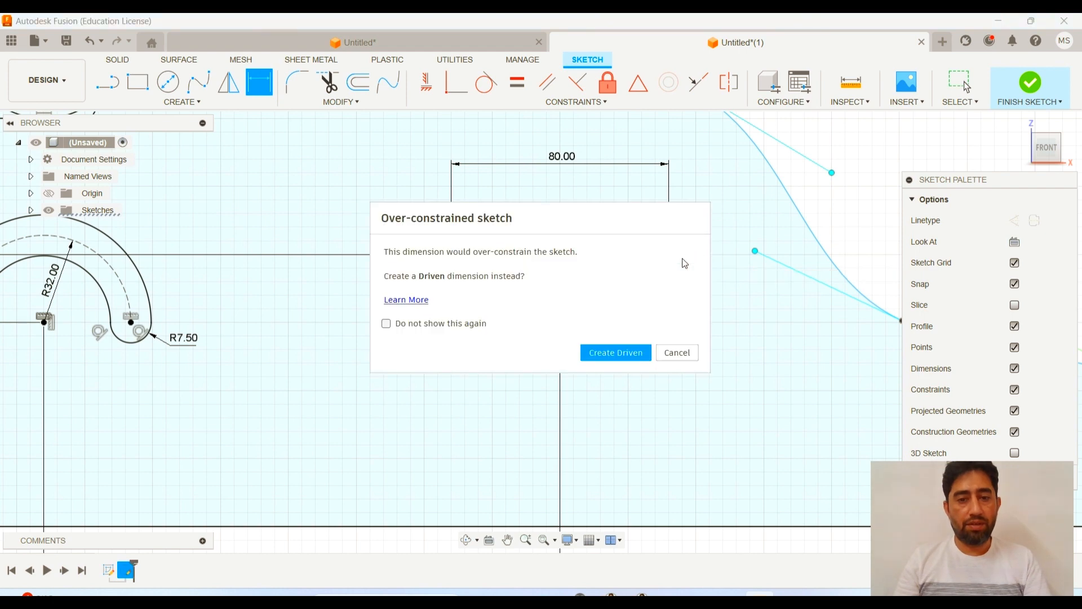
click(683, 352)
key(Escape)
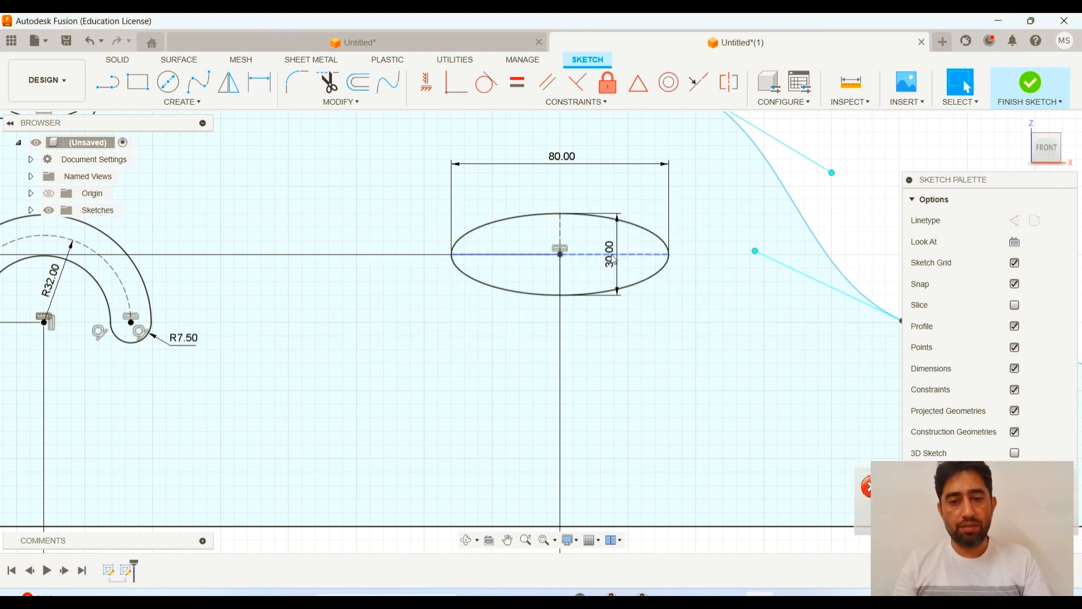
Step: Move the ellipse's 30 mm height dimension outside the ellipse, to its right
click(615, 256)
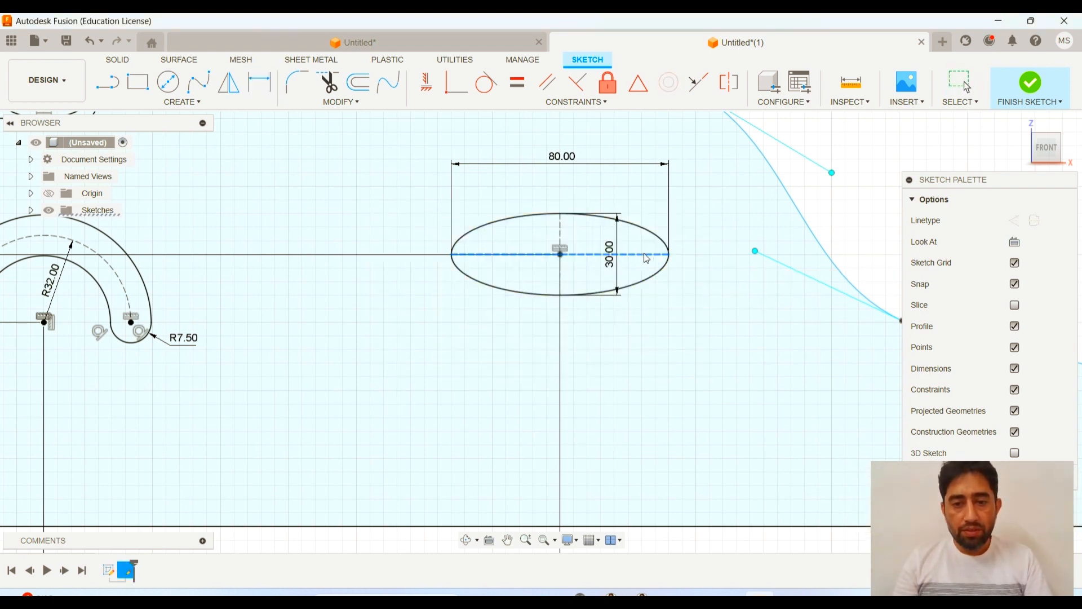
drag(615, 252, 709, 265)
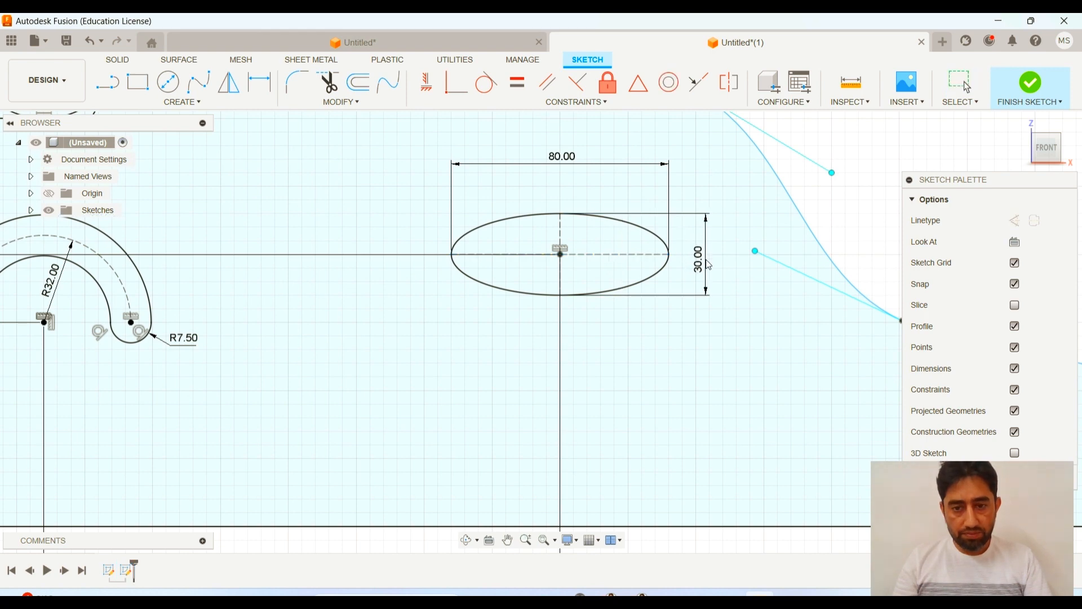
key(Escape)
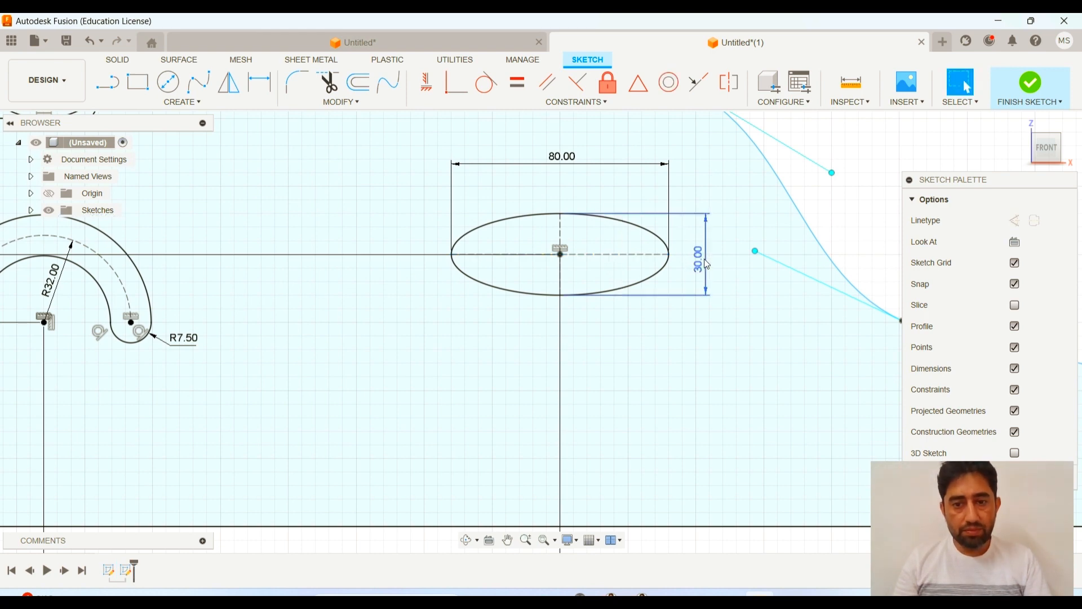
Step: Space out the 250, 180 and 100 mm vertical dimensions by moving them farther from the profile's left edge
scroll(800, 225, down, 5)
scroll(648, 238, down, 2)
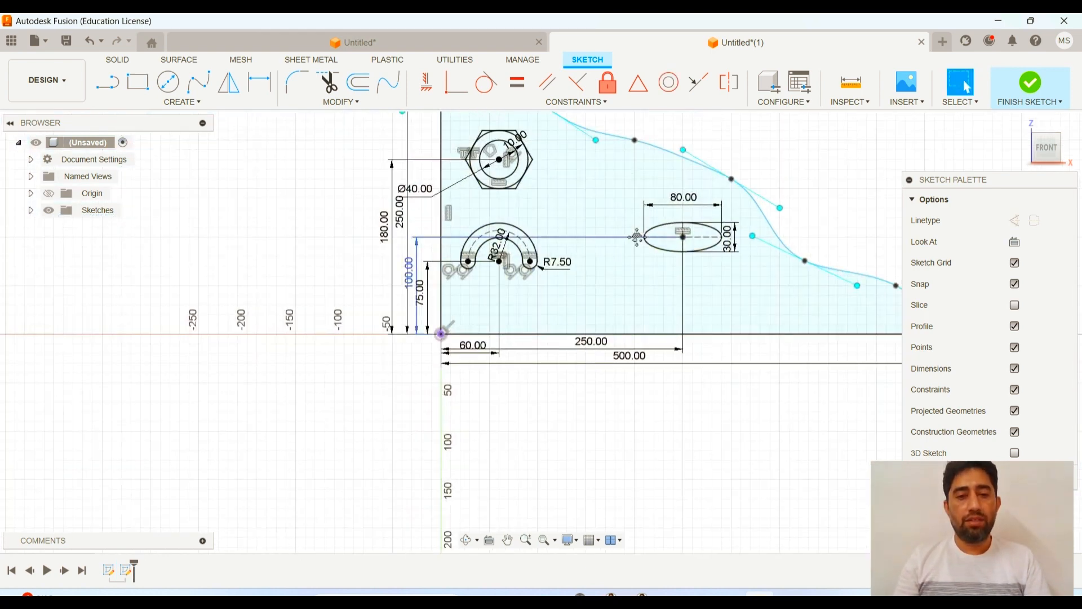
middle_drag(639, 237, 587, 288)
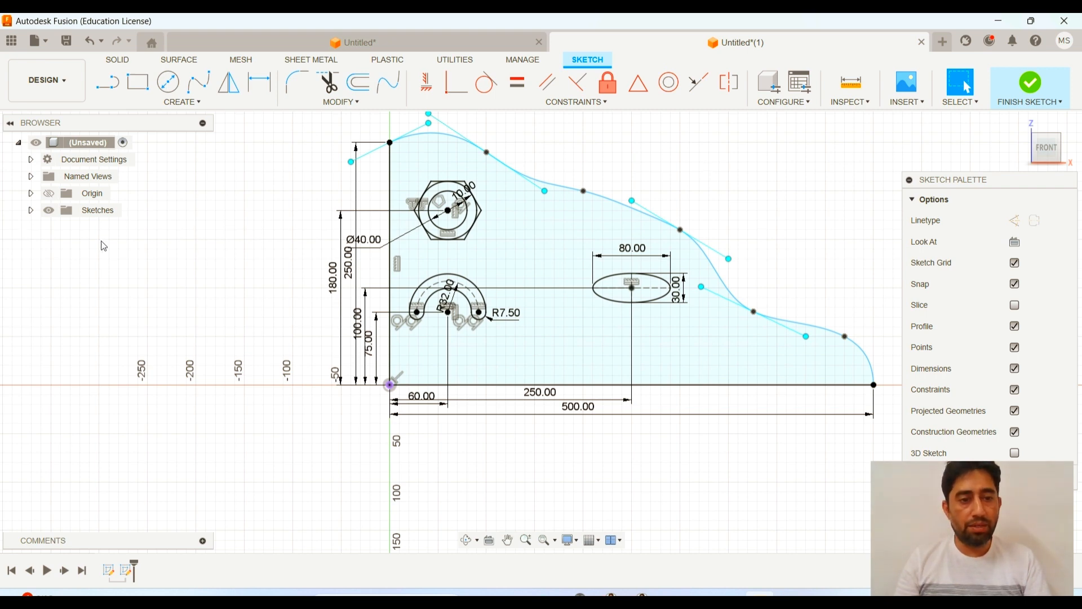
middle_drag(775, 154, 701, 188)
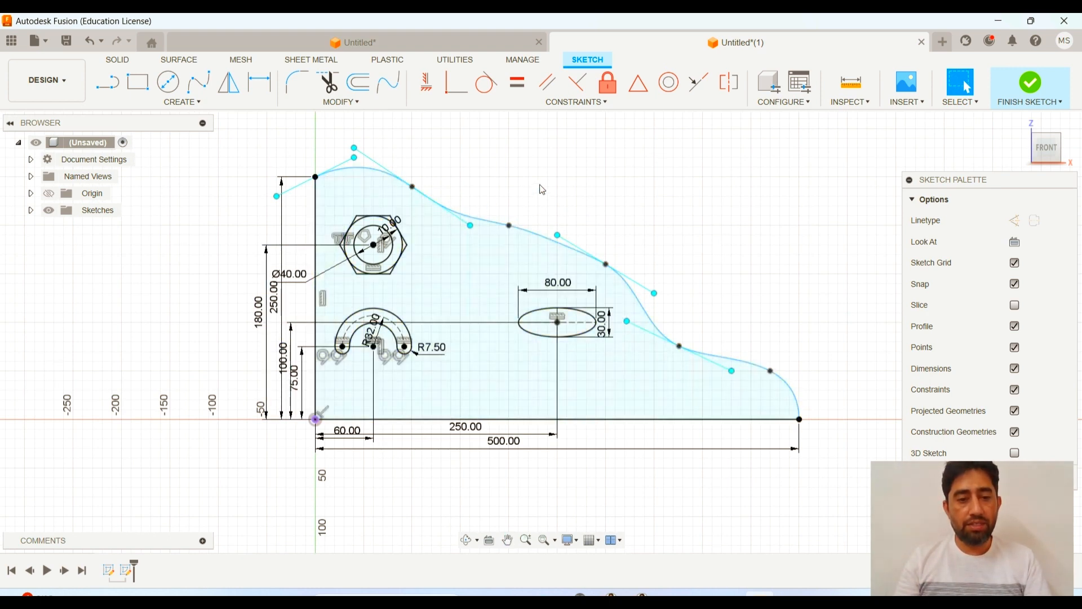
scroll(211, 299, up, 2)
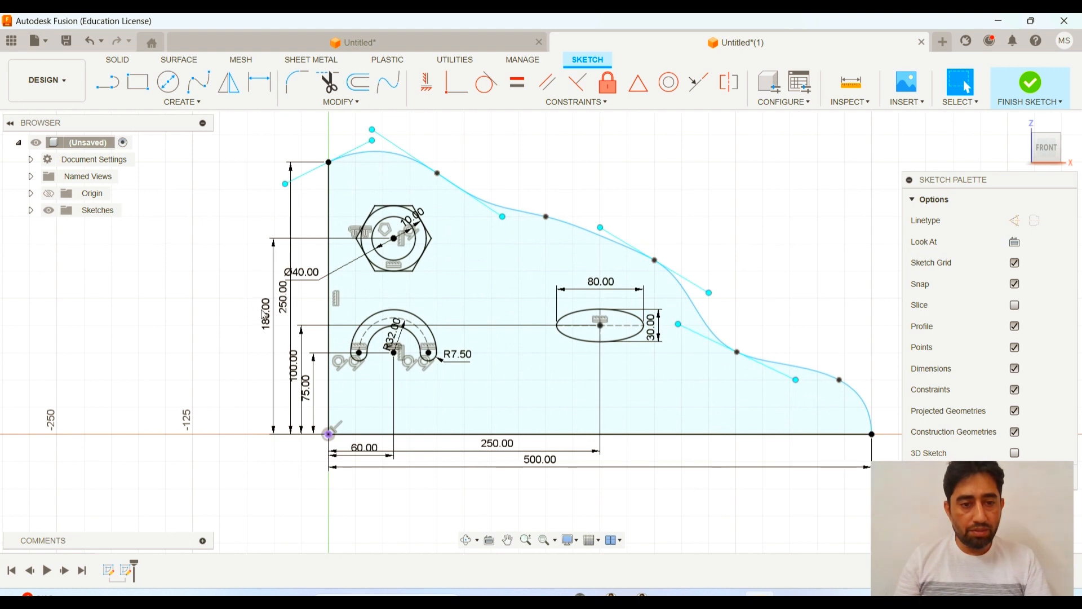
mouse_move(283, 299)
mouse_down()
mouse_move(245, 309)
mouse_move(271, 317)
mouse_up()
drag(302, 369, 290, 379)
drag(266, 326, 275, 322)
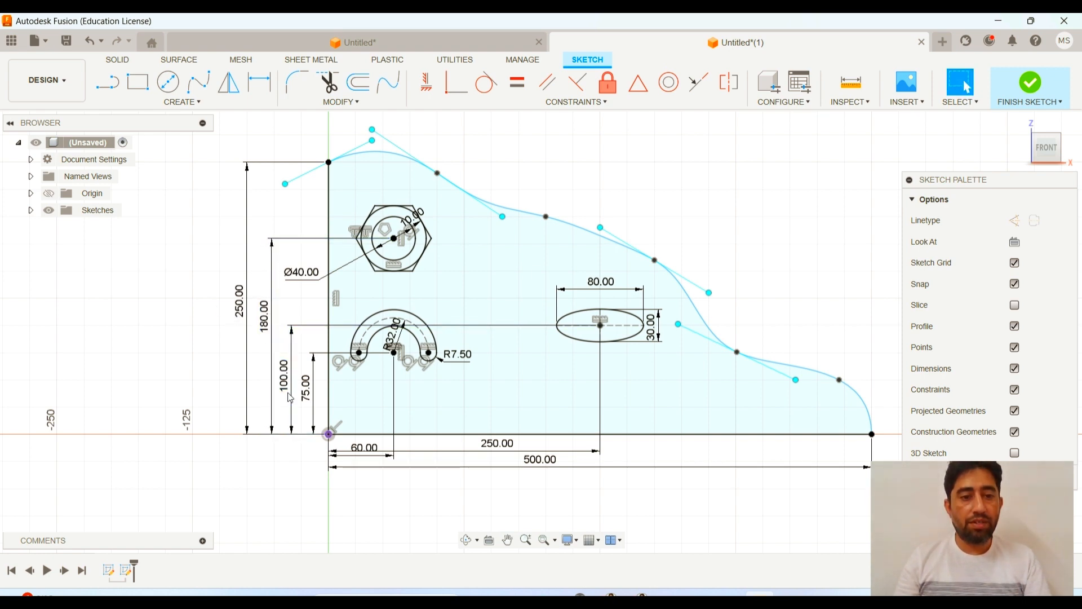
Step: Dimension the spline's second point 240 mm vertically from the origin, and move the 240 and 250 mm dimensions farther from the profile
click(466, 374)
mouse_move(493, 368)
middle_down()
mouse_move(467, 342)
mouse_move(463, 380)
middle_up()
click(501, 170)
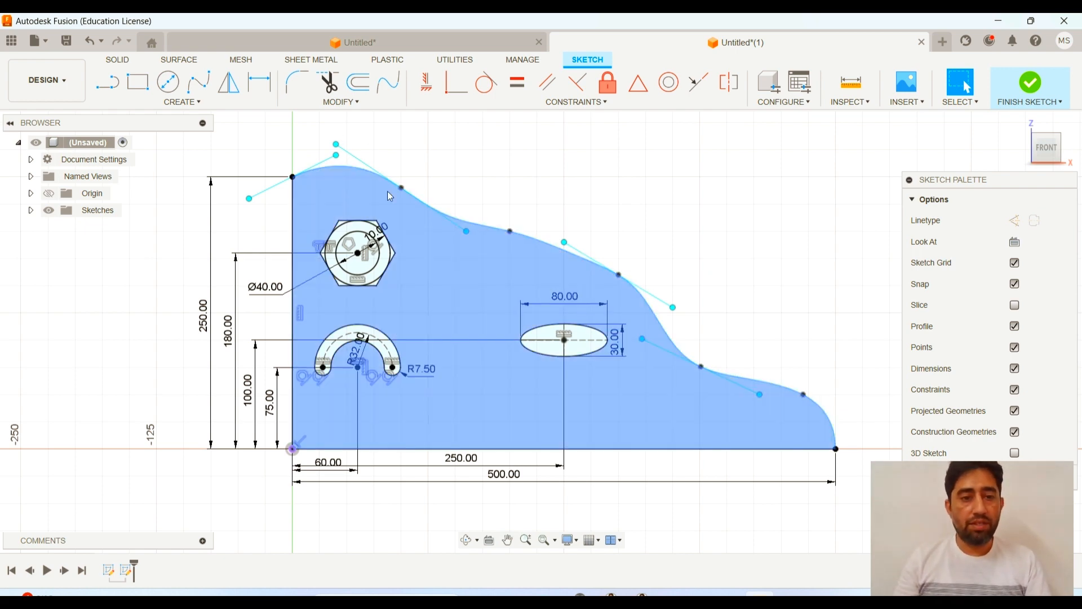
click(258, 84)
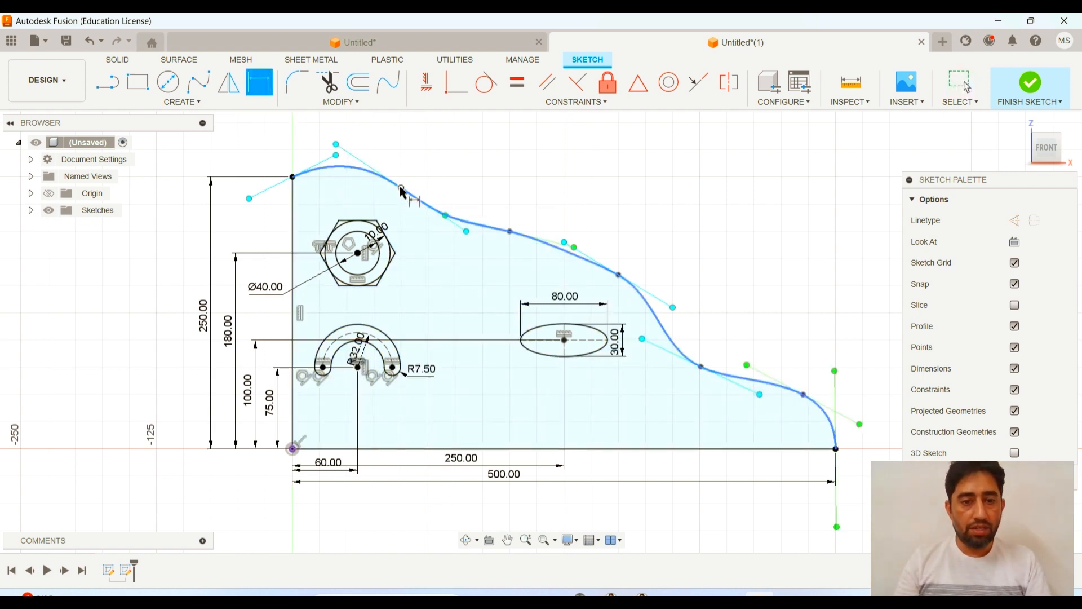
click(401, 188)
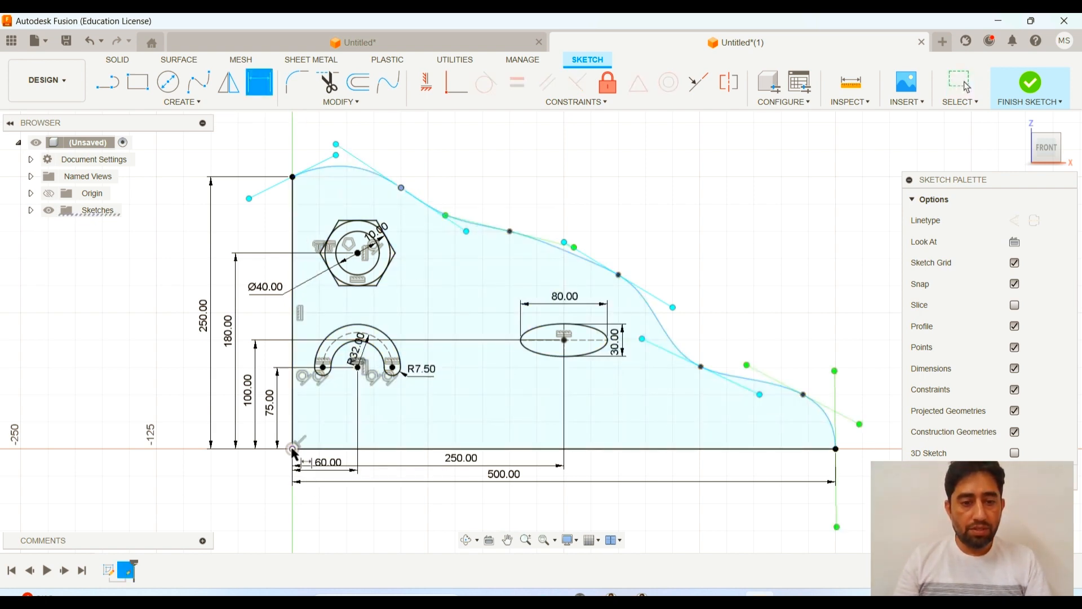
click(292, 450)
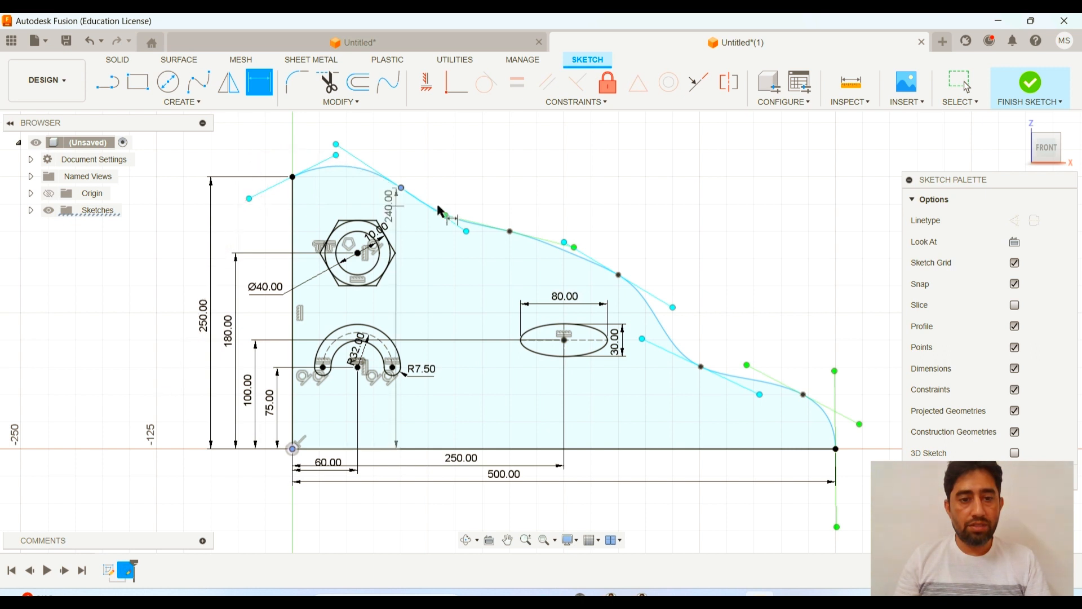
click(226, 304)
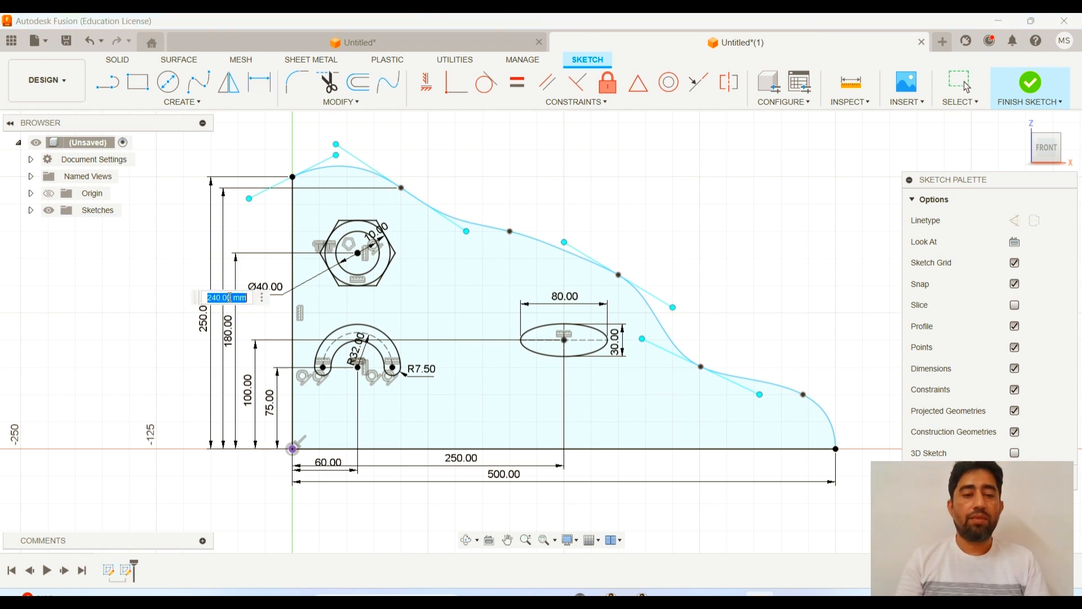
key(Return)
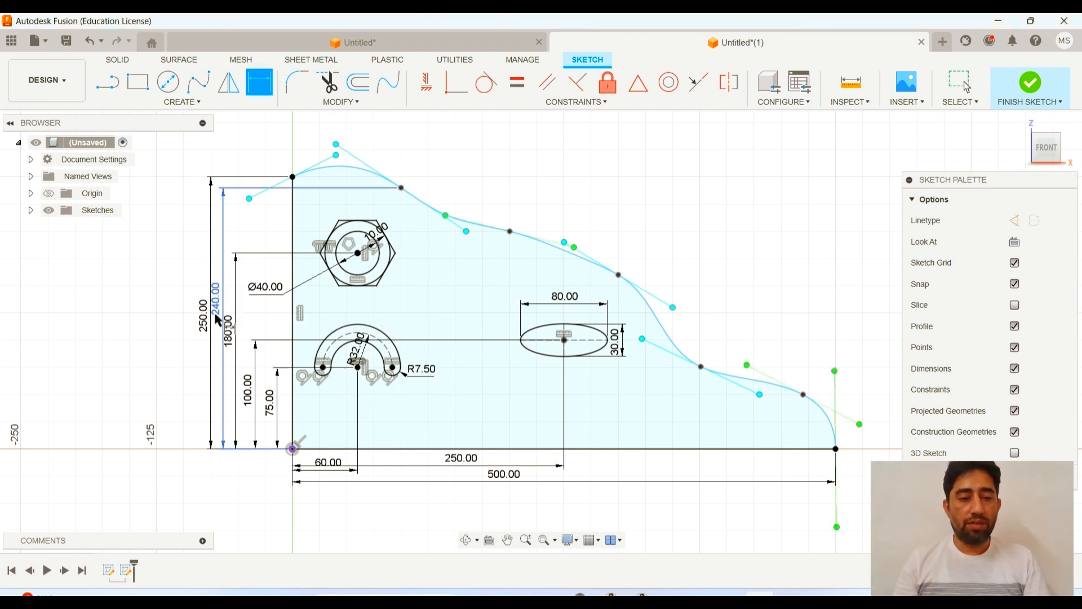
mouse_move(198, 318)
mouse_down()
mouse_move(188, 317)
mouse_move(212, 317)
mouse_up()
Step: Dimension the spline's second point 100 mm horizontally from the origin, and move the 250 and 500 mm dimensions farther below the profile
key(d)
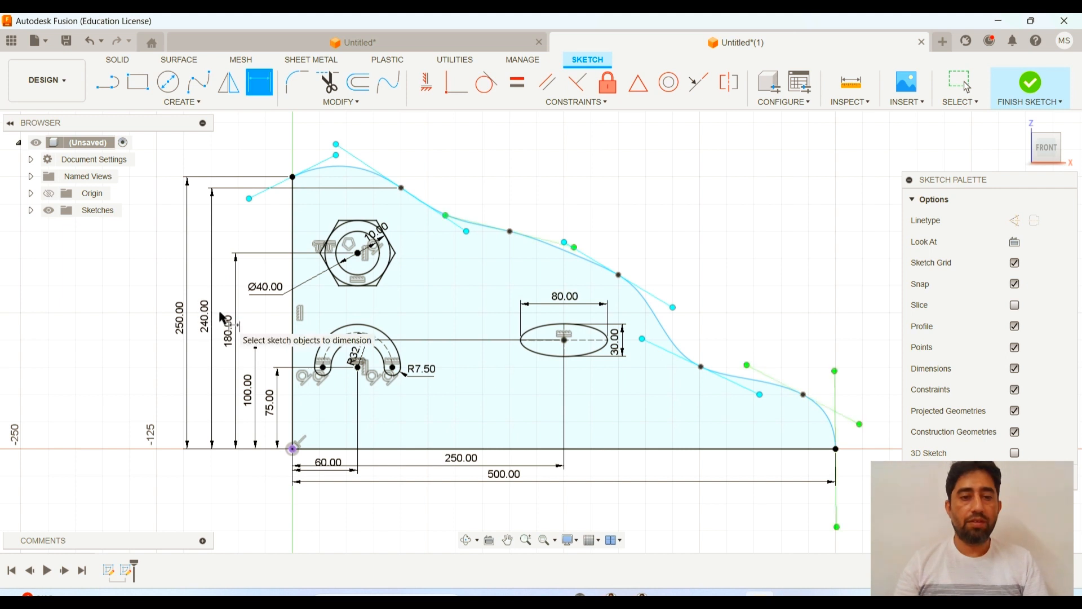
click(401, 188)
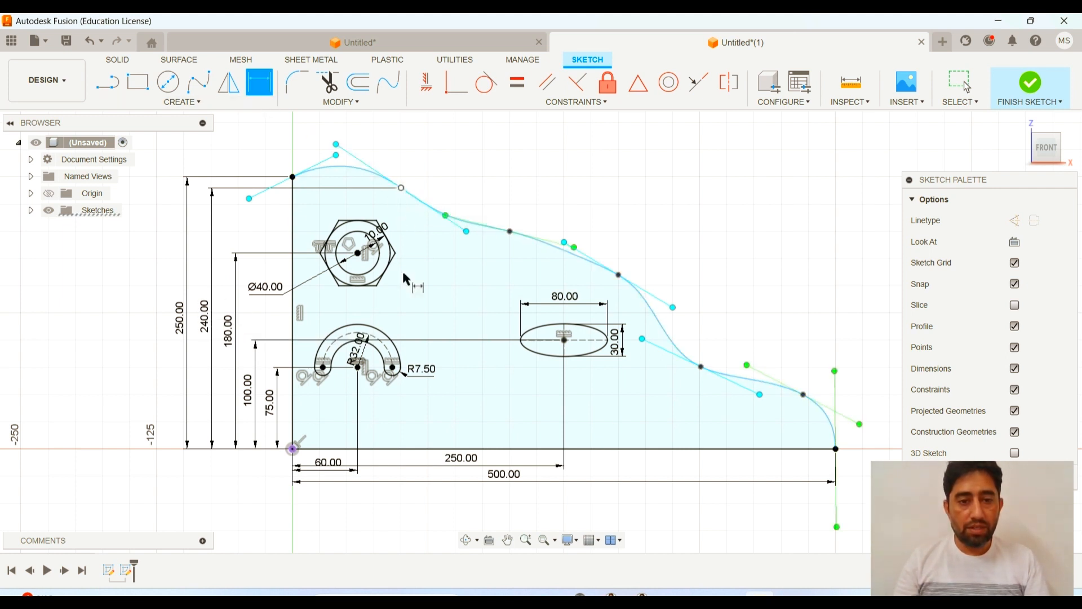
click(292, 448)
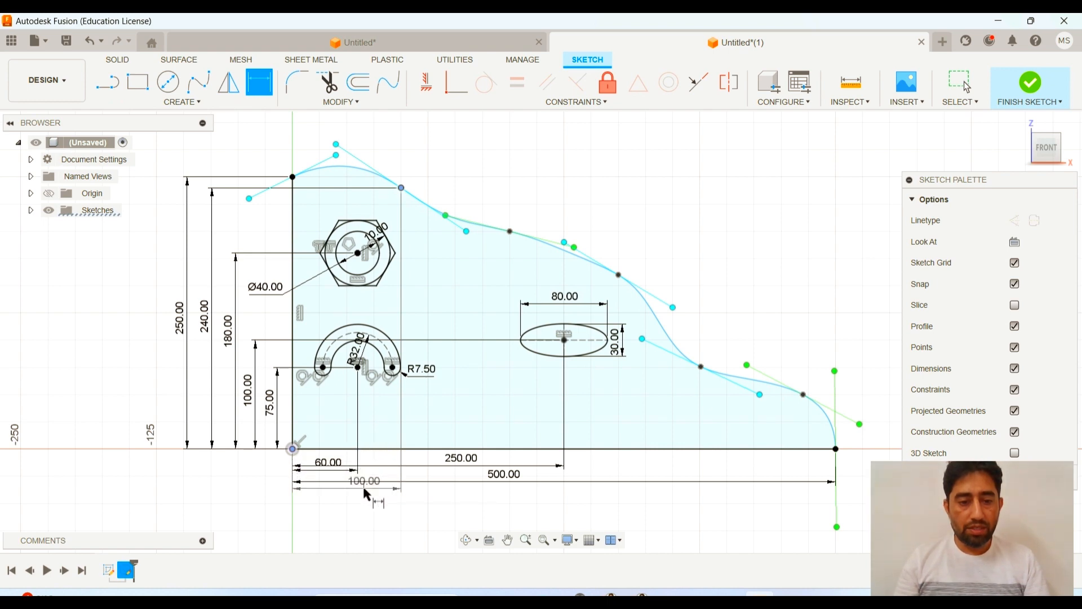
click(363, 485)
key(Return)
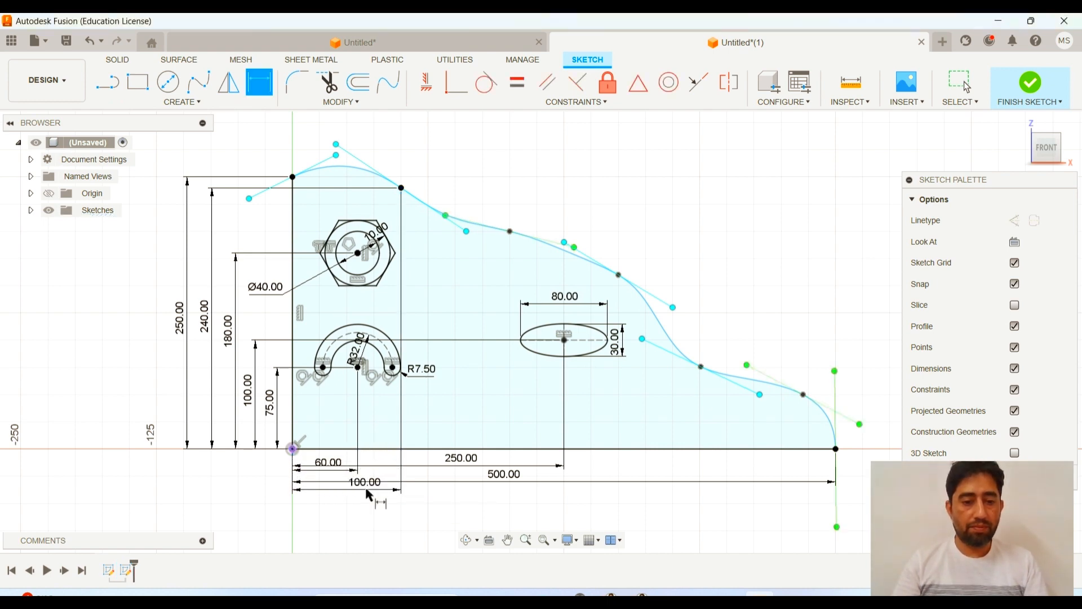
drag(504, 479, 489, 510)
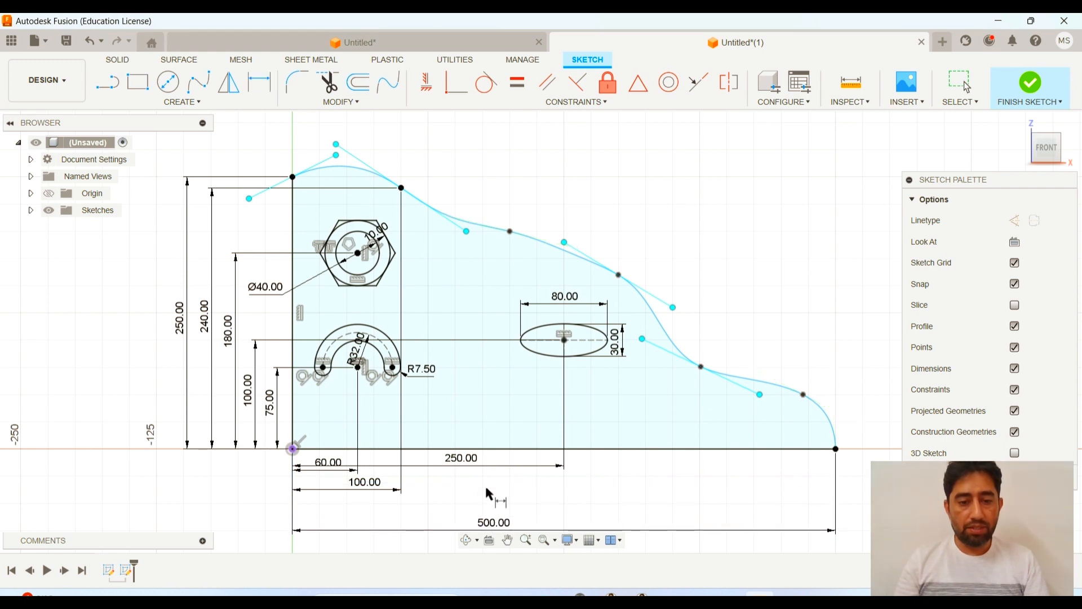
drag(476, 463, 474, 515)
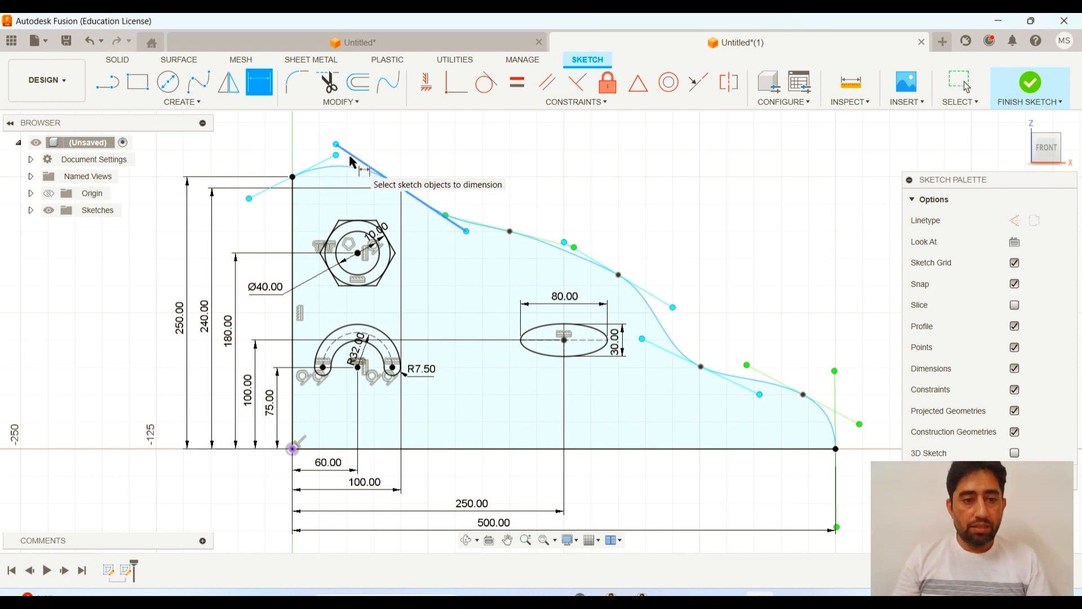
Step: Draw a short horizontal construction line through the lower end of the tangent handle at the spline's second point
click(110, 88)
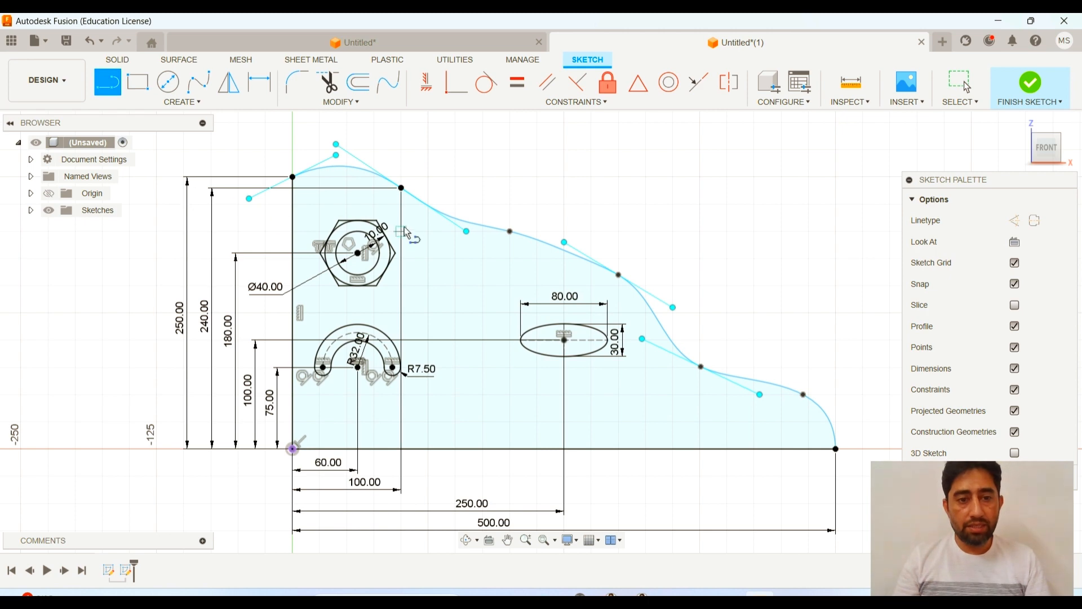
click(1015, 221)
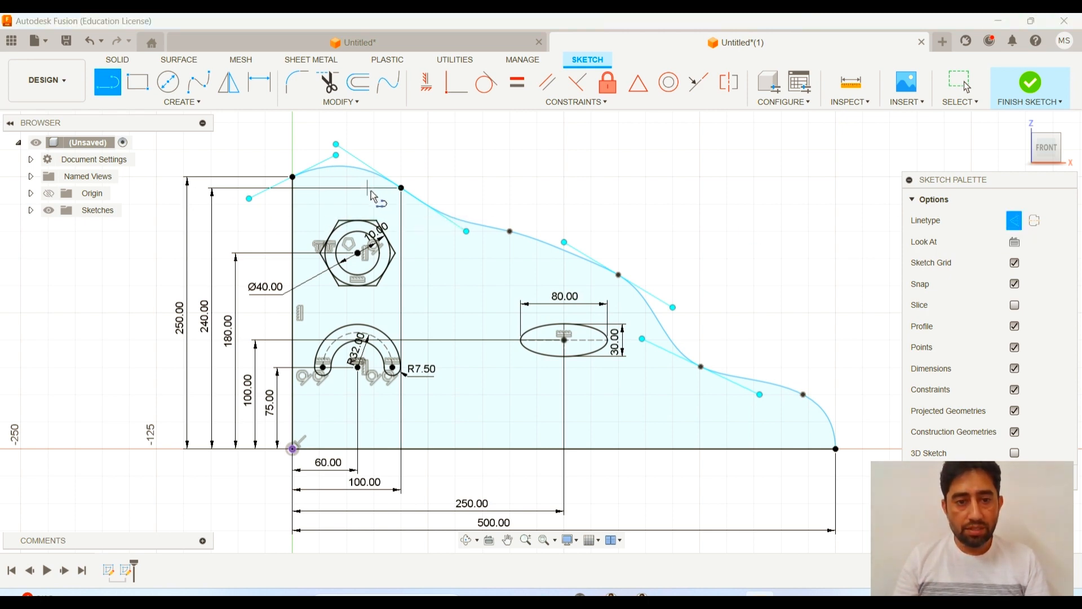
scroll(372, 196, up, 3)
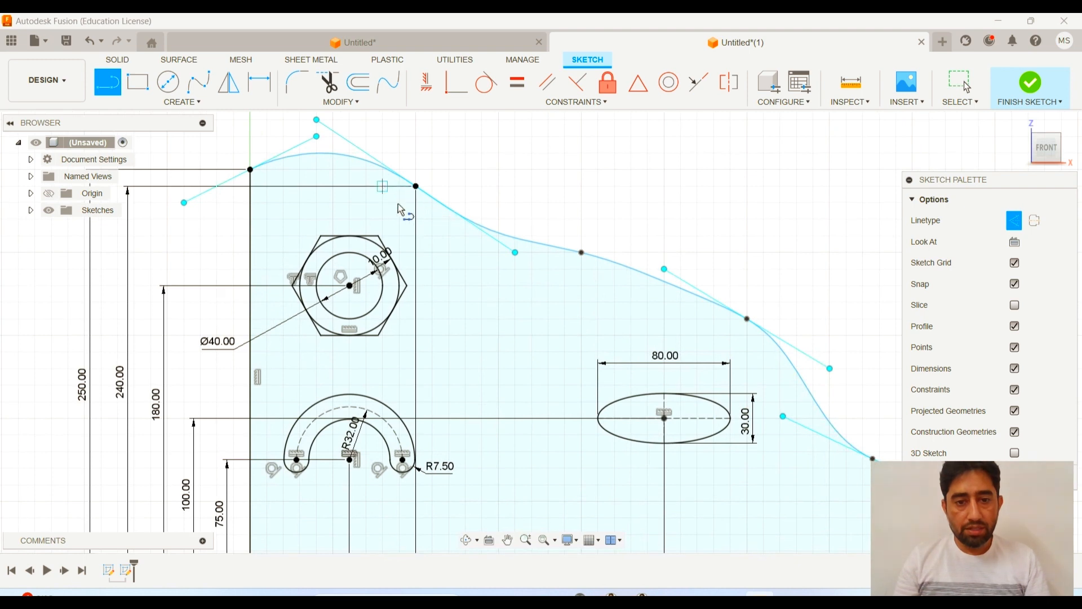
click(482, 252)
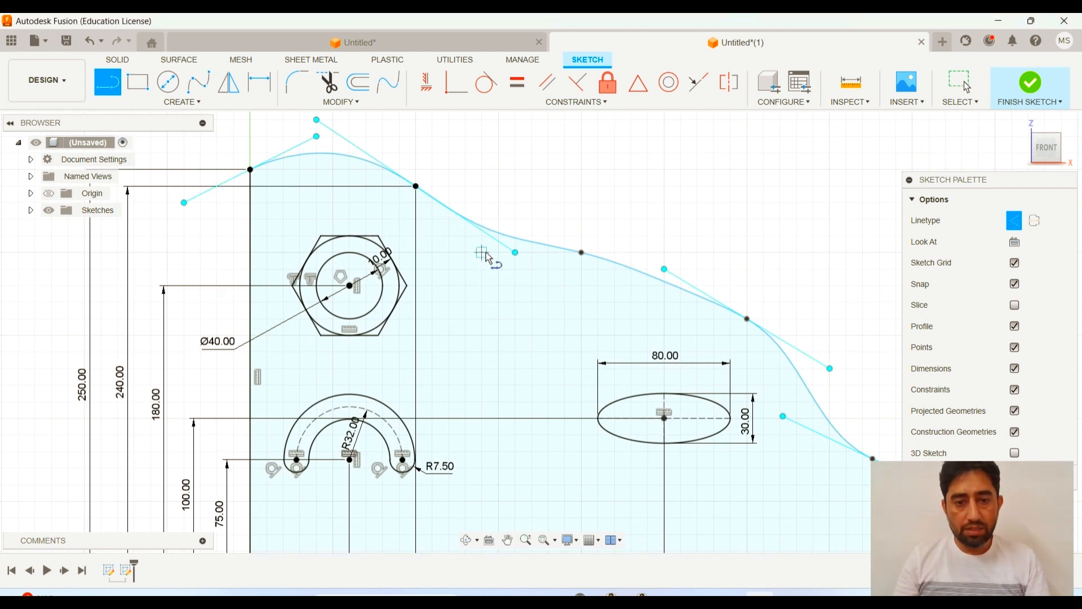
click(550, 253)
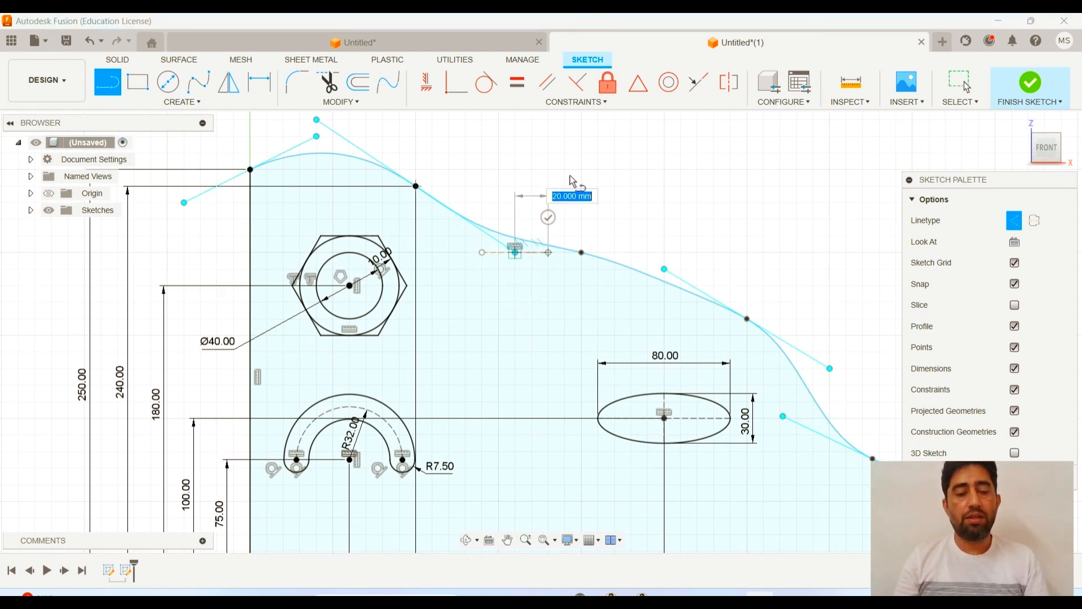
key(Escape)
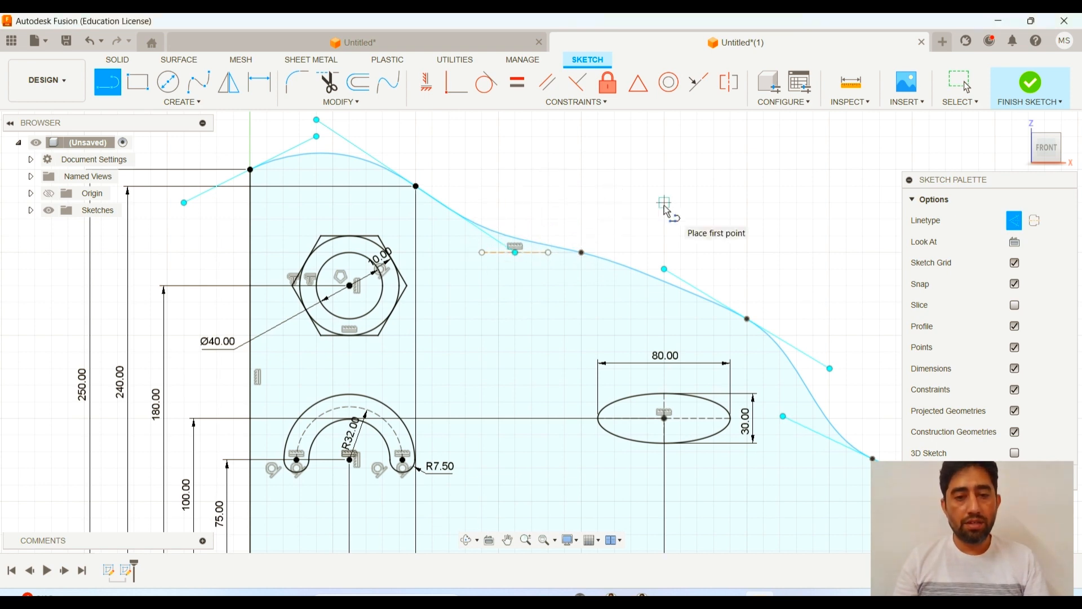
scroll(667, 212, up, 2)
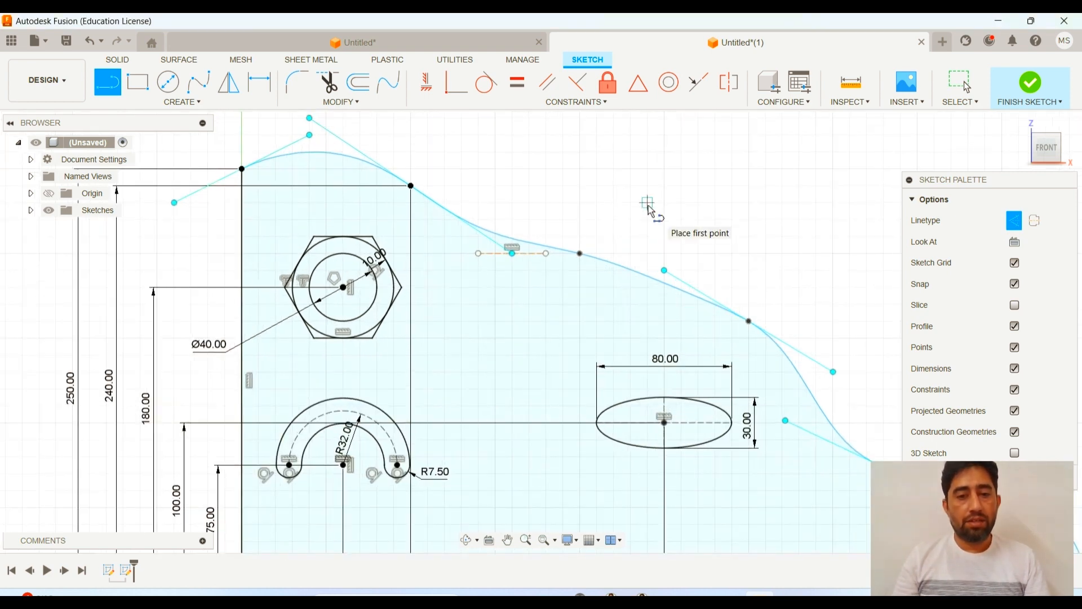
scroll(650, 210, down, 1)
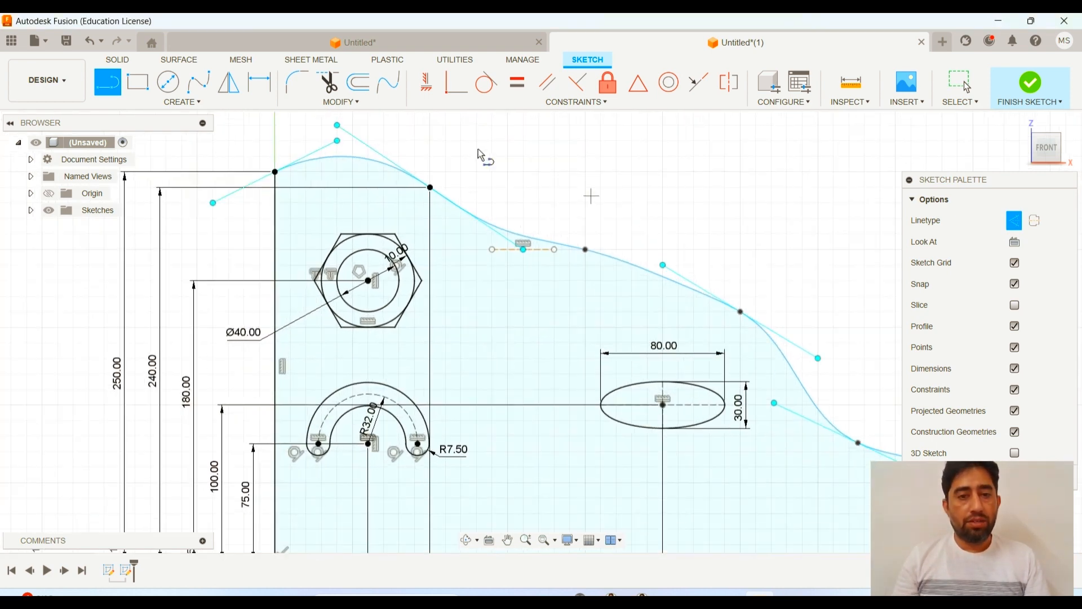
Step: Dimension the angle between the second point's tangent handle and the horizontal construction line as 35°
click(261, 91)
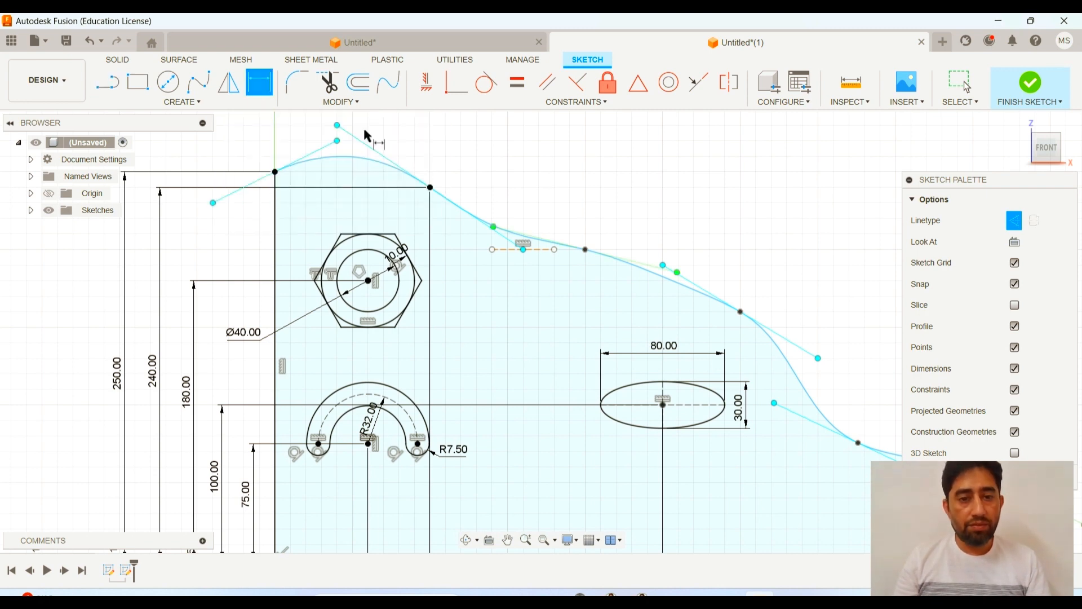
click(502, 237)
click(505, 249)
click(474, 241)
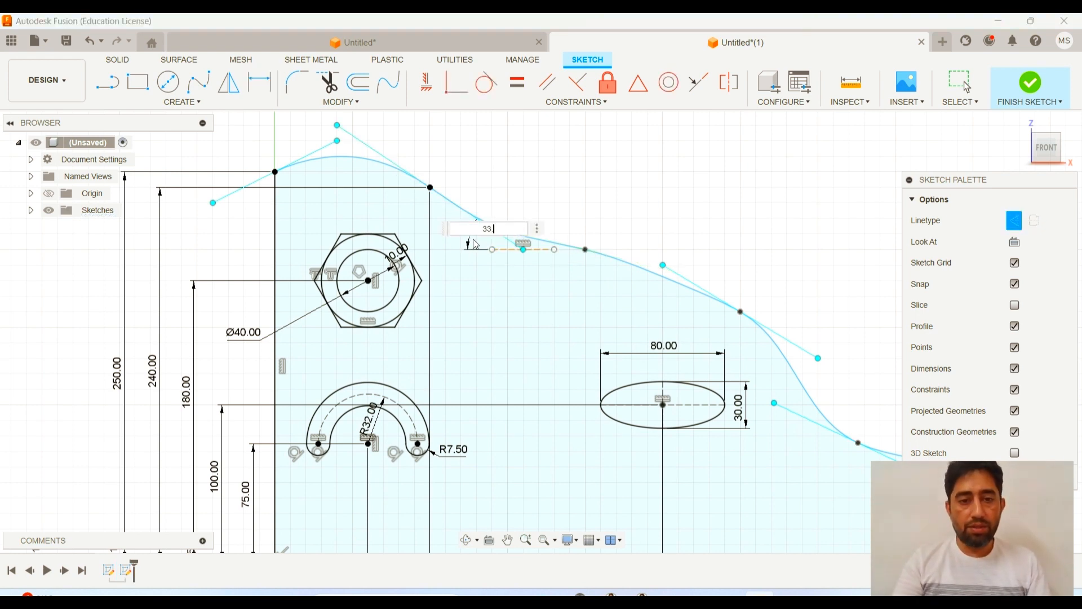
text(35)
key(Return)
Step: Apply a Parallel constraint between the tangent handles of the spline's second and fifth points
key(d)
scroll(516, 206, down, 1)
scroll(563, 214, down, 2)
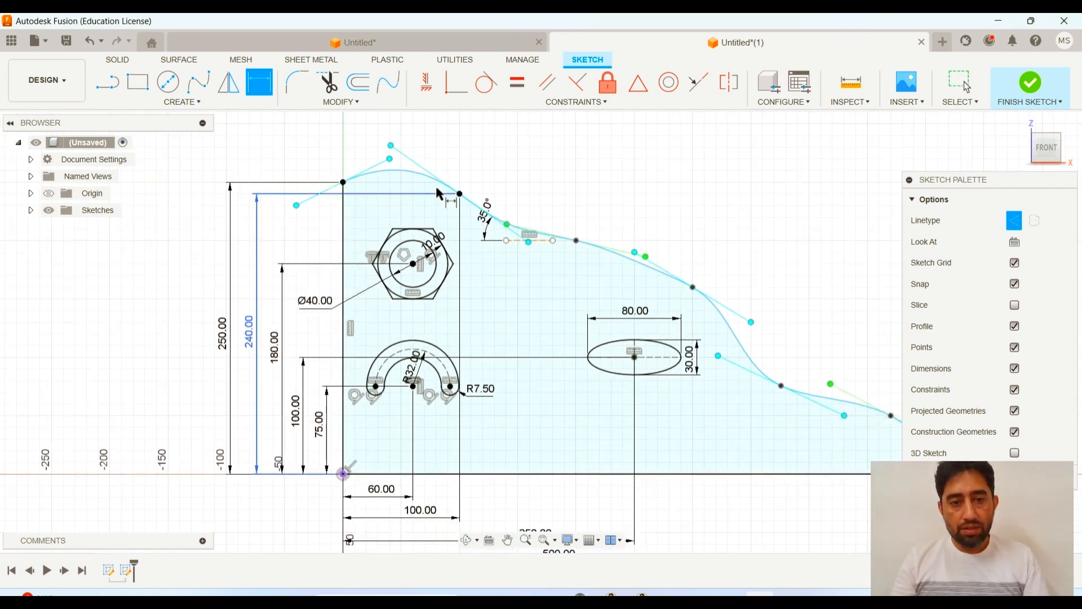
key(Escape)
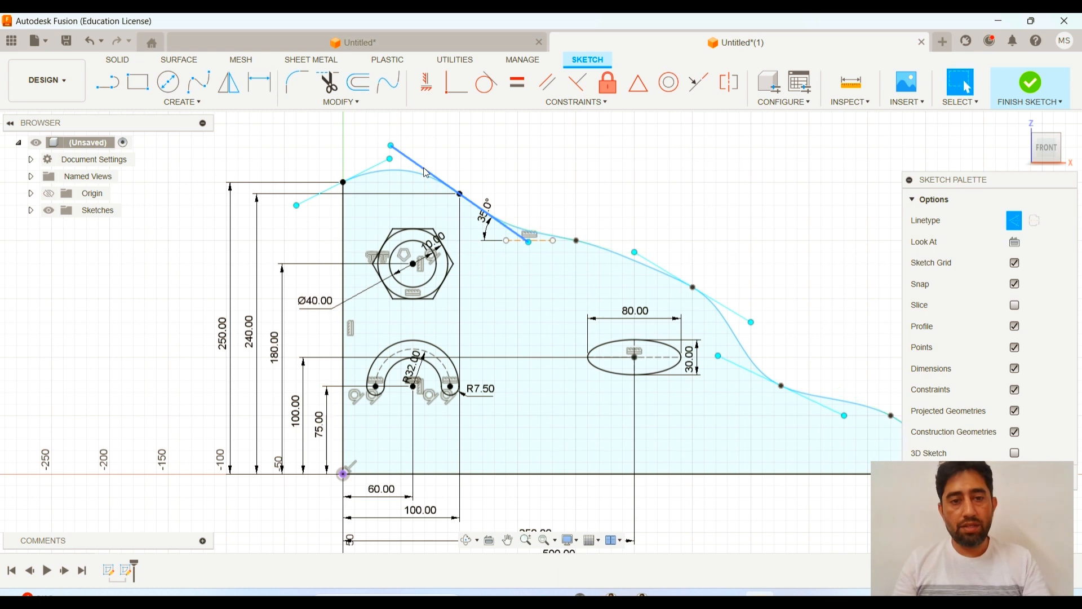
click(427, 173)
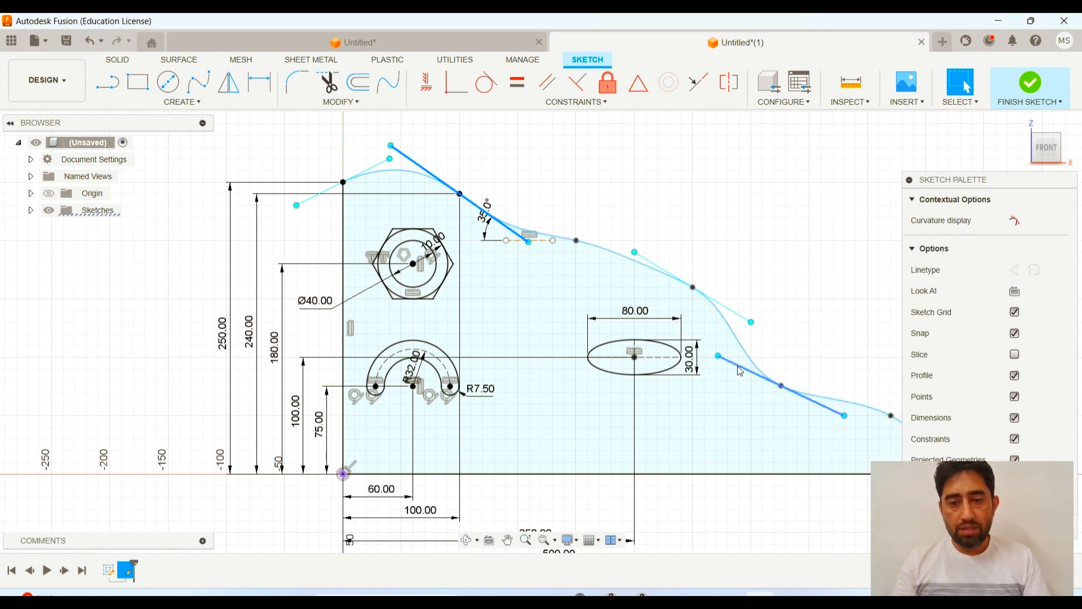
click(547, 82)
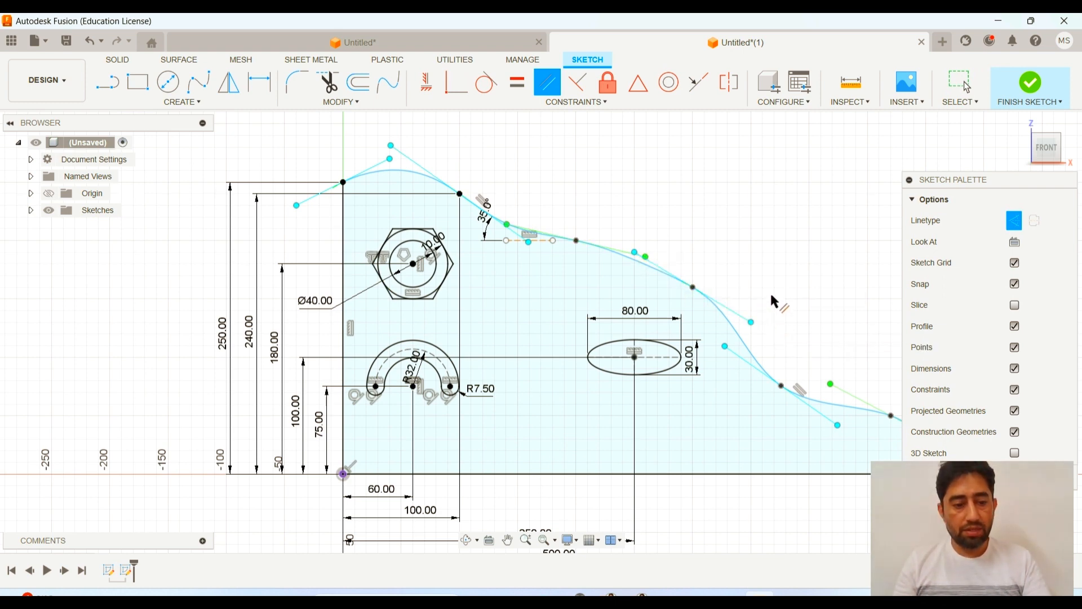
key(Escape)
Step: Rotate the tangent handle of the spline's fourth point to a nearly horizontal direction
mouse_move(753, 325)
mouse_down()
mouse_move(747, 288)
mouse_move(671, 253)
mouse_up()
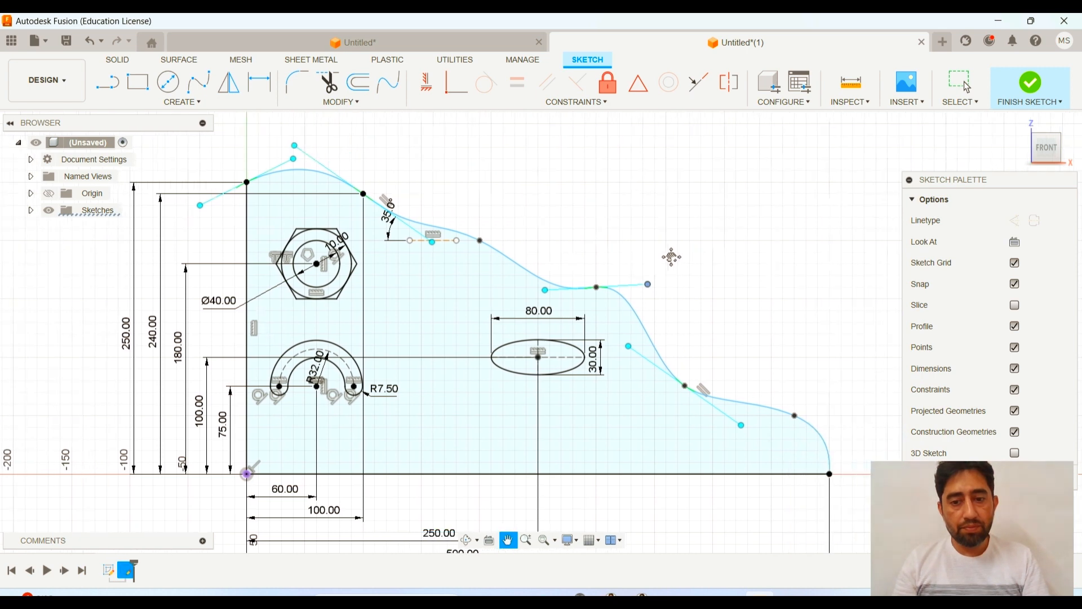
key(Escape)
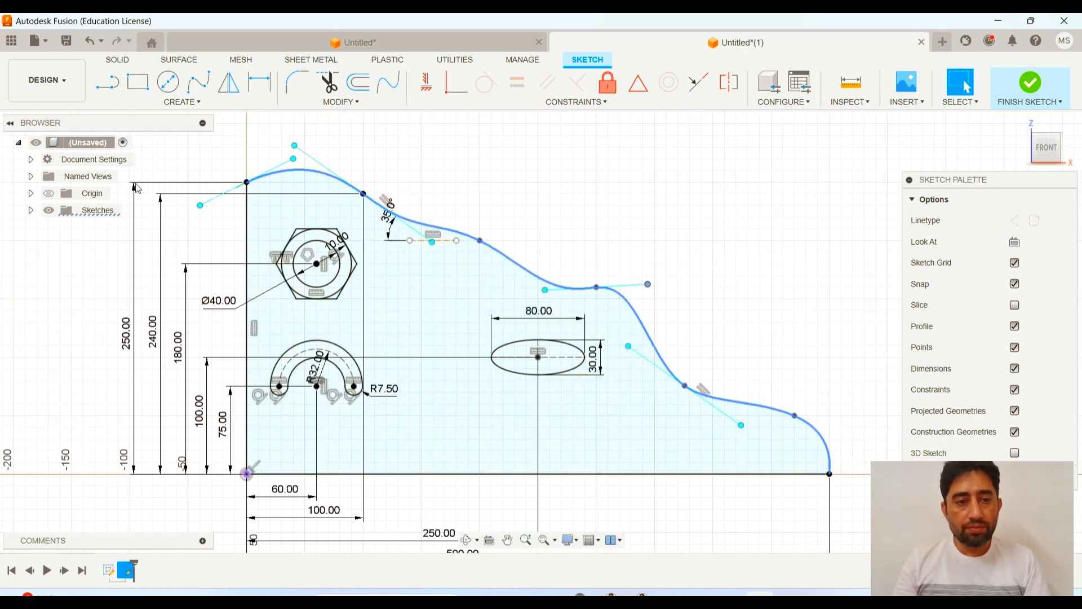
click(260, 81)
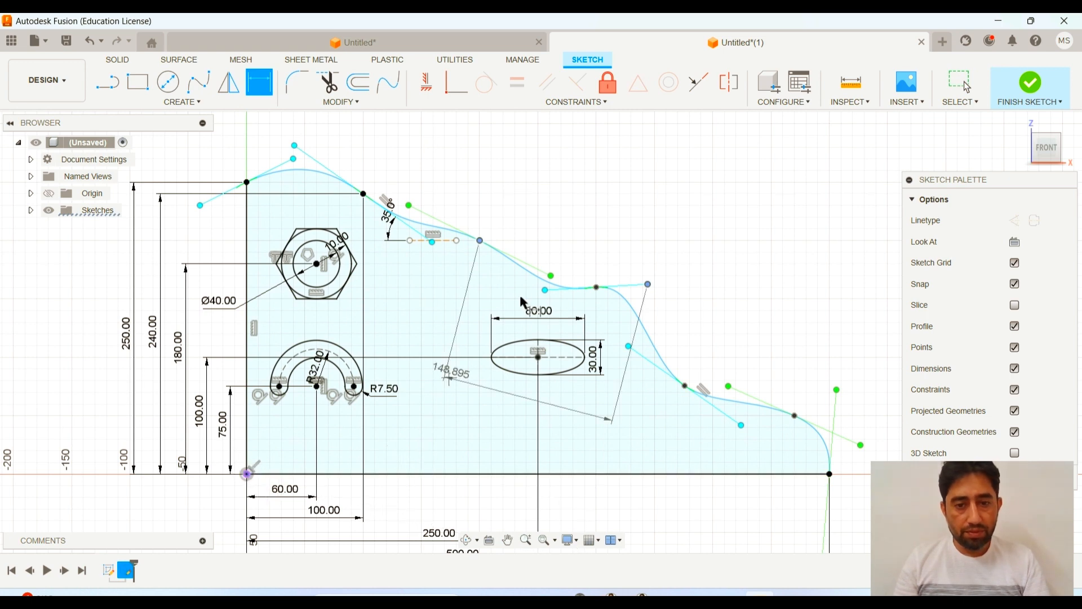
key(Escape)
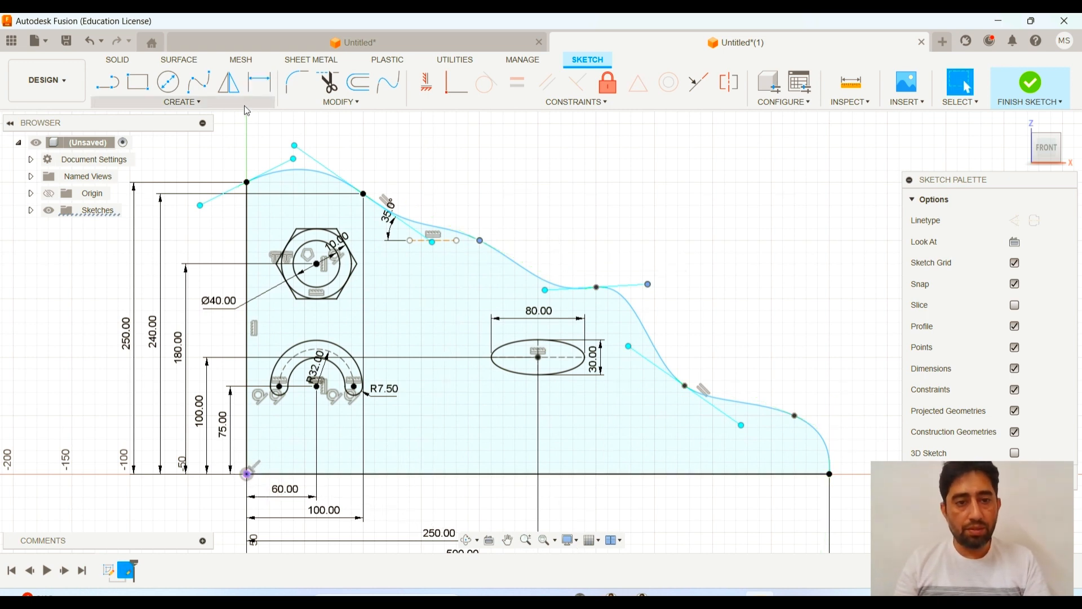
key(d)
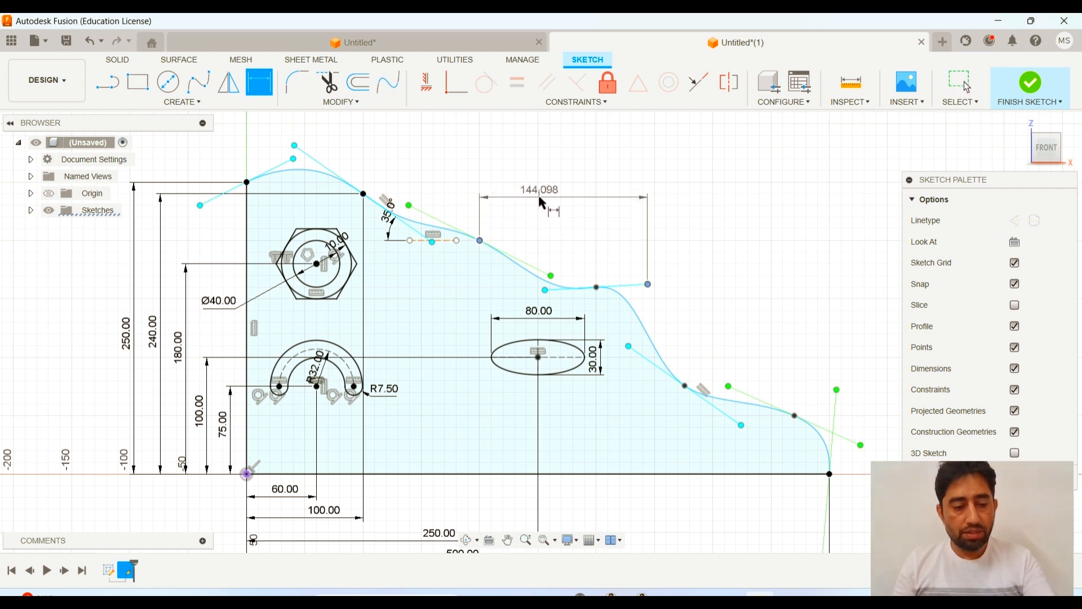
key(Escape)
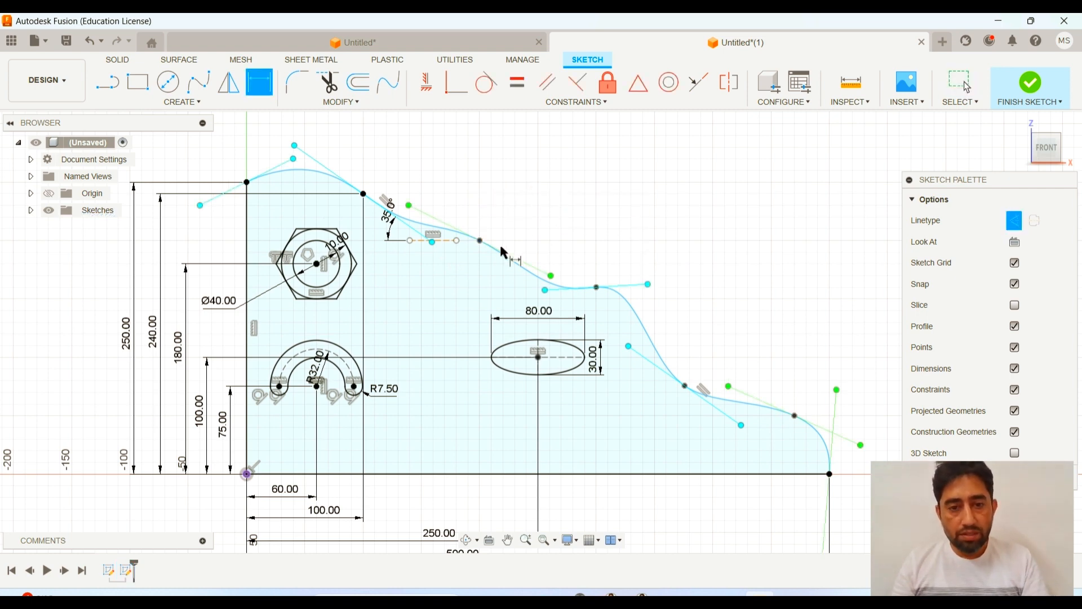
Step: Dimension the spline's third point 200 mm horizontally from the origin, placing the dimension below the profile
click(480, 240)
click(247, 474)
scroll(413, 509, down, 3)
middle_drag(416, 505, 399, 427)
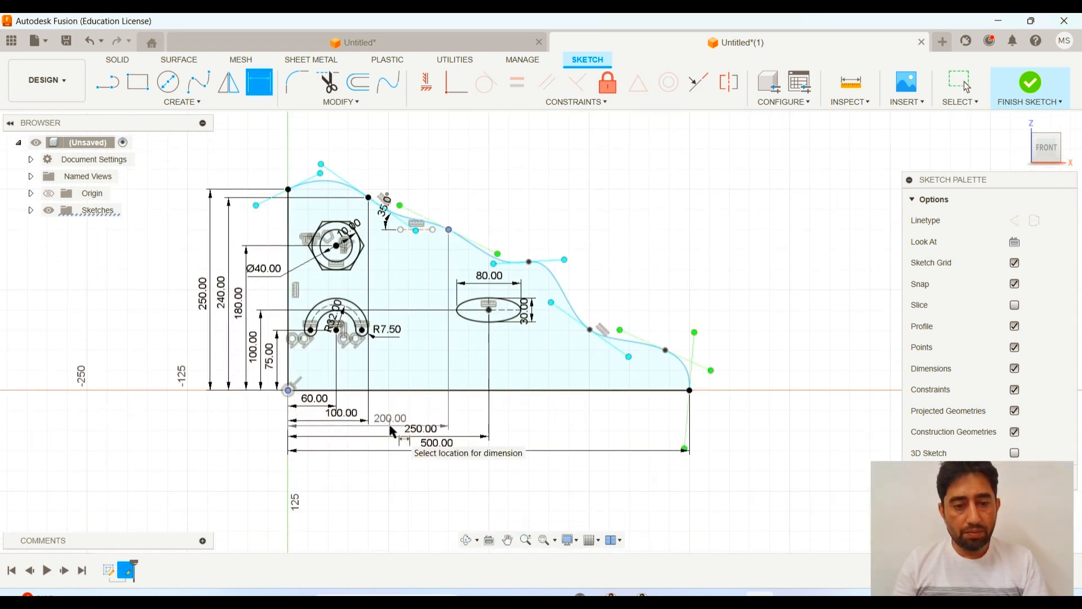
click(393, 427)
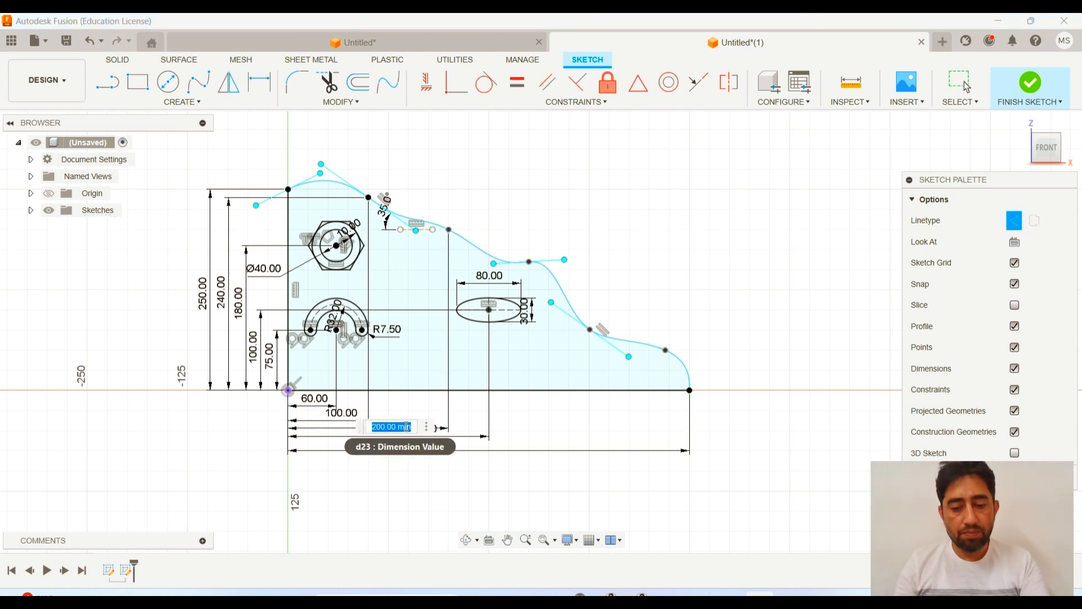
key(Return)
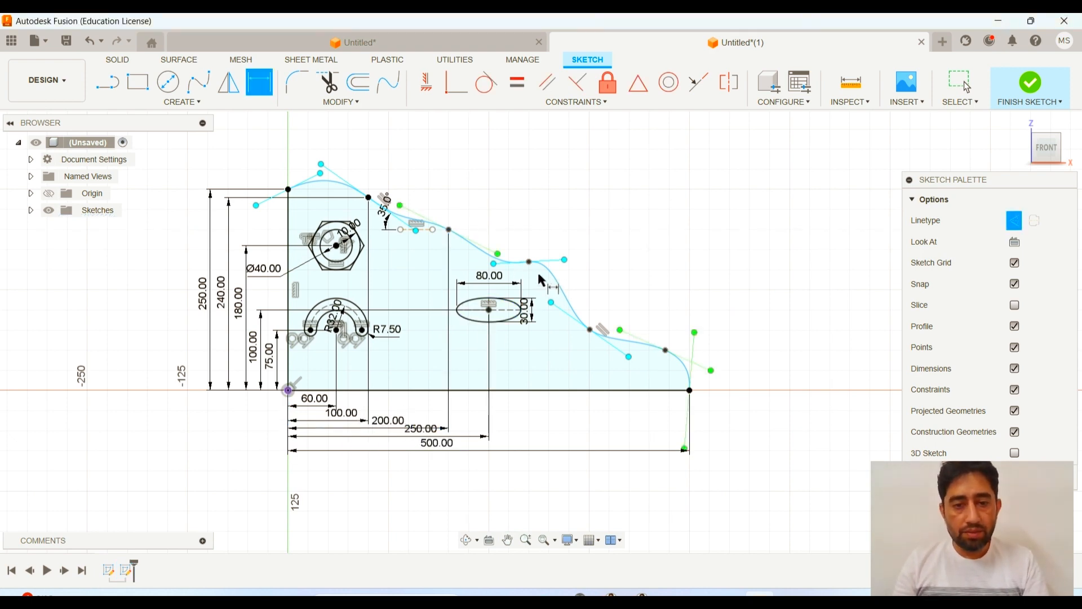
Step: Dimension the spline's fourth point 300 mm horizontally from the origin, placing the dimension below the others
click(530, 262)
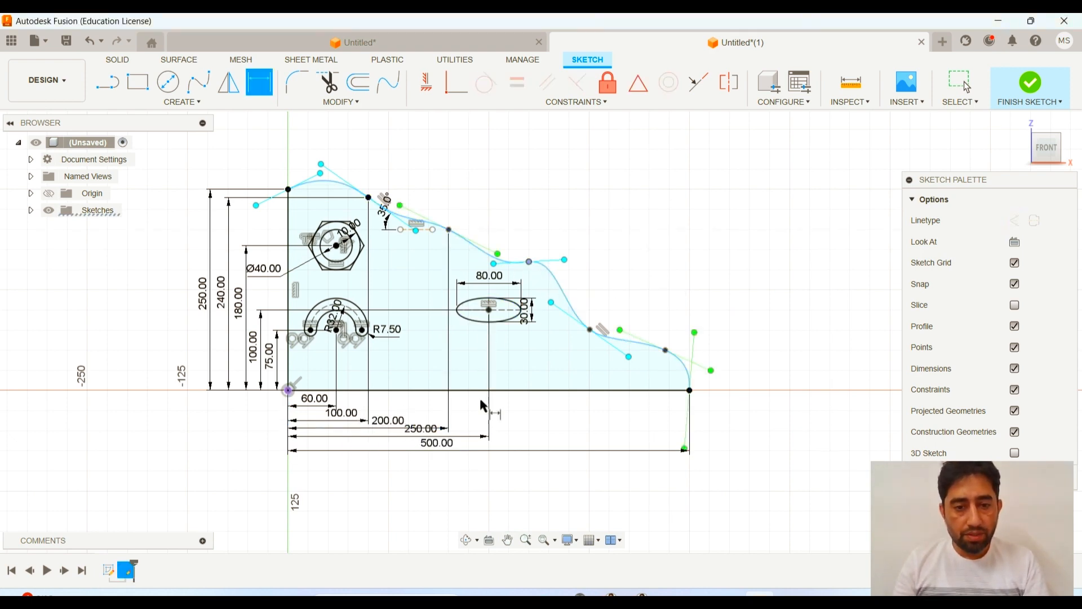
click(289, 391)
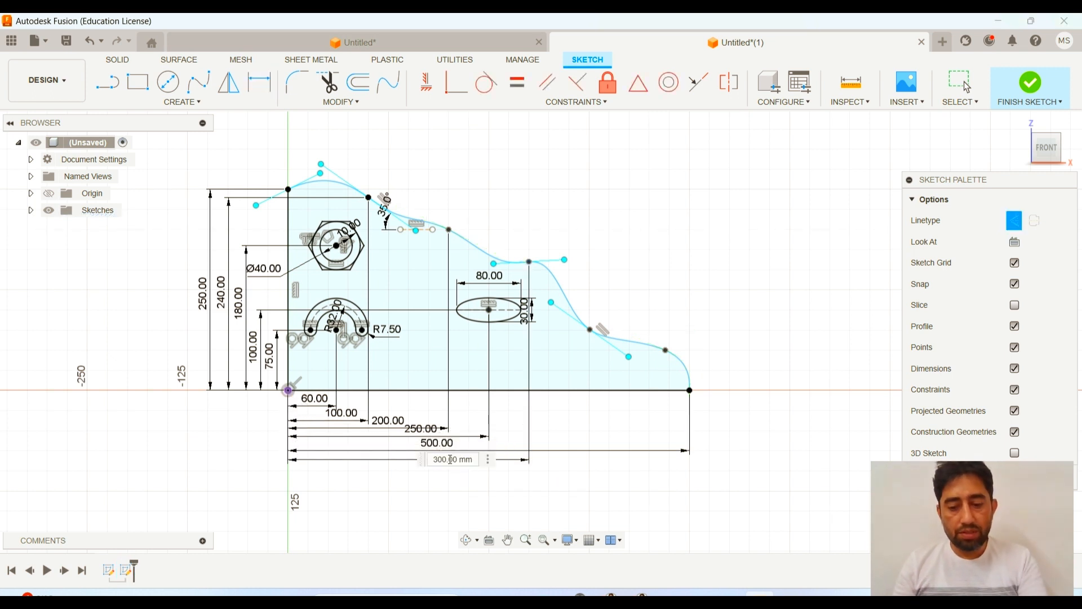
click(448, 463)
key(Return)
Step: Dimension the spline's fifth point 375 mm horizontally from the origin, below the 300 mm dimension
click(590, 329)
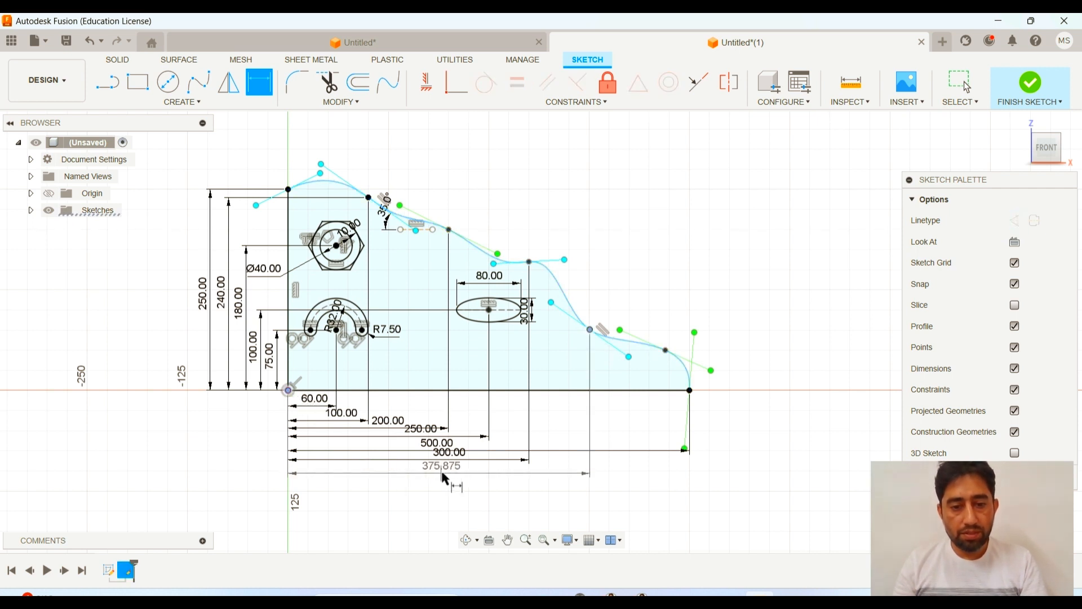
click(445, 477)
text(375)
key(Return)
Step: Space out the horizontal dimensions below the profile, stacking them in order from 60 mm down to 500 mm
drag(434, 444, 392, 432)
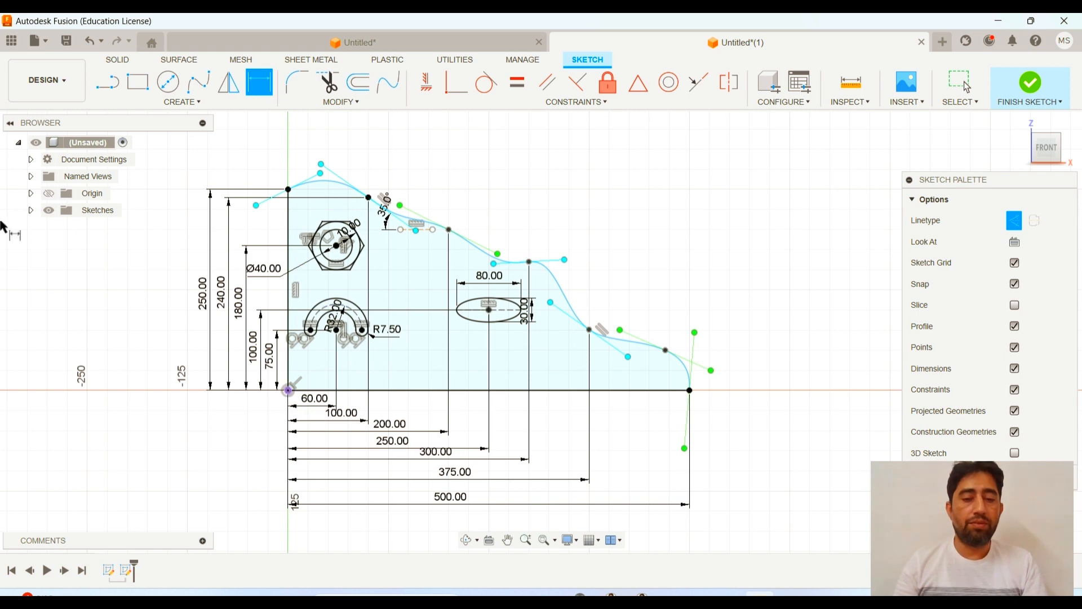
scroll(446, 483, up, 2)
scroll(480, 493, down, 2)
mouse_move(460, 506)
mouse_down()
mouse_move(479, 512)
mouse_move(465, 478)
mouse_move(468, 491)
mouse_move(413, 456)
mouse_up()
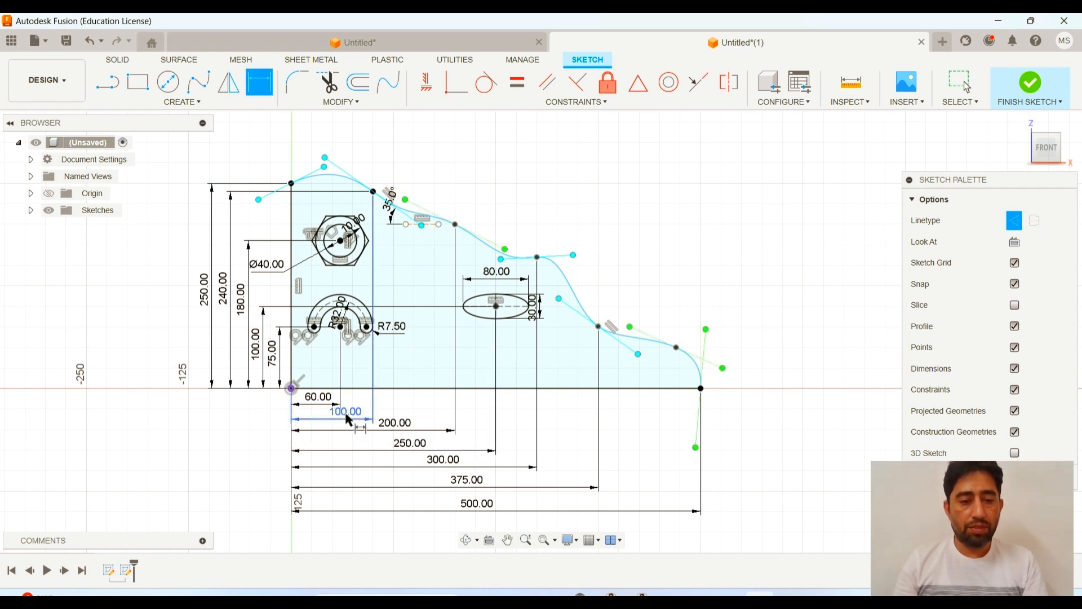
drag(345, 416, 346, 419)
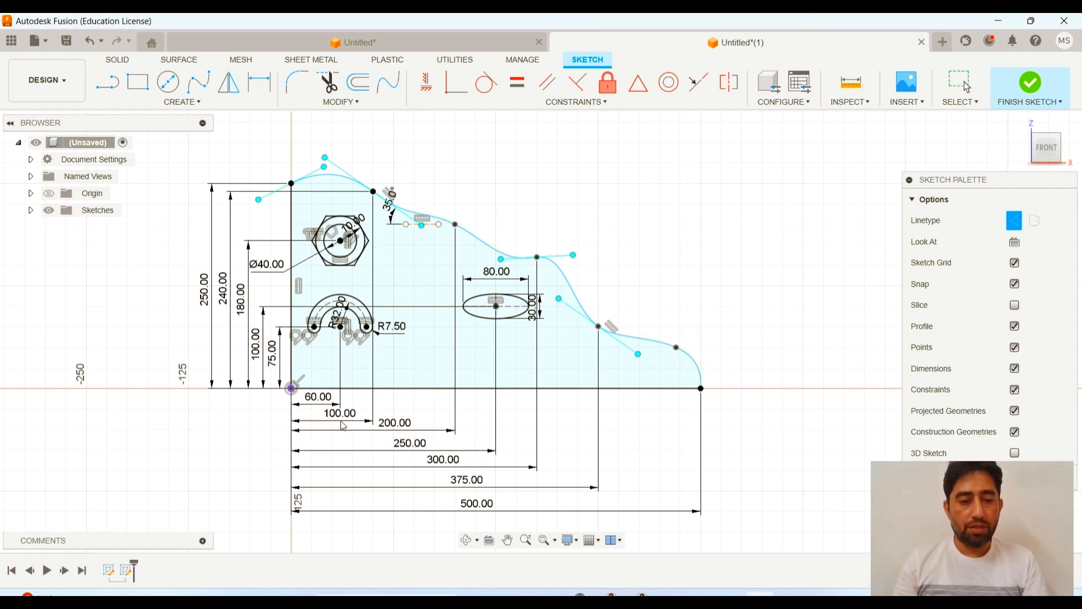
Step: Reposition the 100 mm horizontal dimension below the profile, setting it slightly closer to the 60 mm dimension
scroll(355, 432, down, 1)
scroll(365, 436, up, 3)
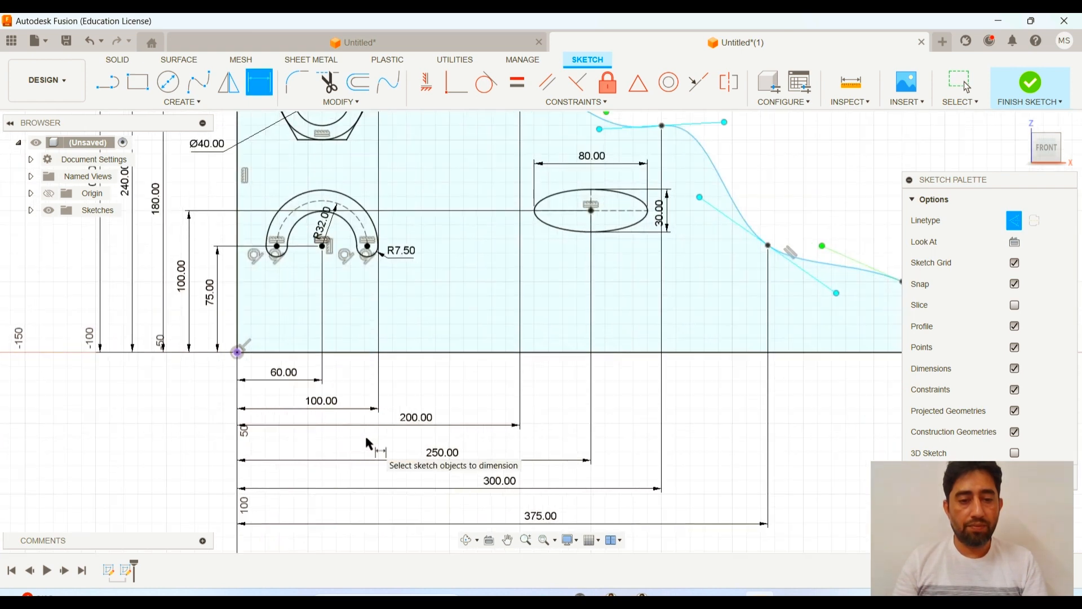
drag(320, 406, 310, 405)
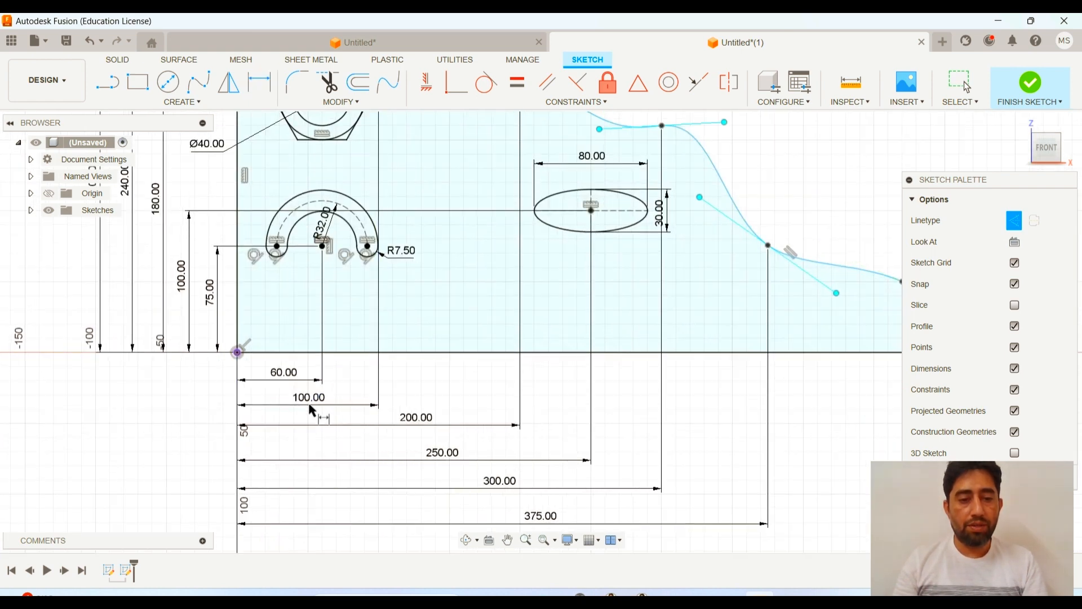
Step: Dimension the spline's third point 200 mm vertically from the origin, placing the dimension beyond the profile's right end
key(d)
scroll(140, 410, down, 2)
middle_drag(148, 419, 262, 433)
scroll(263, 436, down, 2)
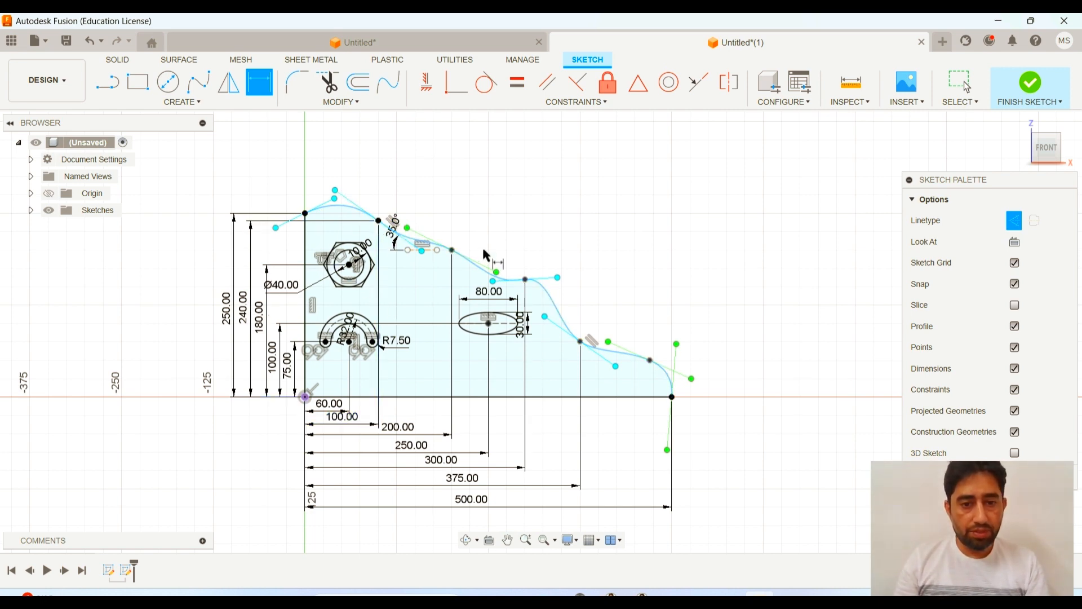
click(452, 250)
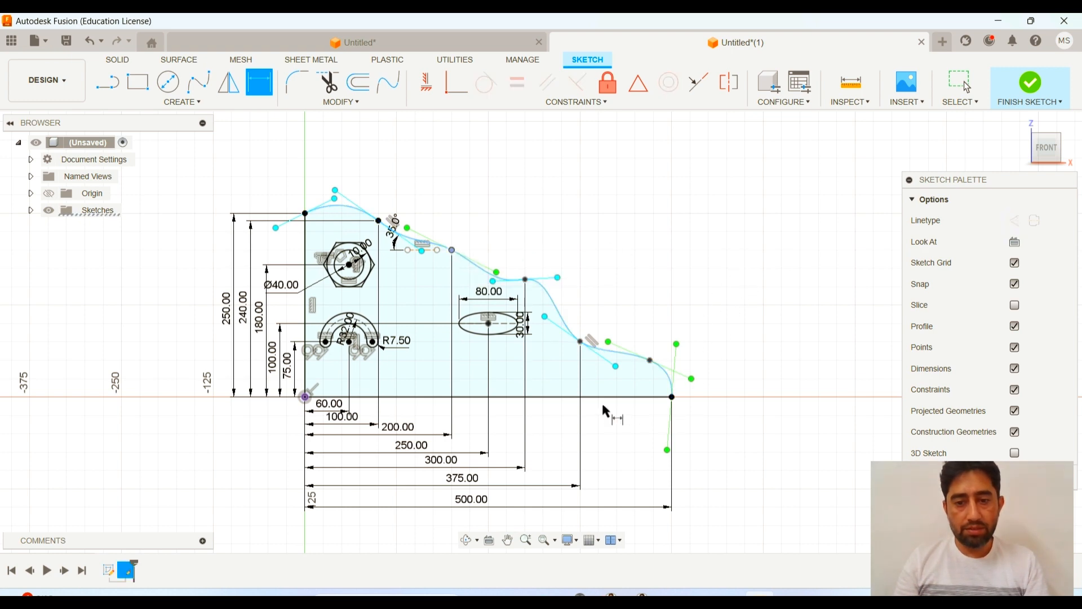
click(305, 397)
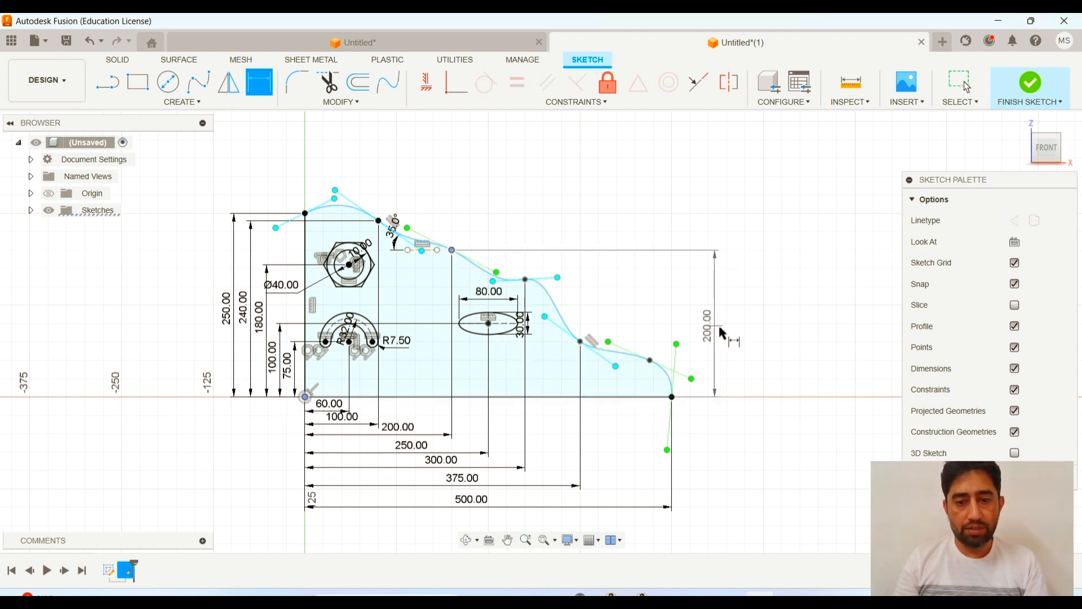
click(736, 333)
key(Return)
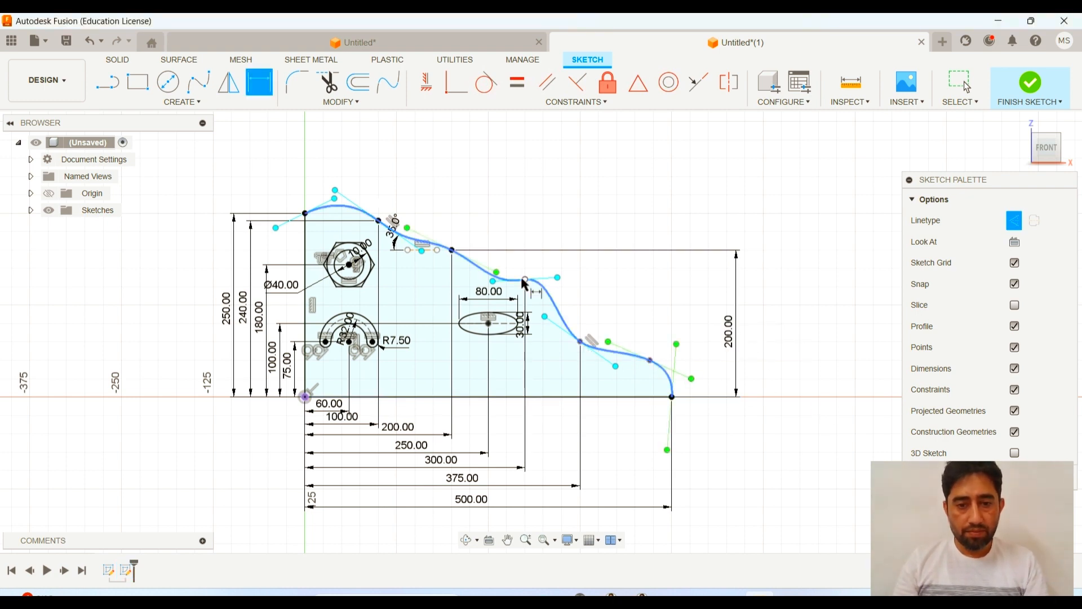
Step: Dimension the spline's fourth point 160 mm vertically from the profile's lower-right corner, placing it inside the 200 mm dimension
click(545, 282)
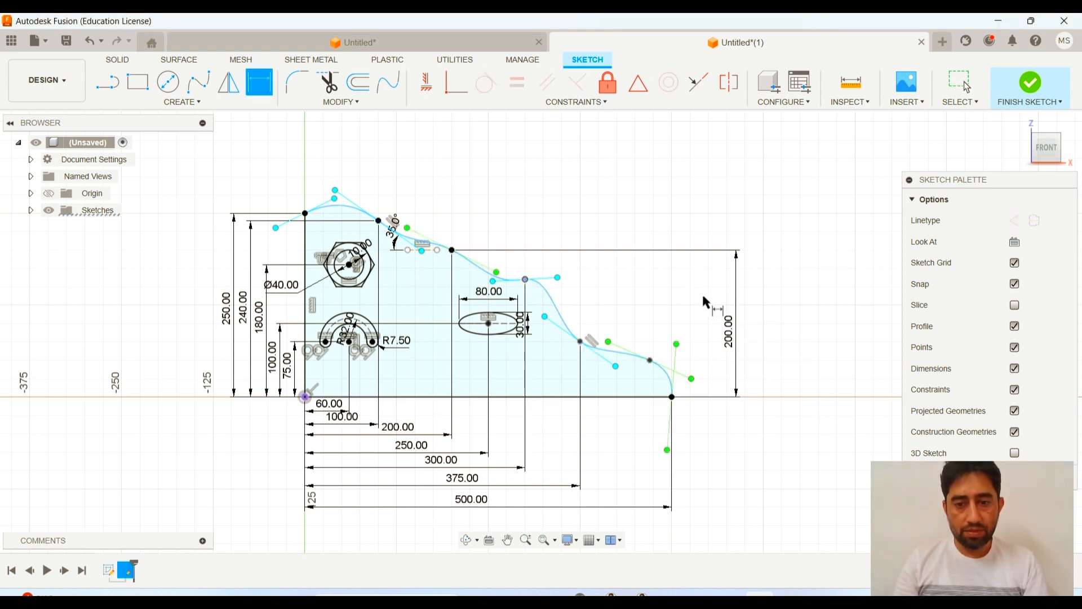
click(672, 398)
click(712, 327)
key(Return)
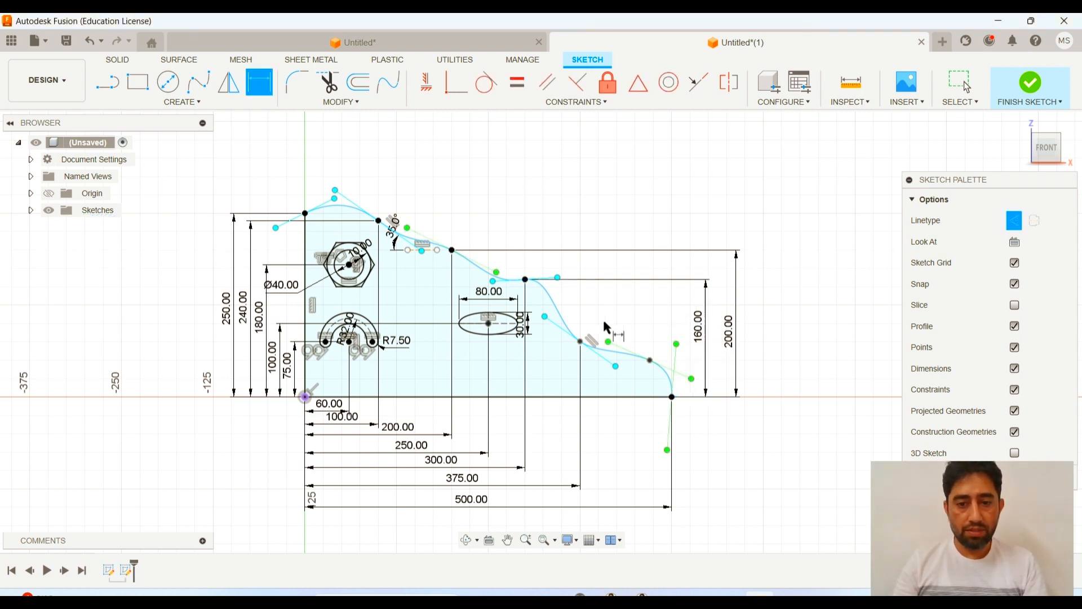
Step: Dimension the spline's fifth point 75 mm vertically above the profile's lower-right corner
click(581, 342)
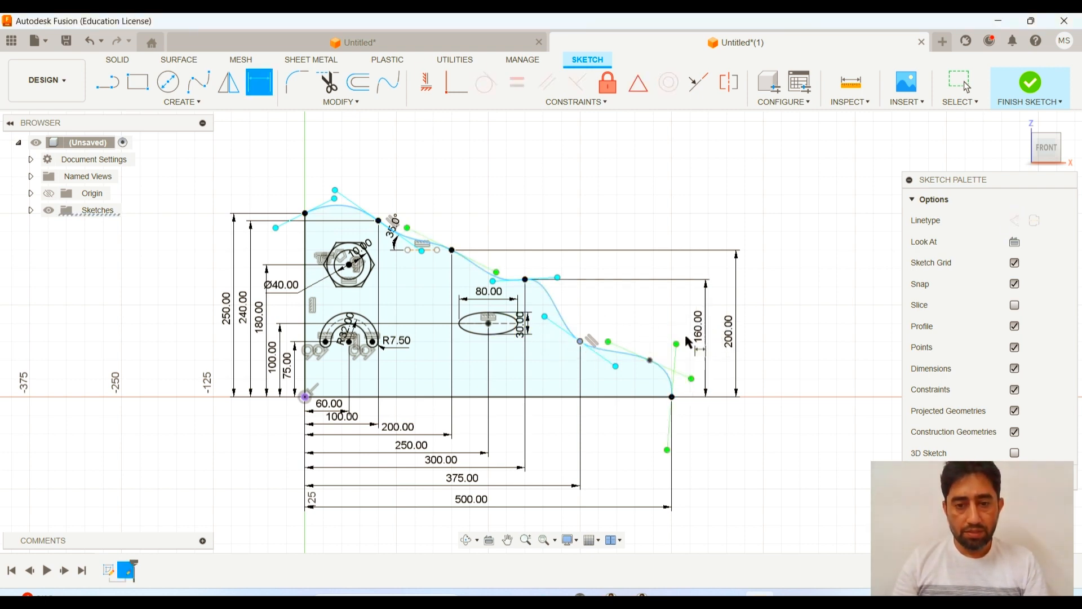
click(673, 398)
click(676, 344)
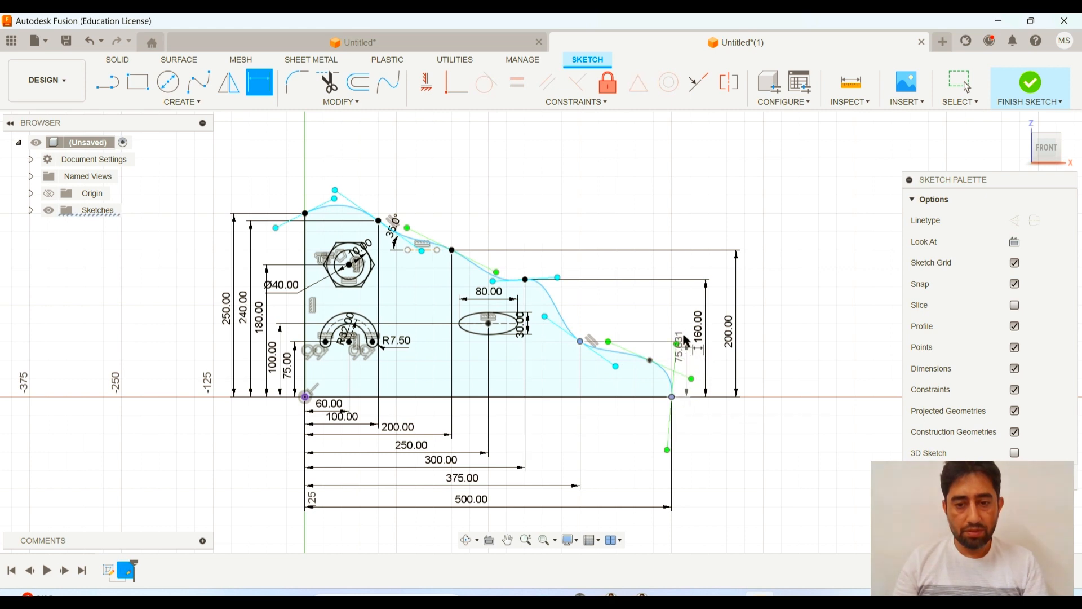
click(693, 363)
text(75)
key(Return)
Step: Space the 200, 160 and 75 mm vertical dimensions farther outward from the profile's right end
drag(729, 331, 803, 333)
drag(702, 323, 756, 329)
drag(699, 369, 733, 361)
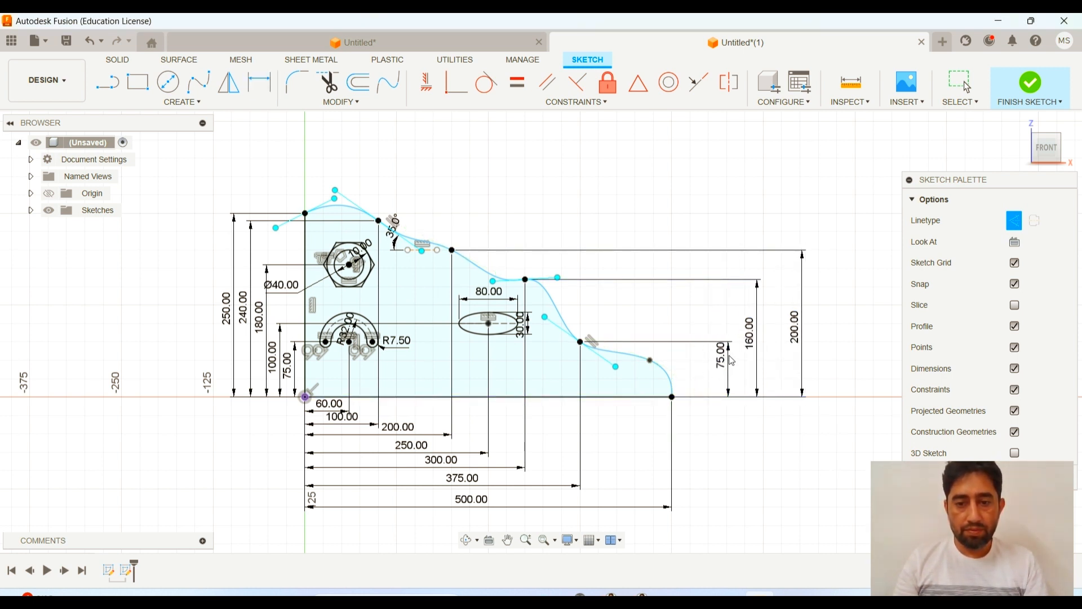
Step: Dimension the spline's sixth point 50 mm vertically above the profile's lower-right corner, placing it inside the 75 mm dimension
click(653, 365)
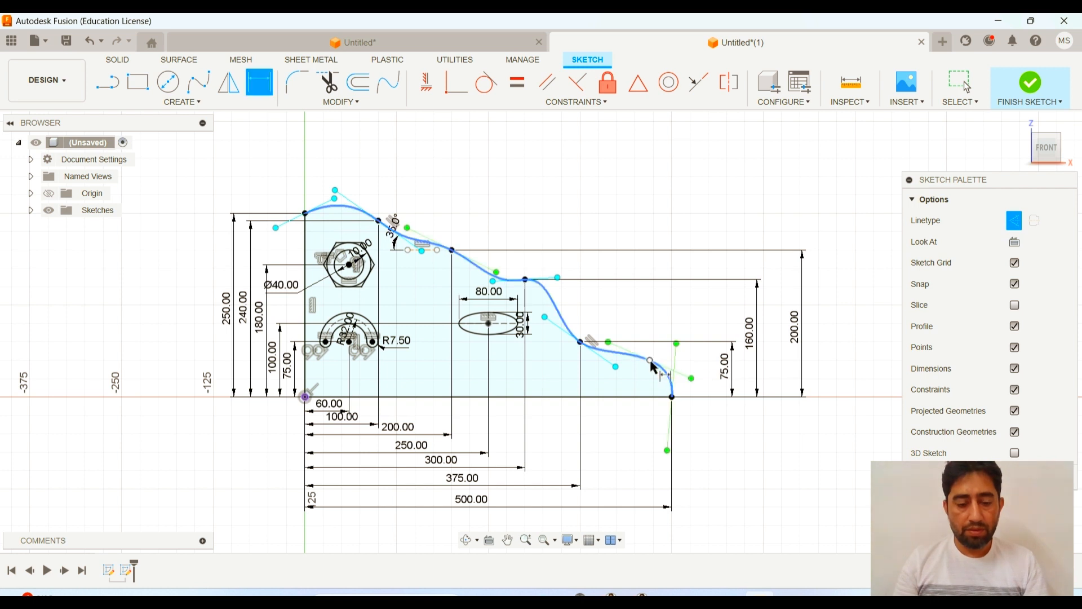
click(650, 360)
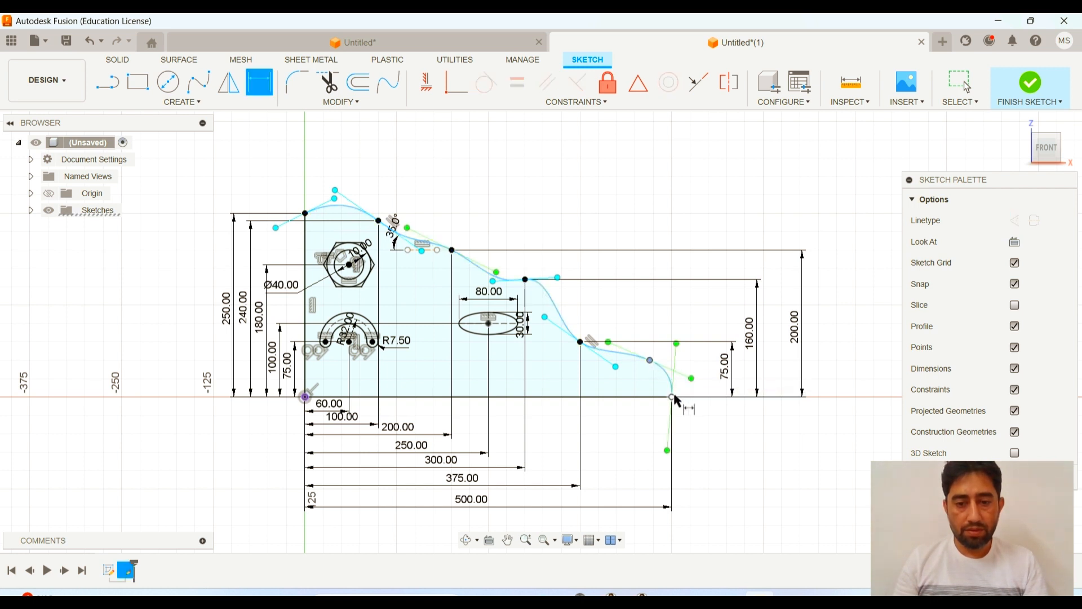
click(710, 383)
key(Return)
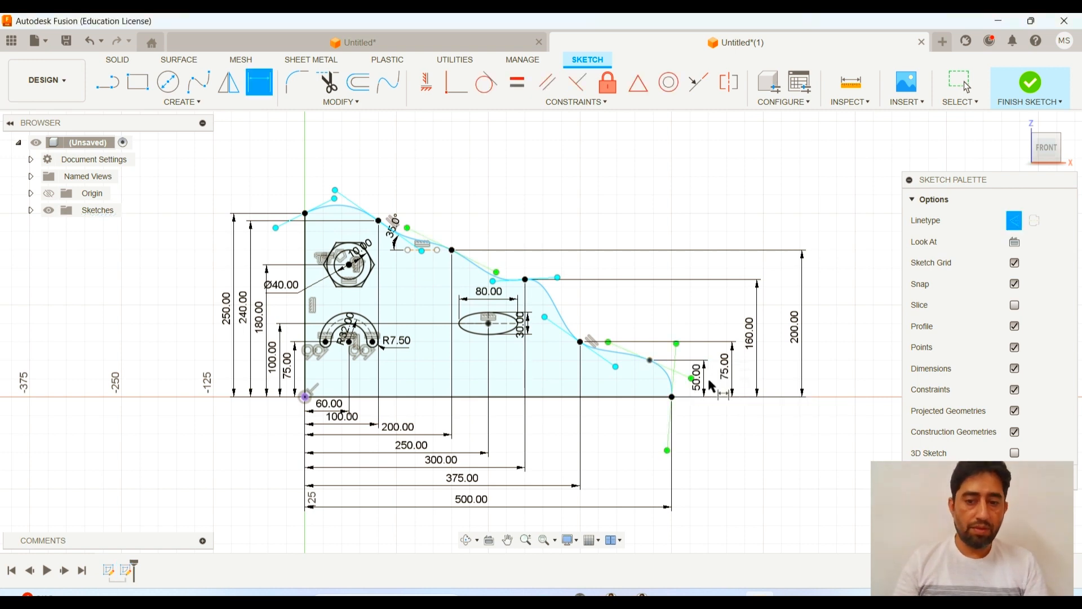
Step: Dimension the spline's sixth point 470 mm horizontally from the origin and arrange it between the 375 mm and 500 mm dimensions
click(650, 360)
click(306, 398)
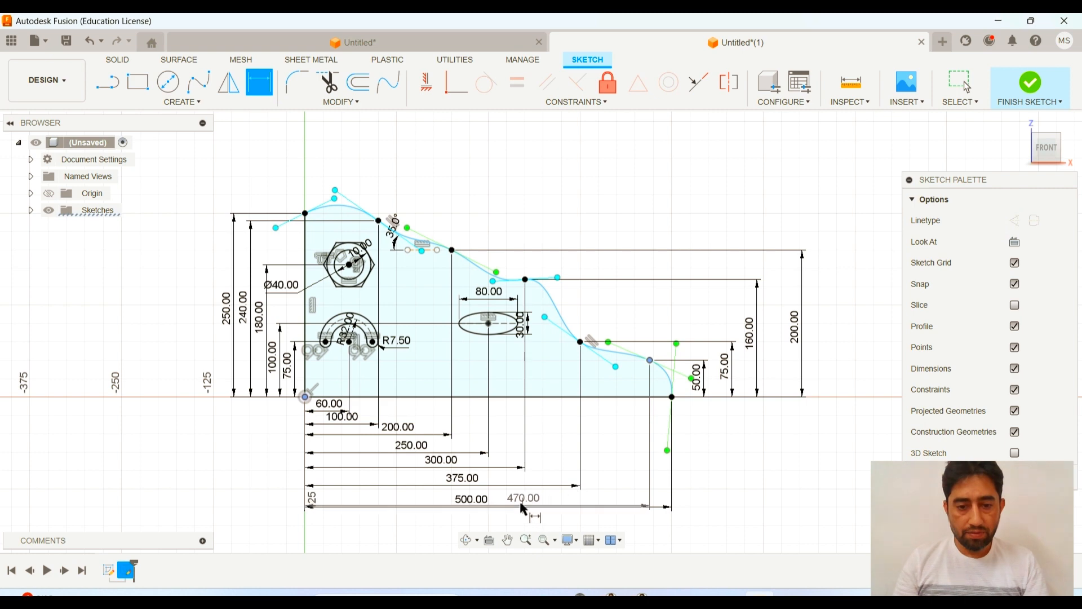
click(519, 495)
key(Return)
drag(536, 506, 500, 495)
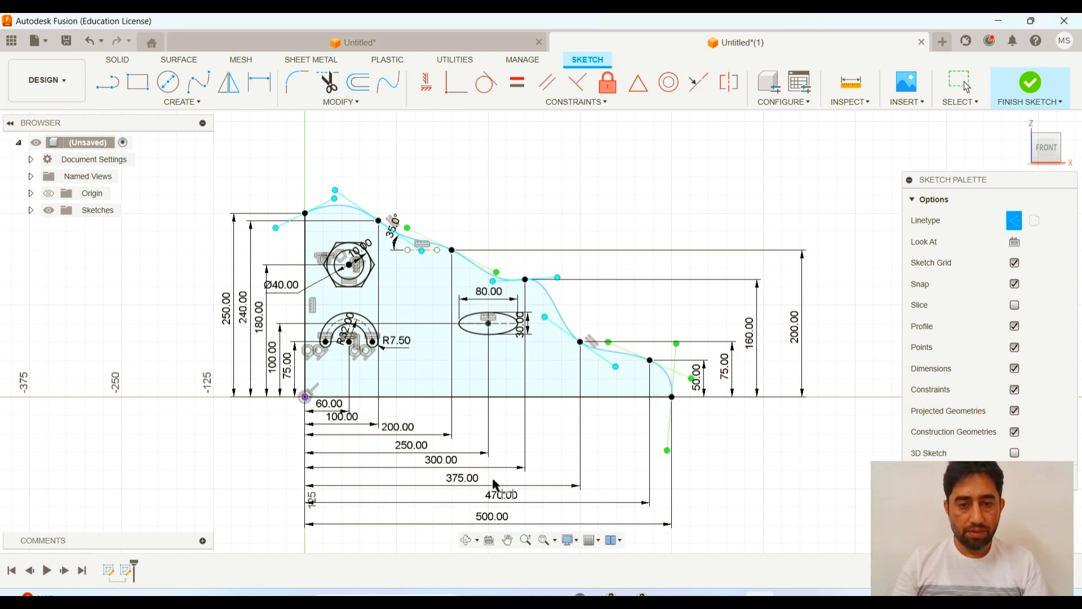
Step: Space out the vertical dimensions along the profile's left side, from 75 mm out to 250 mm
middle_drag(220, 305, 255, 266)
key(d)
drag(268, 264, 288, 278)
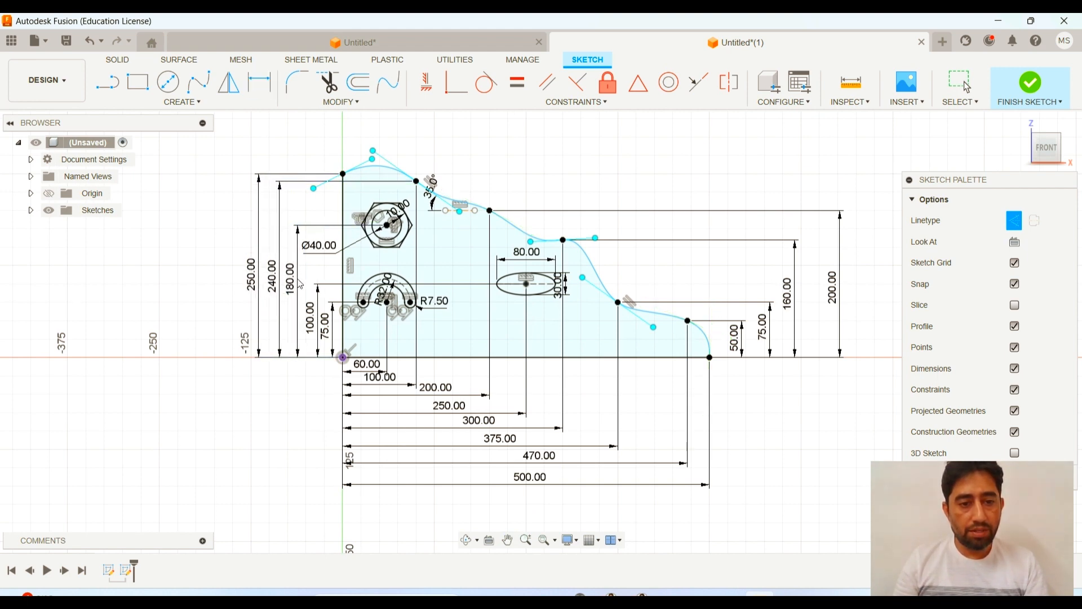
drag(322, 332, 312, 321)
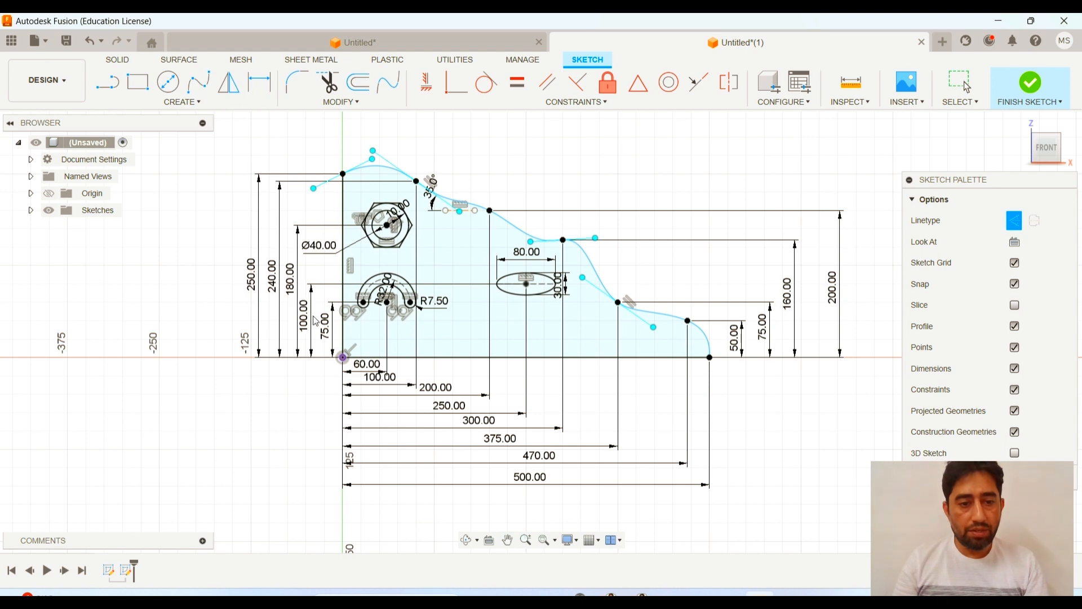
Step: Apply a Horizontal/Vertical constraint to the tangent handle at the spline's fourth point, making it horizontal
key(d)
scroll(611, 157, up, 1)
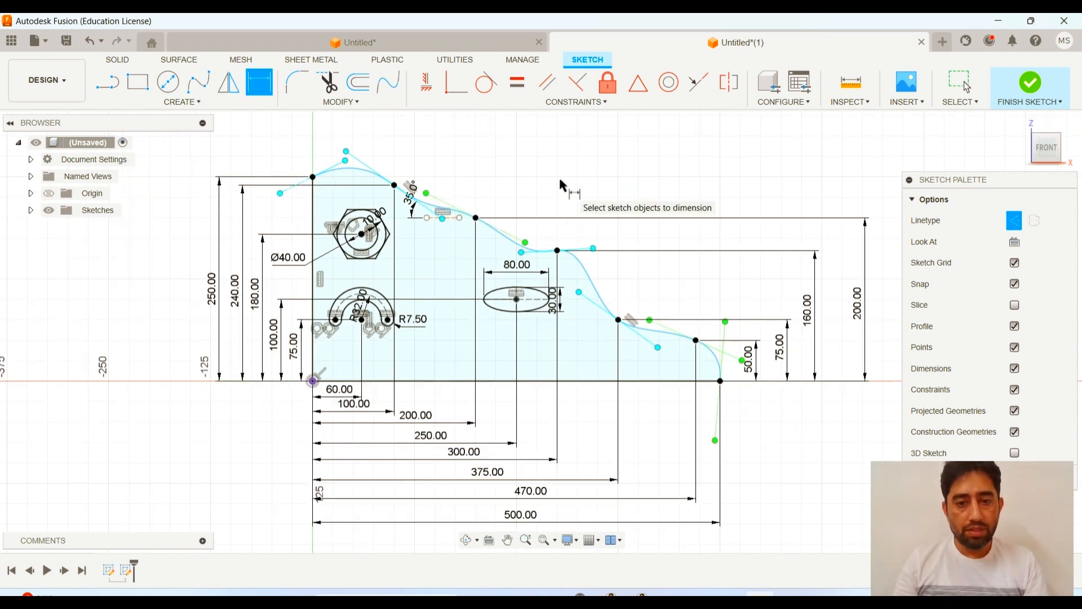
scroll(563, 181, up, 1)
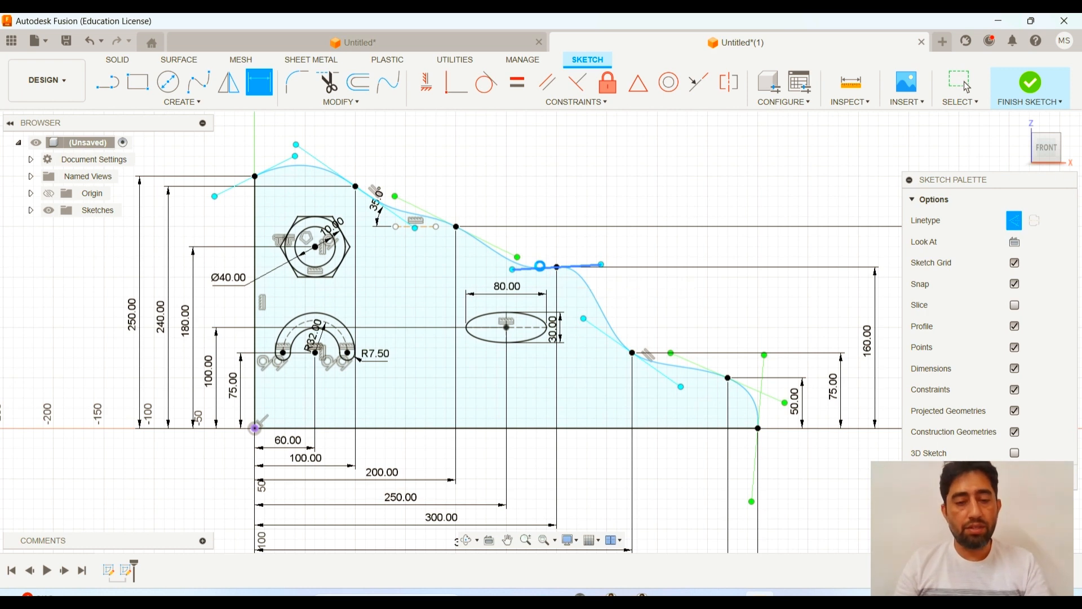
key(Escape)
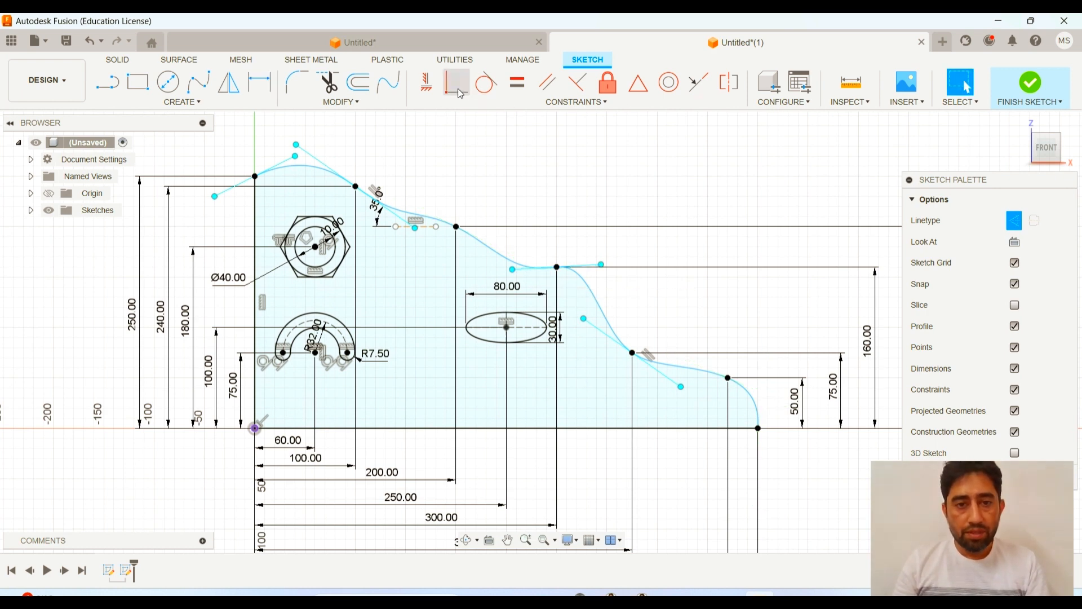
click(426, 83)
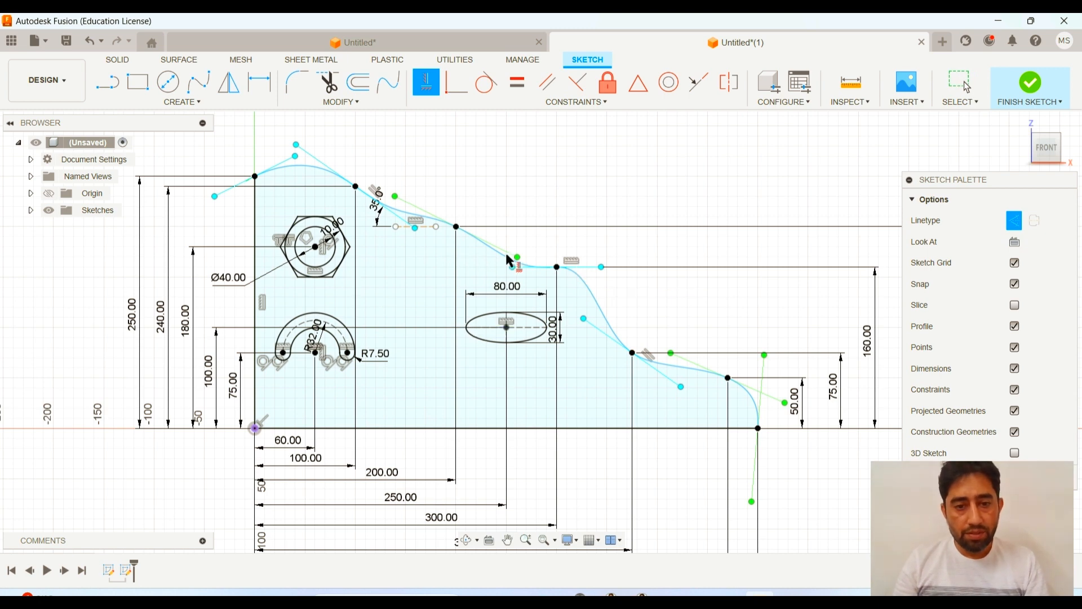
Step: Dimension the angle between the third point's tangent handle and the fourth point's horizontal handle as 25°
key(d)
click(463, 232)
click(520, 266)
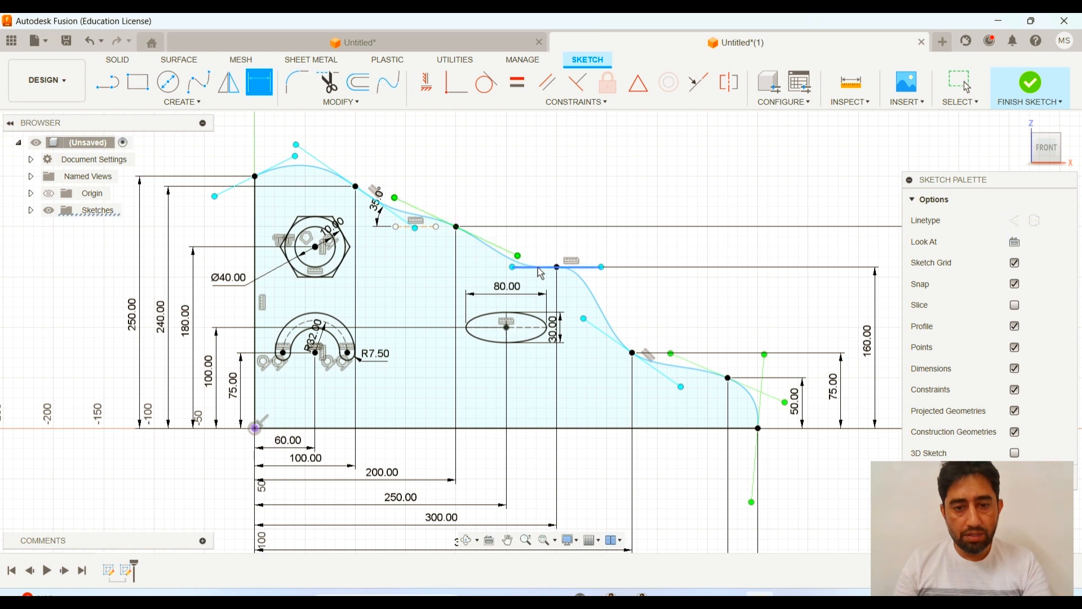
click(479, 257)
text(25)
key(Return)
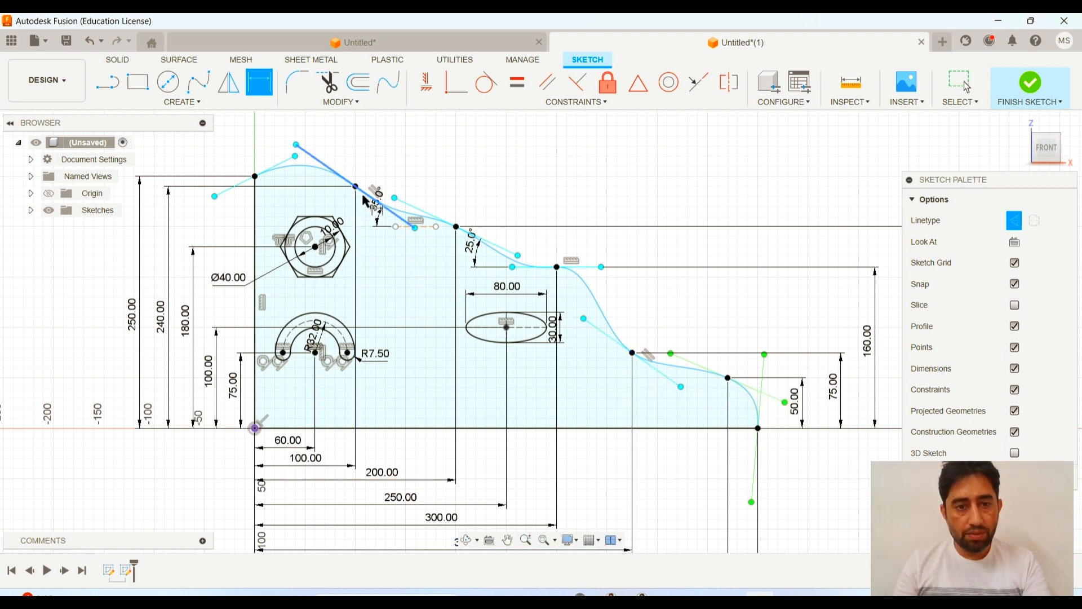
Step: Dimension the angle between the sixth point's tangent handle and the profile's base line as 23.5°
click(759, 390)
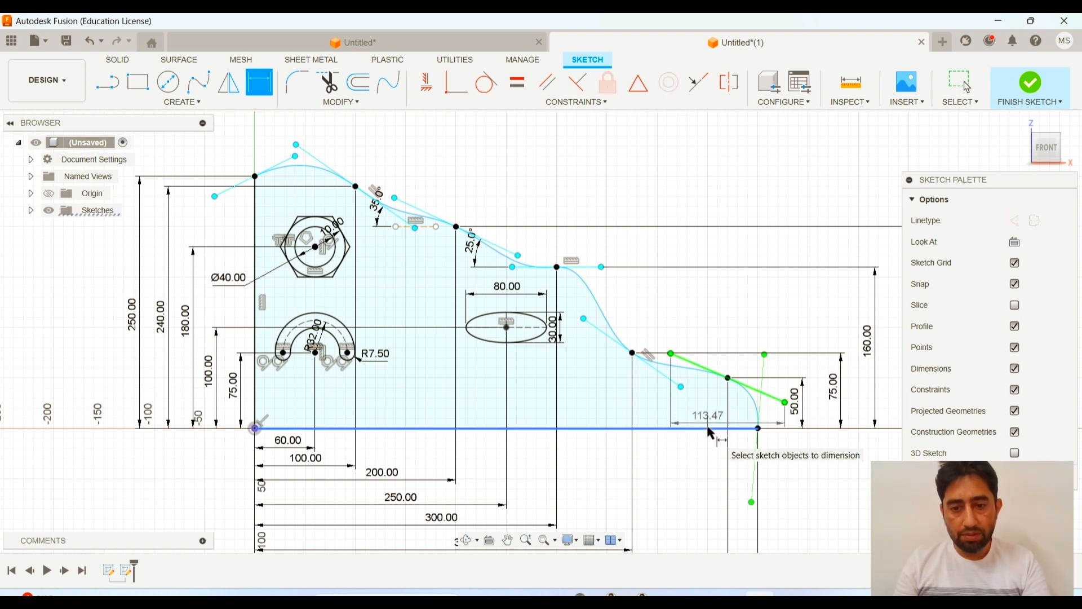
click(709, 429)
click(709, 400)
text(23.5)
key(Return)
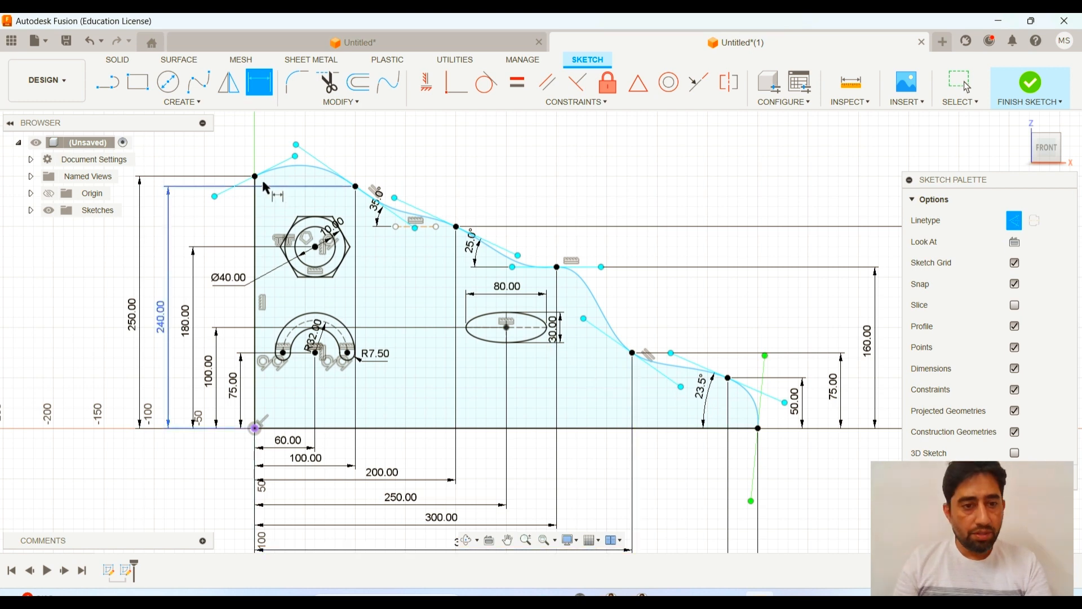
Step: Dimension the angle between the first point's tangent handle and the short horizontal construction line as 26.5°
click(237, 190)
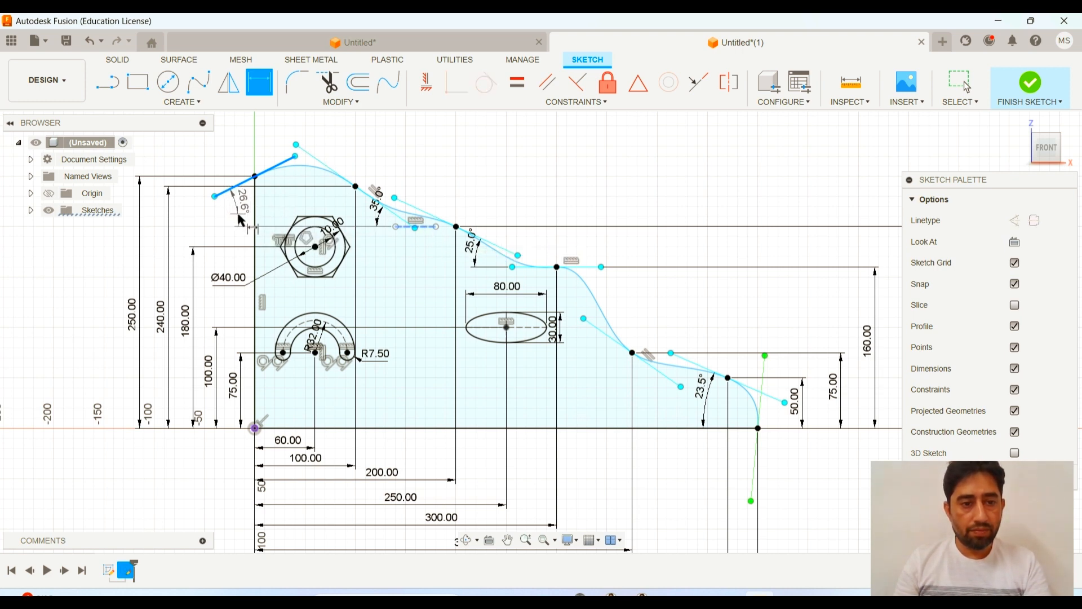
click(238, 216)
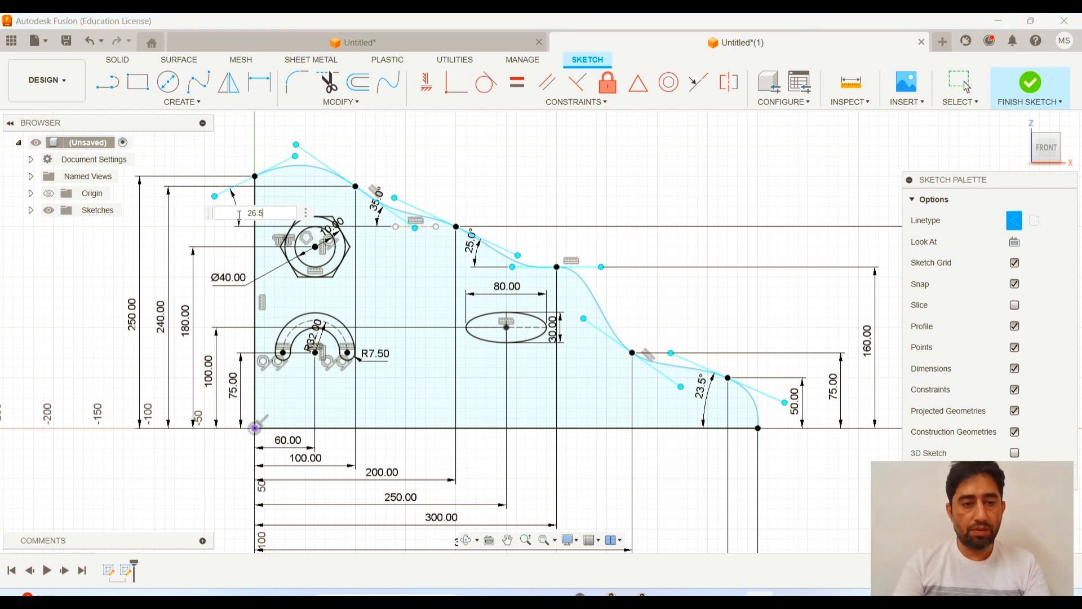
text(26.5)
key(Return)
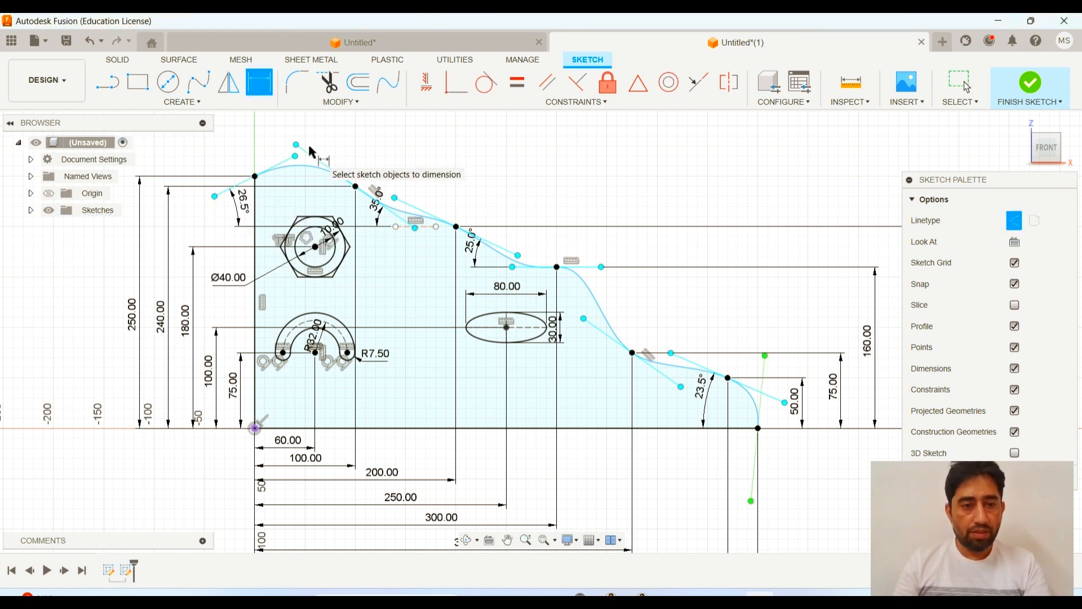
Step: Set the length of the tangent handle at the spline's first point to 50 mm
click(279, 164)
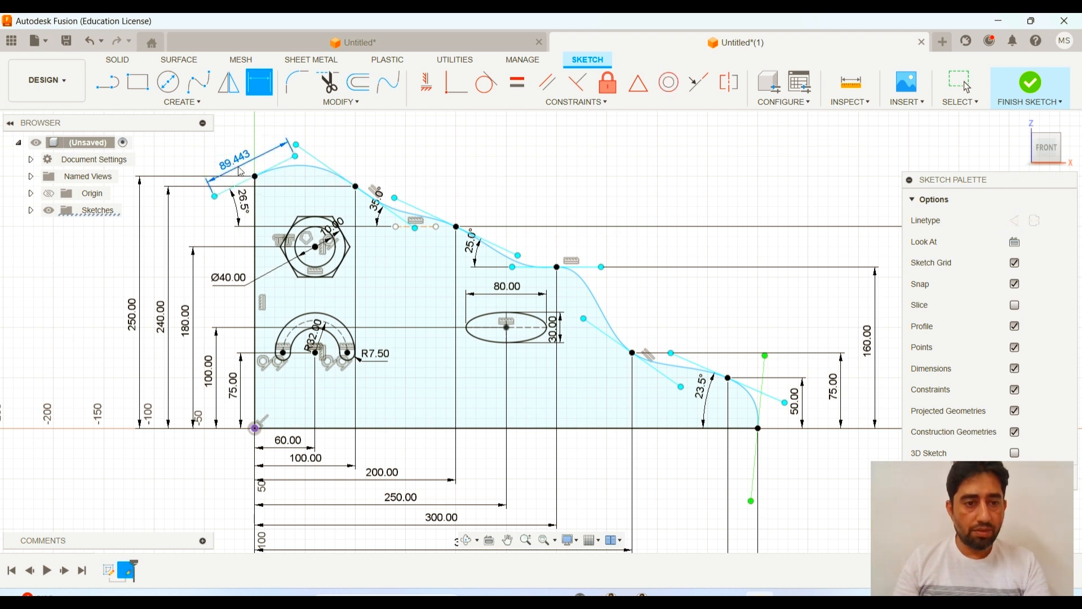
click(241, 171)
text(50)
key(Return)
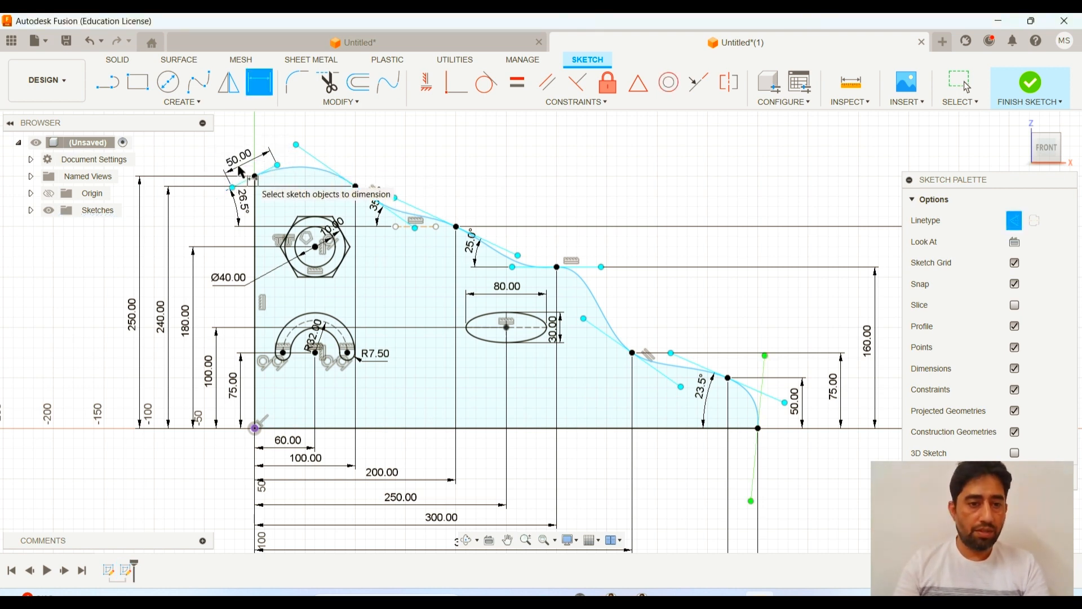
Step: Freehand-adjust the spline's tangent handles, slightly lengthening the one at the fourth point and shortening the one at the second point
click(321, 164)
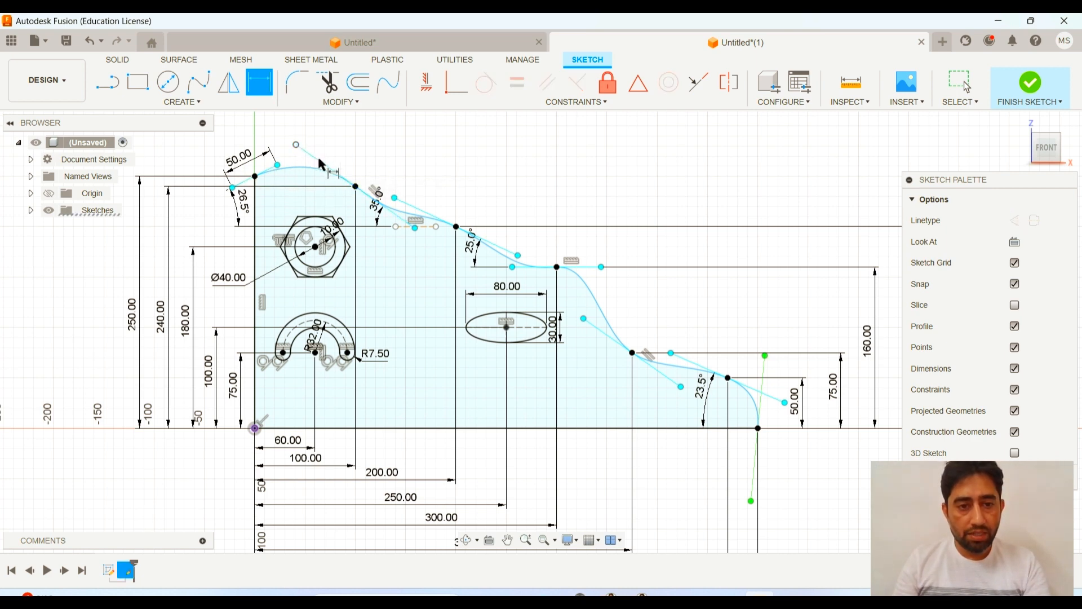
key(Escape)
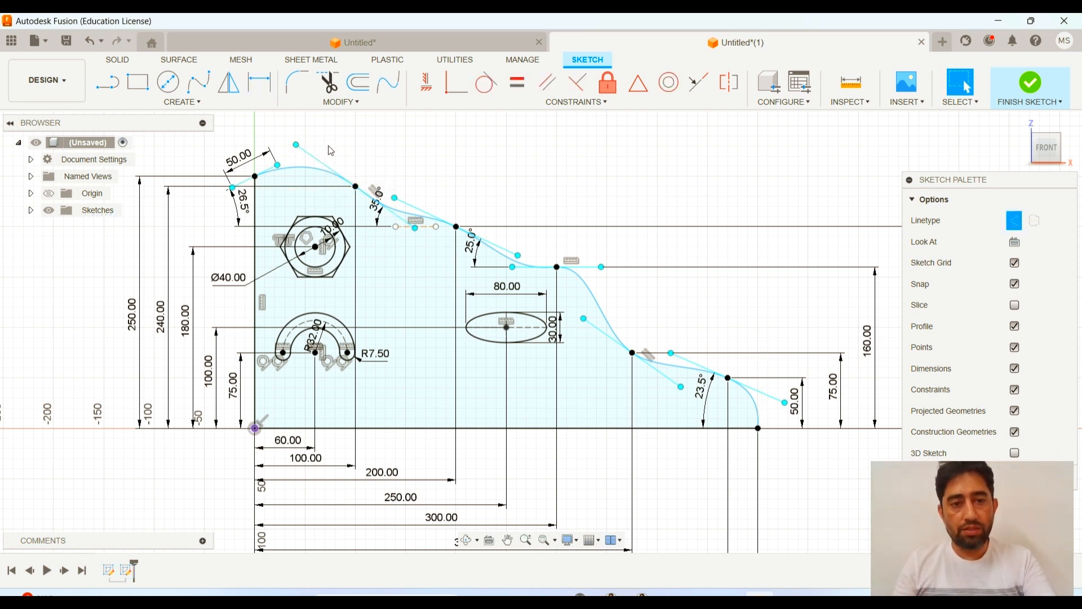
mouse_move(602, 268)
mouse_down()
mouse_move(638, 270)
mouse_move(606, 271)
mouse_up()
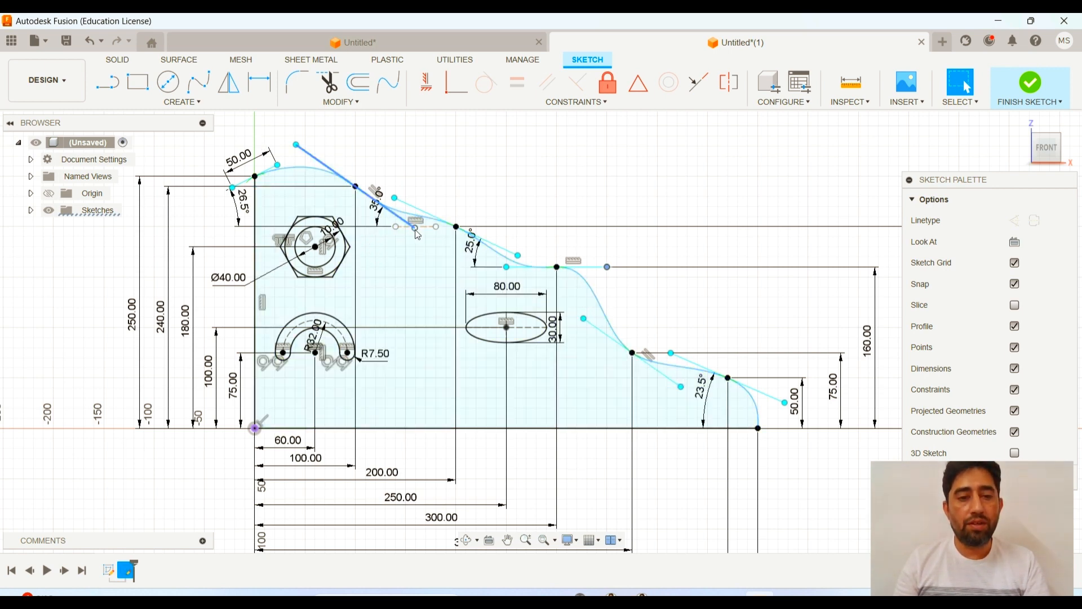
drag(415, 227, 401, 224)
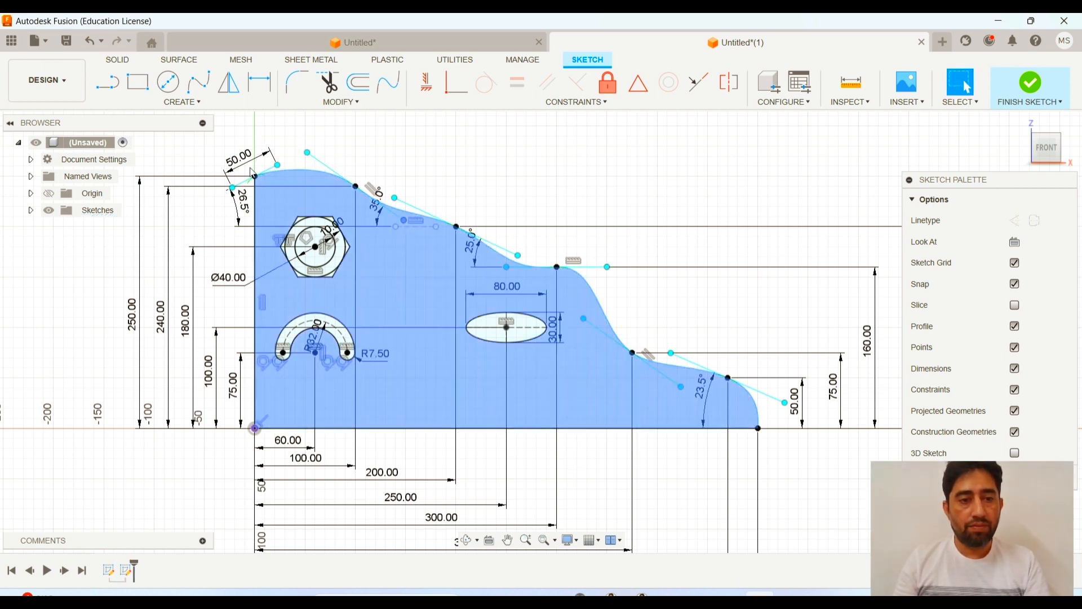
Step: Make the spline's tangent handles at the first, second, third and sixth points equal in length
click(273, 175)
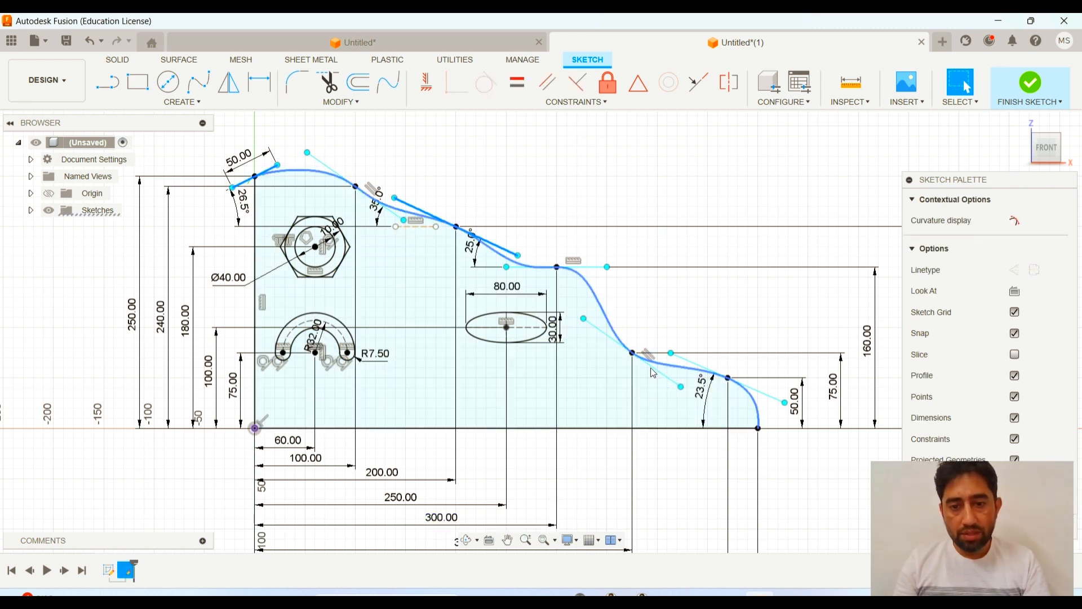
click(518, 82)
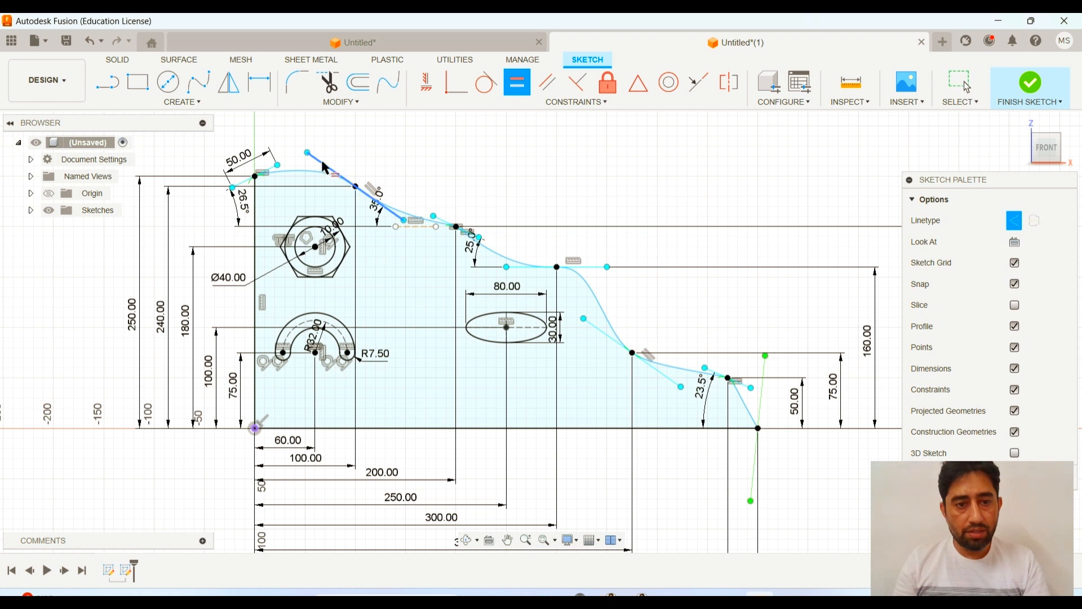
click(348, 183)
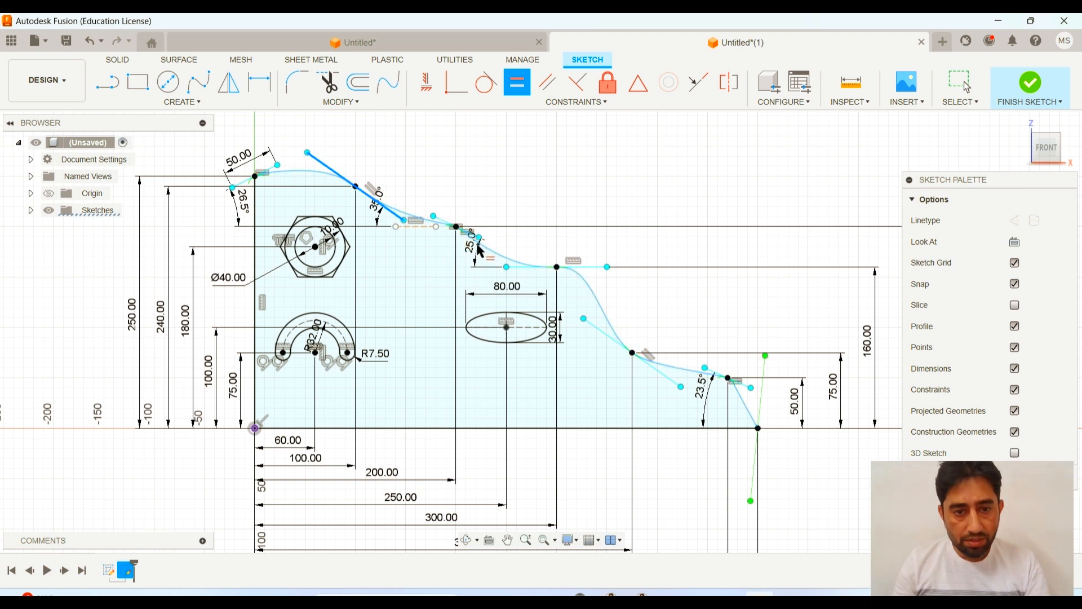
scroll(450, 232, up, 5)
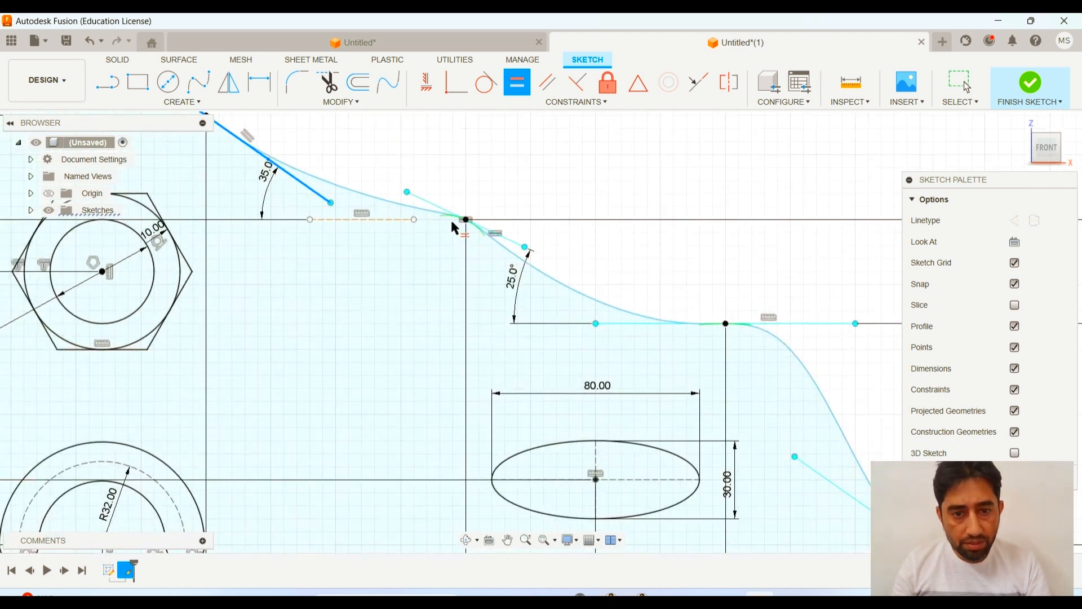
scroll(652, 273, down, 6)
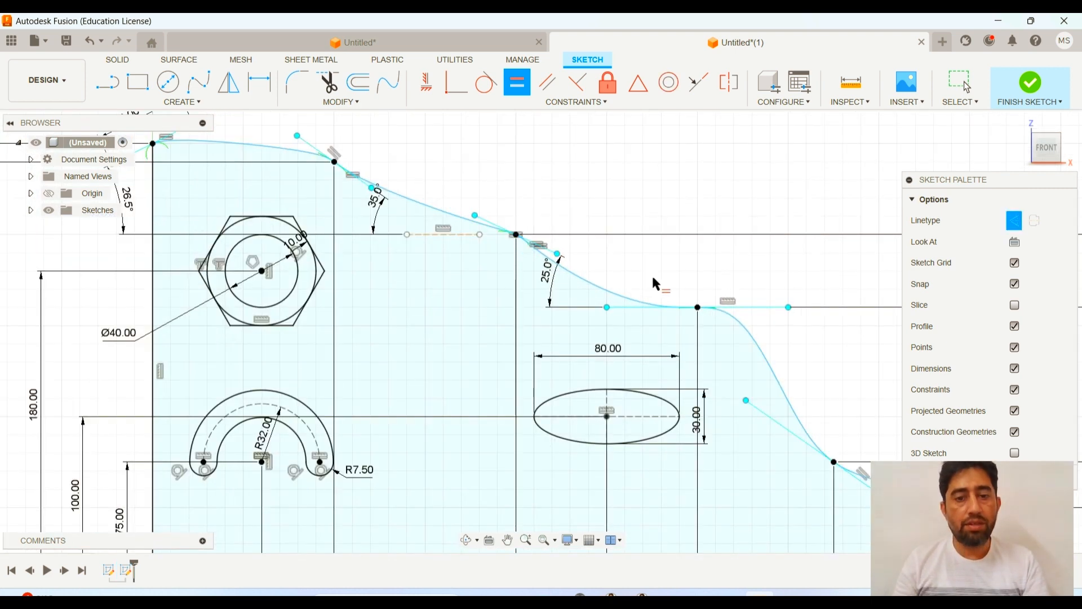
middle_drag(667, 276, 549, 221)
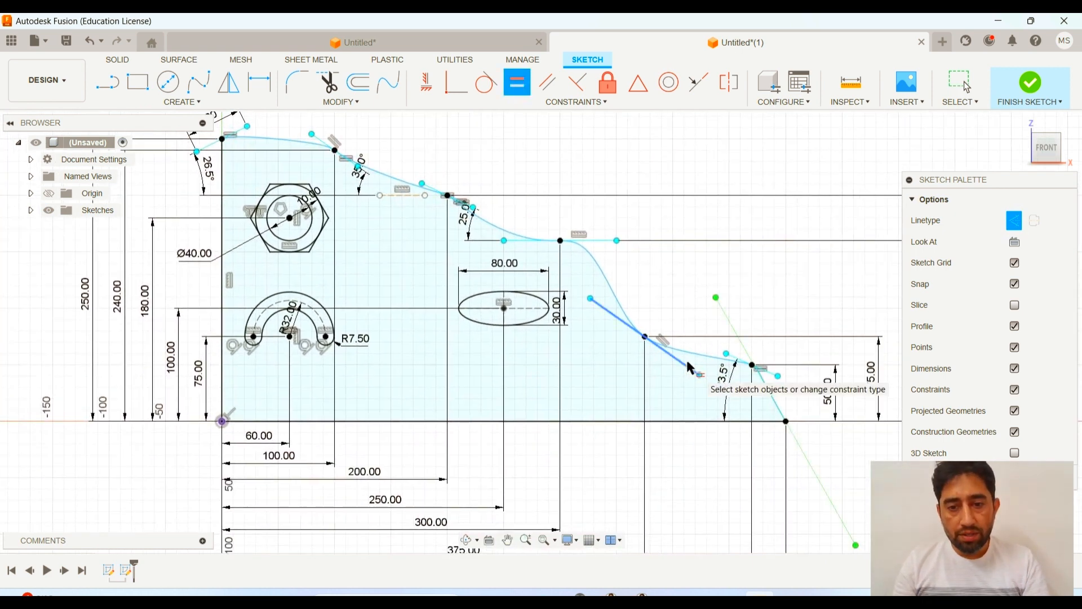
click(691, 367)
click(518, 86)
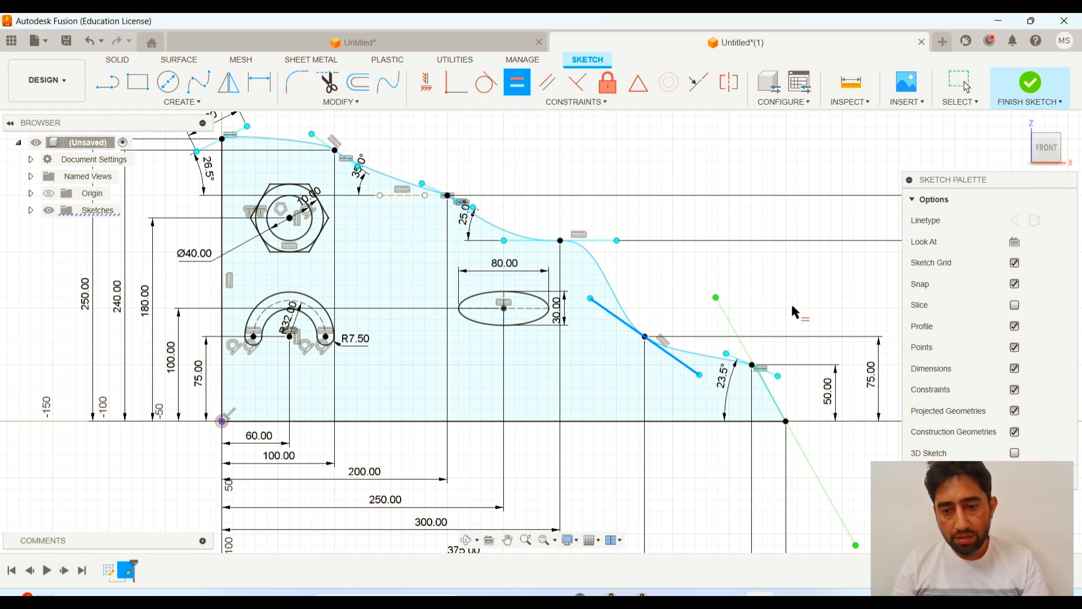
key(Escape)
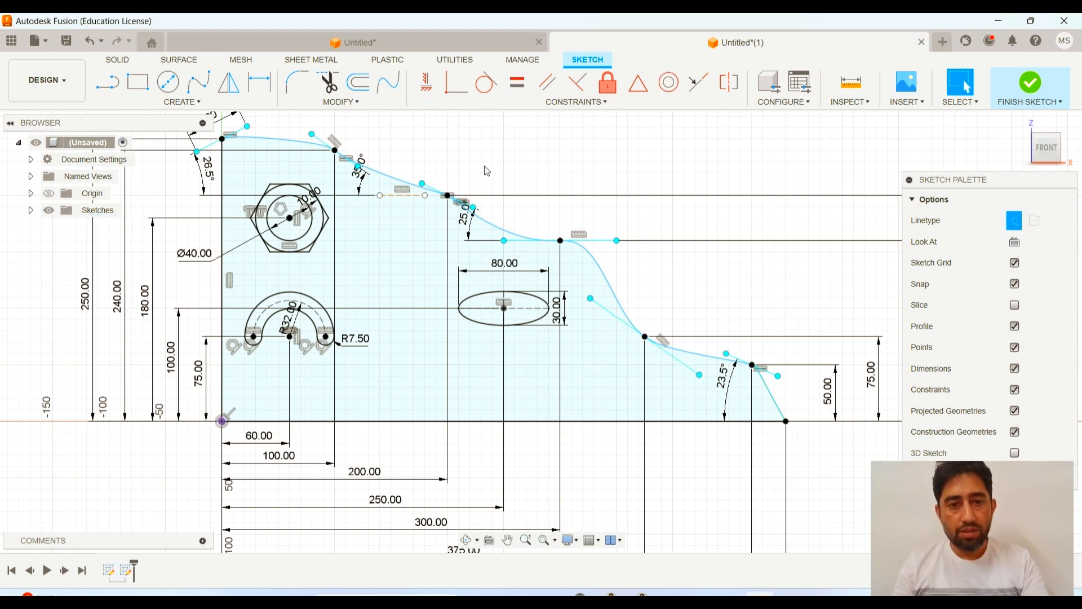
Step: Try to dimension the length of the tangent handle at the spline's second point
scroll(430, 189, down, 2)
scroll(430, 160, up, 2)
scroll(403, 167, up, 3)
middle_drag(379, 127, 502, 207)
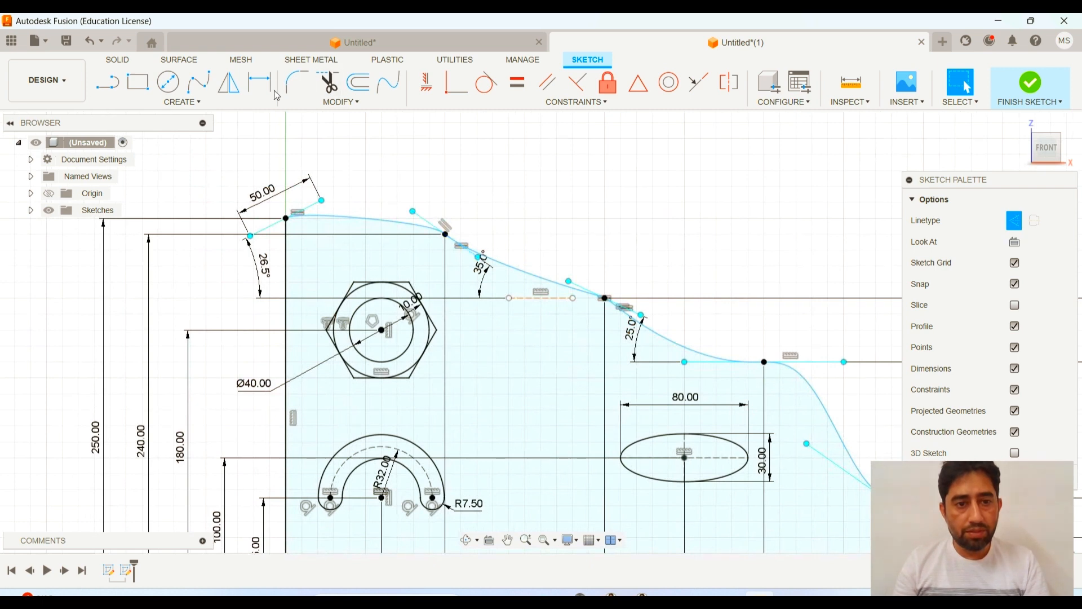
key(d)
click(427, 225)
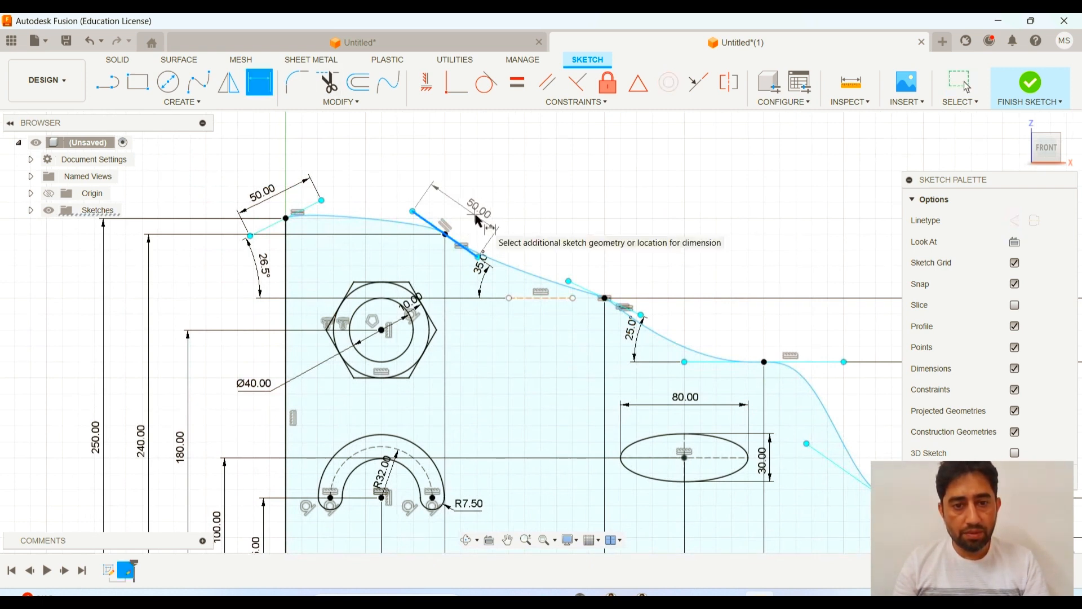
click(483, 221)
click(677, 354)
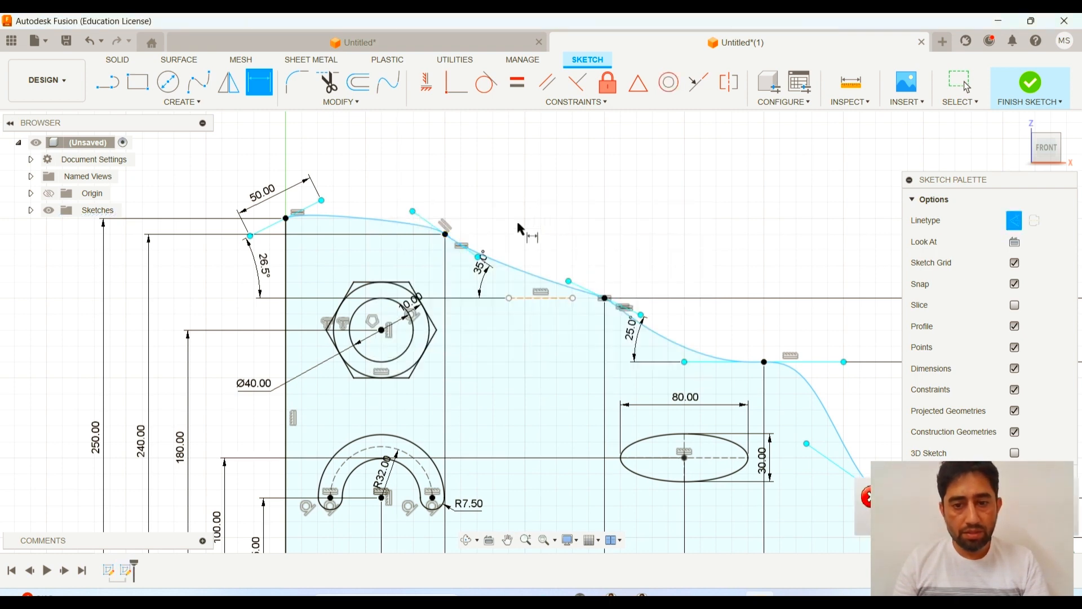
mouse_move(687, 346)
middle_down()
mouse_move(652, 244)
mouse_move(615, 237)
middle_up()
middle_drag(196, 145, 330, 190)
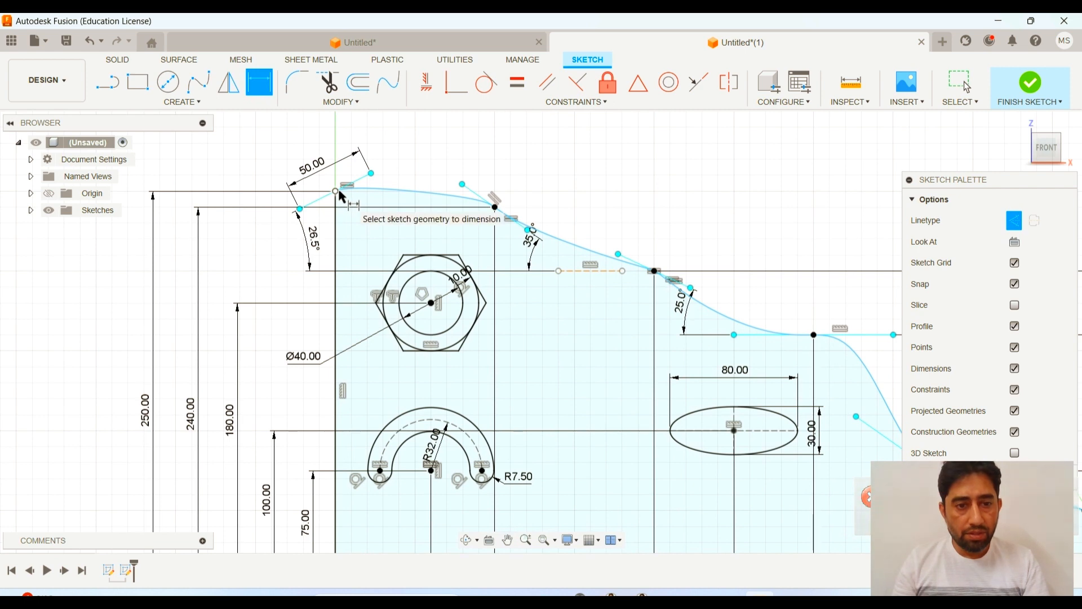
key(Escape)
click(395, 192)
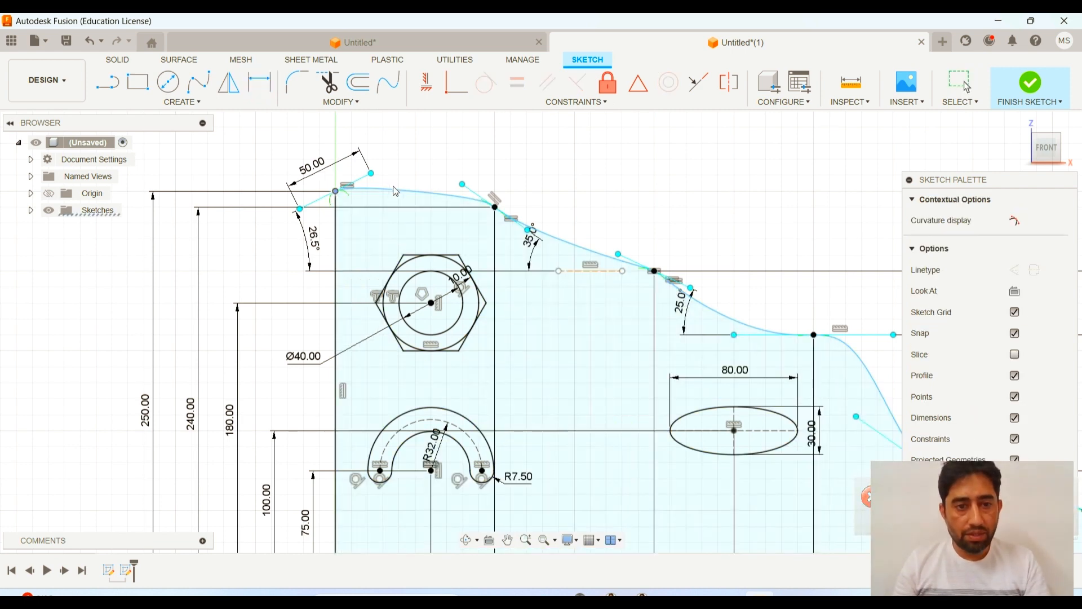
scroll(592, 204, down, 2)
mouse_move(579, 195)
middle_down()
mouse_move(548, 172)
mouse_move(461, 149)
middle_up()
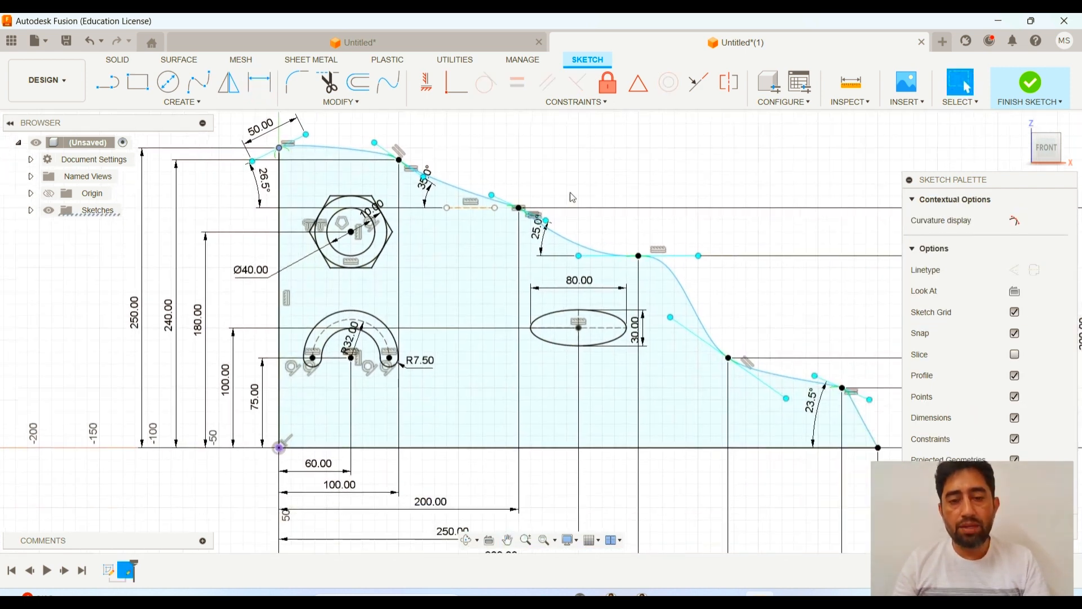
click(492, 195)
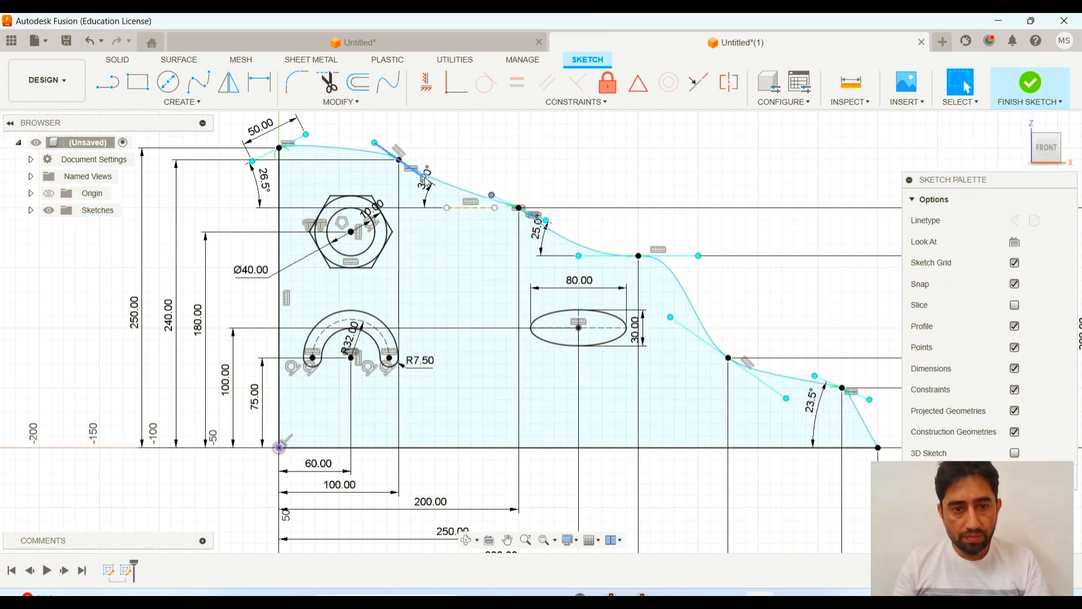
click(424, 176)
Step: Shorten the horizontal tangent handle at the spline's fourth point and make the fifth point's handle equal to it
mouse_move(659, 281)
middle_down()
mouse_move(637, 266)
mouse_move(591, 263)
middle_up()
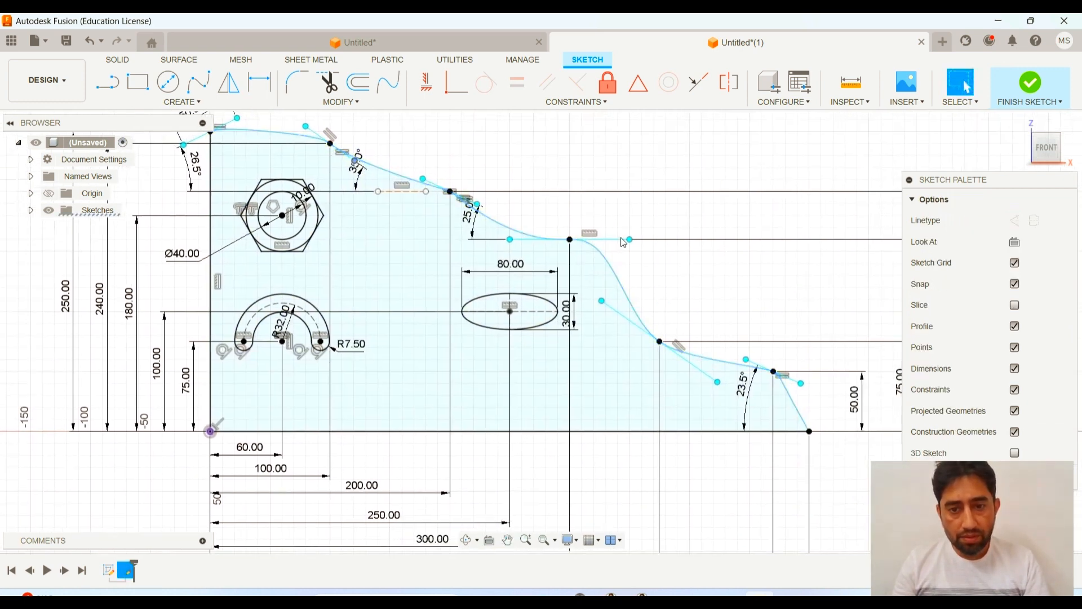
mouse_move(632, 244)
mouse_down()
mouse_move(641, 242)
mouse_move(623, 242)
mouse_up()
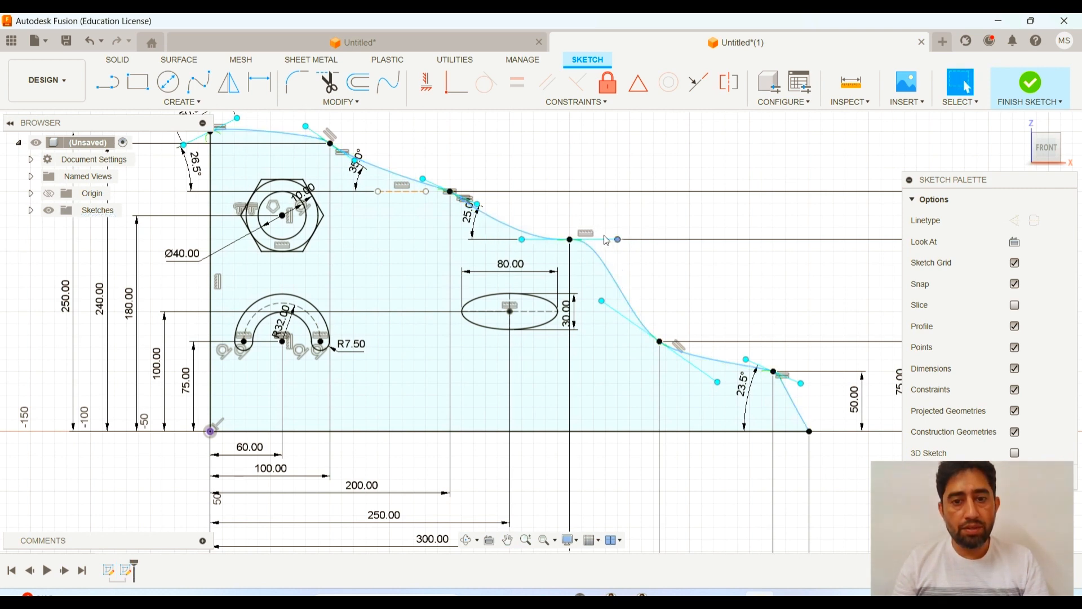
click(609, 244)
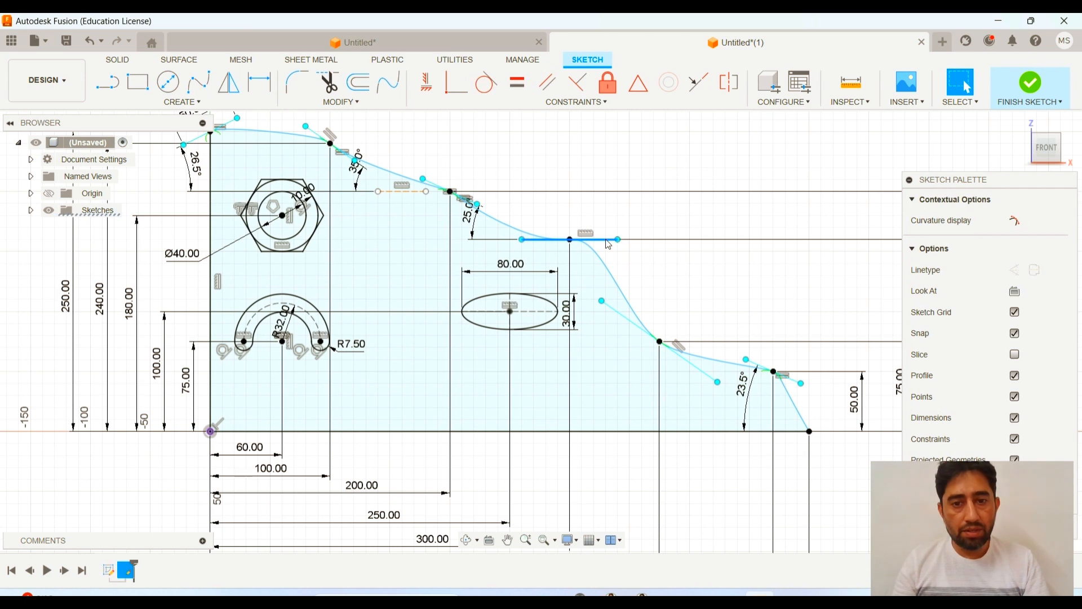
click(702, 376)
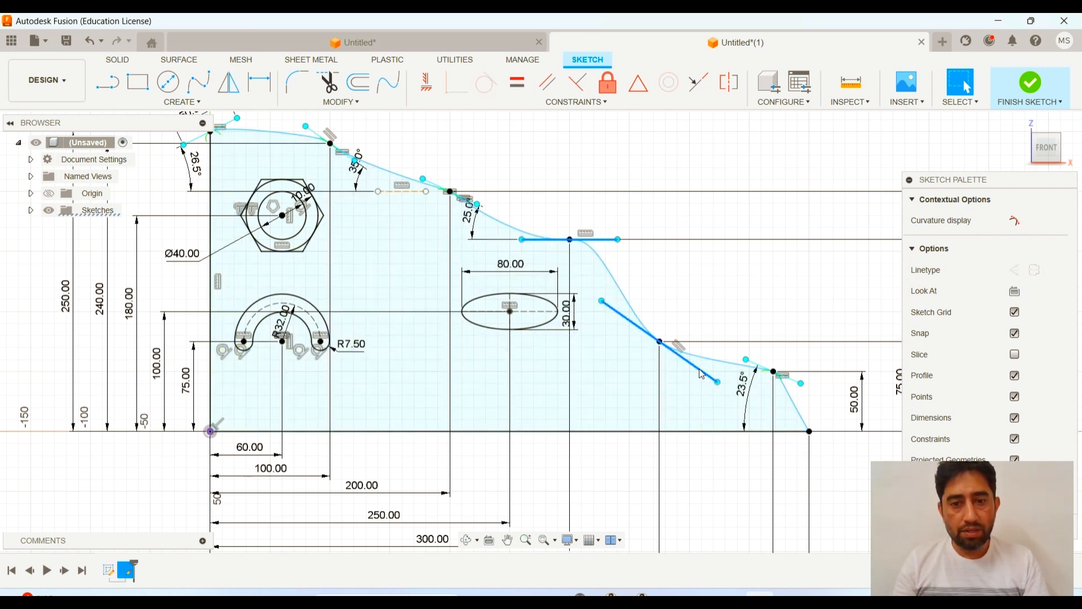
click(519, 90)
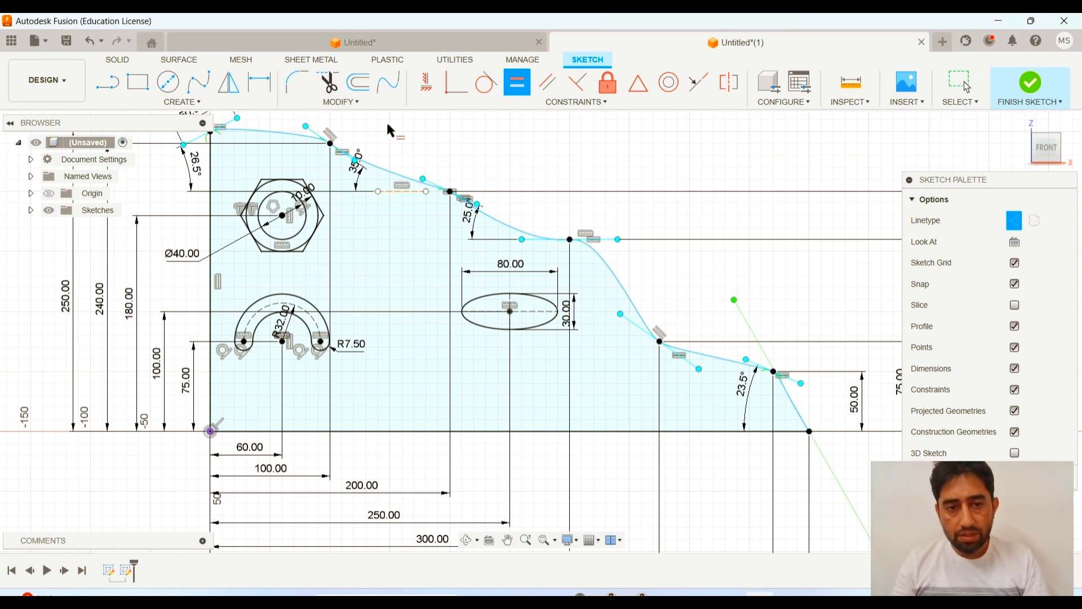
Step: Dimension the horizontal tangent handle at the spline's fourth point as 80 mm long
key(d)
click(589, 239)
click(566, 206)
key(Return)
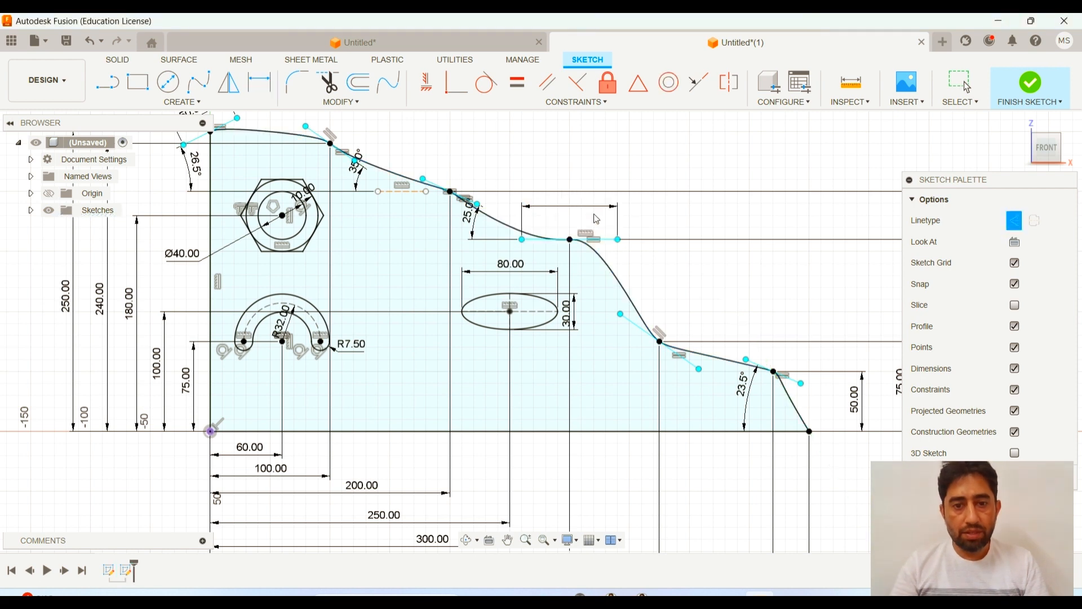
Step: Set the angle between the sixth point's tangent handle and the base line to 20°
scroll(600, 303, down, 3)
scroll(743, 369, up, 5)
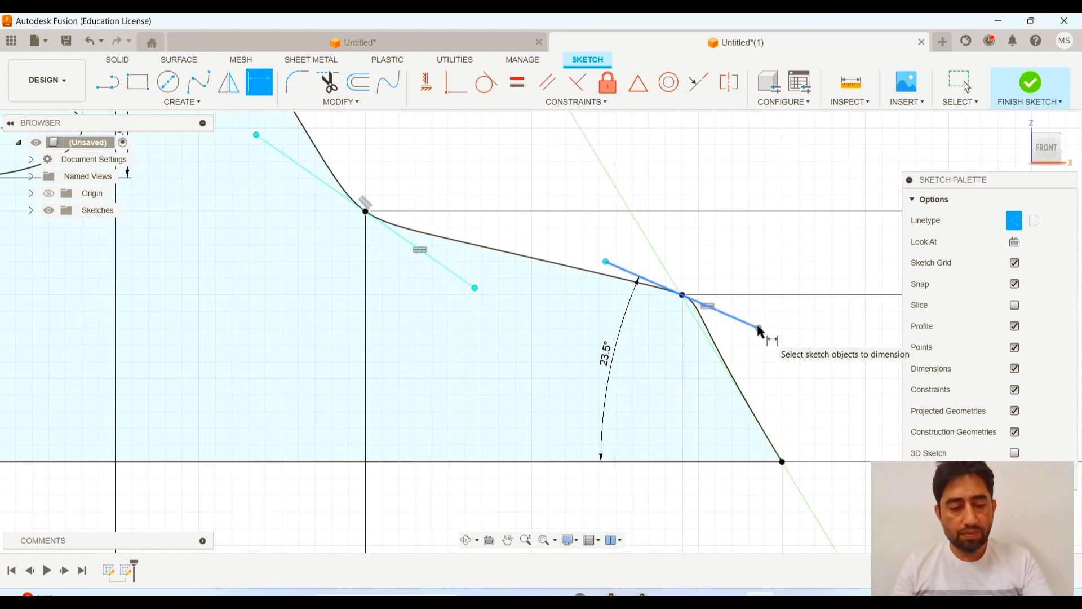
key(Escape)
scroll(660, 307, up, 2)
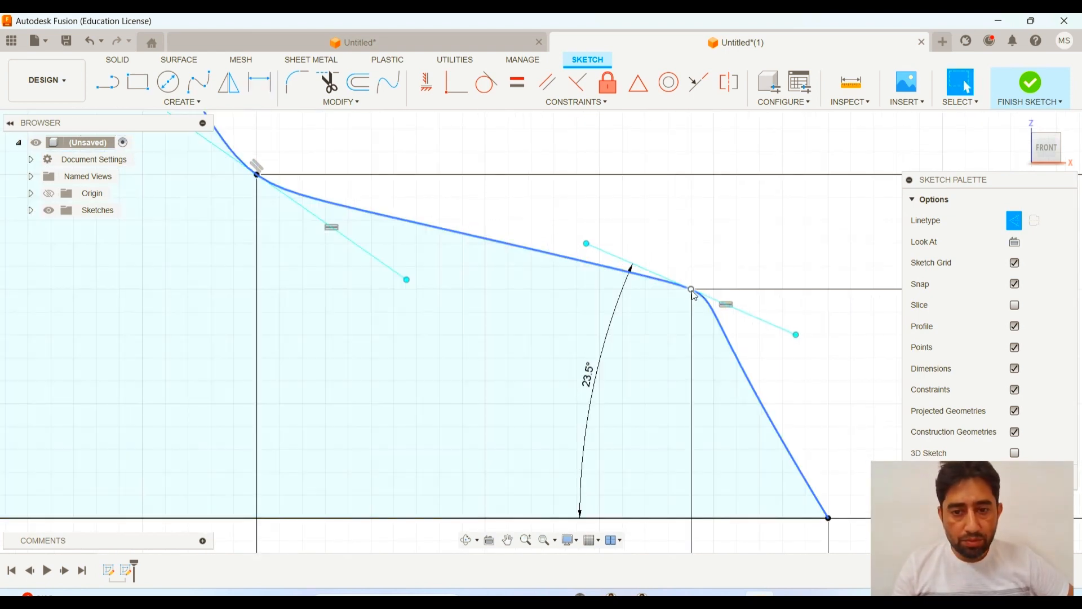
scroll(641, 386, down, 2)
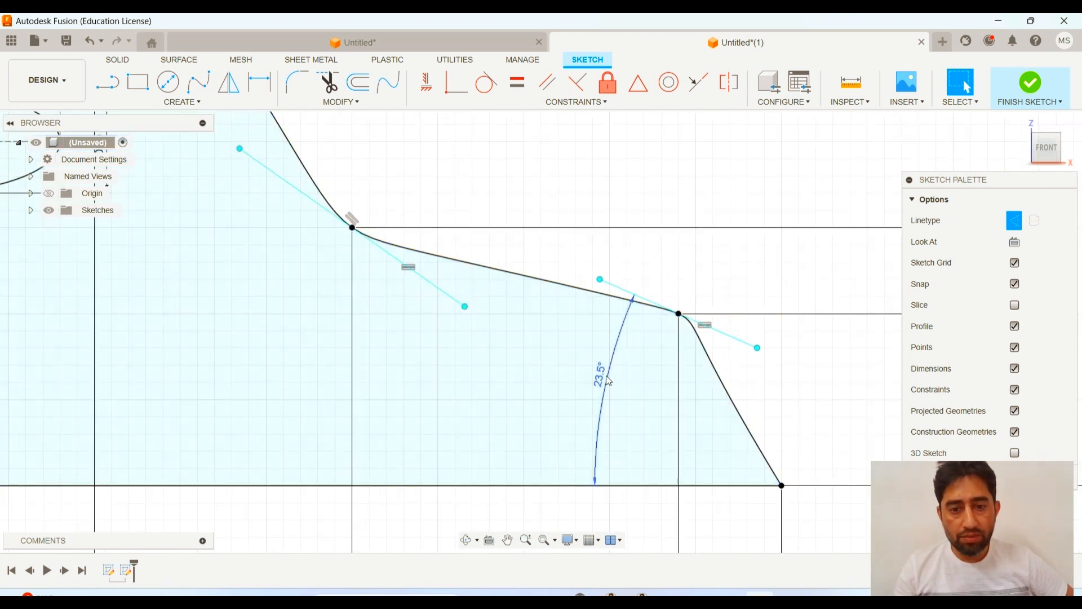
double_click(604, 385)
text(20)
key(Return)
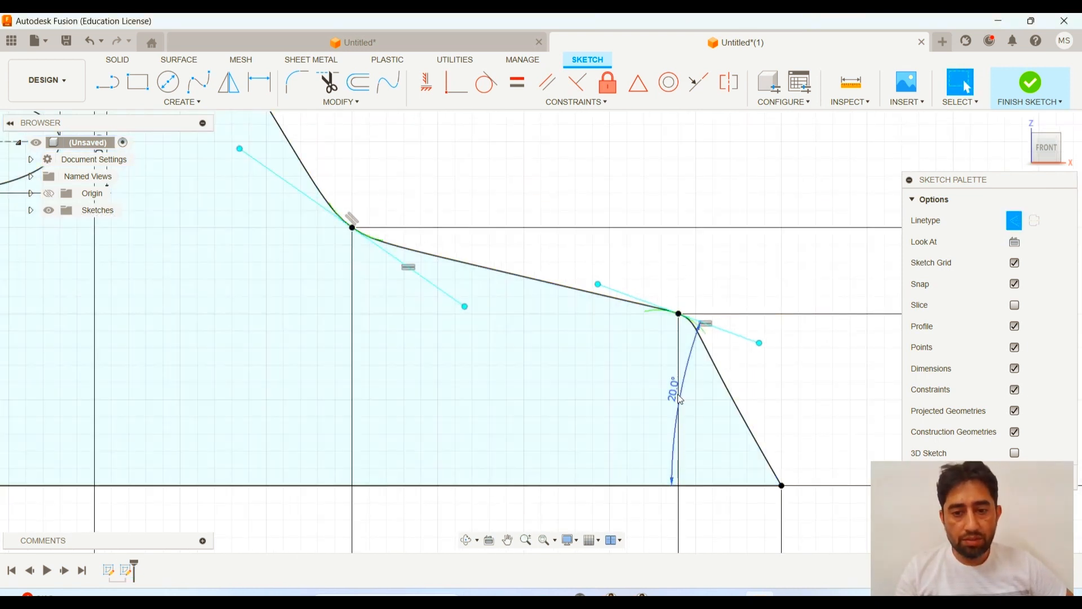
Step: Set the angle between the sixth point's tangent handle and the base line to 50°
double_click(680, 399)
text(50)
key(Return)
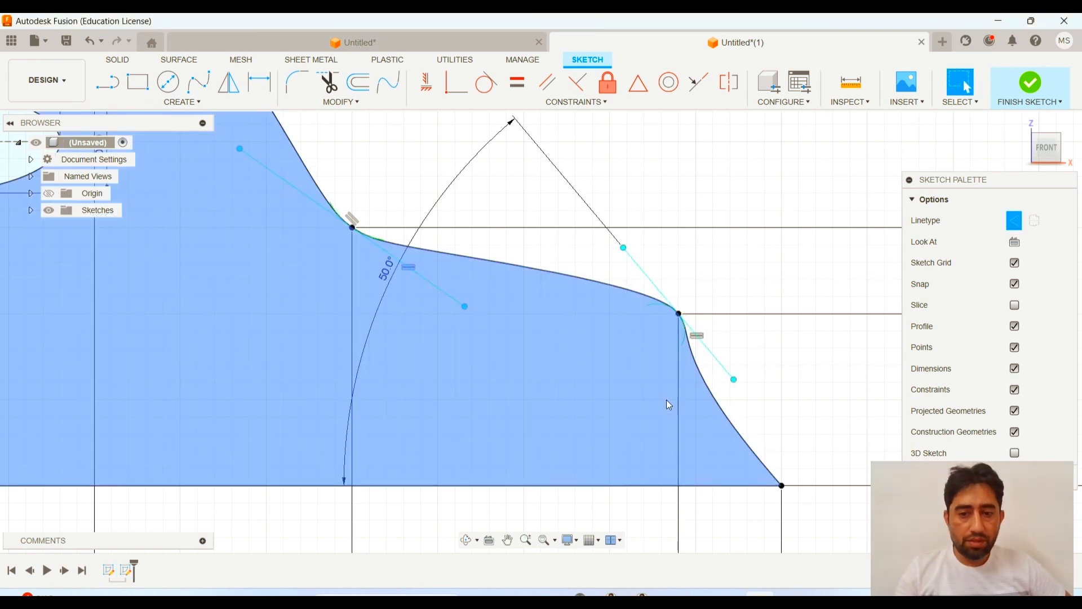
scroll(604, 391, down, 5)
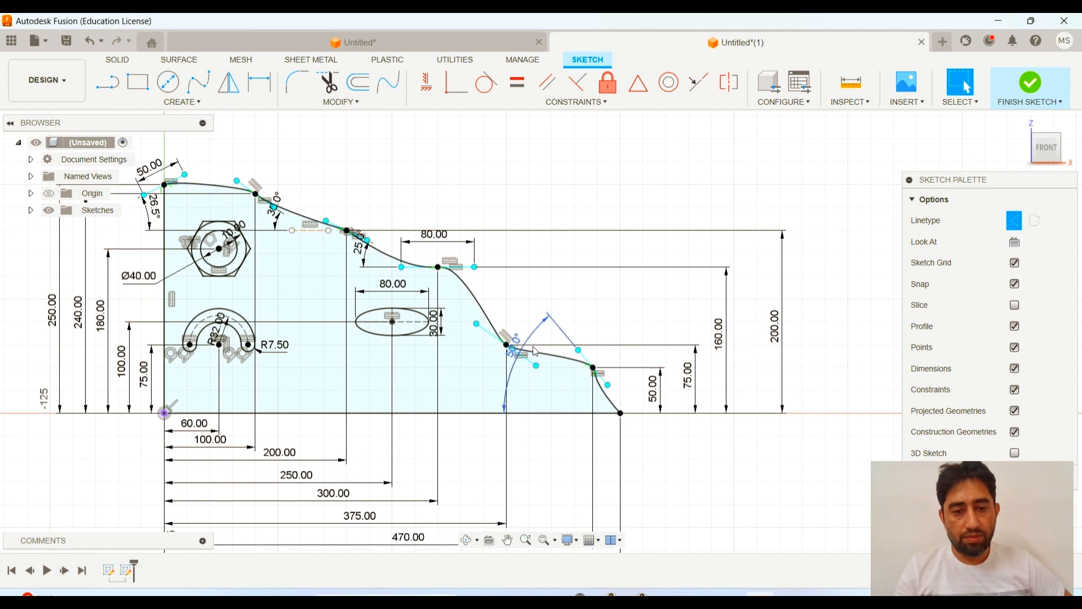
Step: Place the sixth handle's angle dimension inside the profile beside that point and set the angle to 15°
drag(514, 343, 577, 384)
click(570, 384)
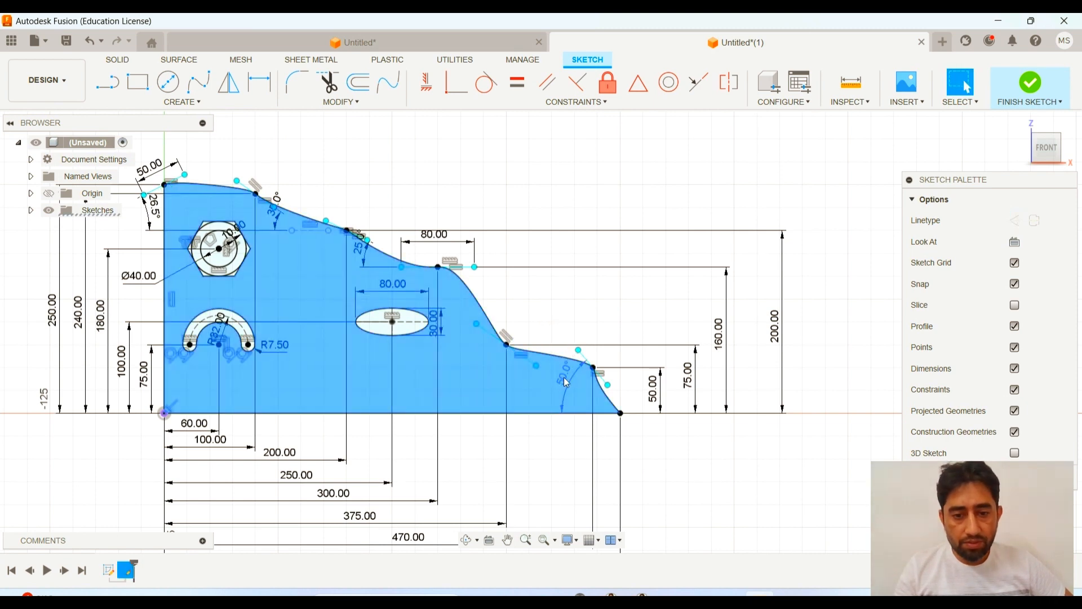
double_click(567, 383)
text(15)
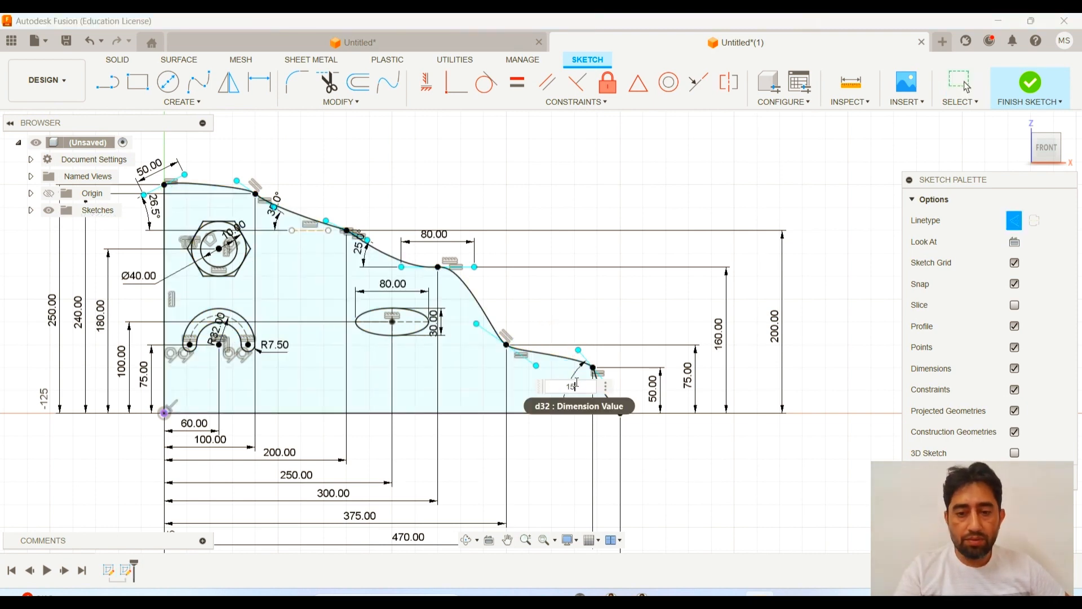
key(Return)
Step: Set the length of the tangent handle at the spline's first point to 60 mm
scroll(615, 384, up, 3)
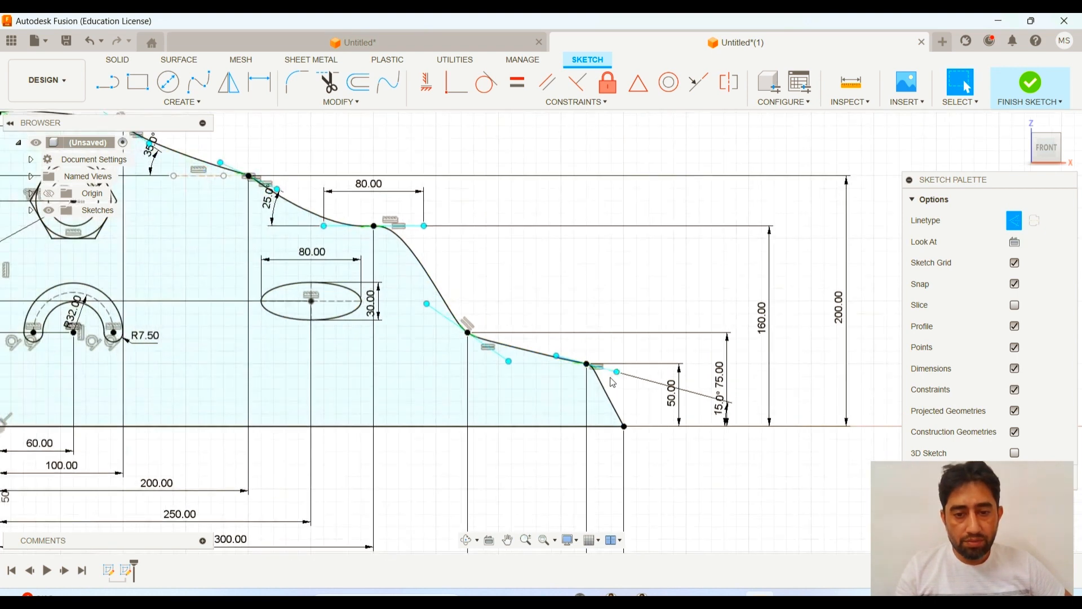
scroll(244, 293, down, 2)
mouse_move(200, 259)
middle_down()
mouse_move(455, 329)
mouse_move(482, 354)
middle_up()
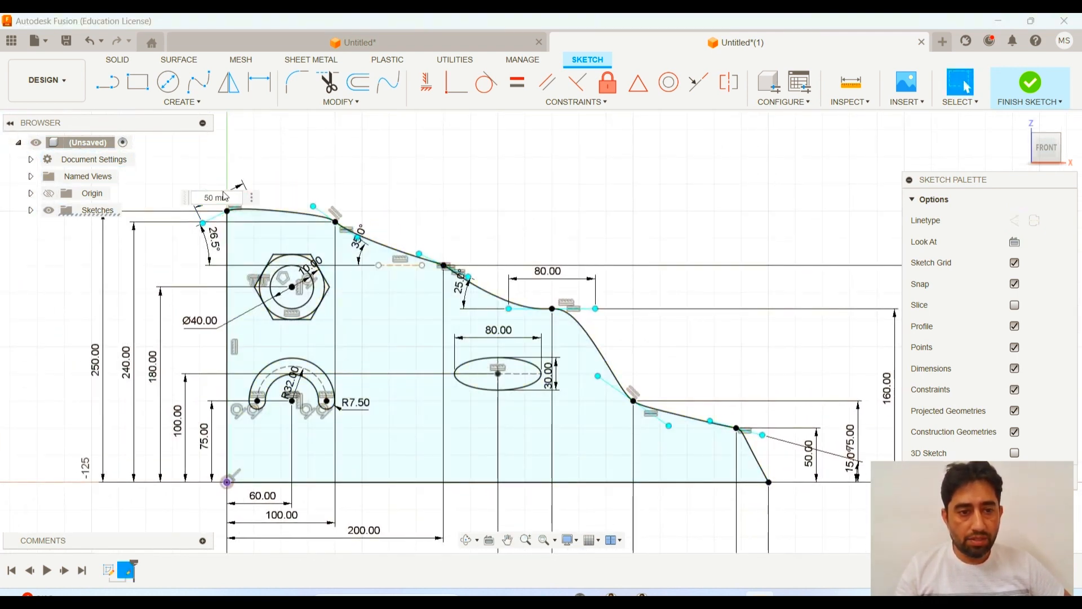
double_click(216, 193)
text(60)
key(Return)
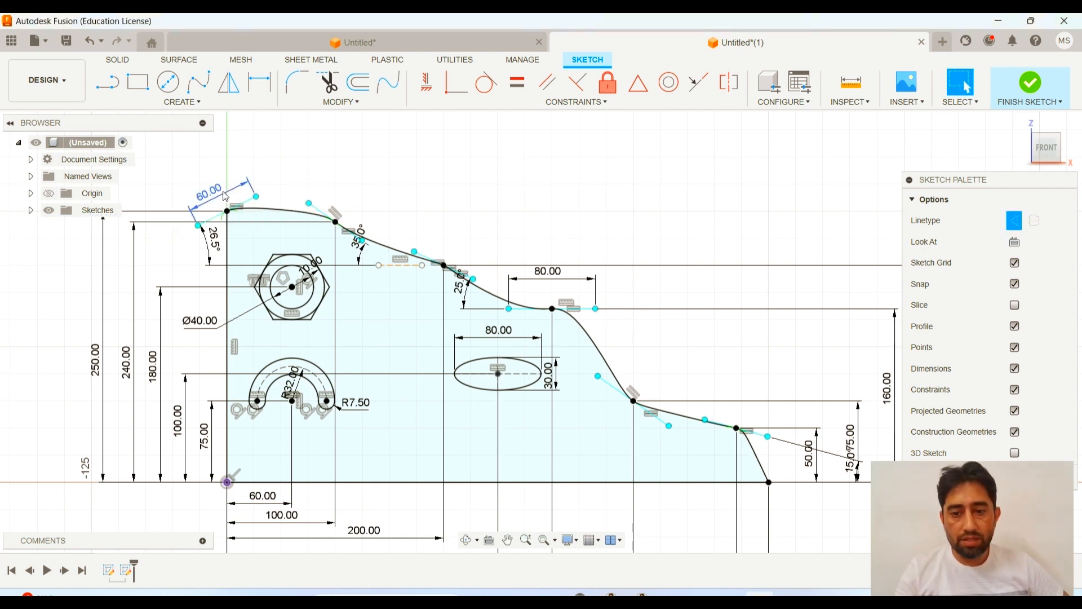
Step: Compare the whole dimensioned sketch with the Example 07 reference drawing in Microsoft Word, returning to Fusion after the check
scroll(519, 219, down, 2)
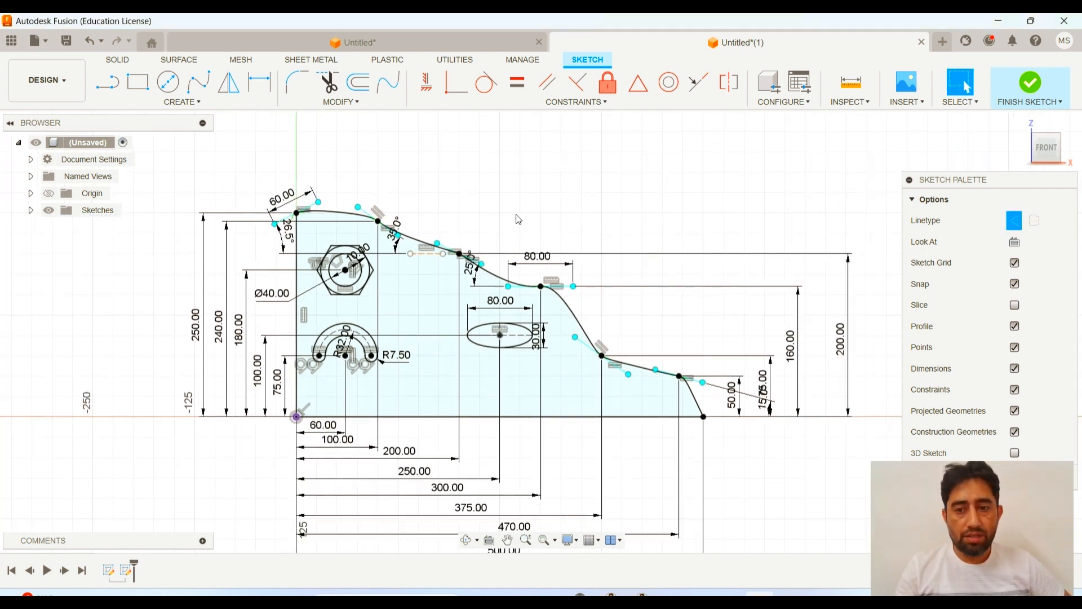
scroll(533, 206, down, 1)
scroll(542, 204, down, 1)
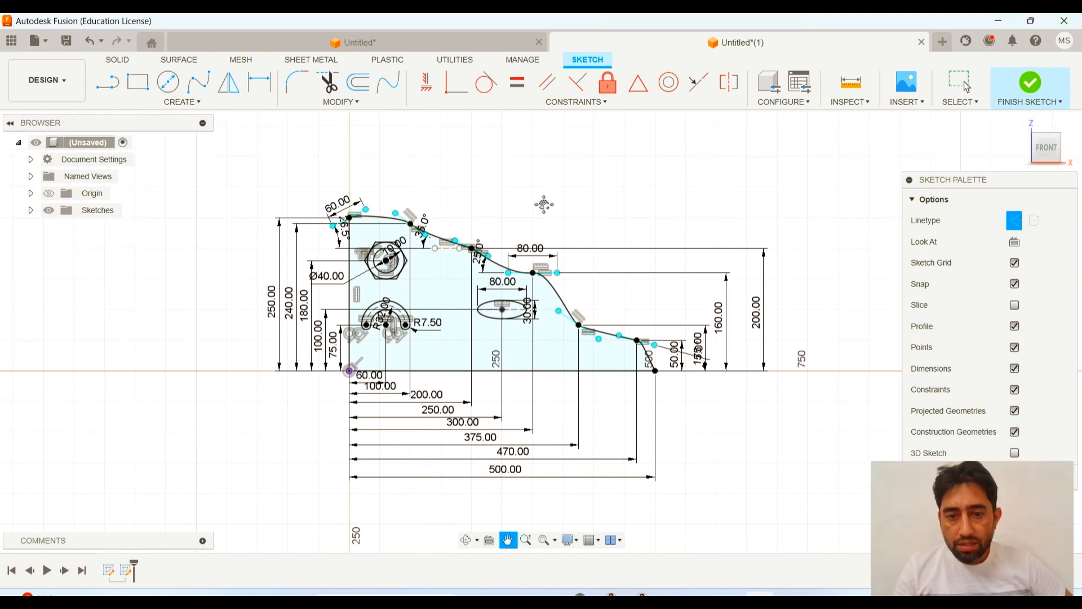
mouse_move(728, 595)
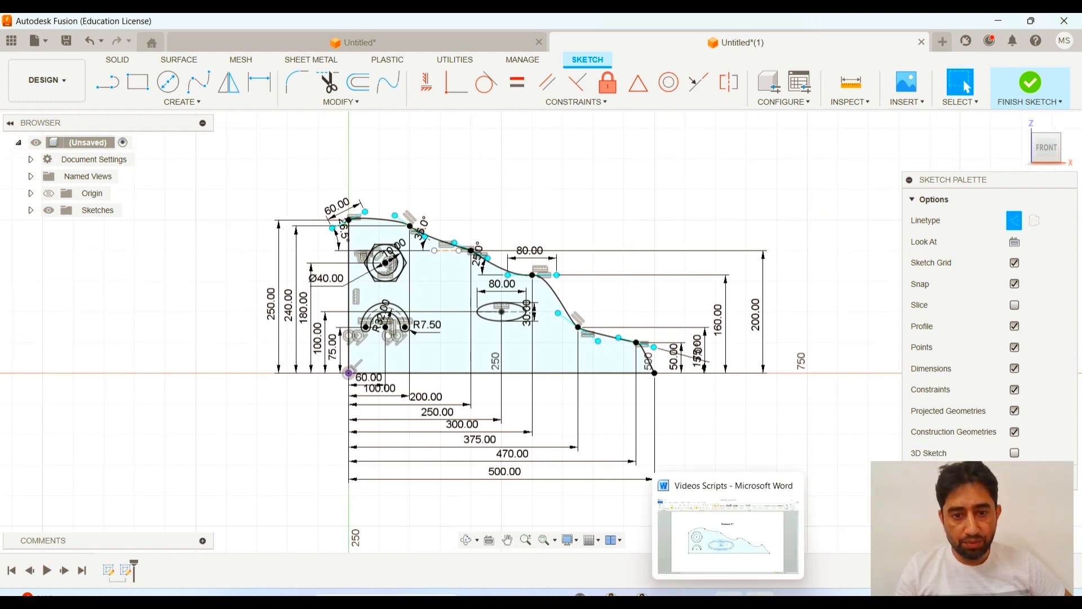
click(728, 595)
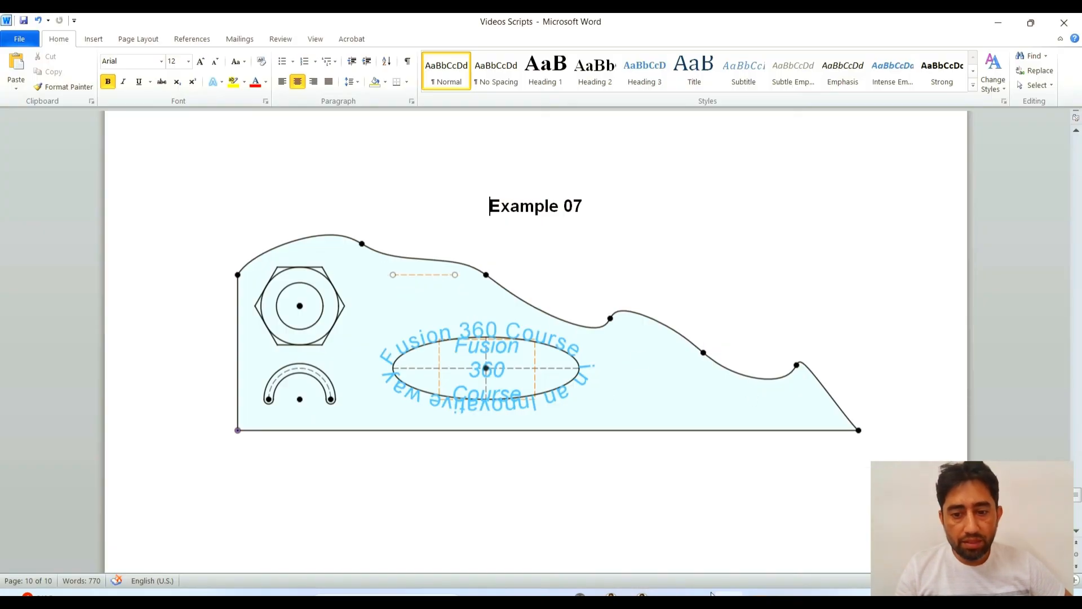
click(729, 595)
scroll(634, 350, up, 5)
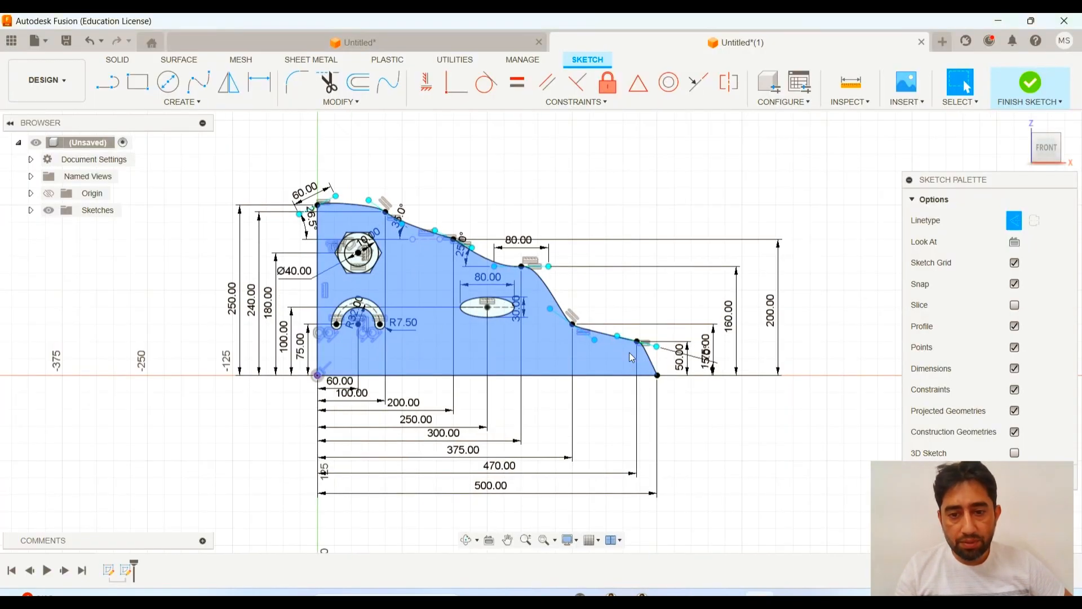
Step: Examine the tangent handle at the spline's sixth point, followed by the overall profile with nothing selected
scroll(640, 343, up, 4)
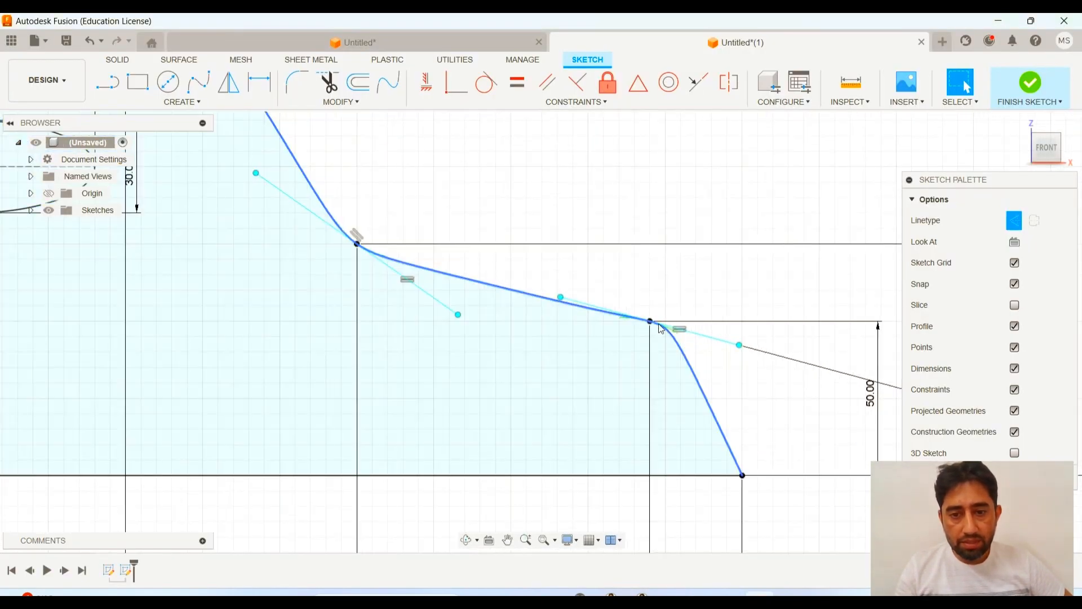
click(739, 345)
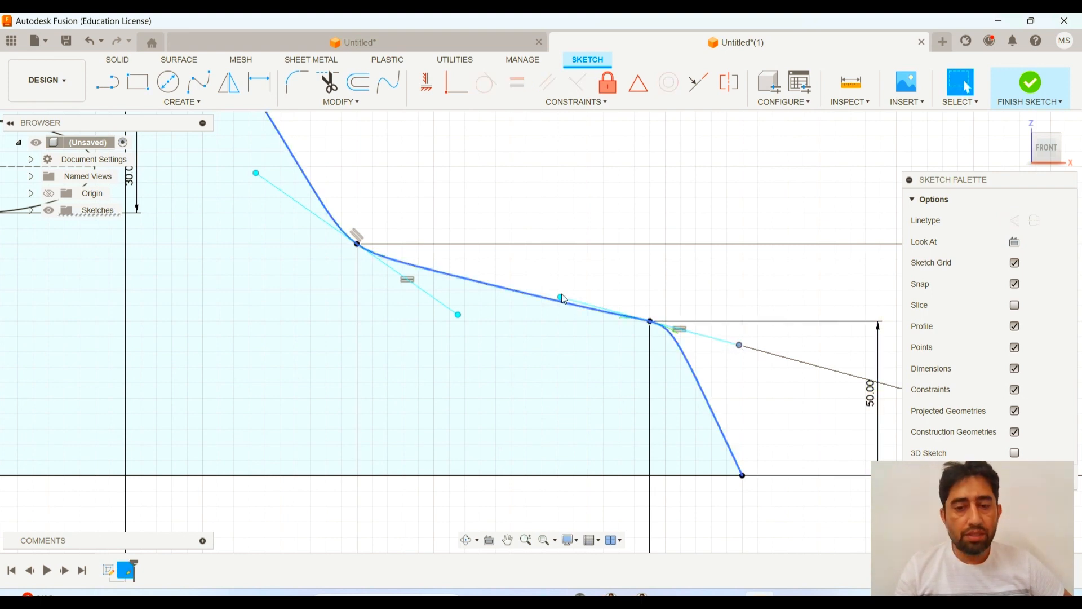
scroll(513, 365, down, 8)
scroll(309, 357, down, 1)
middle_drag(343, 366, 524, 377)
middle_drag(458, 373, 441, 368)
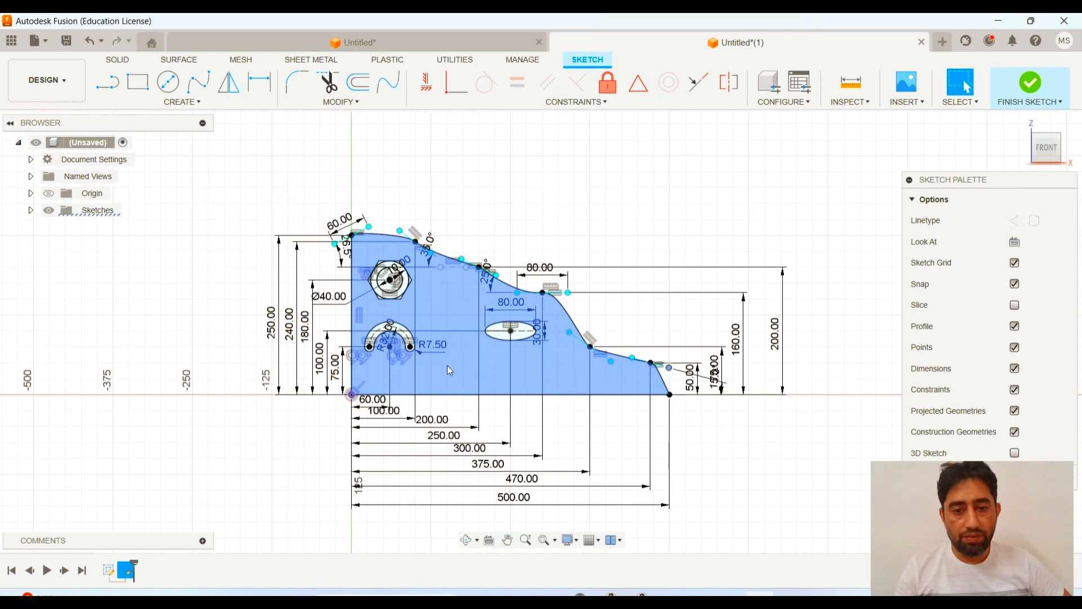
click(166, 460)
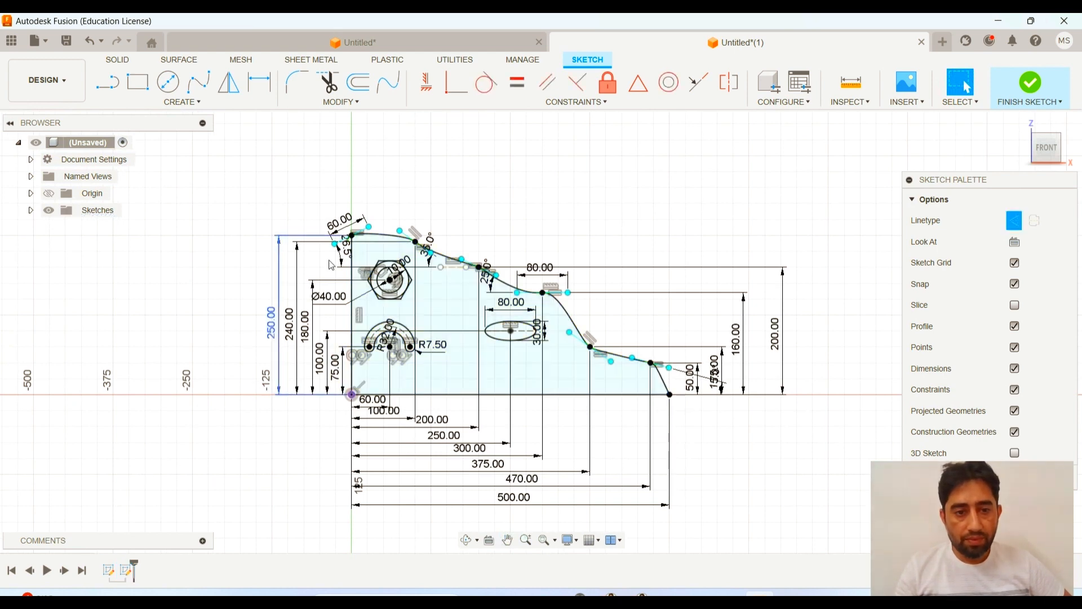
Step: Move the angle dimension of the first spline point's handle outside the profile's left edge and finish the sketch
scroll(362, 225, up, 2)
scroll(363, 225, up, 1)
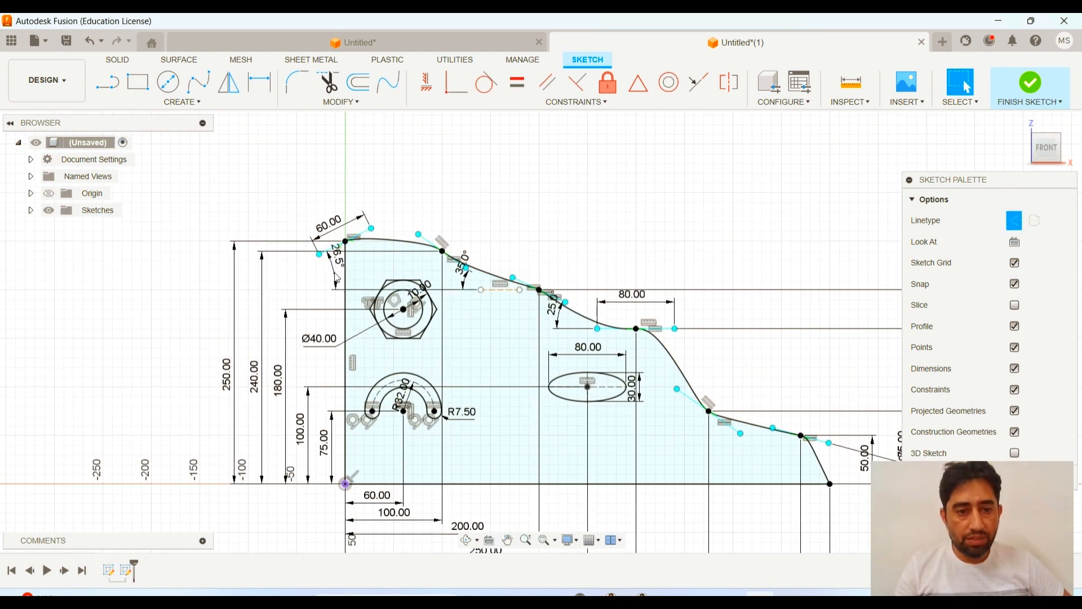
drag(342, 280, 317, 292)
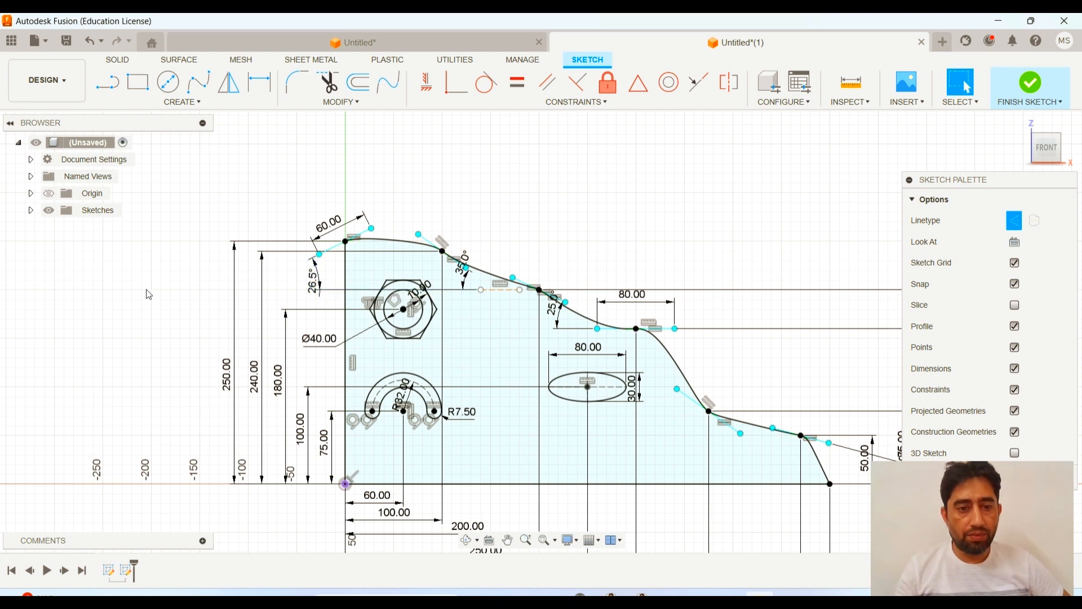
scroll(272, 320, down, 2)
scroll(382, 333, up, 1)
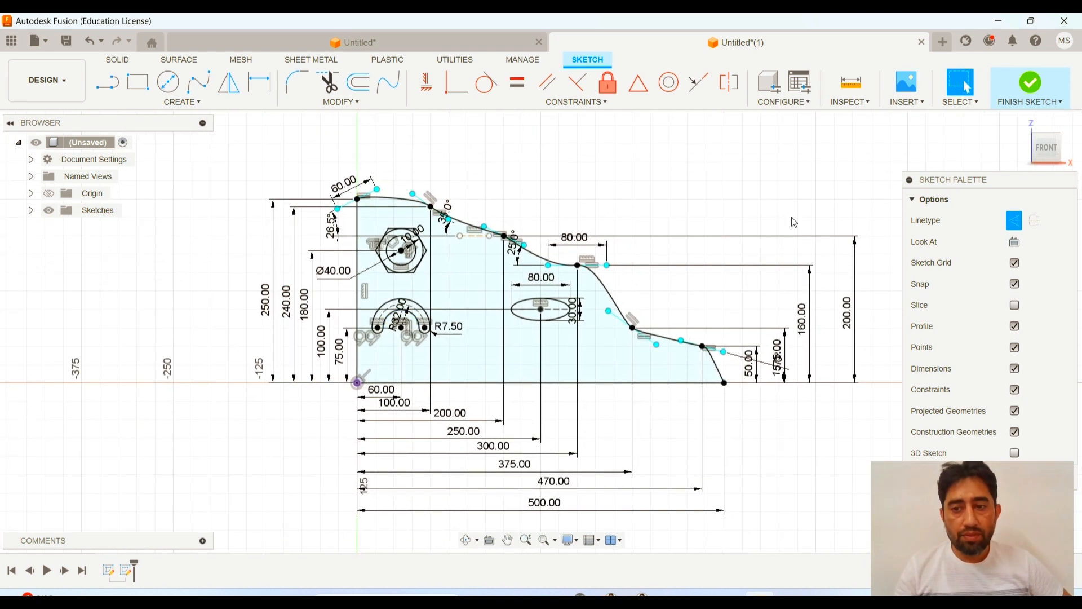
click(1031, 86)
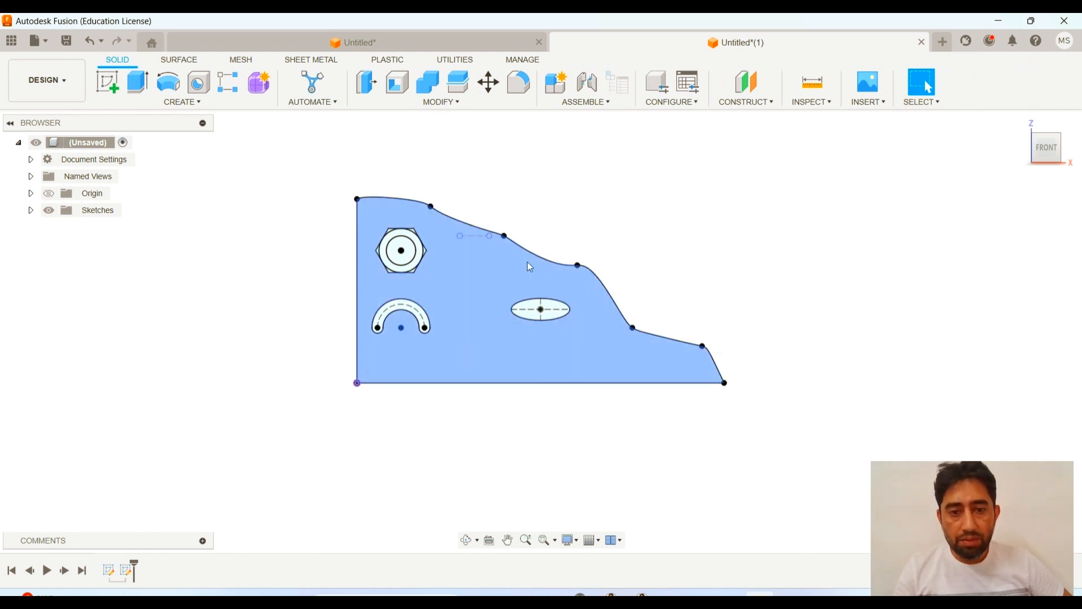
click(728, 593)
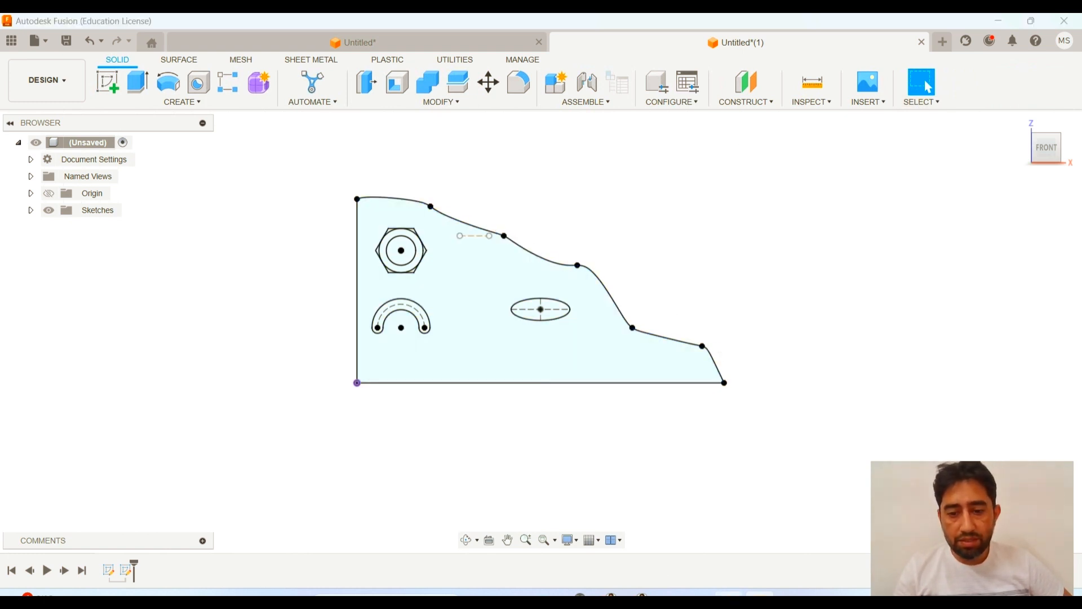
click(759, 593)
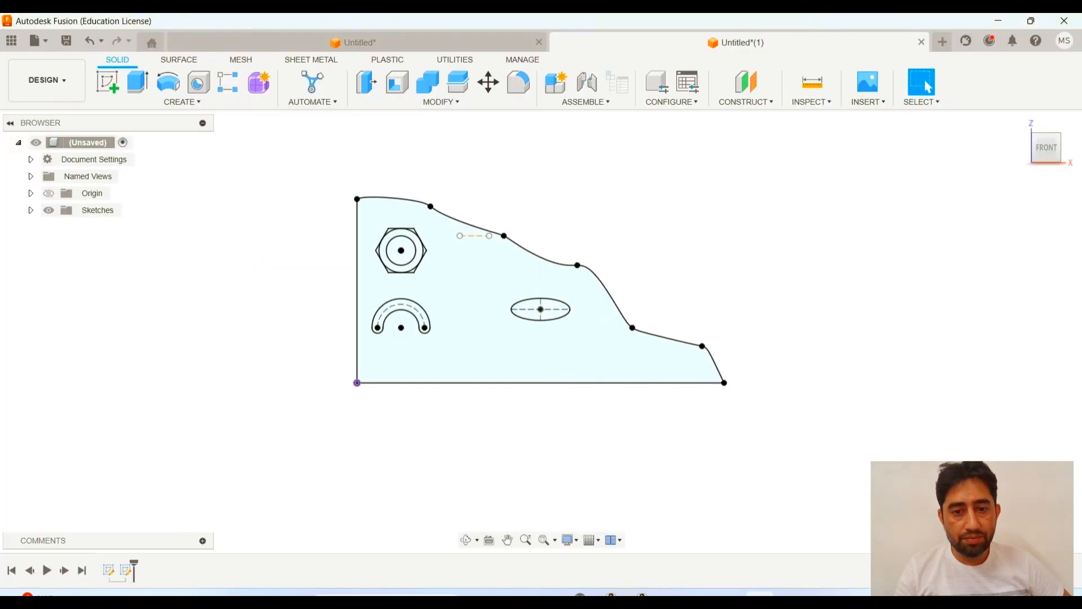
key(alt+Tab)
key(alt+Tab)
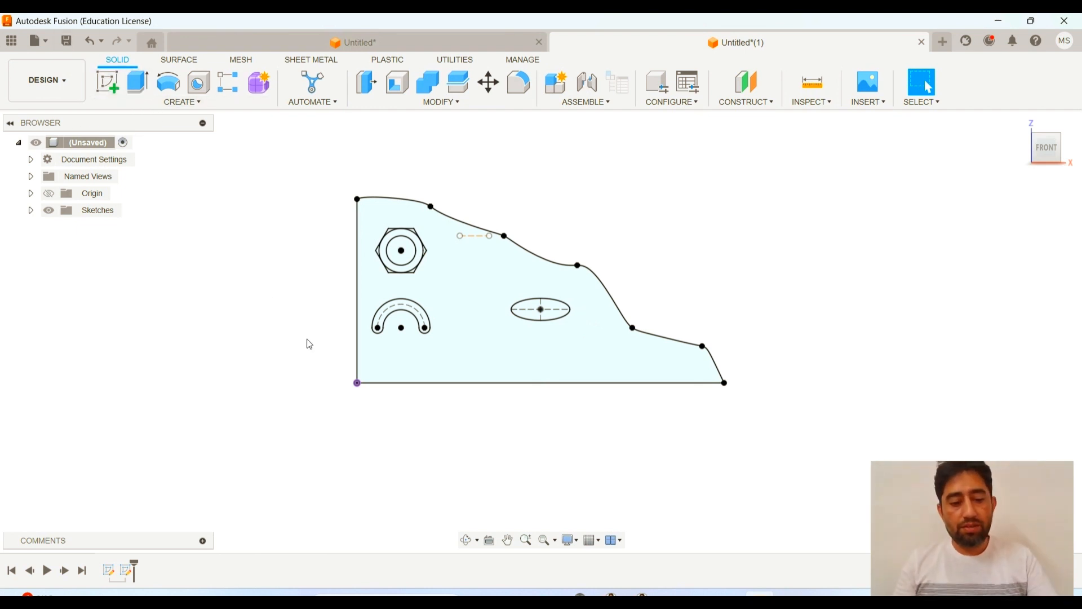
Step: Save the design as "Example 07 - Spline skectching" in the "Learning Fusion 360 - An Innovative Approach for Designers" location
key(ctrl+s)
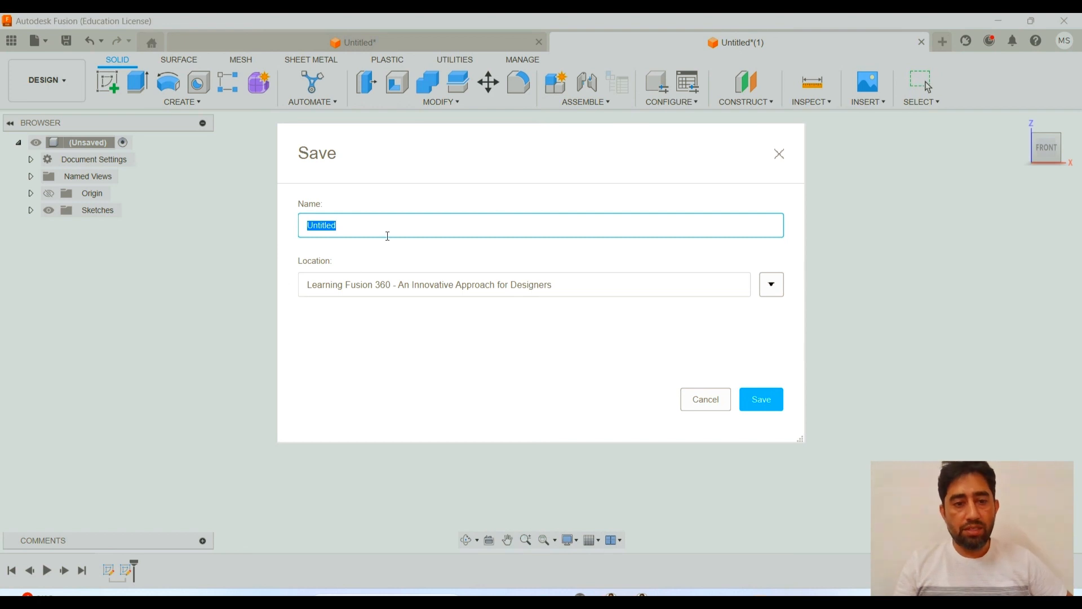
text(Example 07 - Spline skectching)
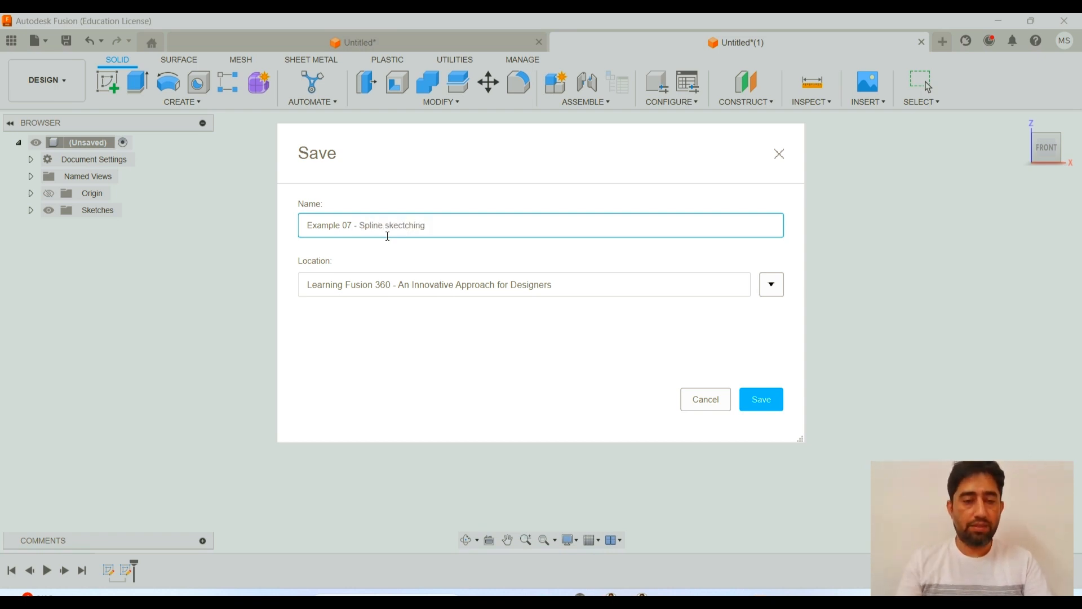
click(758, 399)
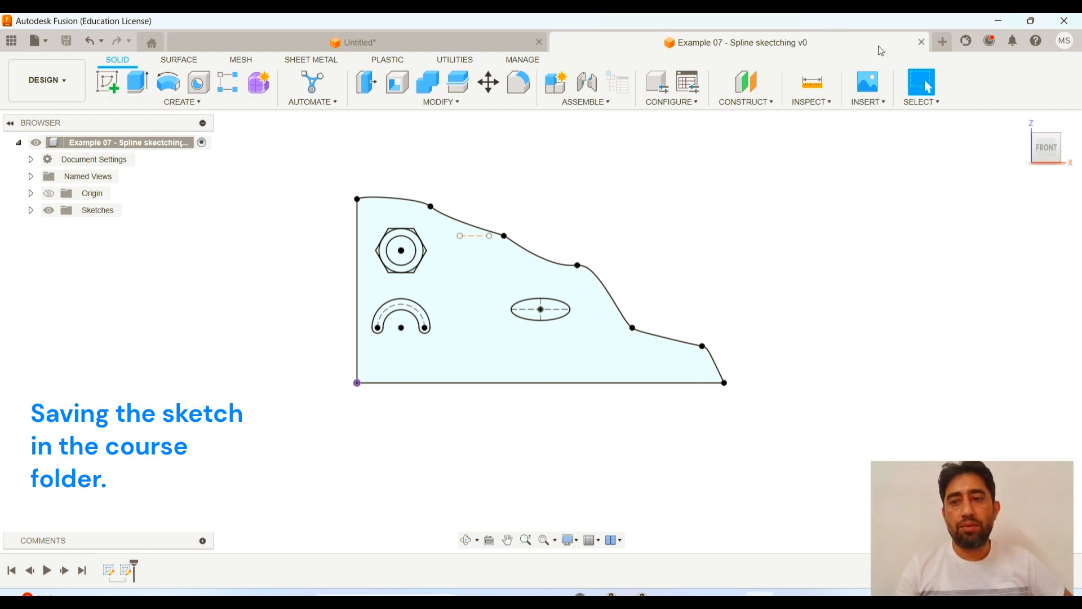
Step: Create a new design and start a sketch on the front (XZ) plane
click(945, 46)
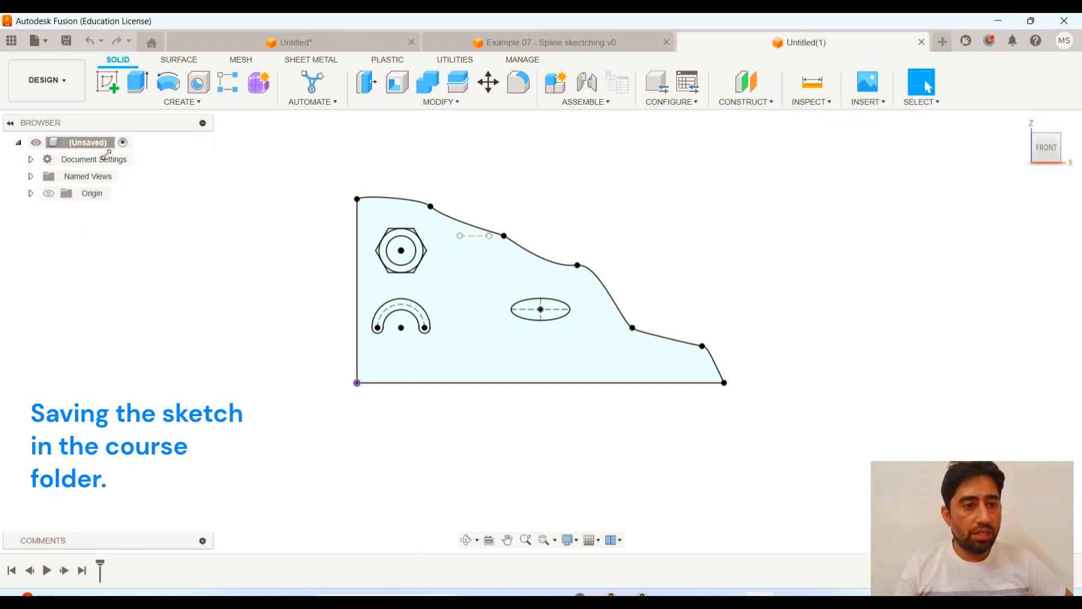
click(108, 81)
click(570, 305)
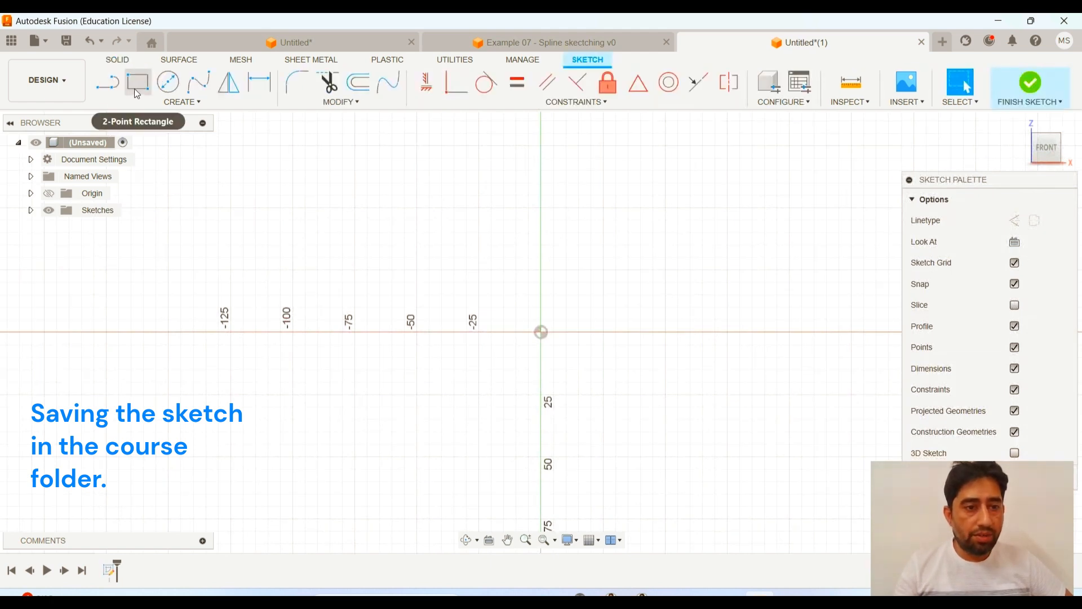
Step: Draw a 100 by 50 mm two-point rectangle with its bottom edge on the horizontal axis, starting 25 mm left of the origin
click(138, 82)
click(480, 207)
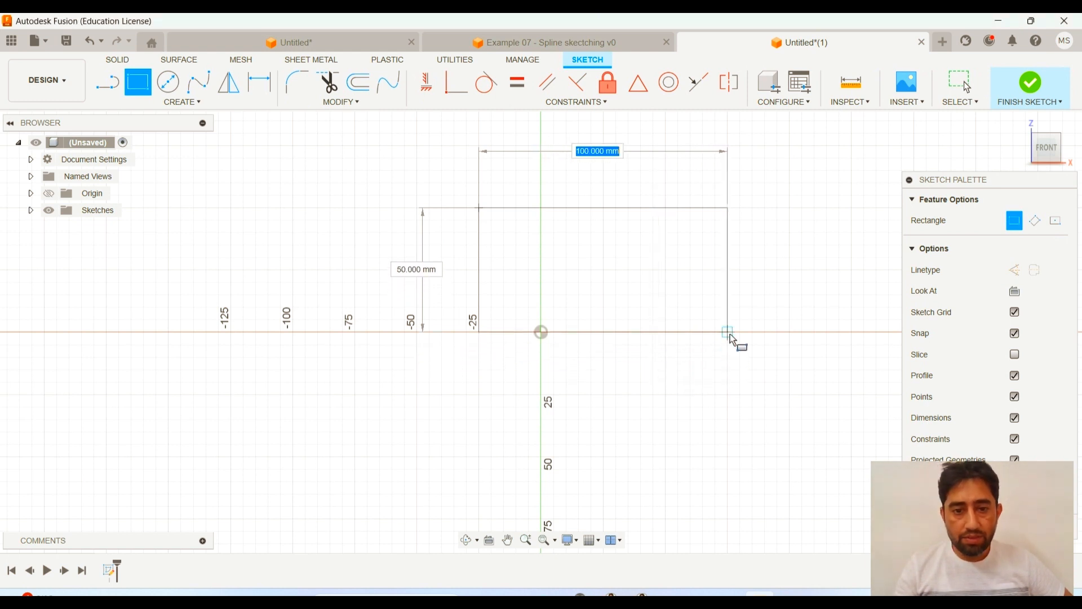
click(731, 338)
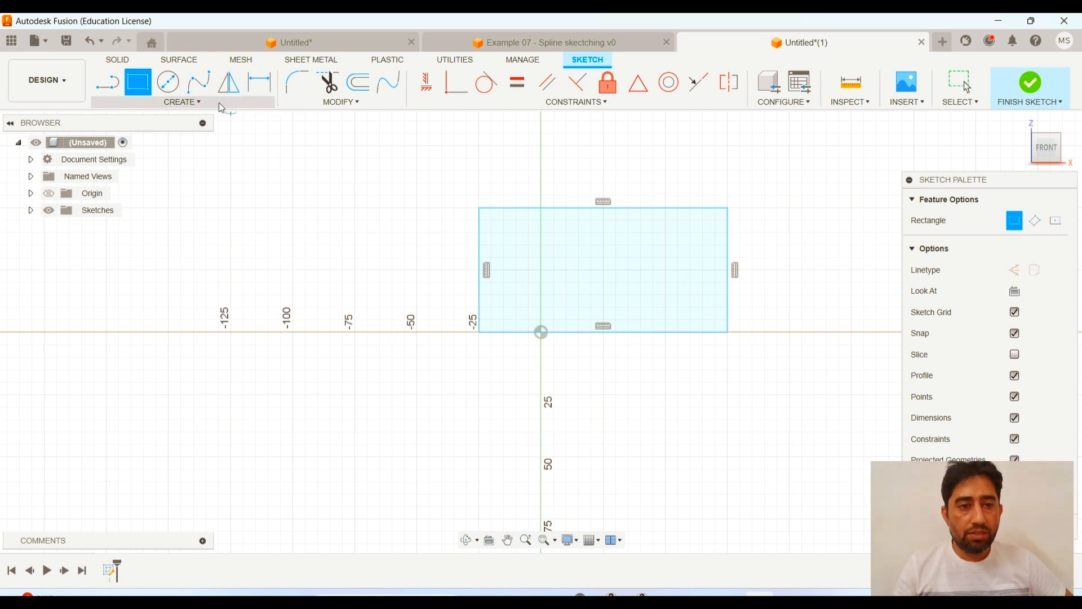
Step: Fillet the rectangle's two upper corners with a 10 mm radius
click(298, 82)
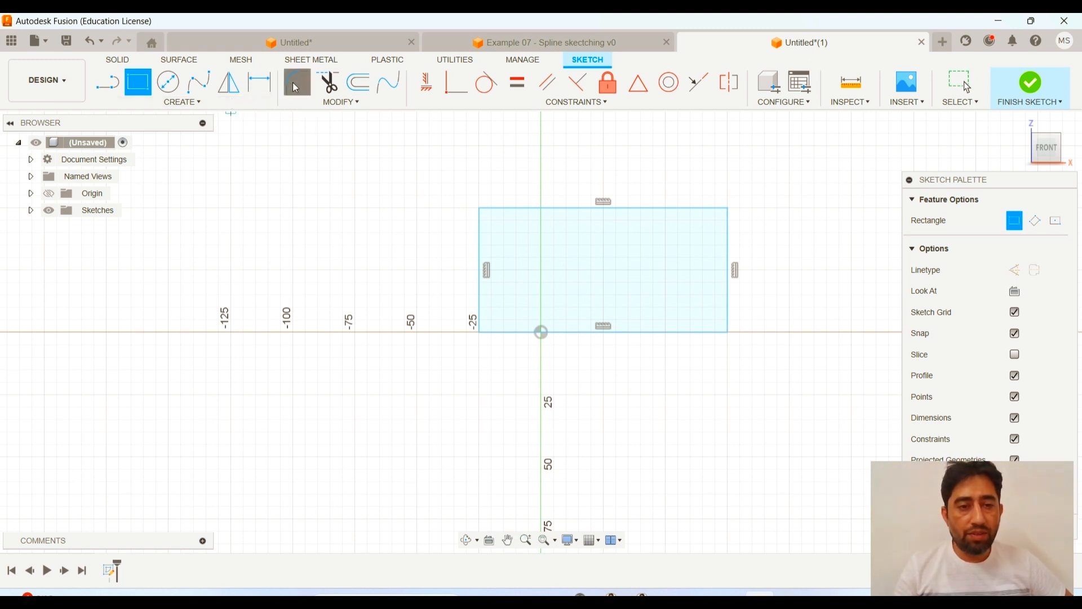
click(481, 211)
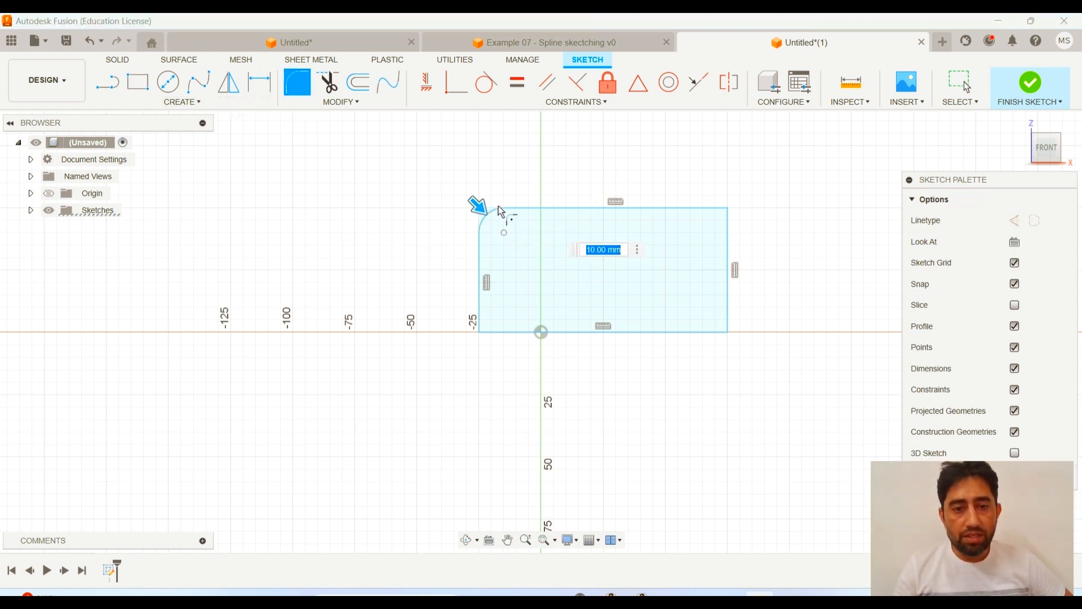
click(727, 220)
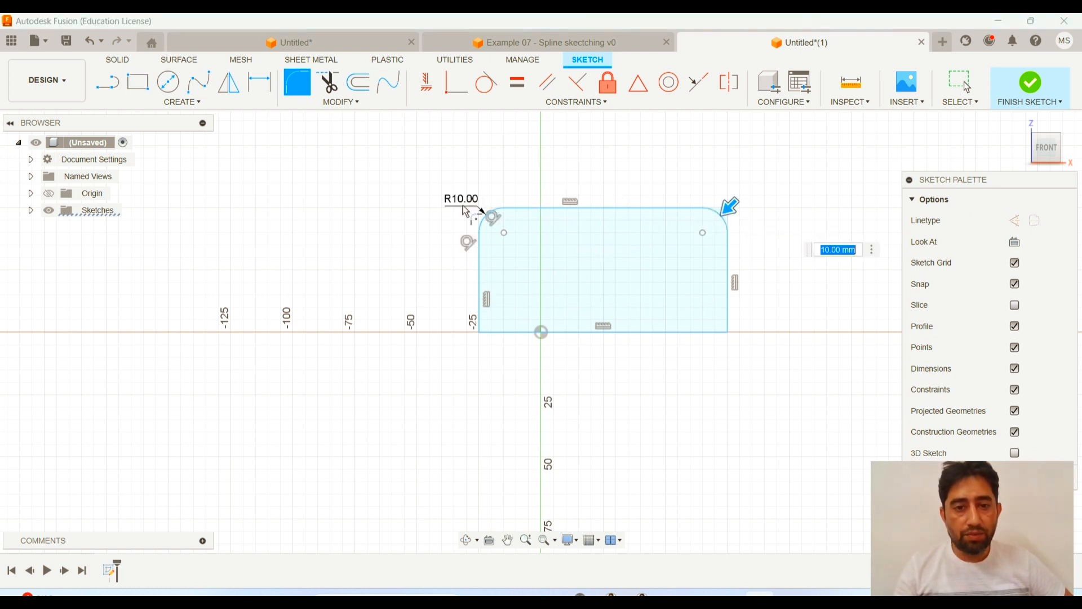
Step: Apply a 10 mm equal distance chamfer to the rectangle's lower-left corner
click(341, 102)
mouse_move(332, 133)
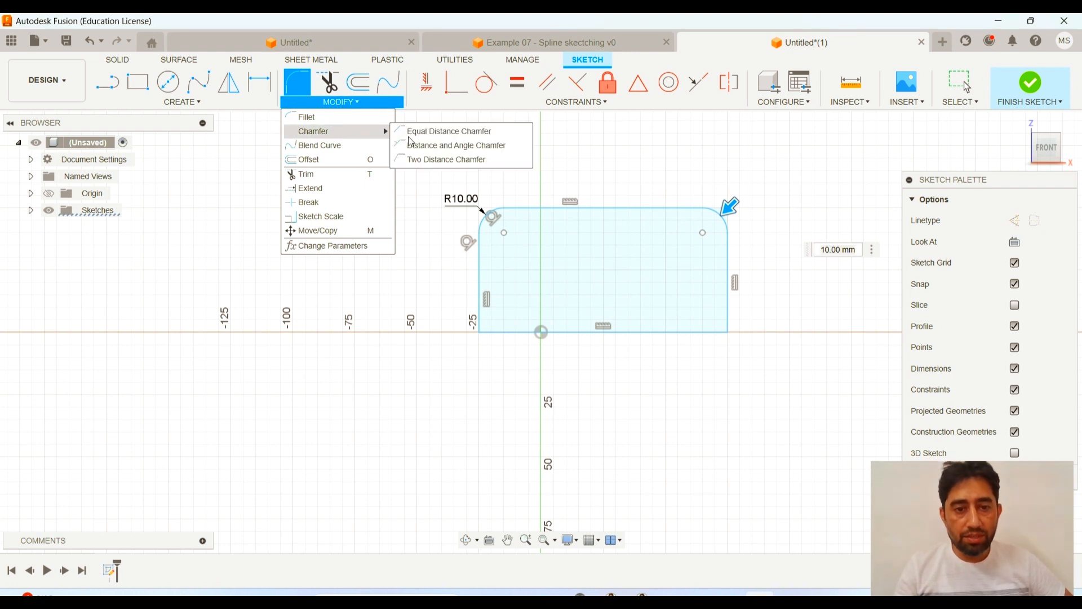
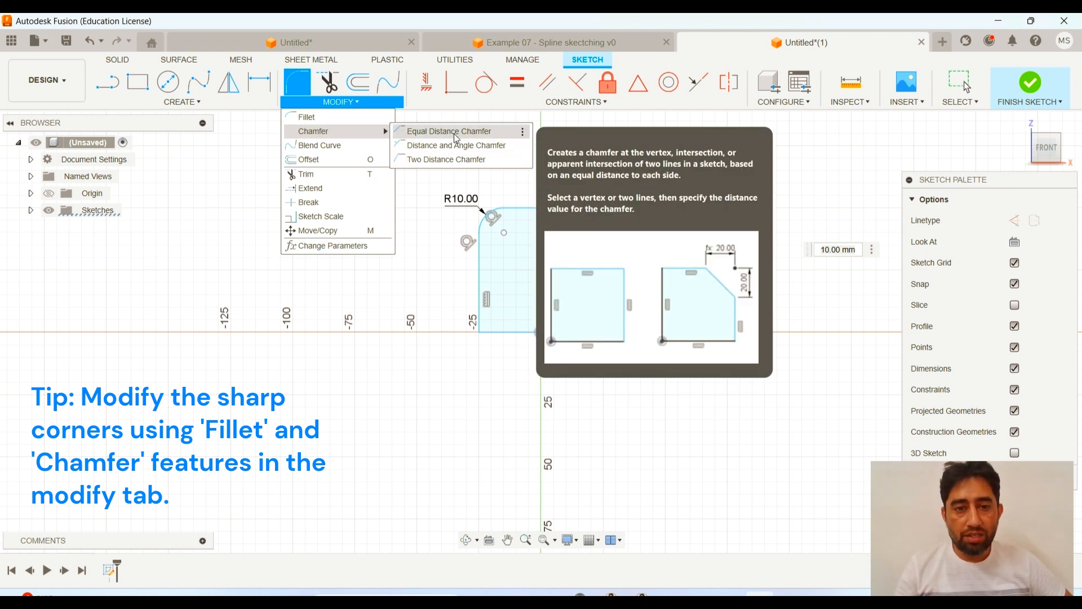
click(456, 131)
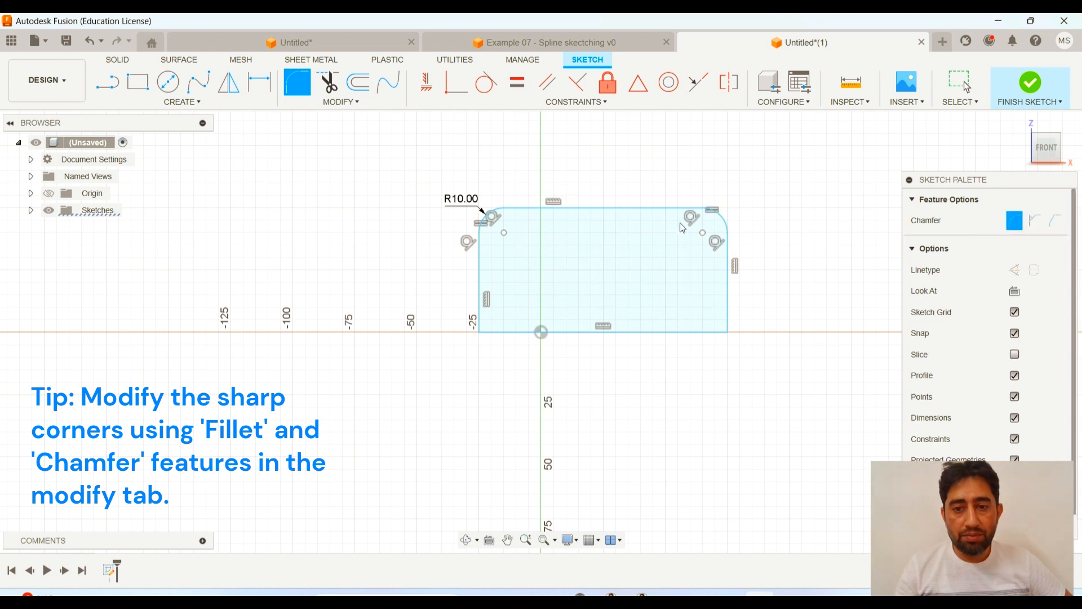
click(483, 336)
scroll(517, 361, up, 3)
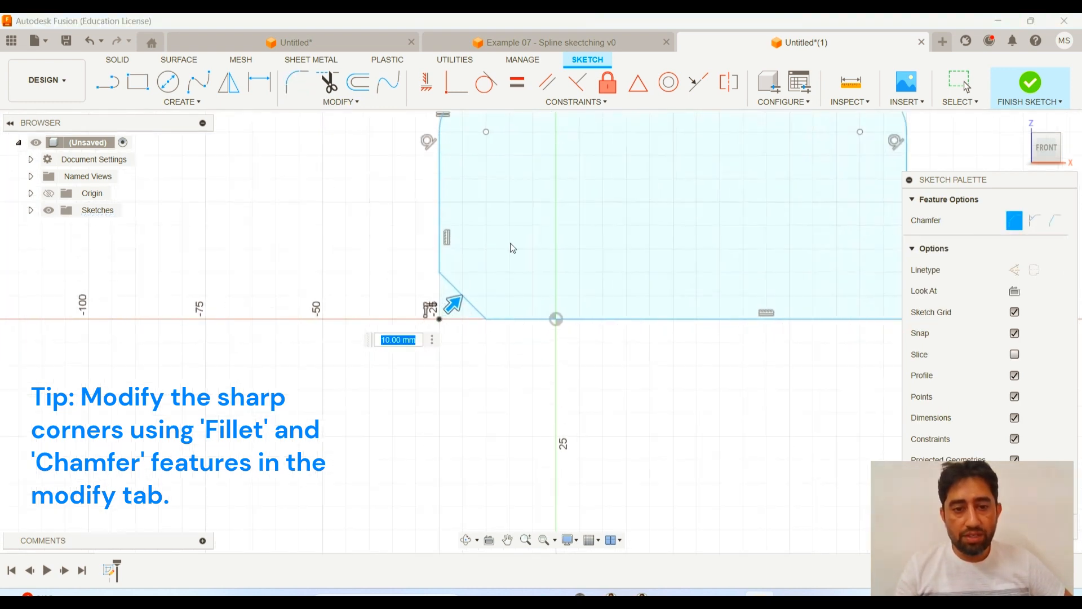
middle_drag(500, 299, 478, 371)
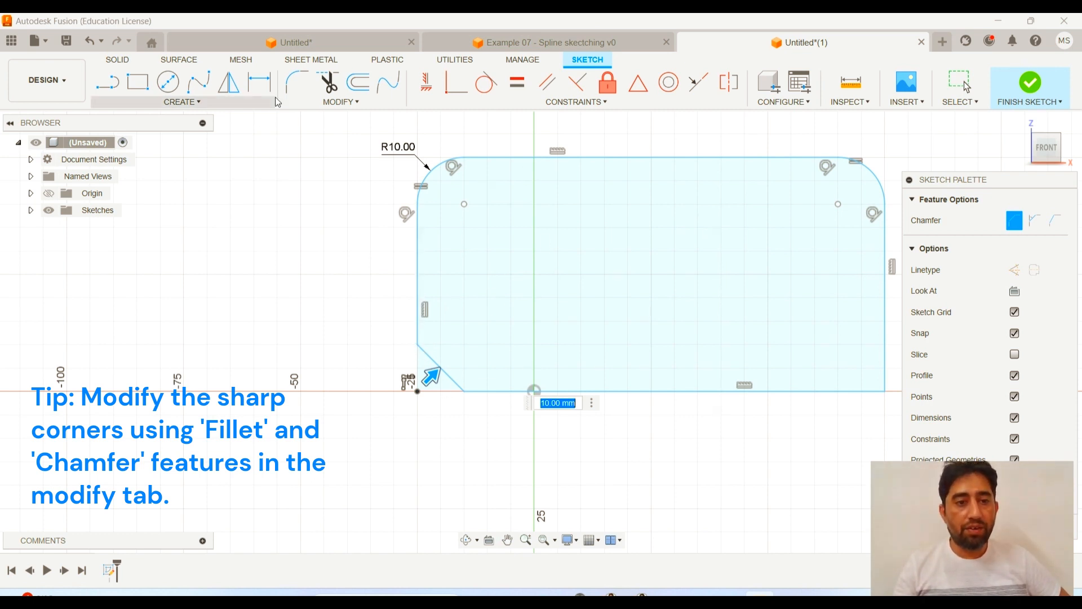
Step: Fillet the chamfer's upper corner with a 5 mm radius and try the same fillet on its lower corner
click(297, 82)
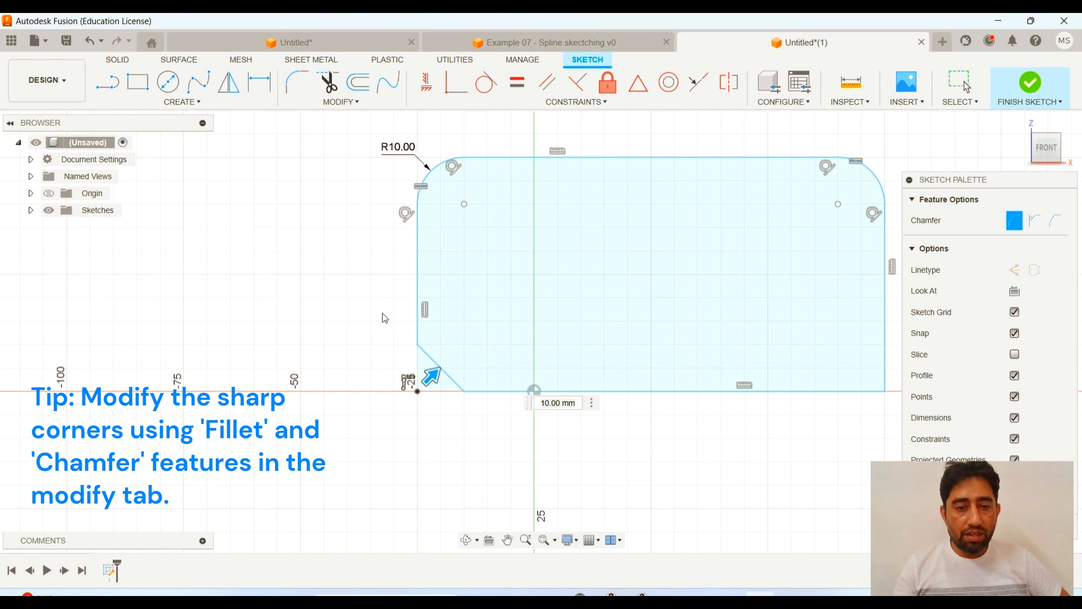
click(421, 343)
scroll(469, 399, up, 3)
click(462, 388)
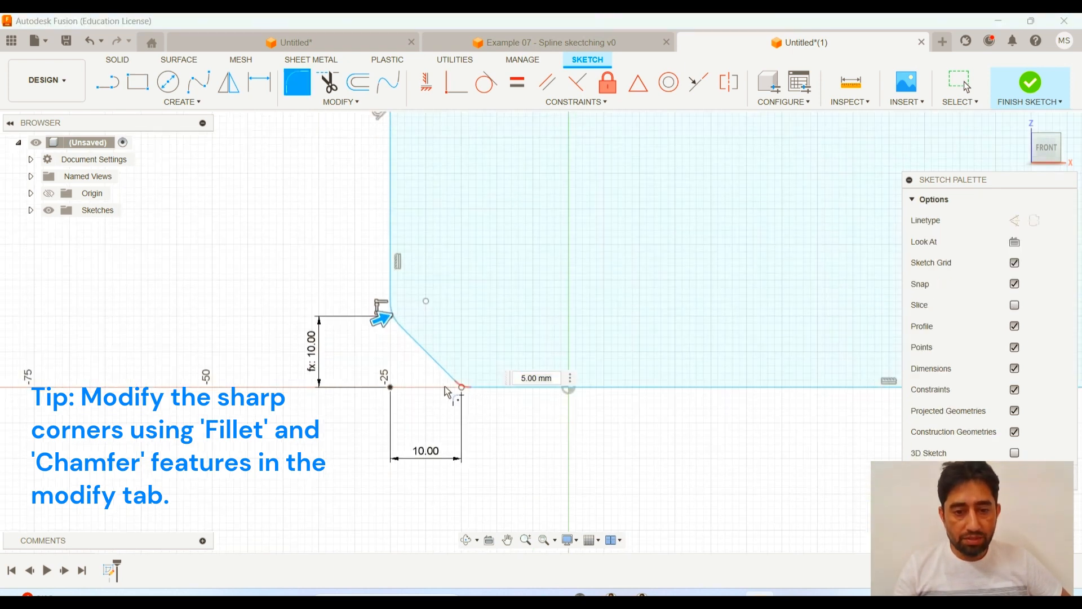
scroll(394, 318, up, 2)
scroll(395, 317, up, 2)
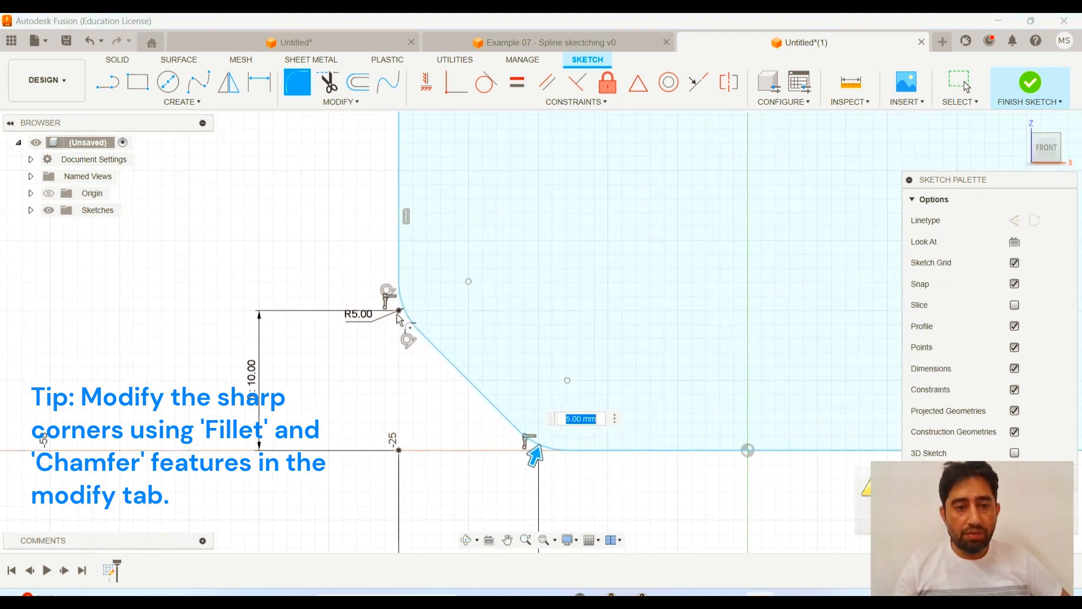
key(Escape)
Step: Set the radius of the fillet at the chamfer's upper corner to 10 mm
double_click(360, 318)
text(10)
key(Return)
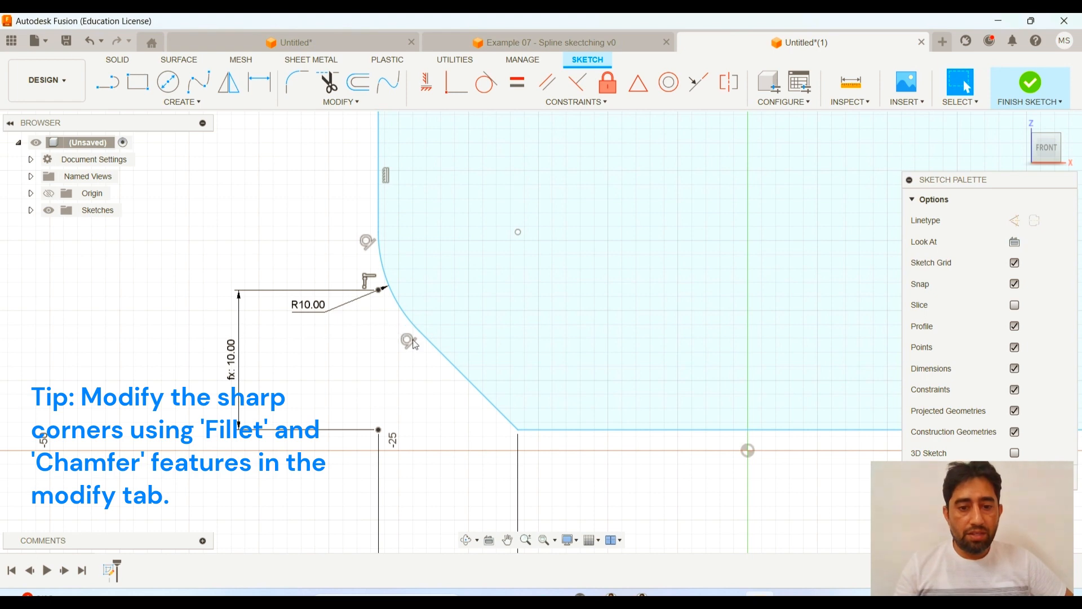
Step: Draw a diagonal line from outside the rectangle's upper-right corner to the lower end of the chamfer
scroll(533, 440, down, 2)
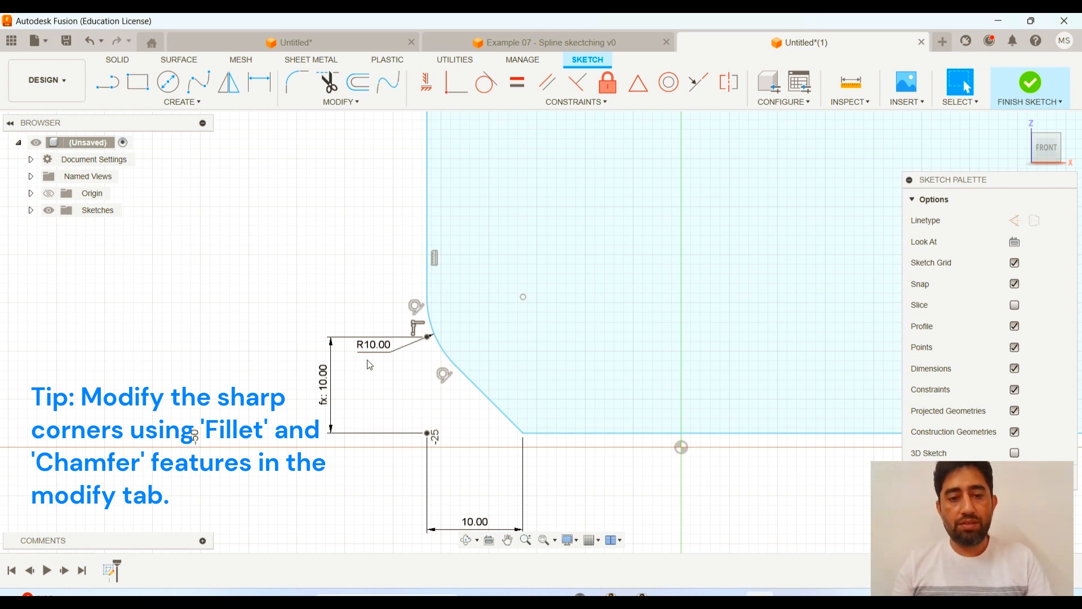
mouse_move(614, 343)
middle_down()
mouse_move(446, 381)
mouse_move(379, 436)
middle_up()
scroll(476, 398, down, 3)
middle_drag(534, 348, 476, 314)
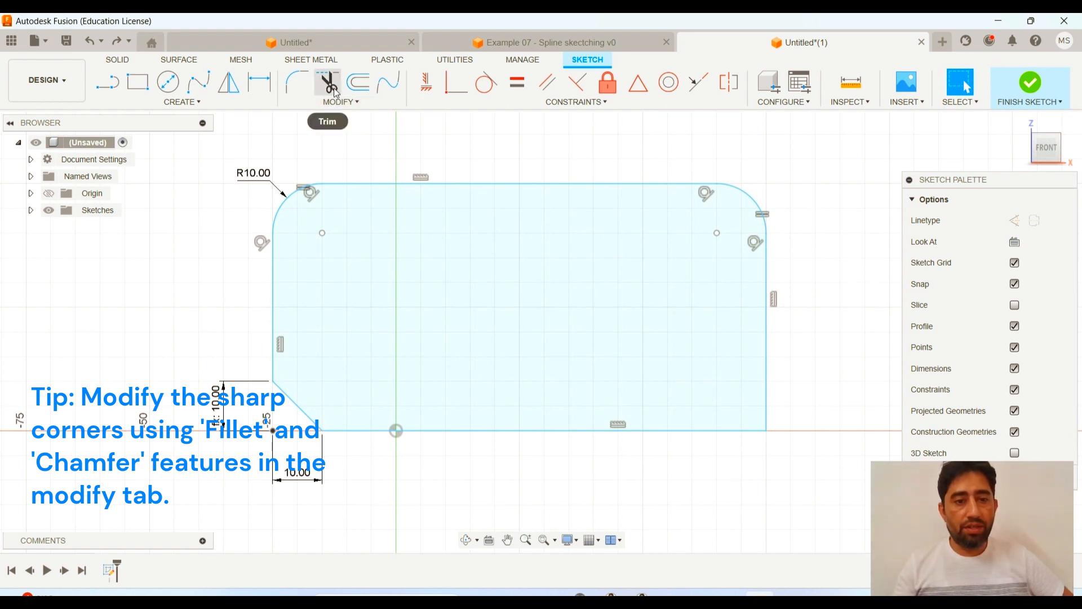
click(109, 90)
click(795, 156)
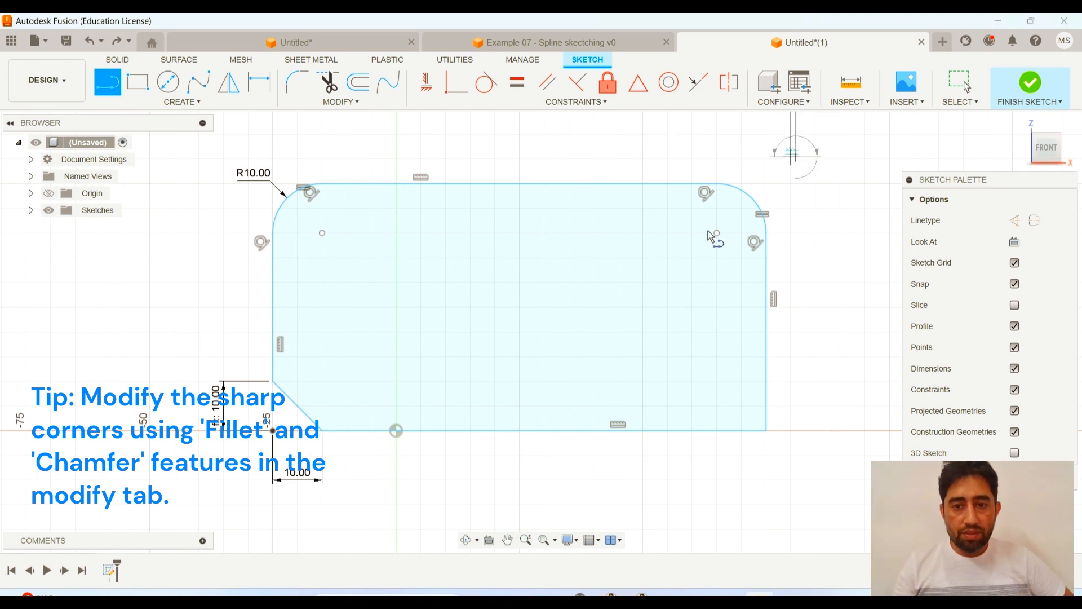
click(325, 430)
key(Escape)
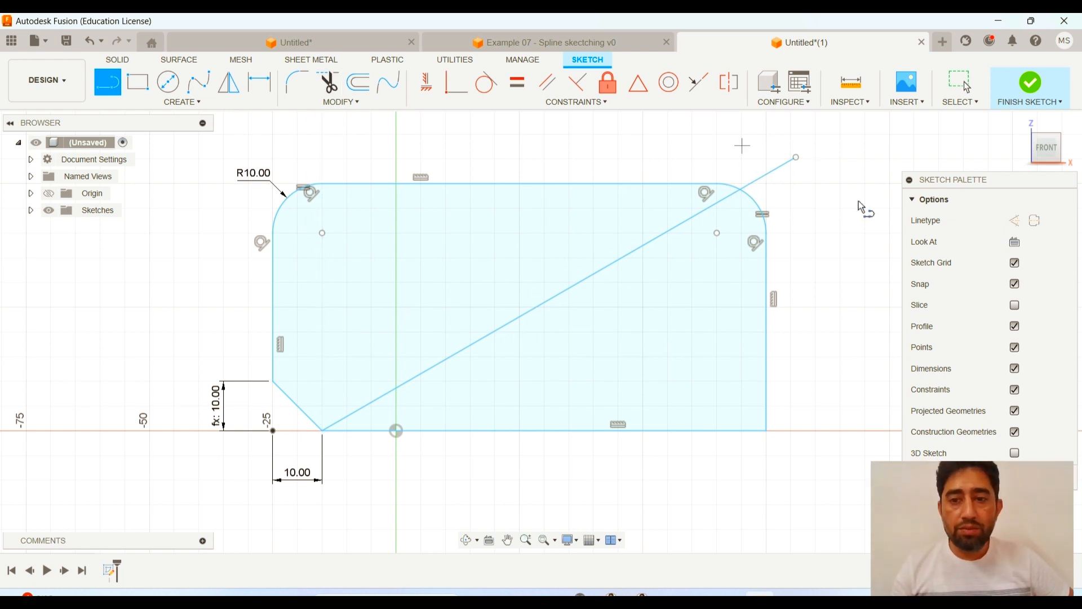
Step: Trim the diagonal's overhang, the upper-right fillet arc below the diagonal, and the rectangle's bottom edge
click(332, 88)
click(775, 179)
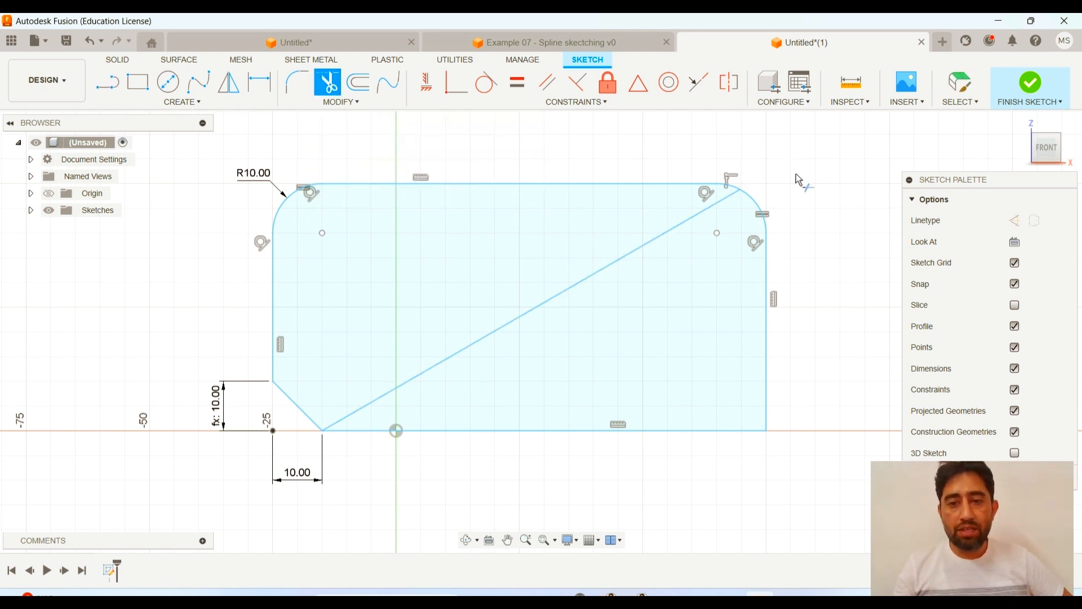
click(753, 207)
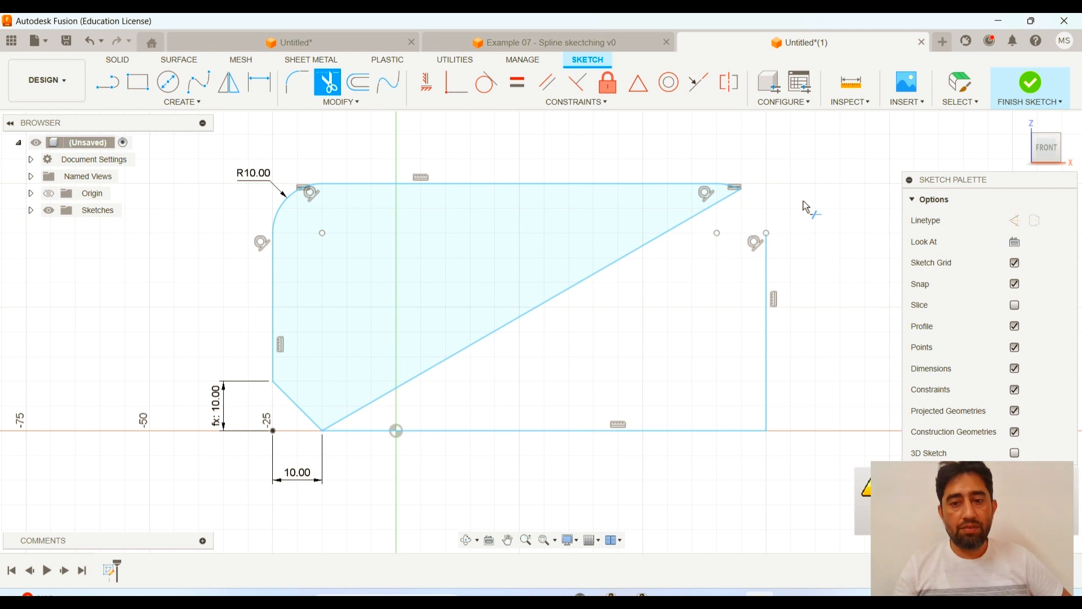
click(738, 432)
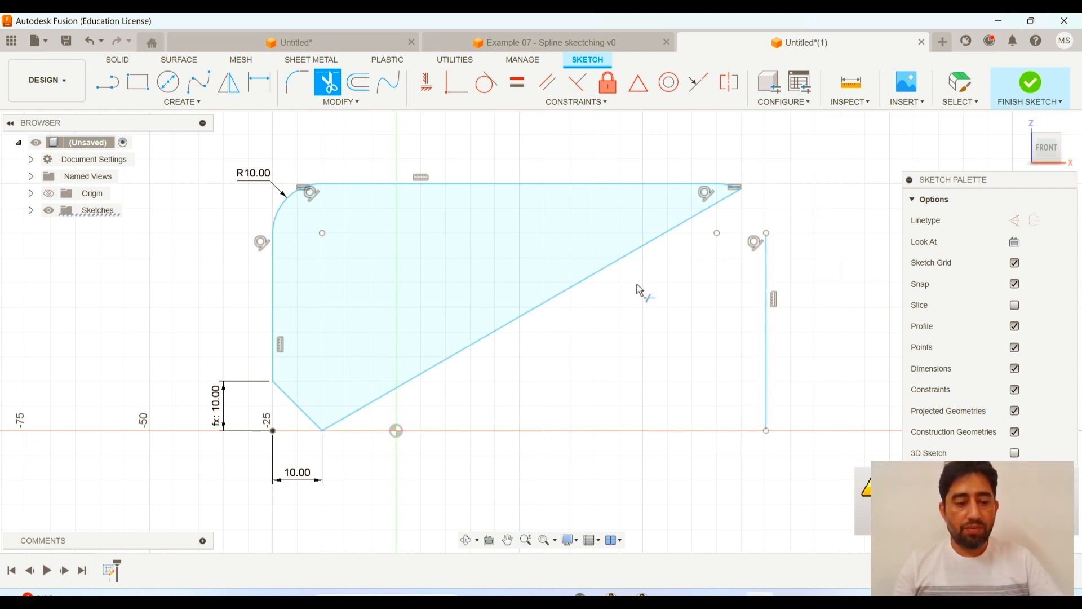
key(Escape)
Step: Join the upper end of the right edge to the upper end of the diagonal with a blend curve
click(333, 103)
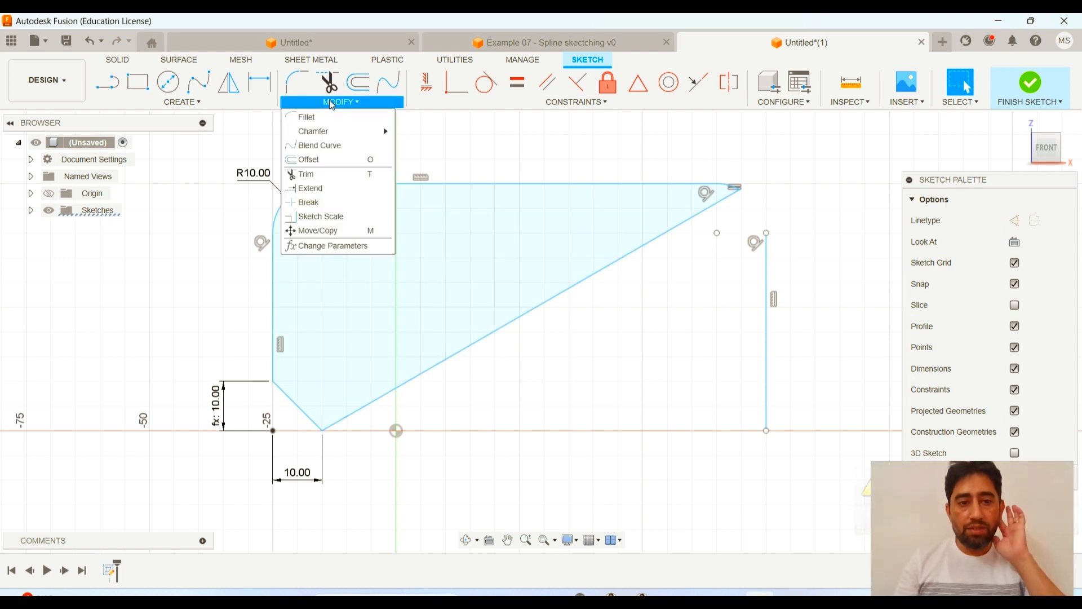
click(388, 90)
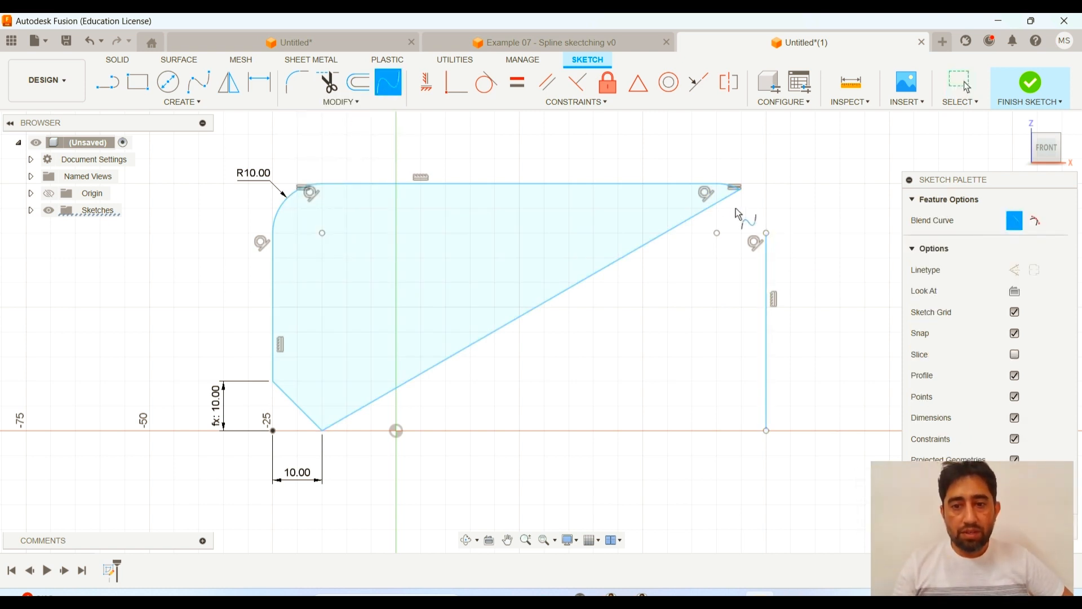
scroll(743, 190, up, 5)
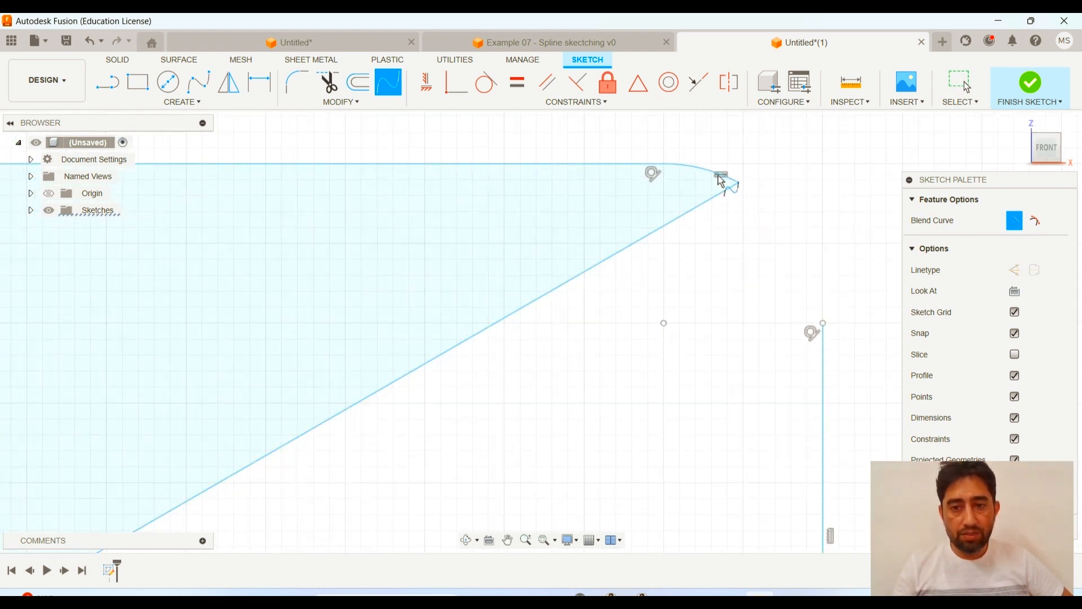
click(823, 327)
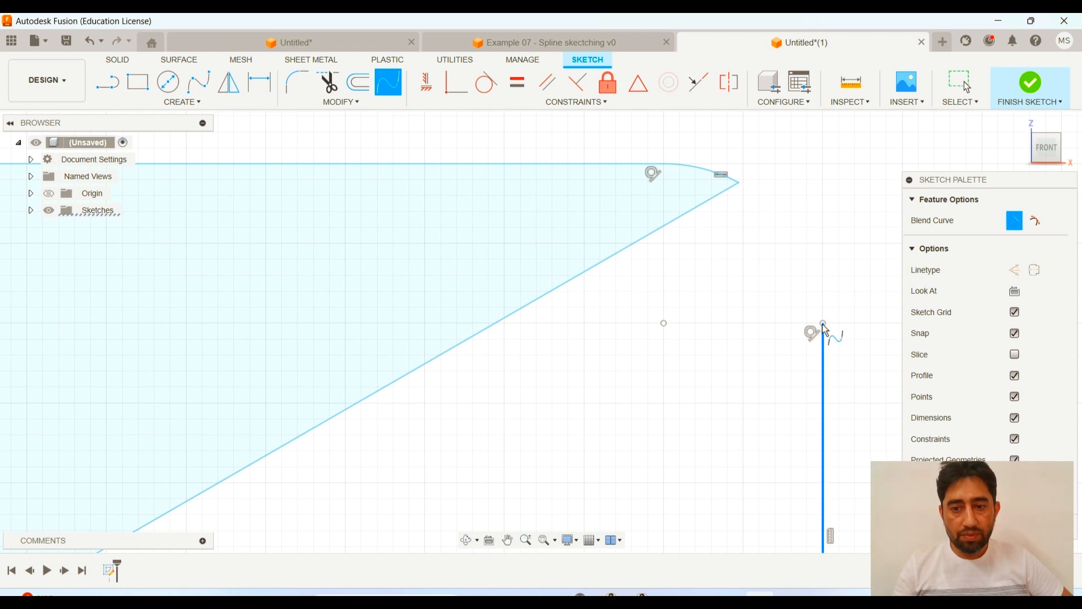
click(682, 217)
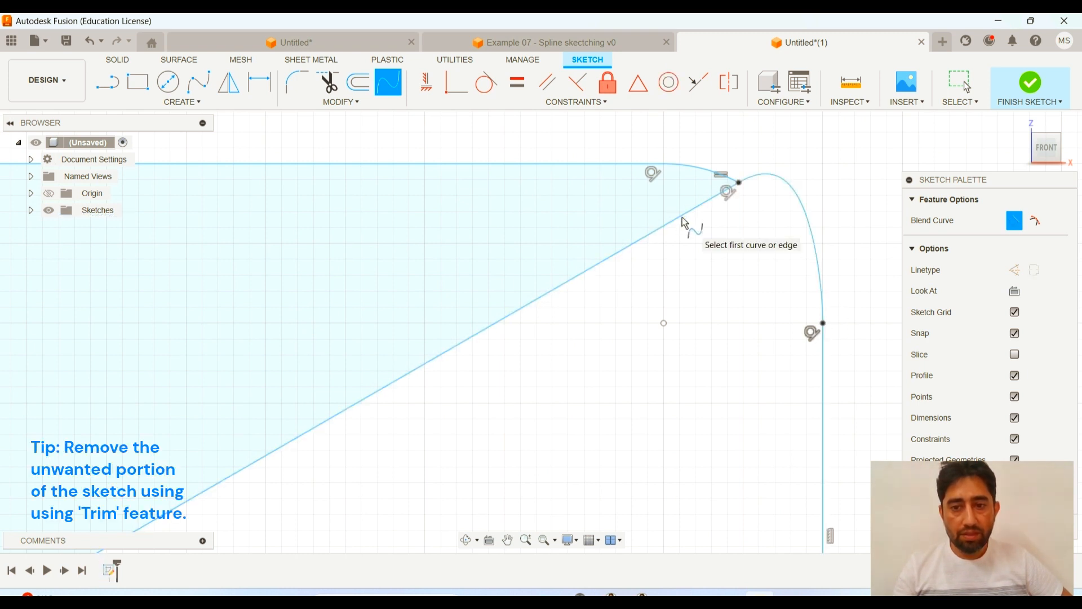
Step: Add a blend curve from the right end of the top edge to the start of the upper-right blend curve
scroll(665, 386, down, 3)
middle_drag(665, 387, 701, 302)
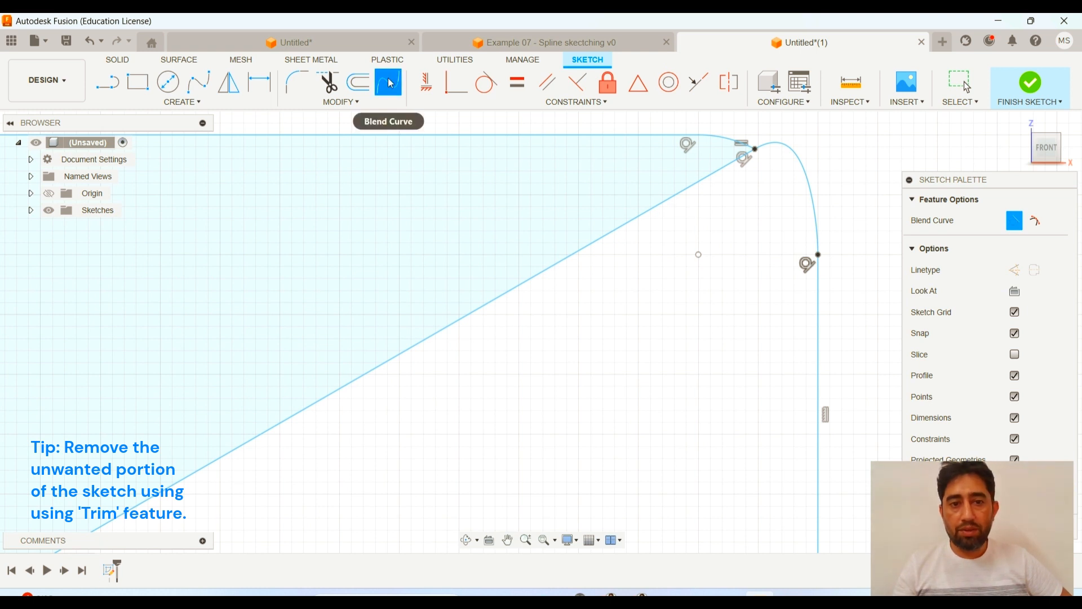
scroll(648, 420, down, 2)
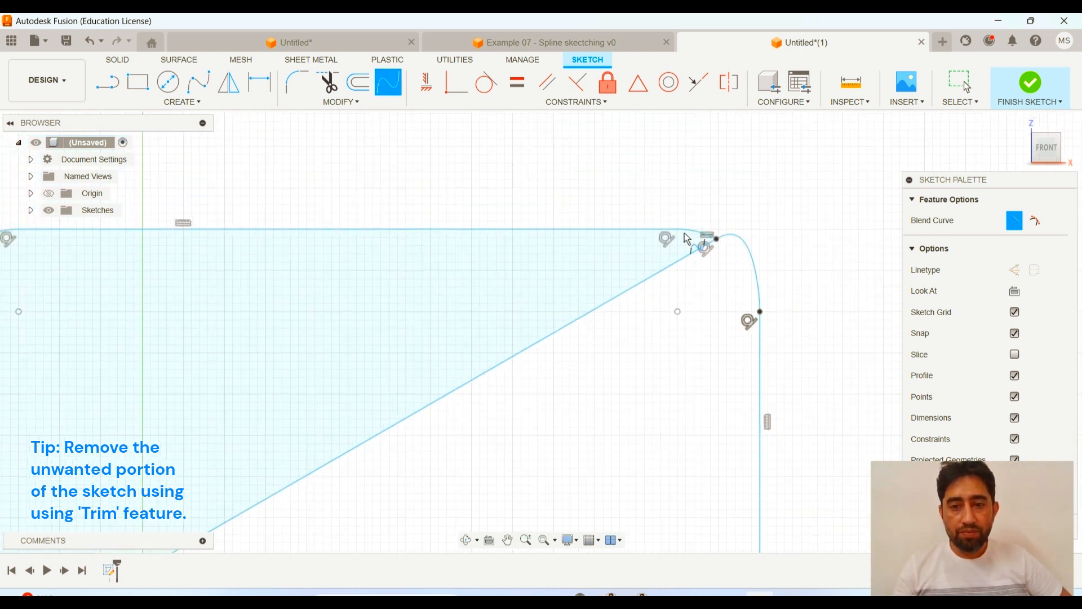
click(668, 230)
click(741, 242)
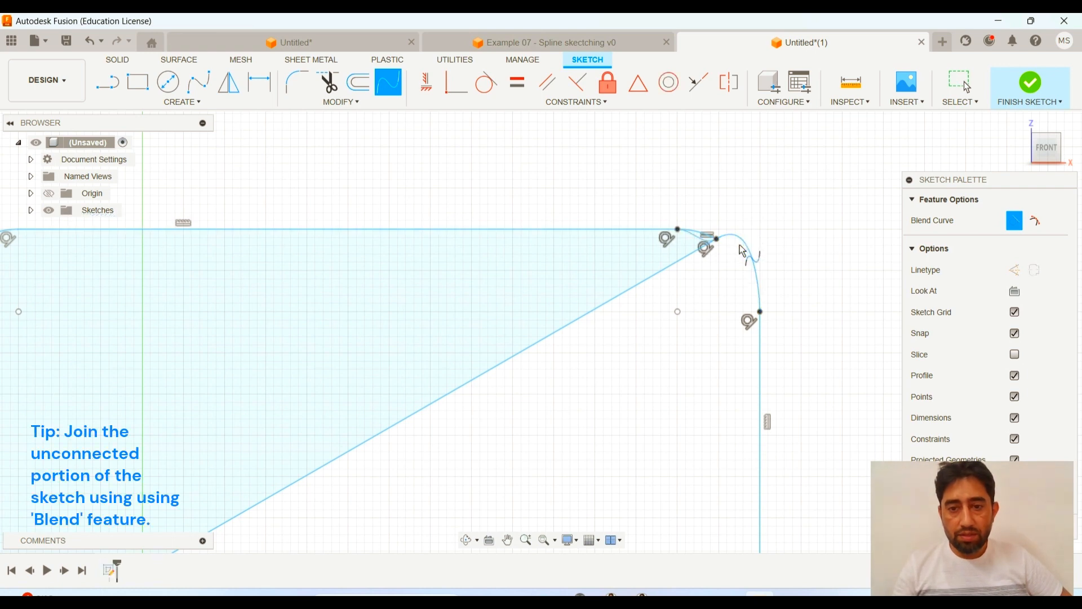
scroll(687, 249, up, 5)
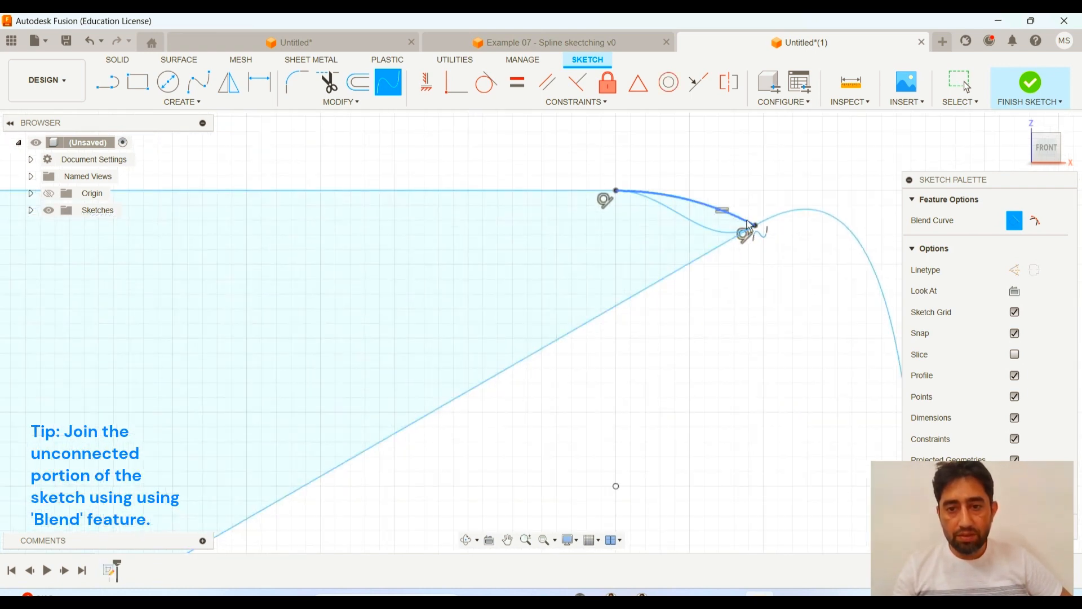
Step: Join the lower end of the right edge to the lower end of the diagonal with a blend curve
scroll(754, 326, down, 6)
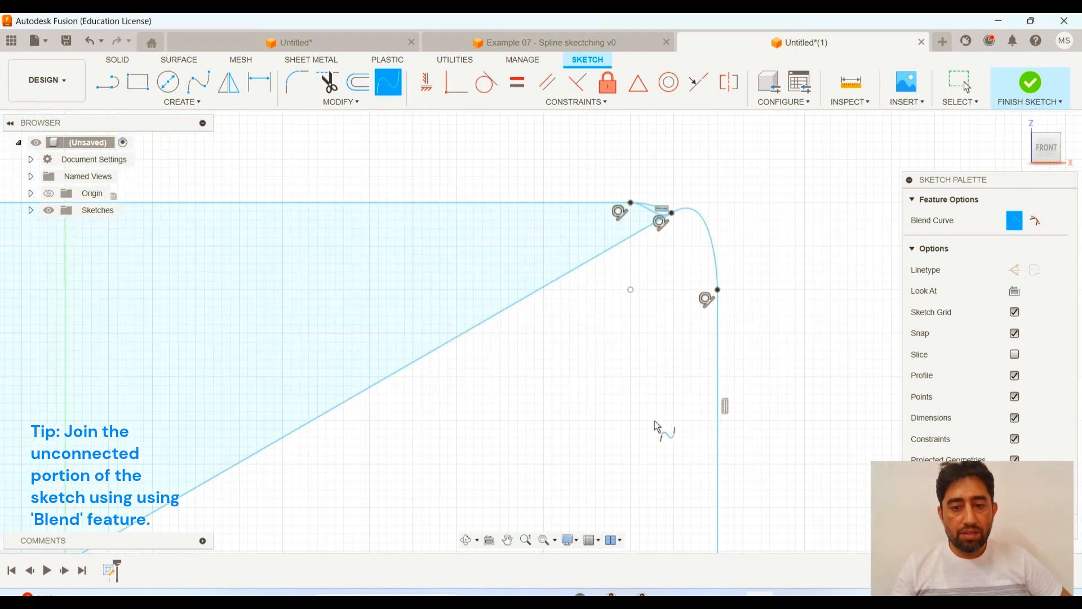
middle_drag(589, 439, 655, 286)
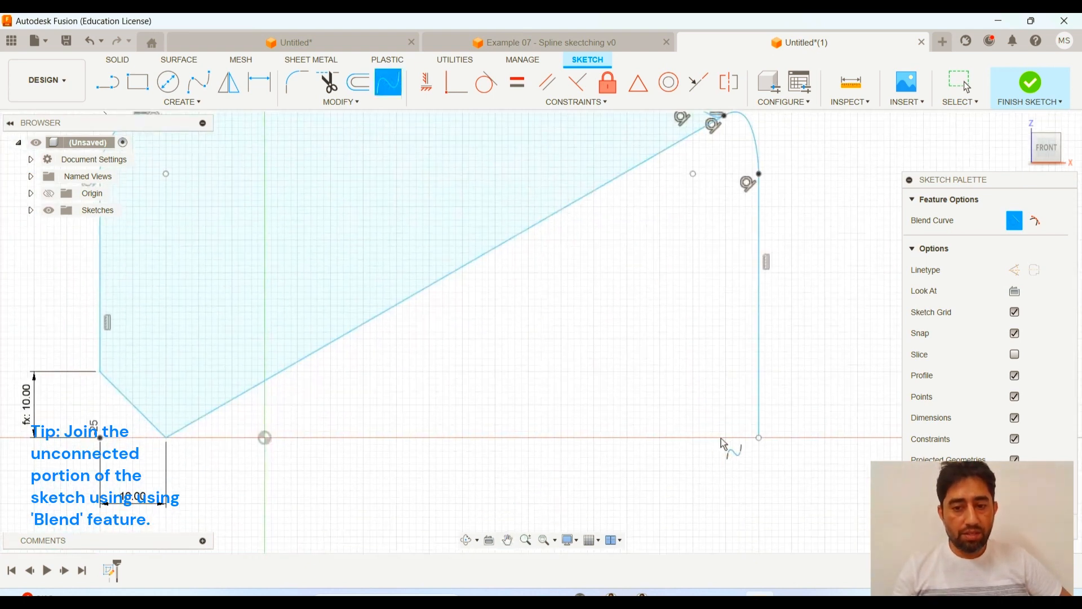
click(760, 439)
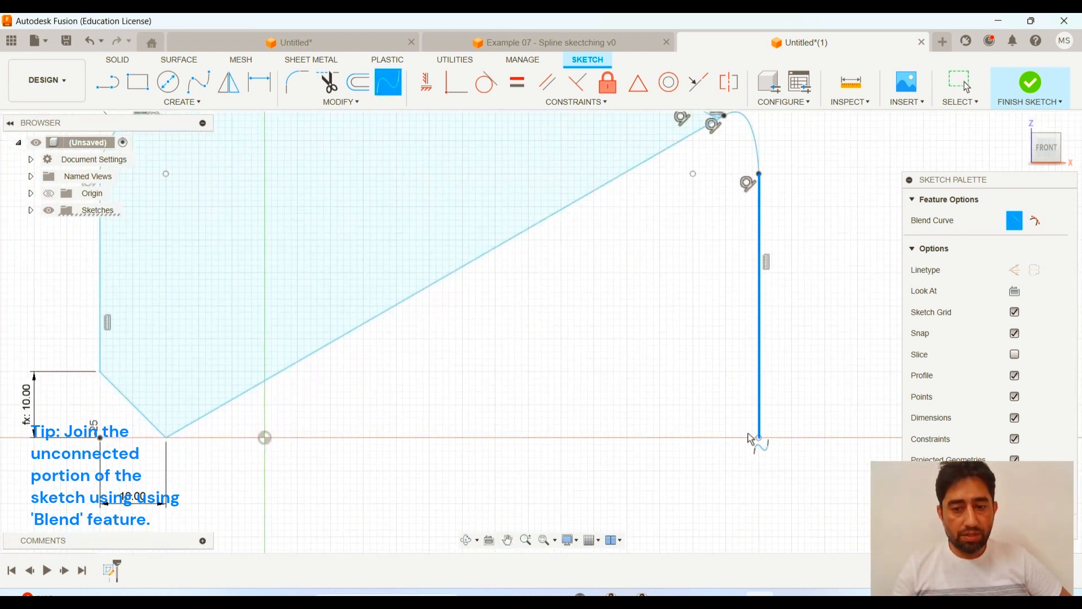
click(343, 338)
scroll(440, 395, down, 3)
Step: Join the lower end of the left edge to the large bottom curve with a blend curve
middle_drag(459, 415, 503, 341)
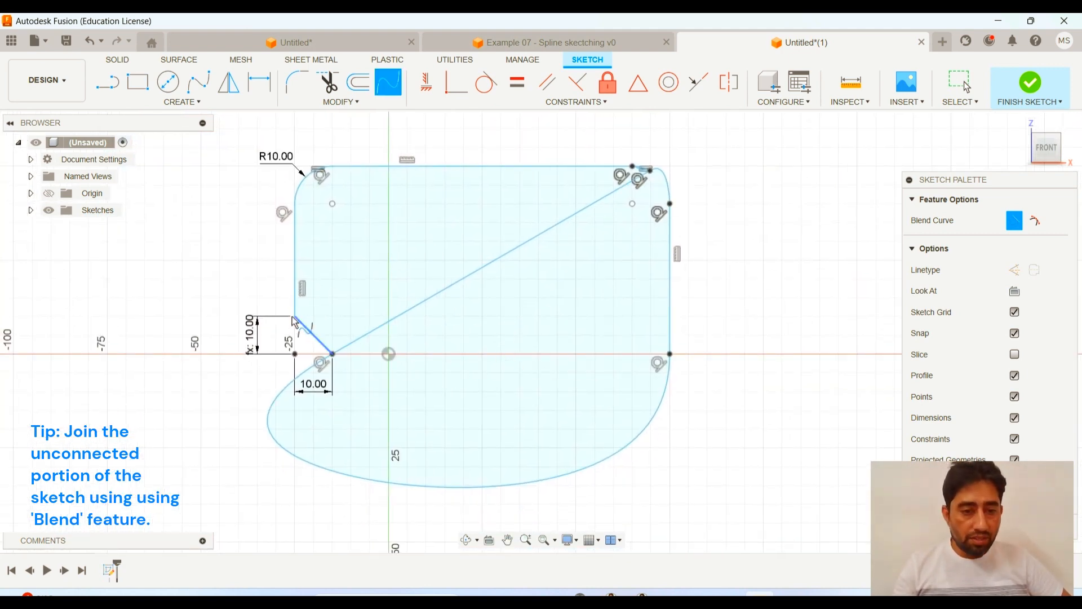
click(296, 293)
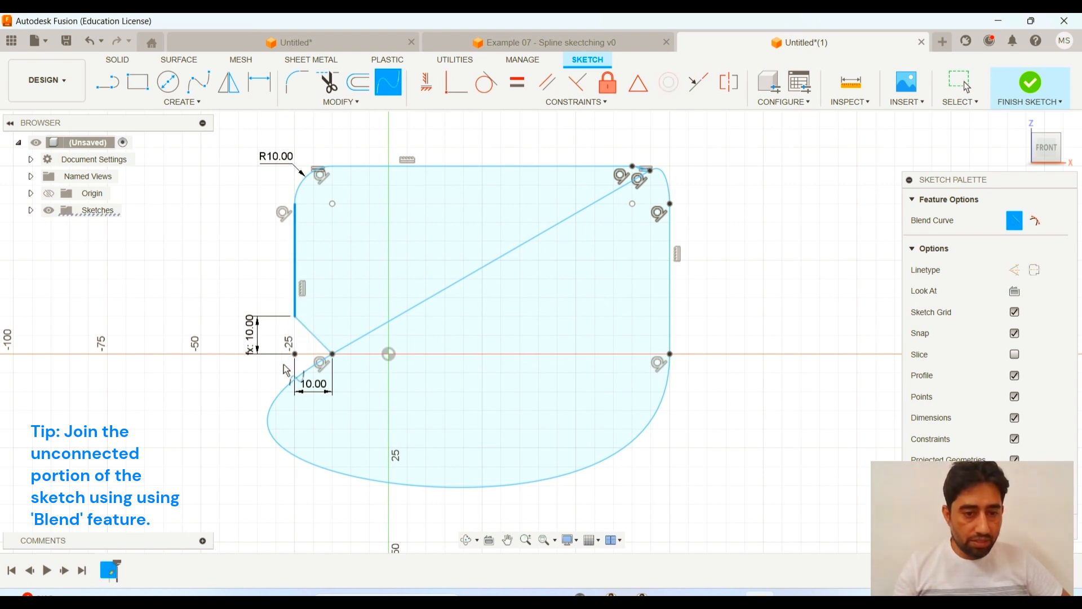
click(281, 398)
scroll(313, 326, up, 5)
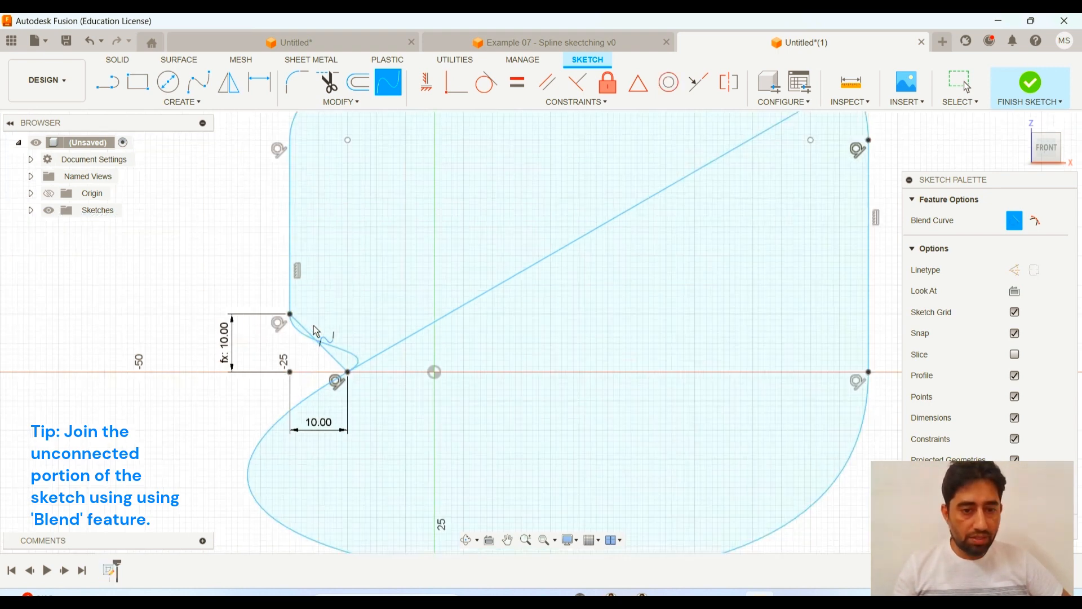
Step: Trim away the chamfer line and the diagonal line inside the profile
click(333, 90)
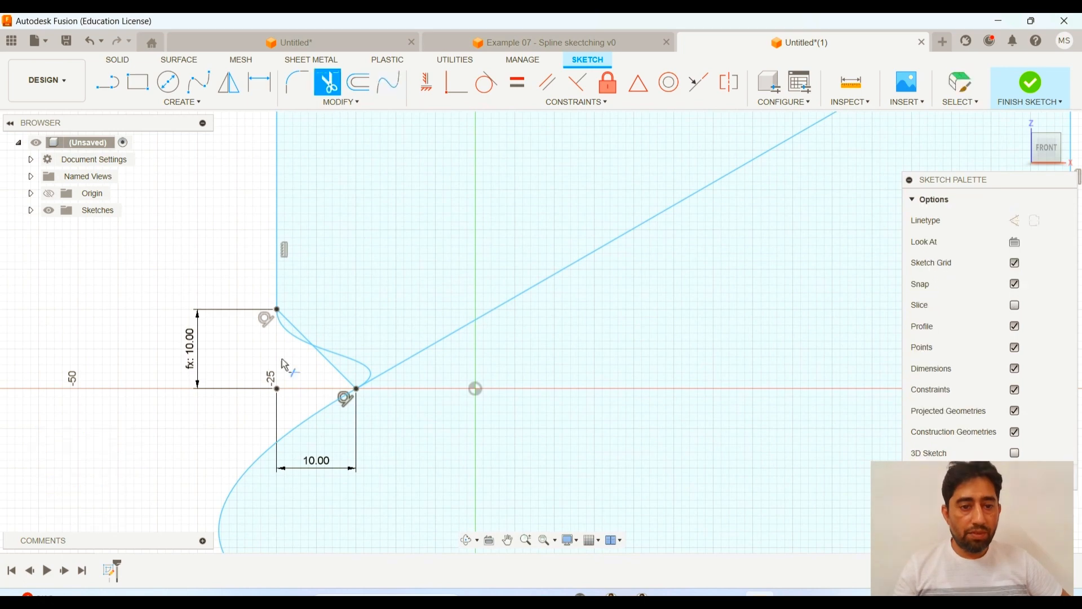
click(306, 337)
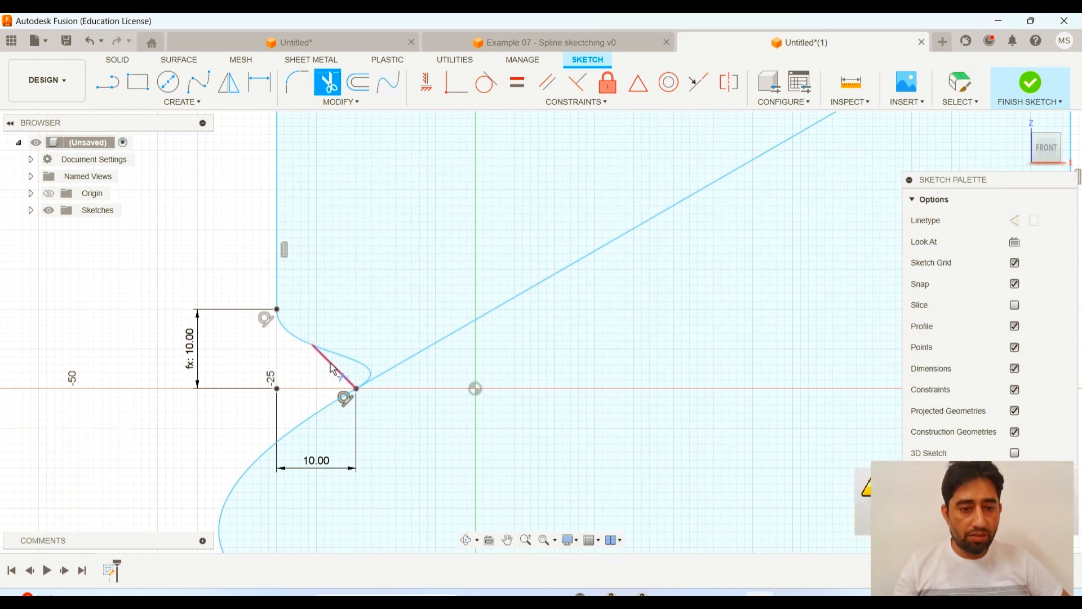
click(436, 344)
Step: Trim the leftover fillet arc above the short blend curve at the upper-right corner
scroll(471, 355, down, 3)
middle_drag(661, 357, 442, 420)
key(t)
scroll(395, 434, down, 2)
scroll(644, 249, up, 6)
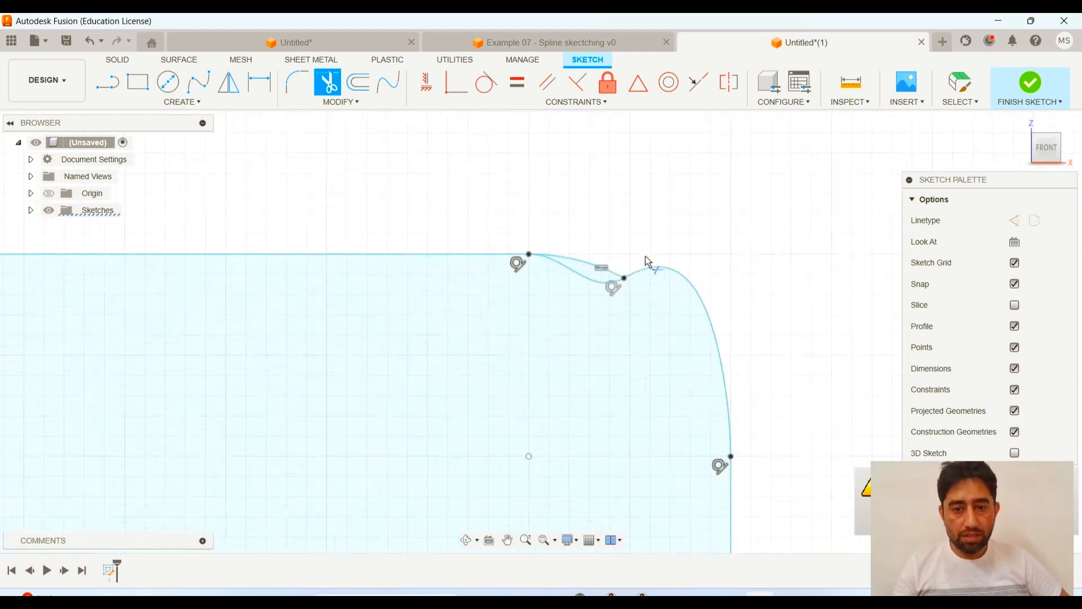
click(589, 275)
scroll(567, 390, down, 2)
scroll(567, 390, down, 2)
middle_drag(570, 425, 574, 221)
scroll(595, 431, down, 4)
middle_drag(553, 426, 630, 145)
scroll(592, 338, down, 2)
middle_drag(455, 242, 498, 321)
scroll(491, 295, up, 2)
scroll(491, 295, down, 2)
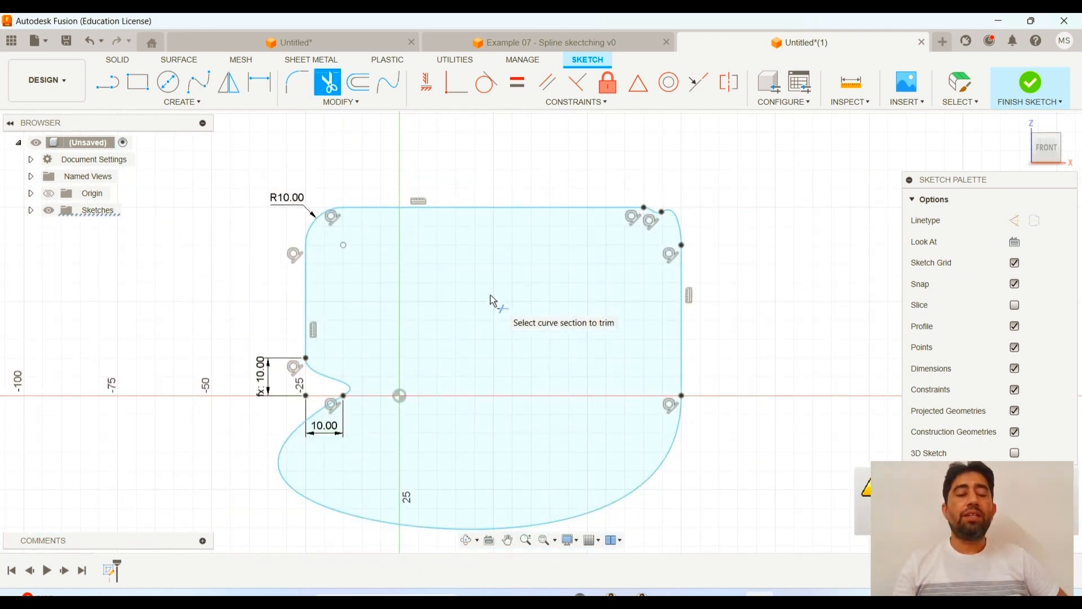
Step: Draw a center diameter circle at the origin that crosses the small blend curve at the lower left
click(333, 103)
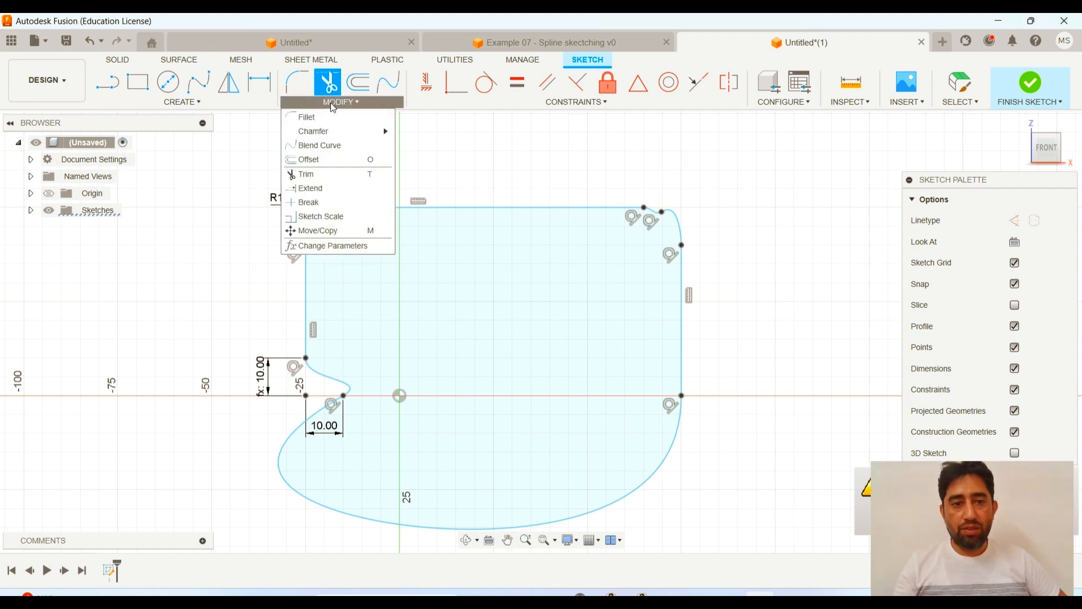
click(319, 202)
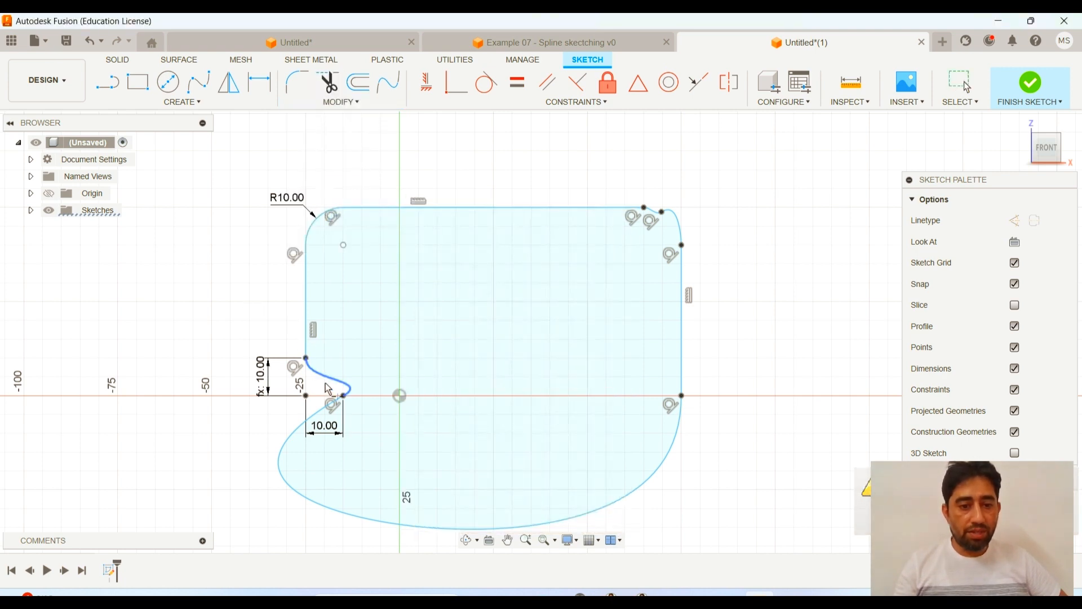
click(168, 82)
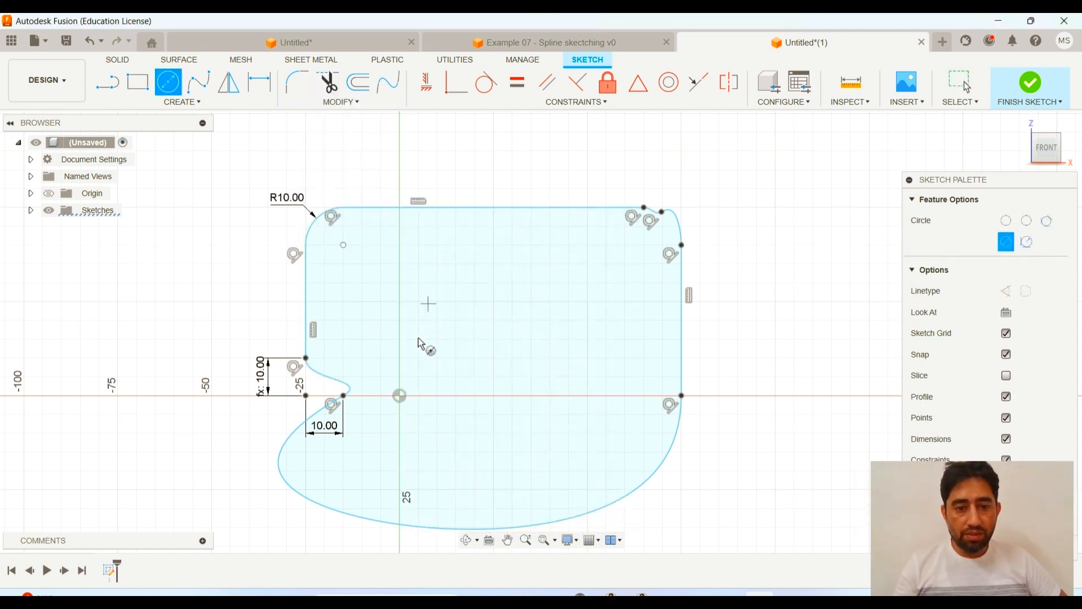
click(409, 394)
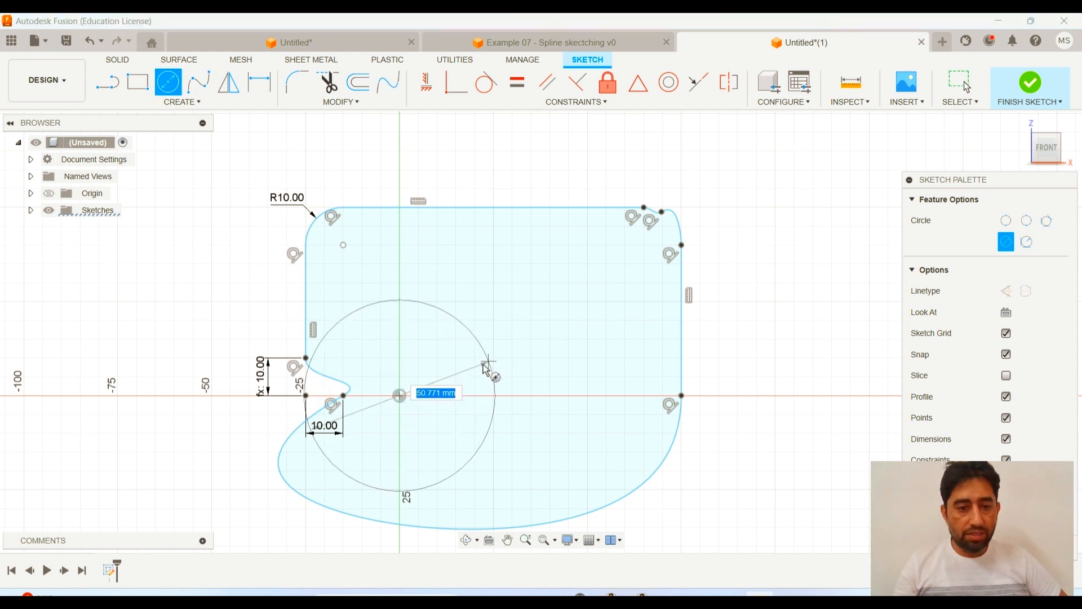
click(483, 372)
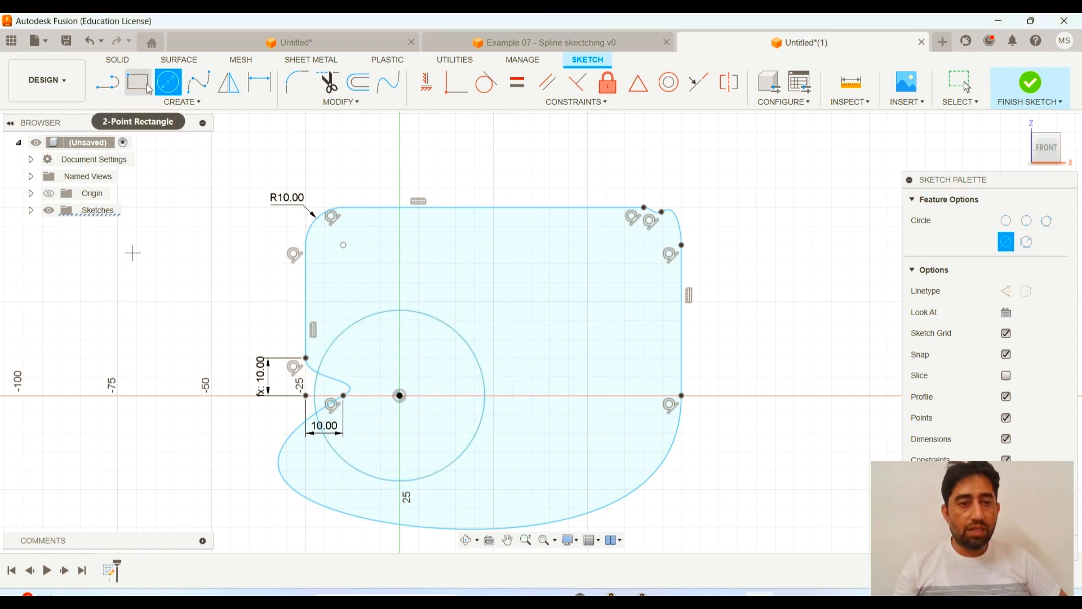
Step: Break the small lower-left blend curve where the circle crosses it
click(341, 102)
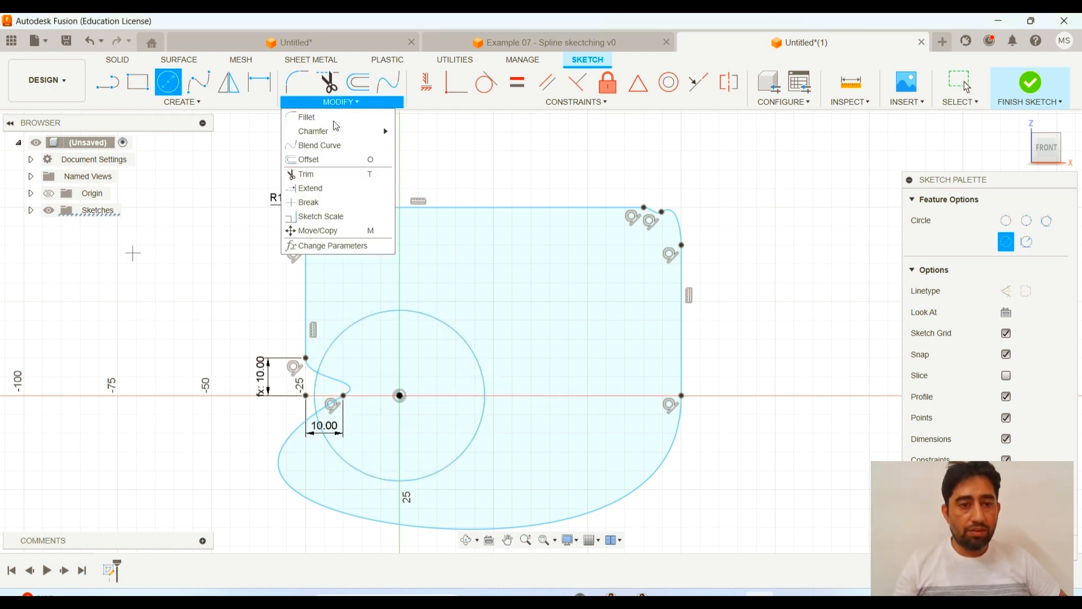
click(309, 202)
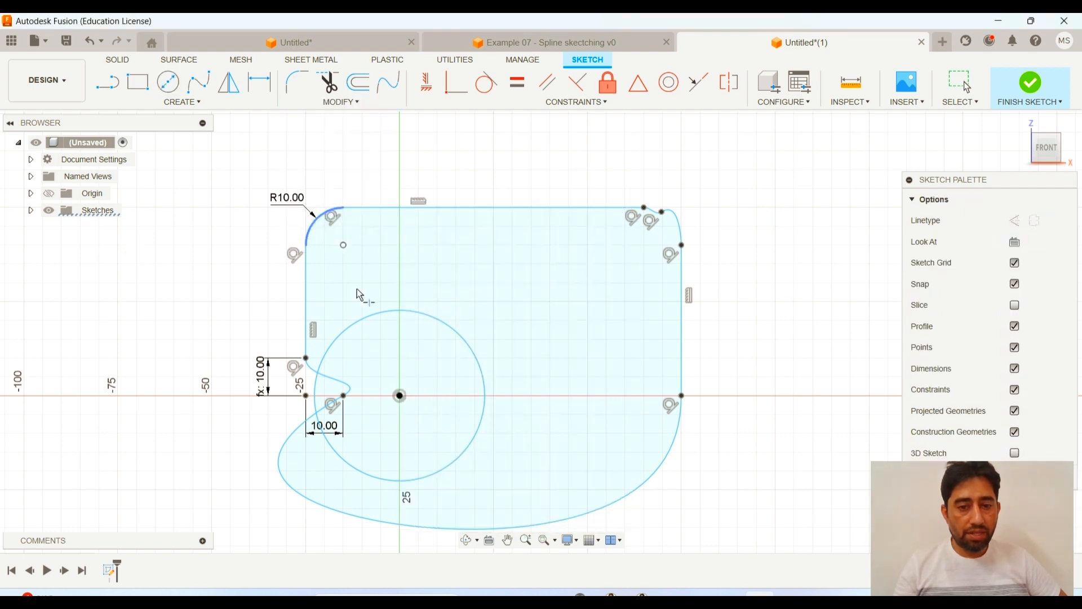
click(342, 385)
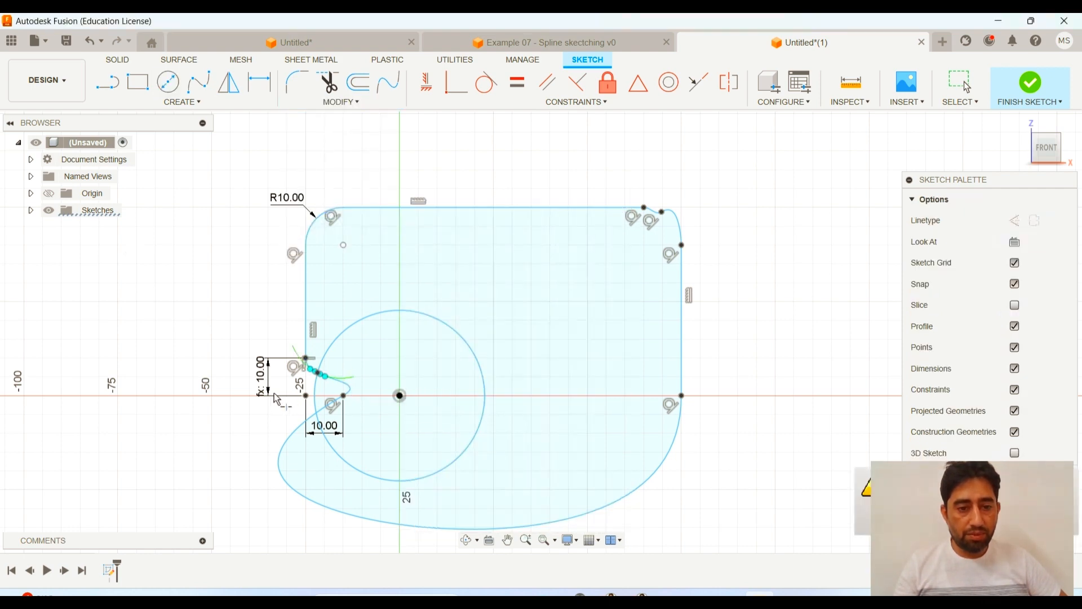
scroll(282, 395, up, 3)
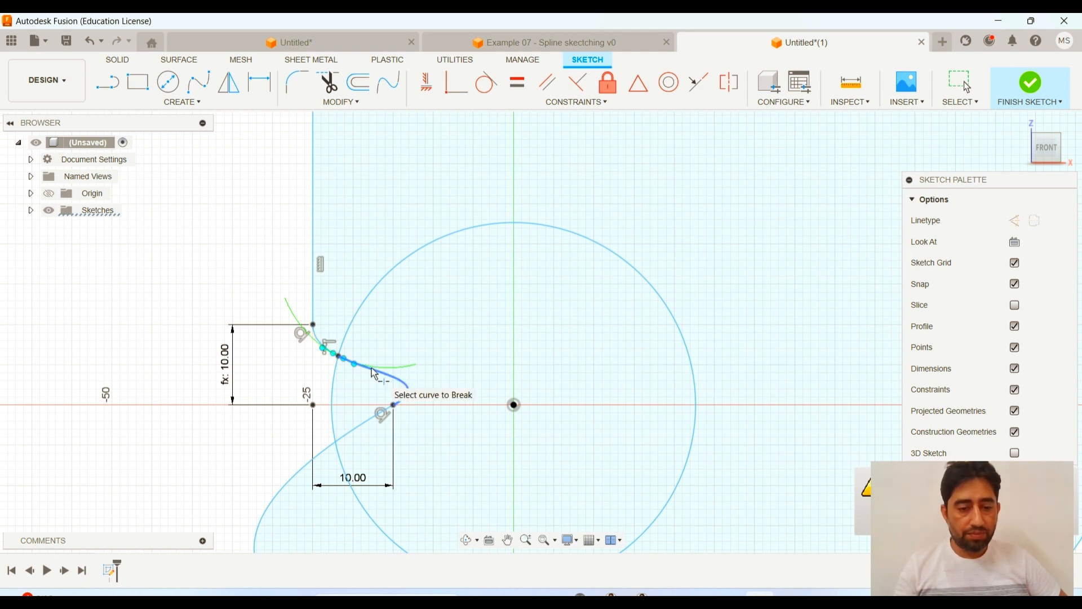
Step: Break the lower curve where the circle crosses it, and extend the left vertical line and the small diagonal curve segment
click(358, 434)
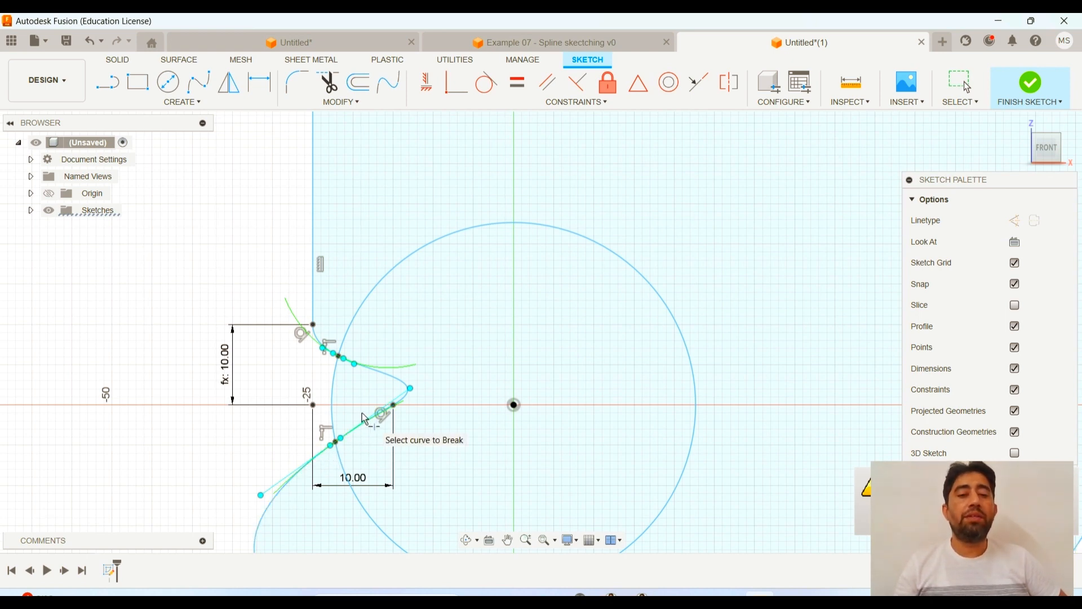
click(341, 102)
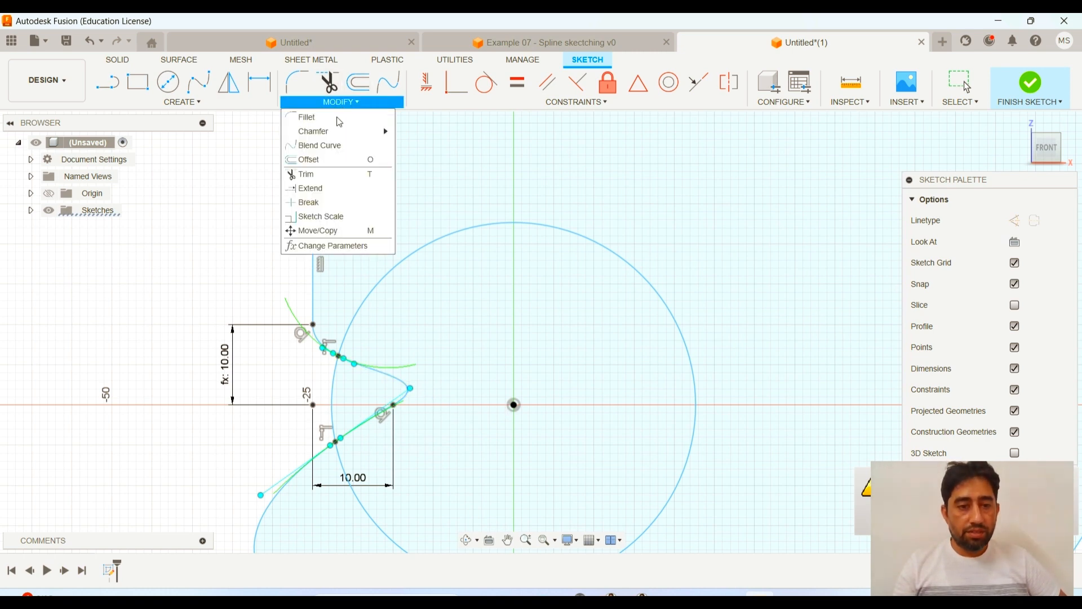
click(322, 189)
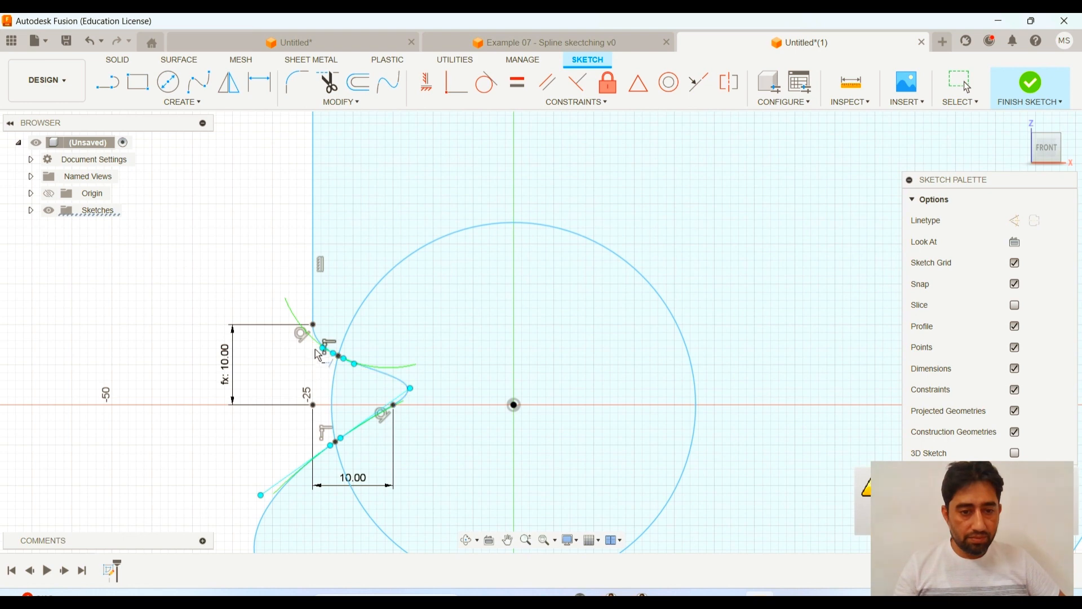
click(314, 324)
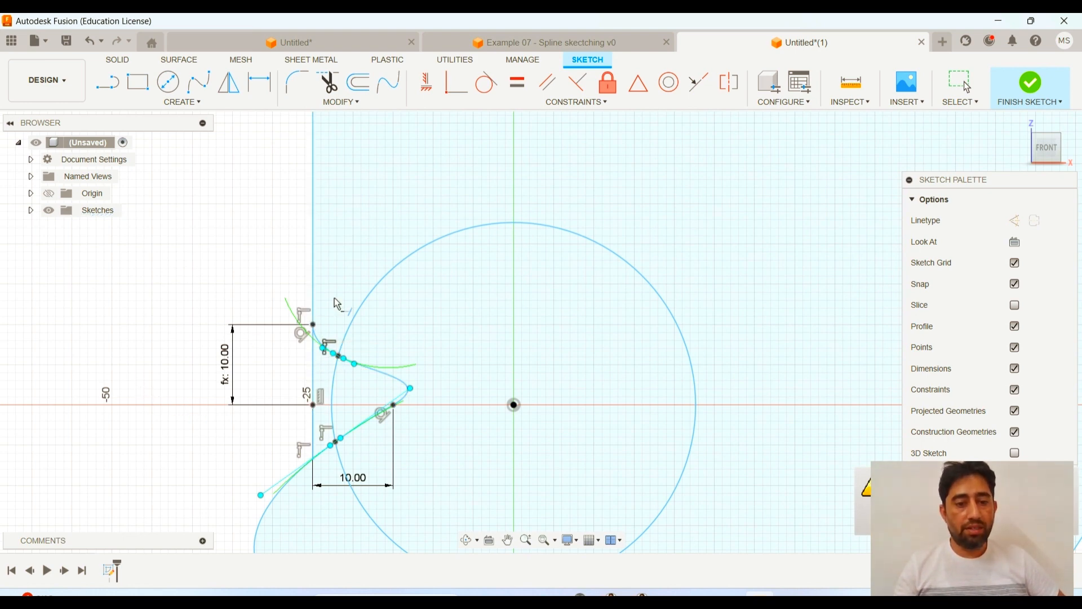
click(350, 432)
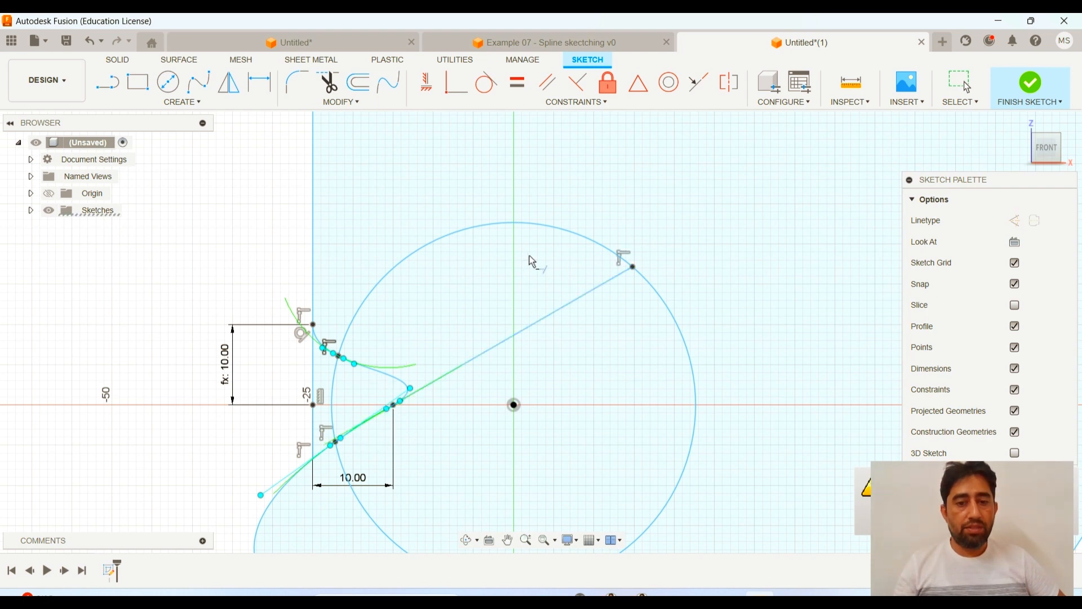
Step: Trim away the circle and the extended portions of the diagonal curve and the left vertical line
scroll(548, 248, down, 3)
click(329, 82)
click(544, 234)
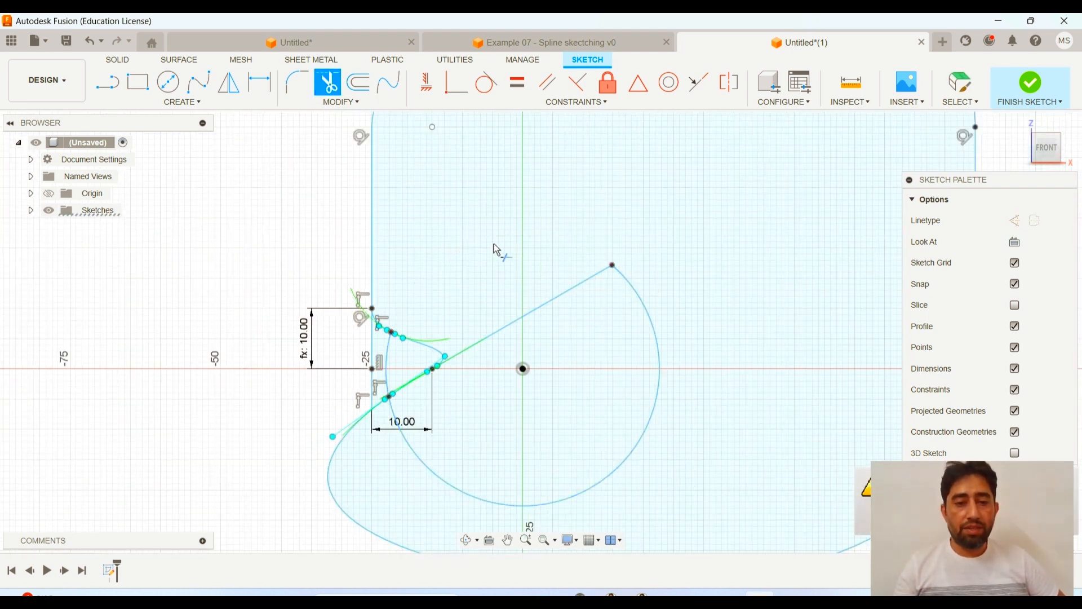
click(429, 469)
click(477, 344)
click(389, 350)
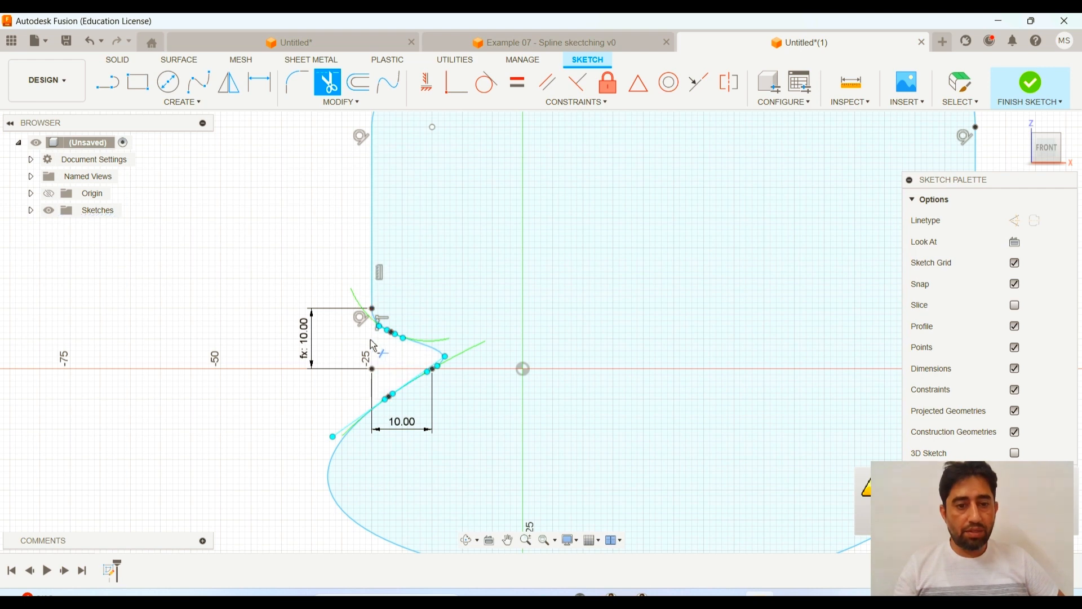
scroll(249, 363, down, 2)
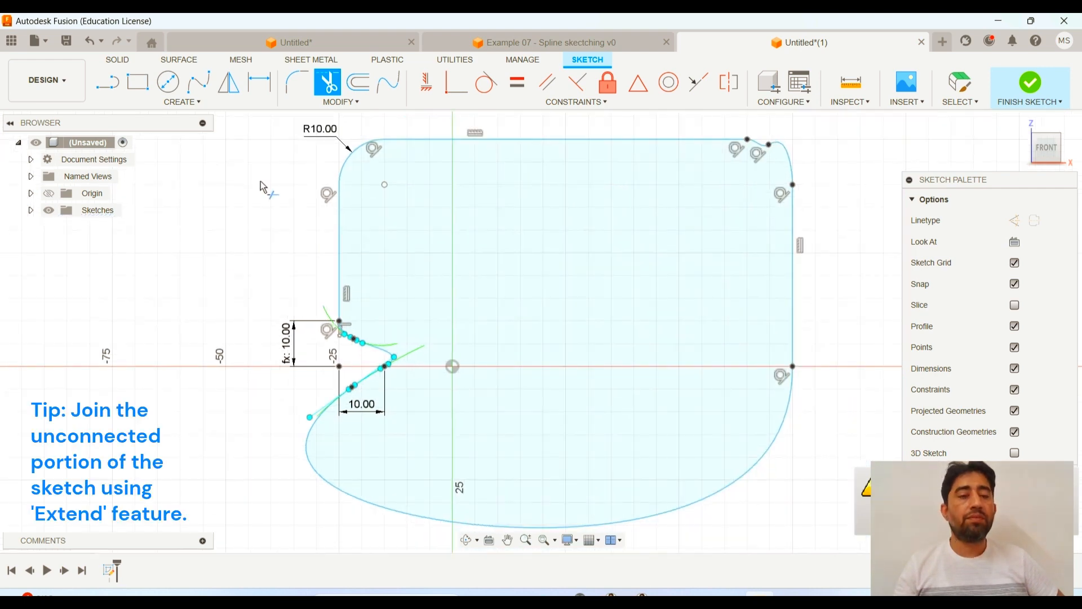
Step: Move the upper-left fillet arc with Move/Copy by -45 mm in X and rotate it 35 degrees about Z
scroll(316, 338, up, 5)
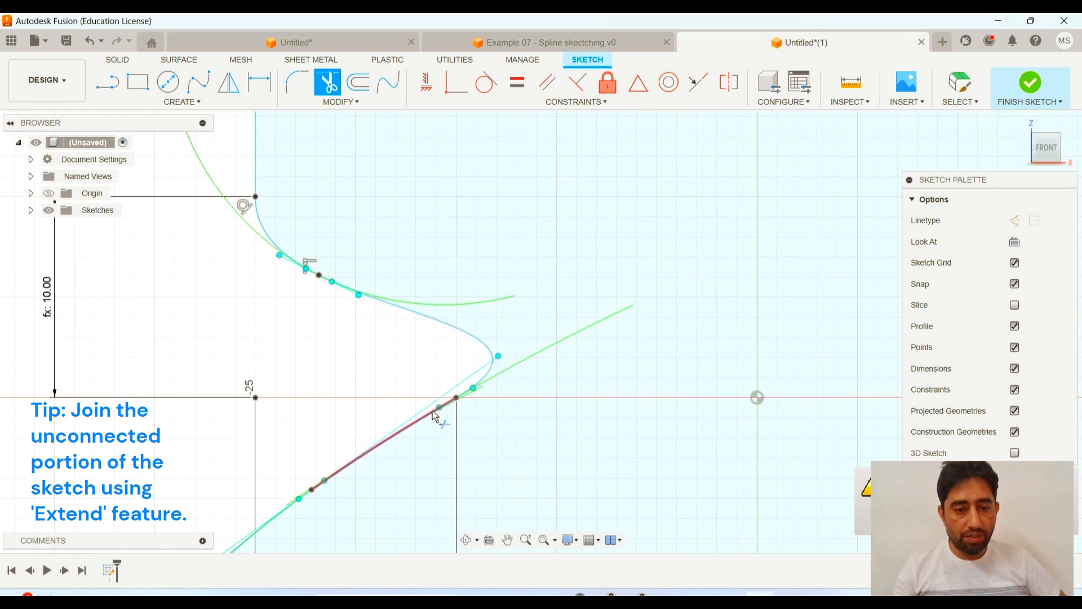
click(357, 103)
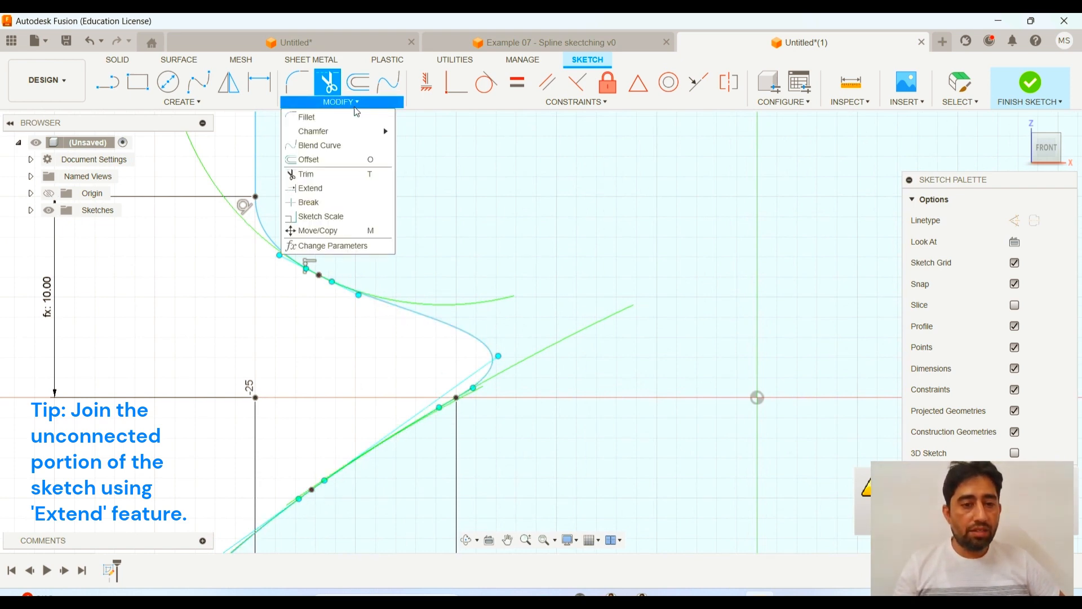
click(332, 231)
scroll(440, 338, down, 5)
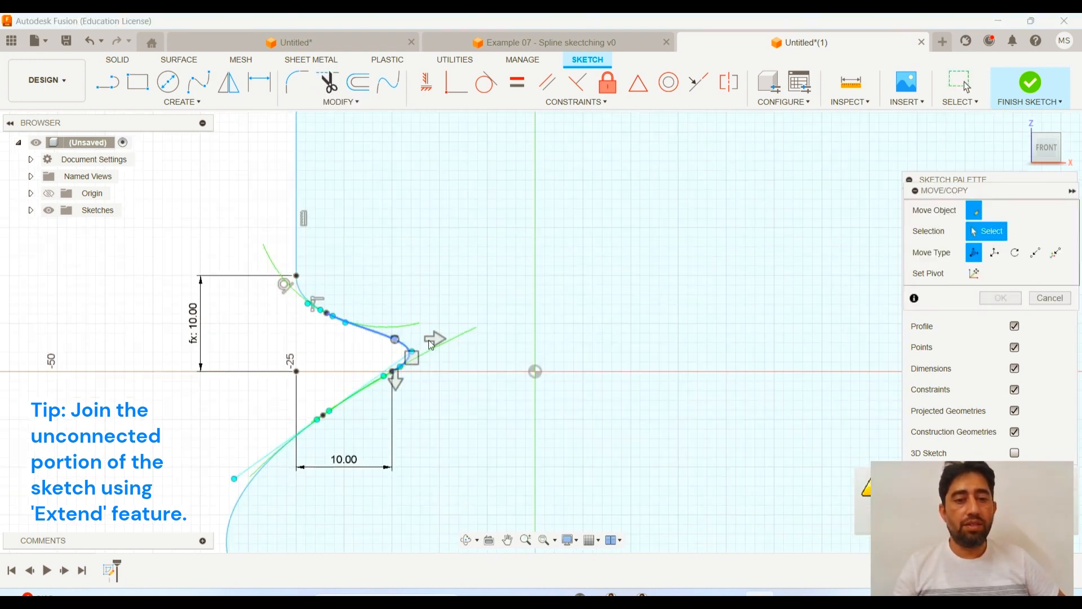
scroll(447, 337, down, 1)
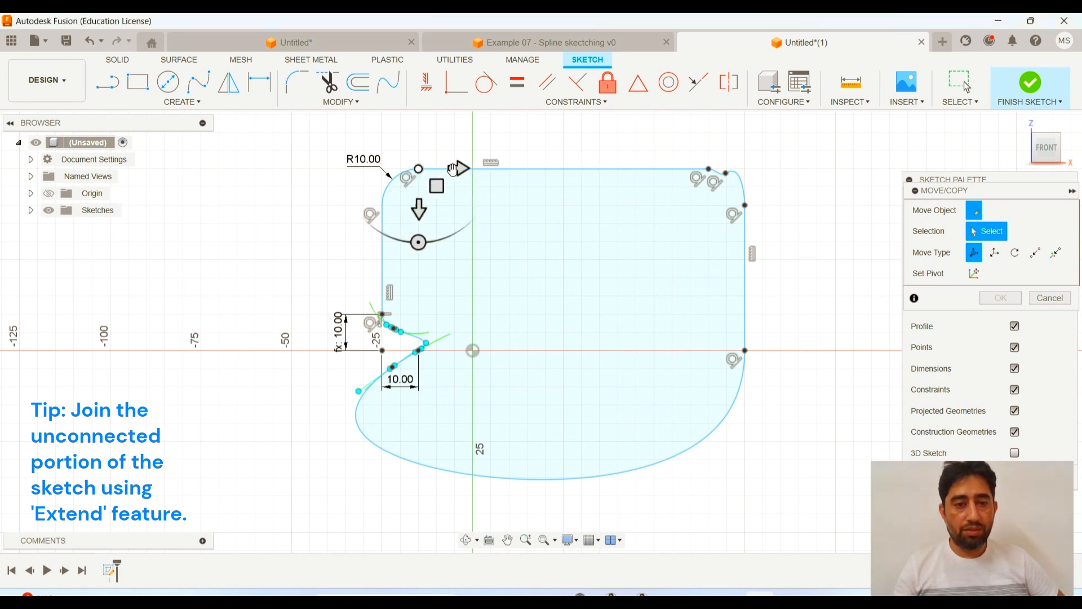
click(417, 174)
drag(460, 168, 295, 168)
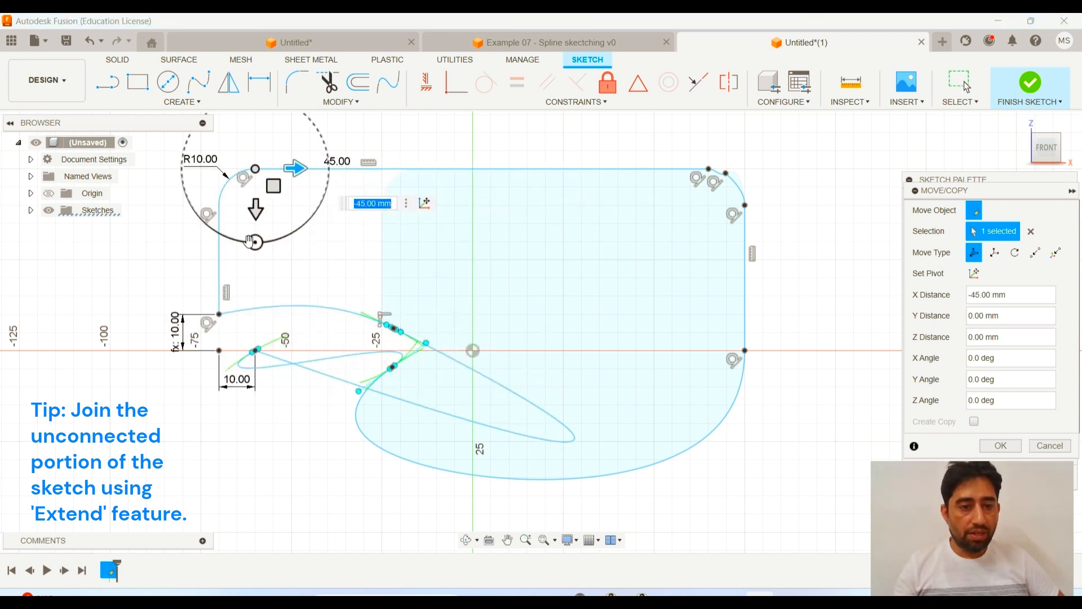
mouse_move(256, 240)
mouse_down()
mouse_move(318, 193)
mouse_move(325, 153)
mouse_move(323, 190)
mouse_move(276, 250)
mouse_move(243, 240)
mouse_move(230, 254)
mouse_move(205, 249)
mouse_up()
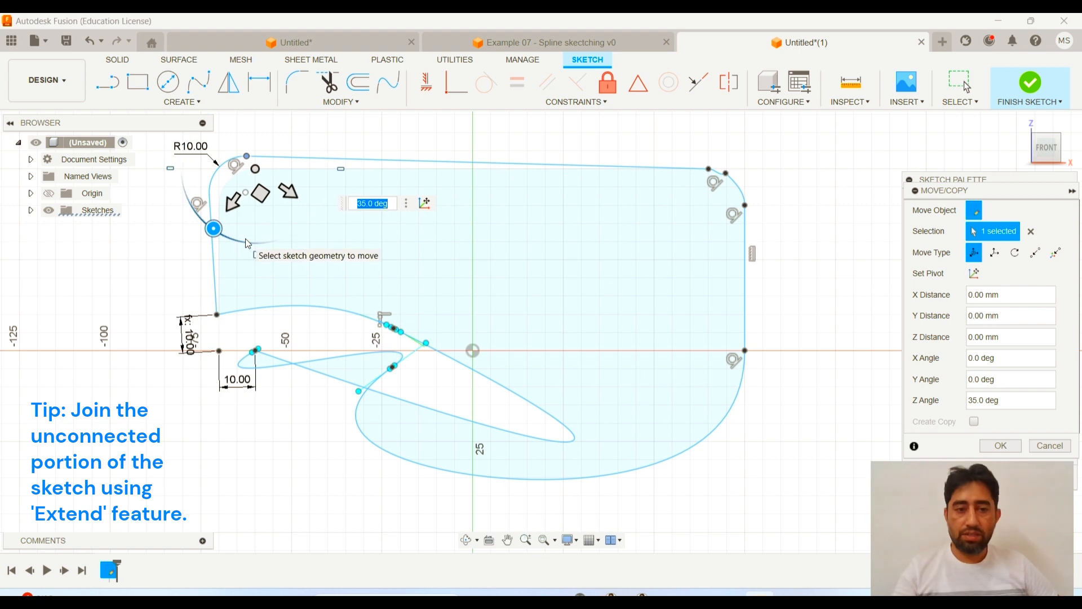
key(Return)
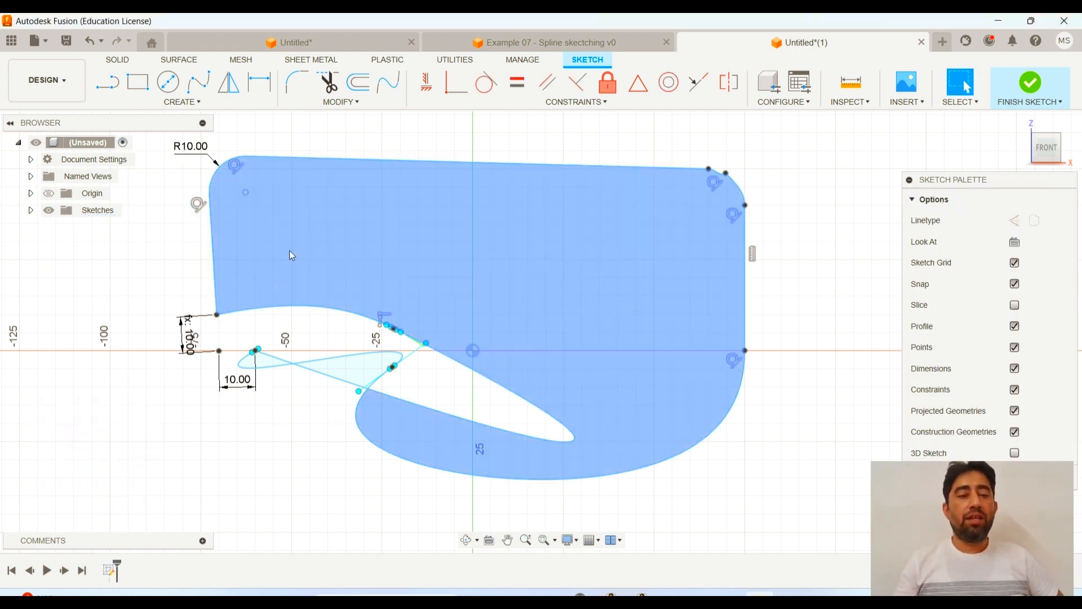
Step: Trim the stray looping curve segments between the left end of the lower curve and the base of the profile
click(333, 82)
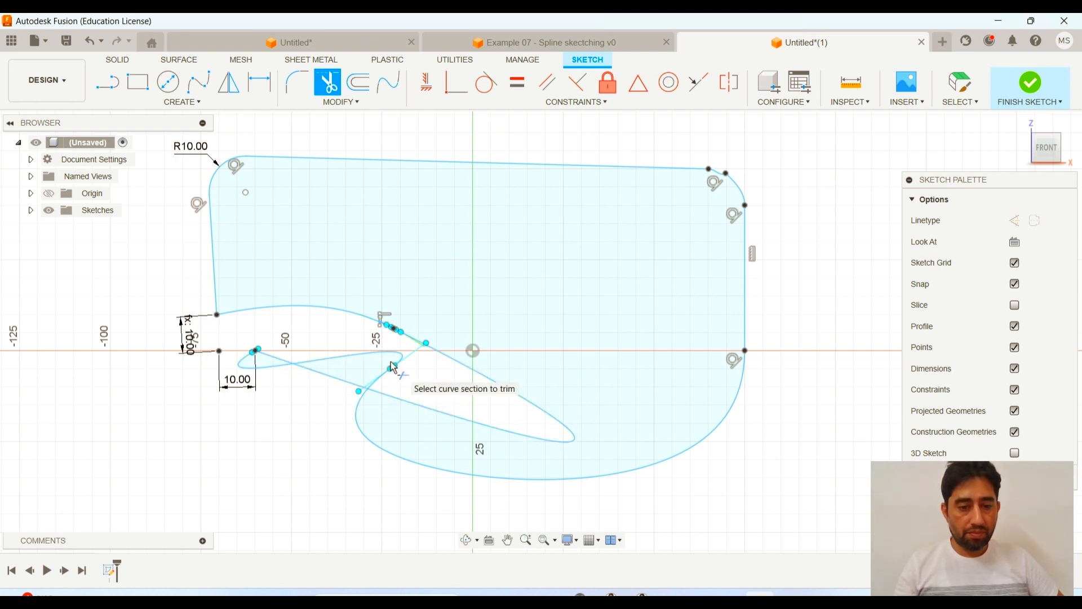
click(370, 363)
click(362, 356)
click(346, 378)
click(279, 371)
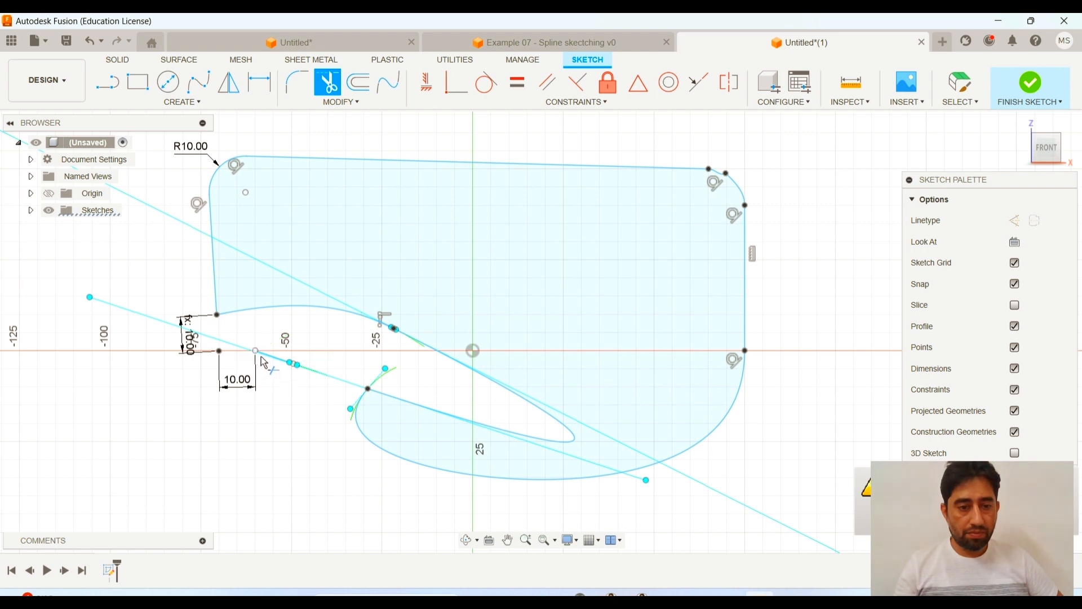
click(277, 364)
scroll(192, 340, up, 5)
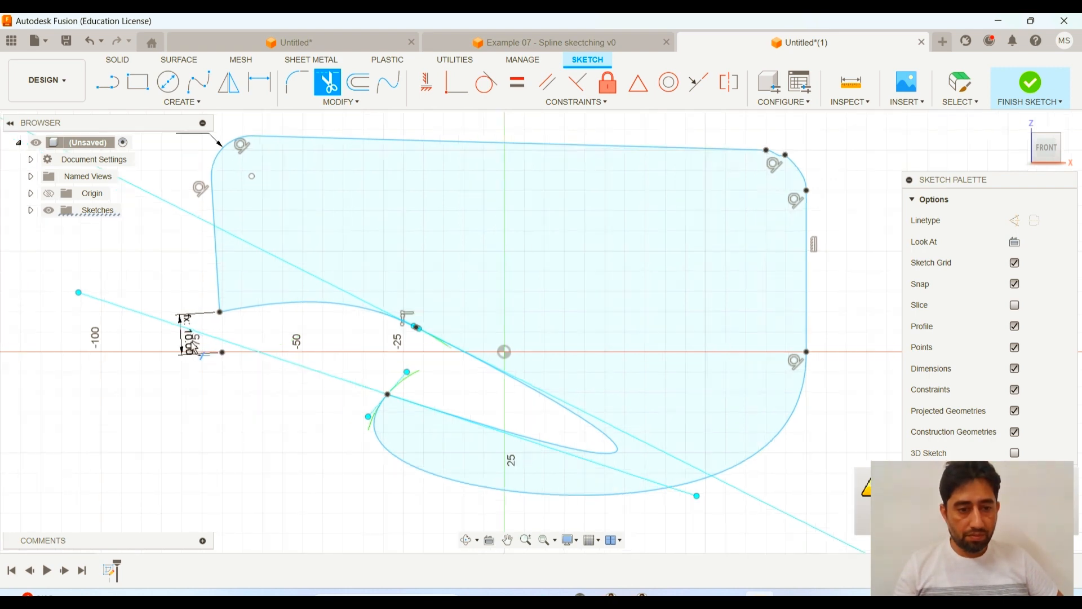
scroll(193, 341, down, 4)
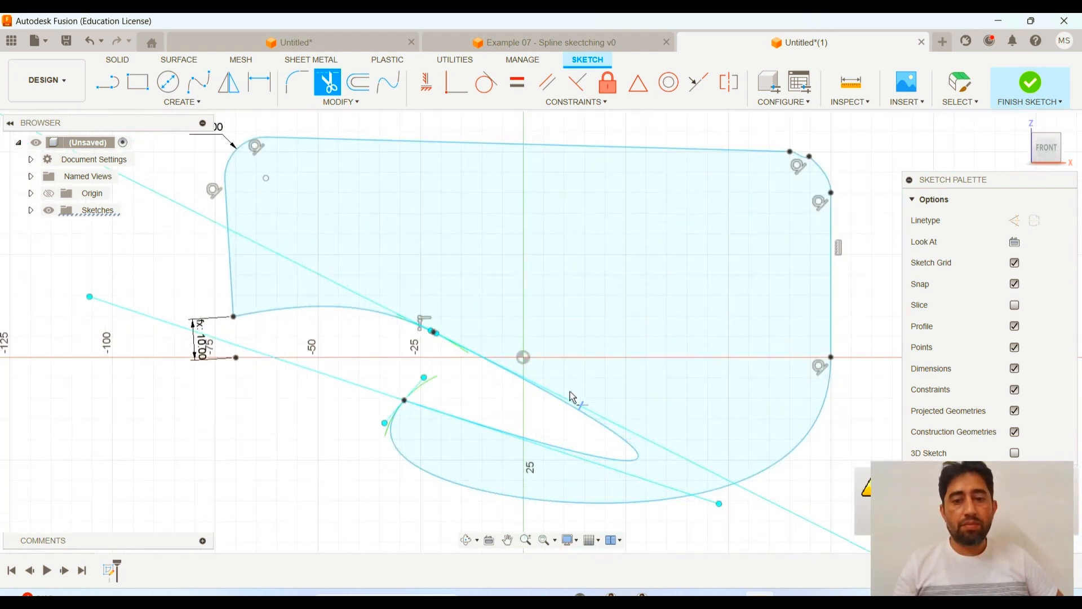
scroll(409, 425, up, 2)
scroll(475, 394, down, 4)
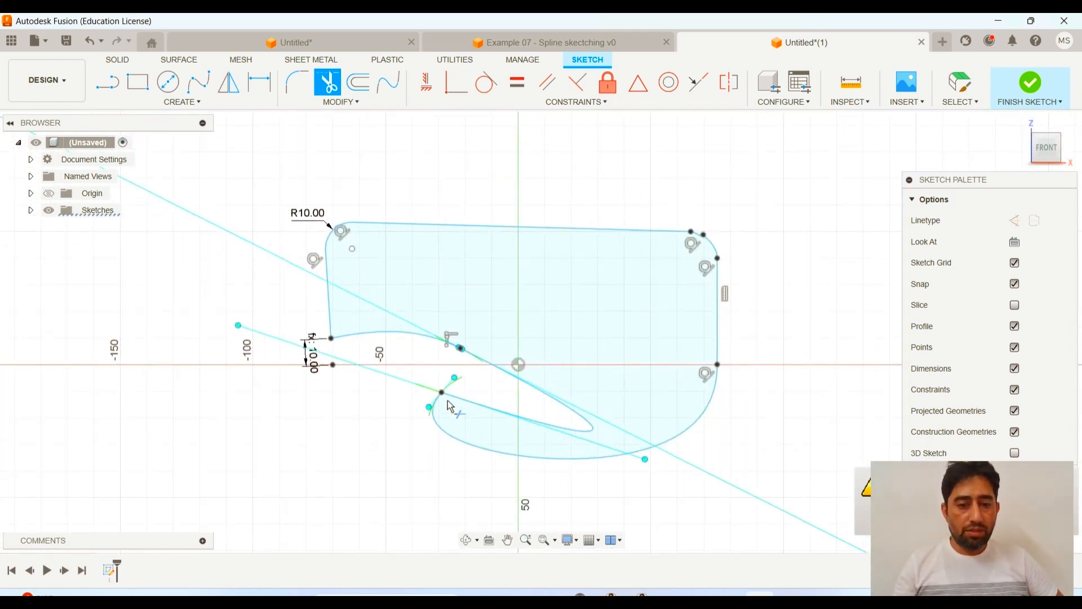
scroll(454, 407, up, 3)
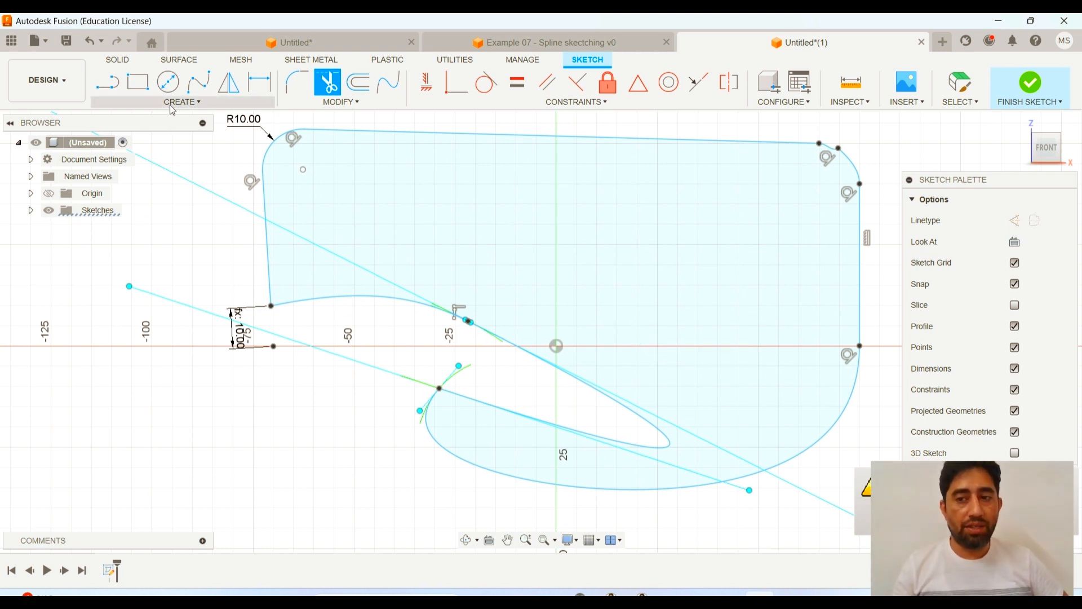
click(190, 103)
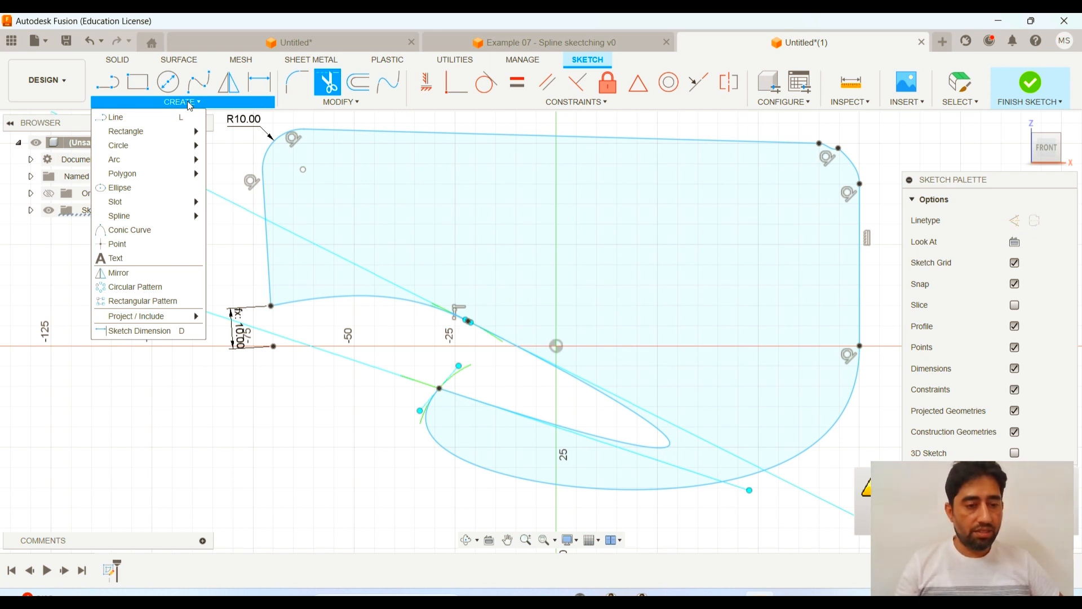
click(327, 103)
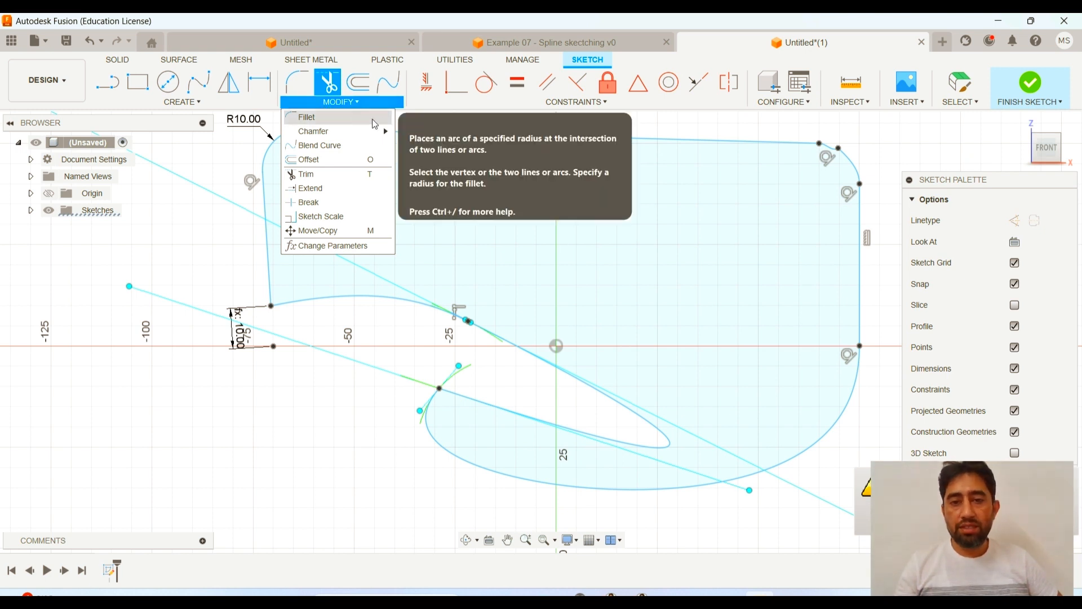
mouse_move(536, 103)
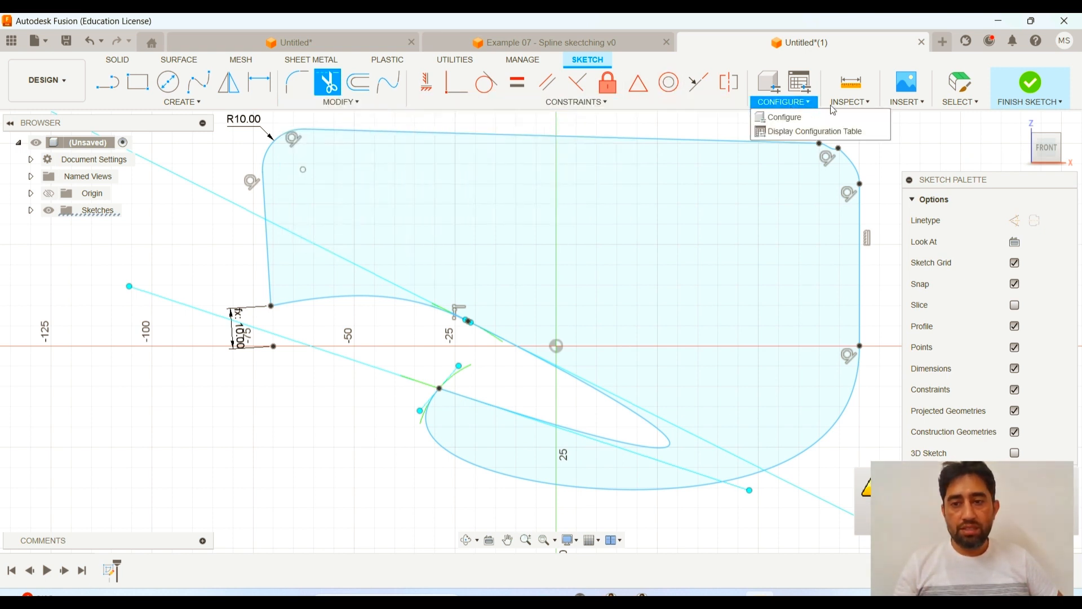
mouse_move(863, 86)
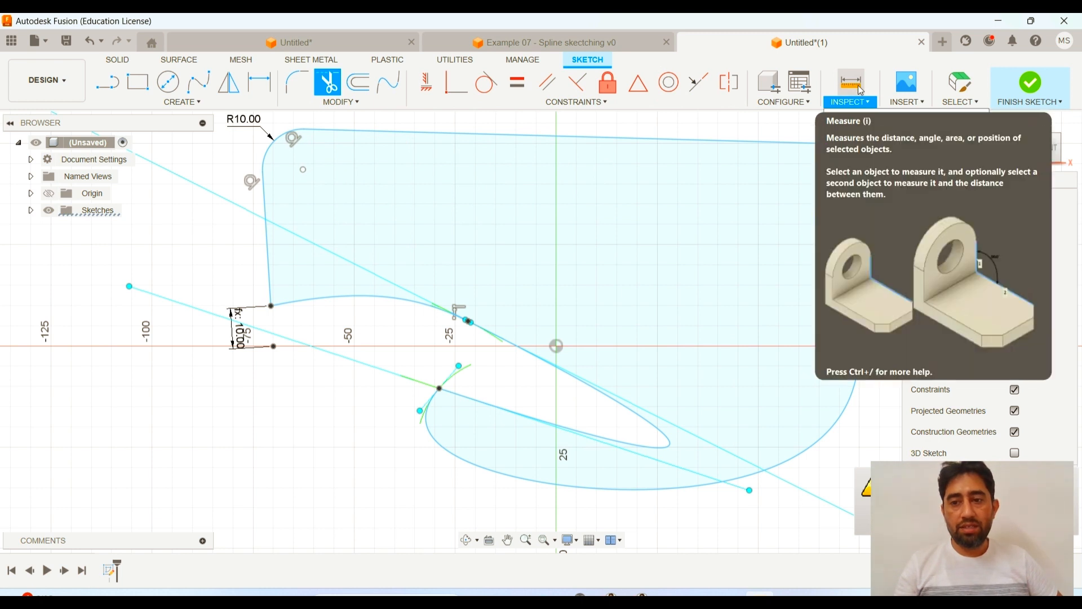
mouse_move(915, 106)
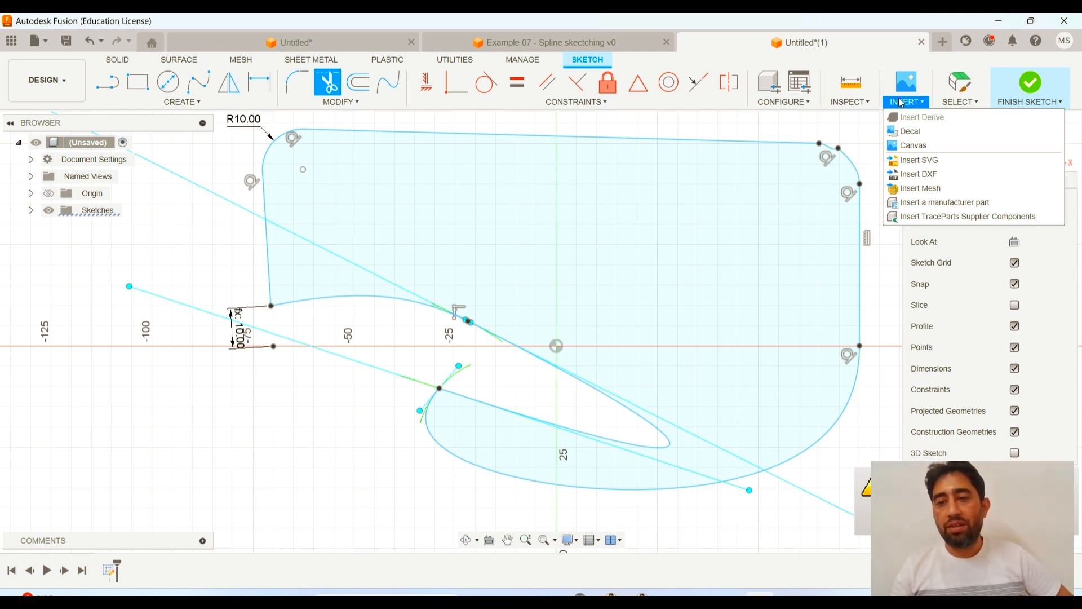
Step: Finish the sketch, and save the design as "Practice Exercise 07" in the Learning Fusion 360 - An Innovative Approach for Designers project before closing it
click(1029, 88)
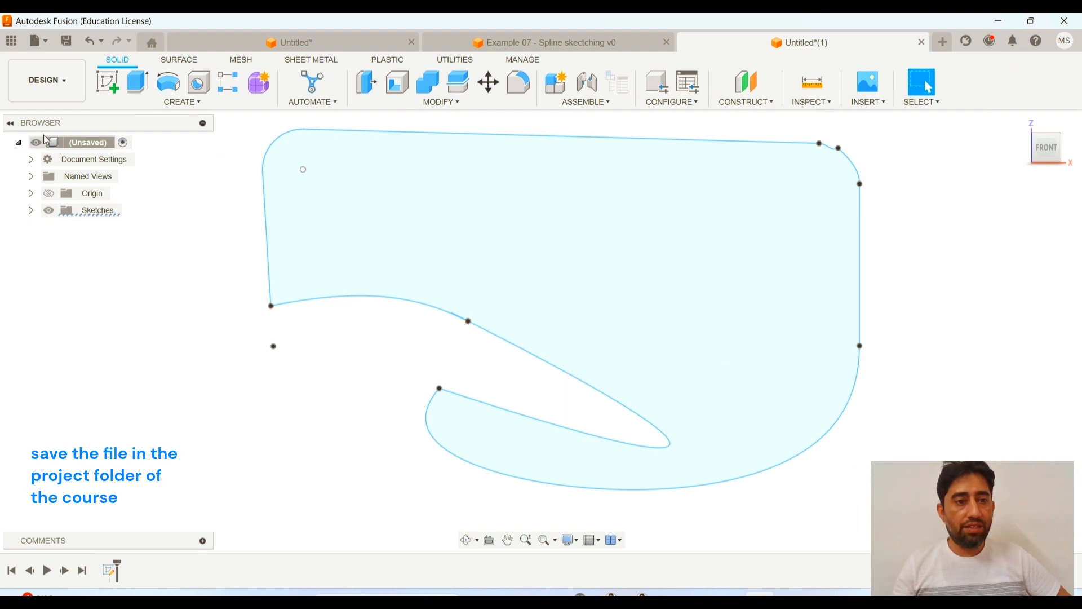
click(66, 40)
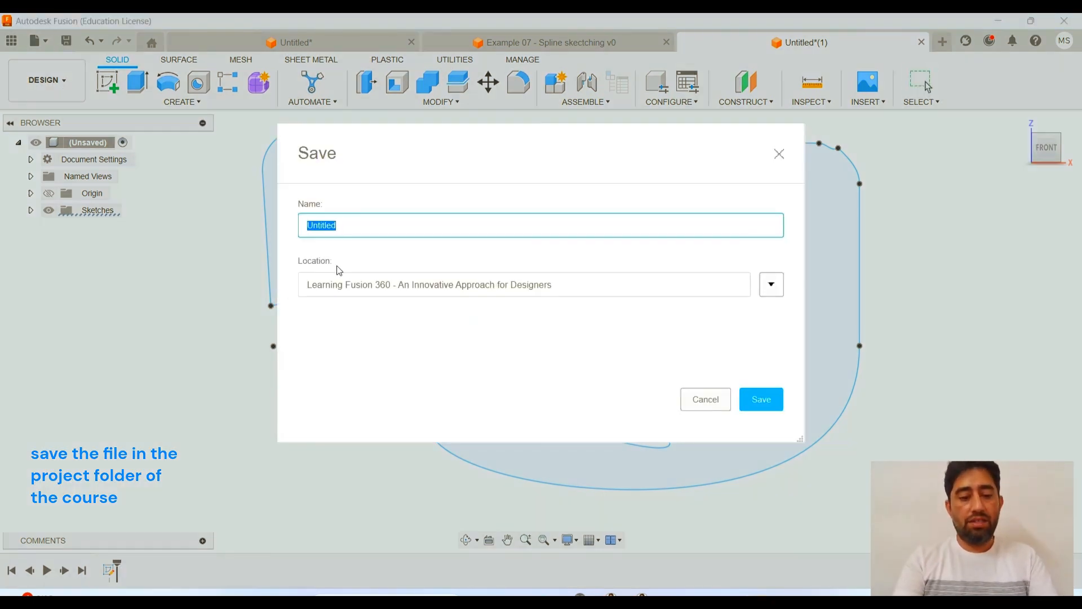
text(Practice Ex)
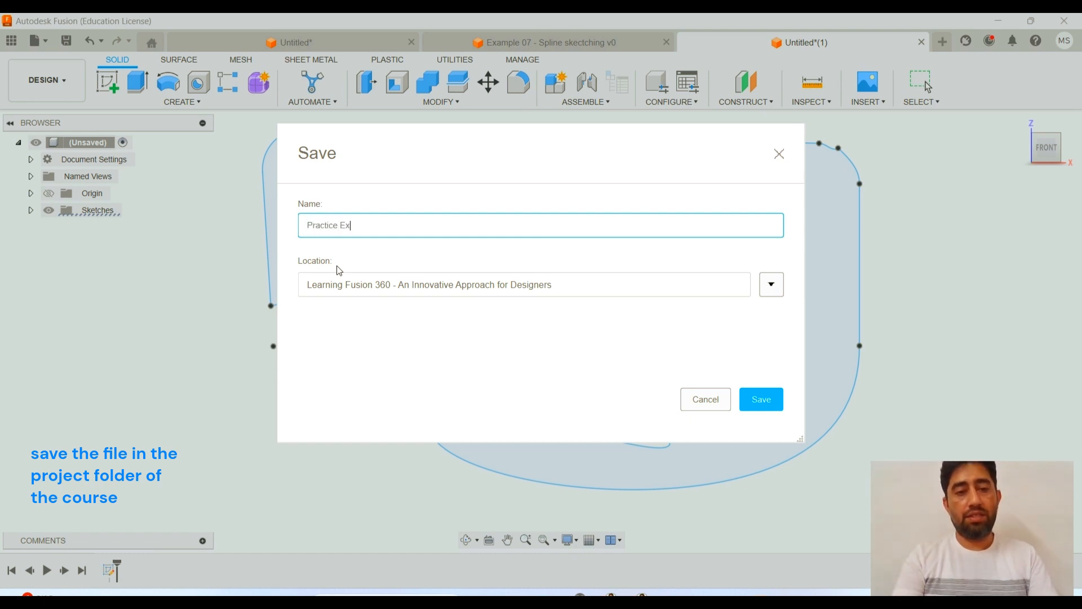
text(ercise 07)
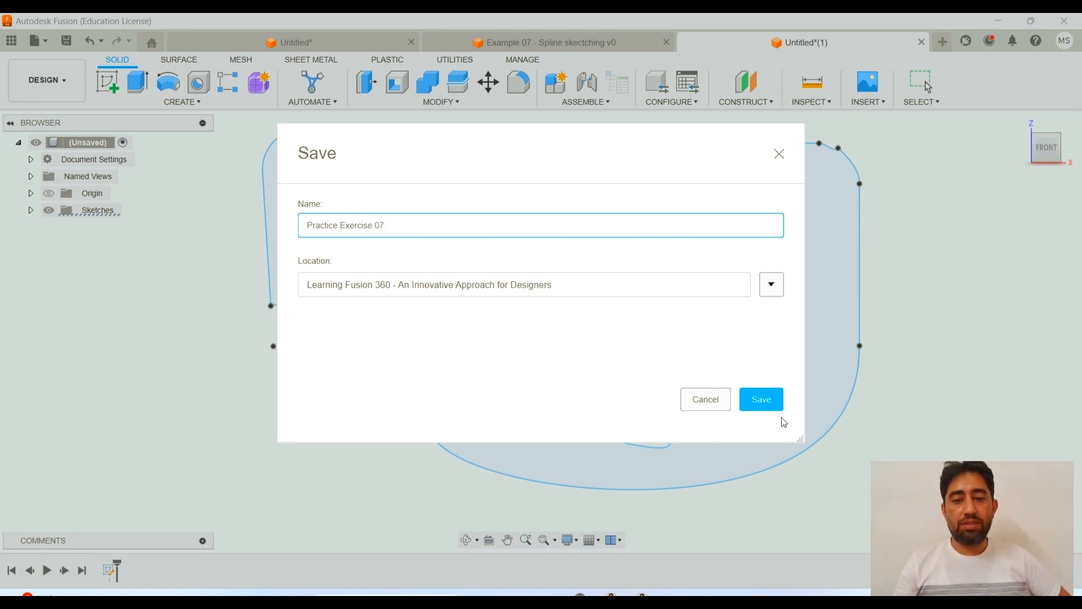
click(762, 399)
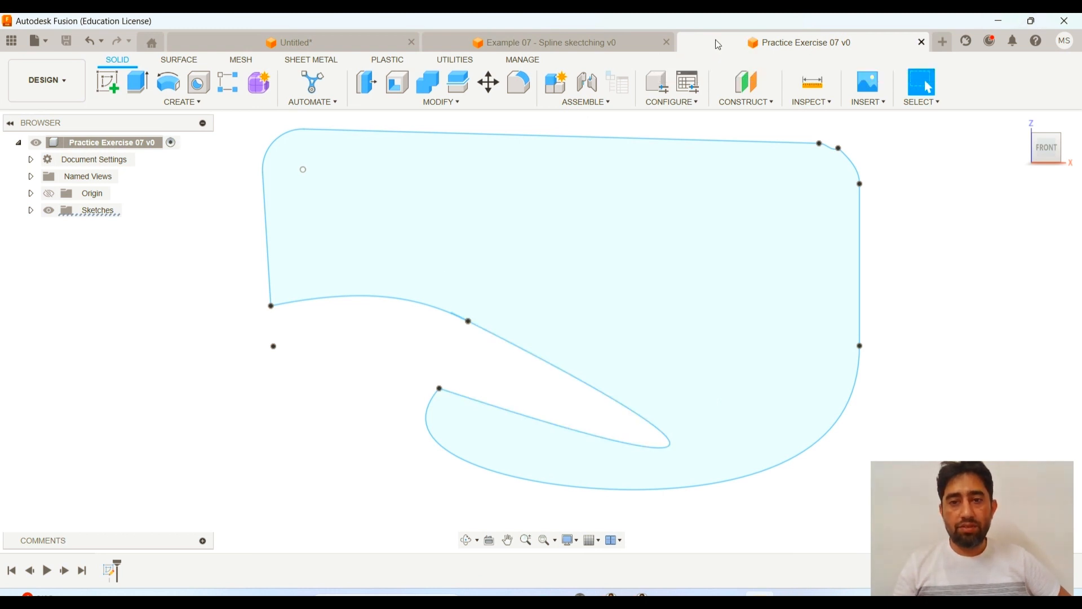
click(922, 43)
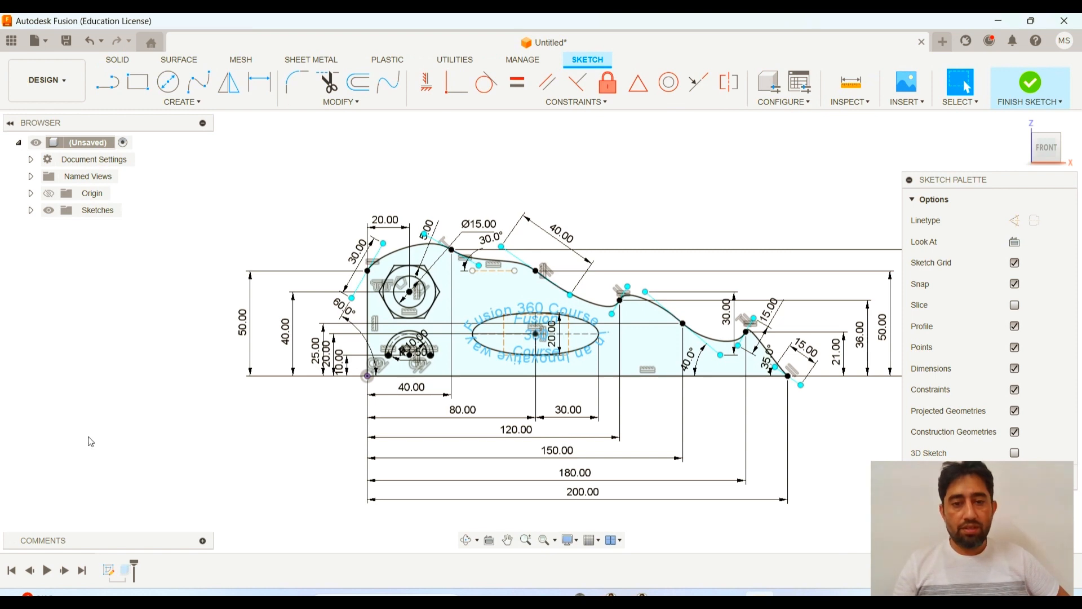
Step: Switch to the Videos Scripts document in Word to review the Example 07 drawing and its dimensioned solution, and return to Fusion
key(alt+Tab)
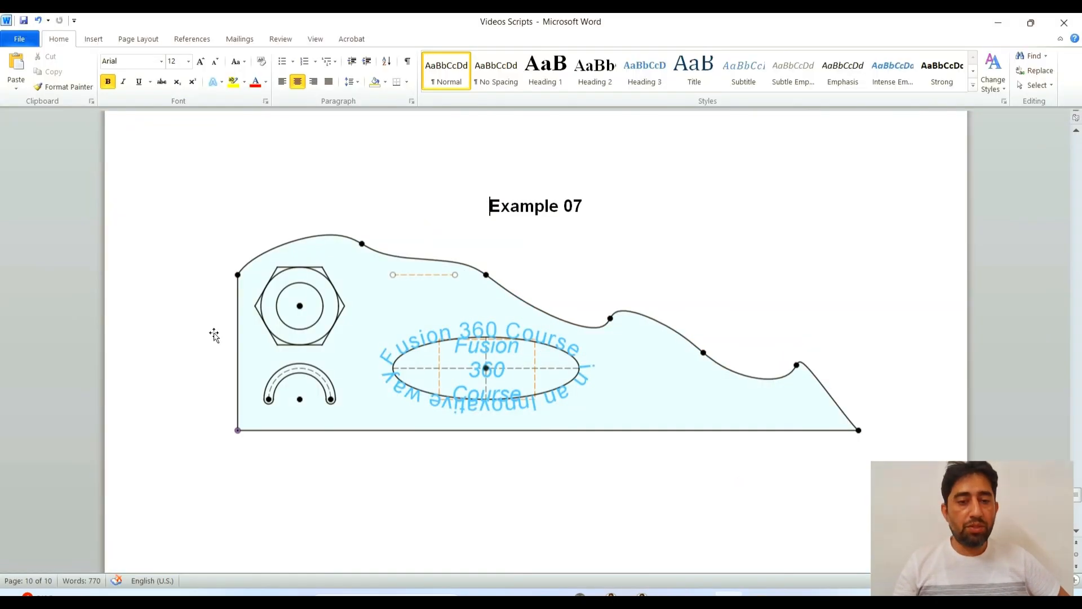
scroll(214, 335, down, 10)
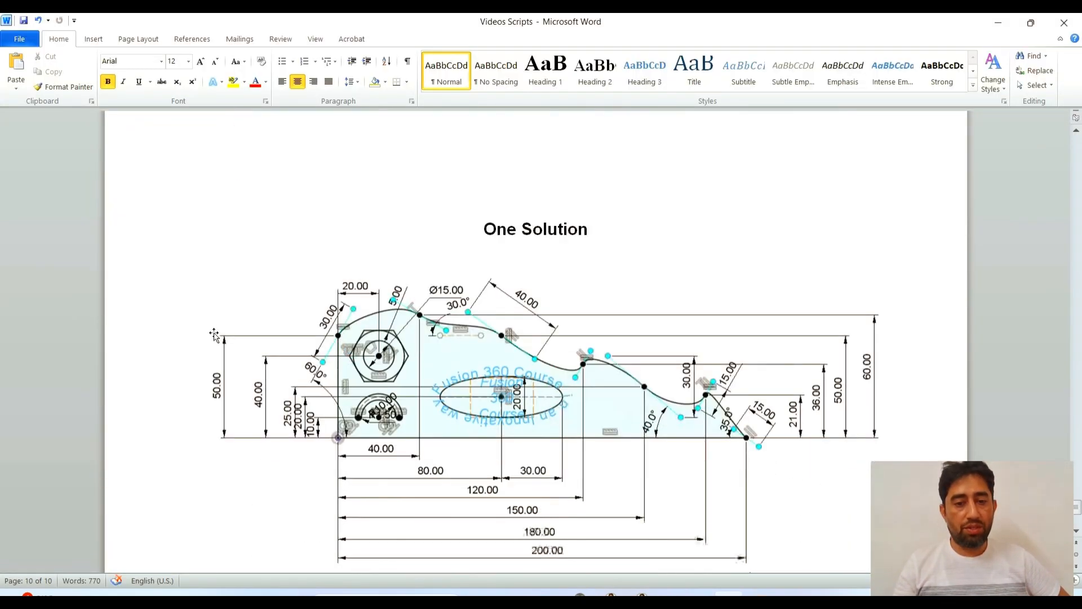
scroll(214, 335, down, 2)
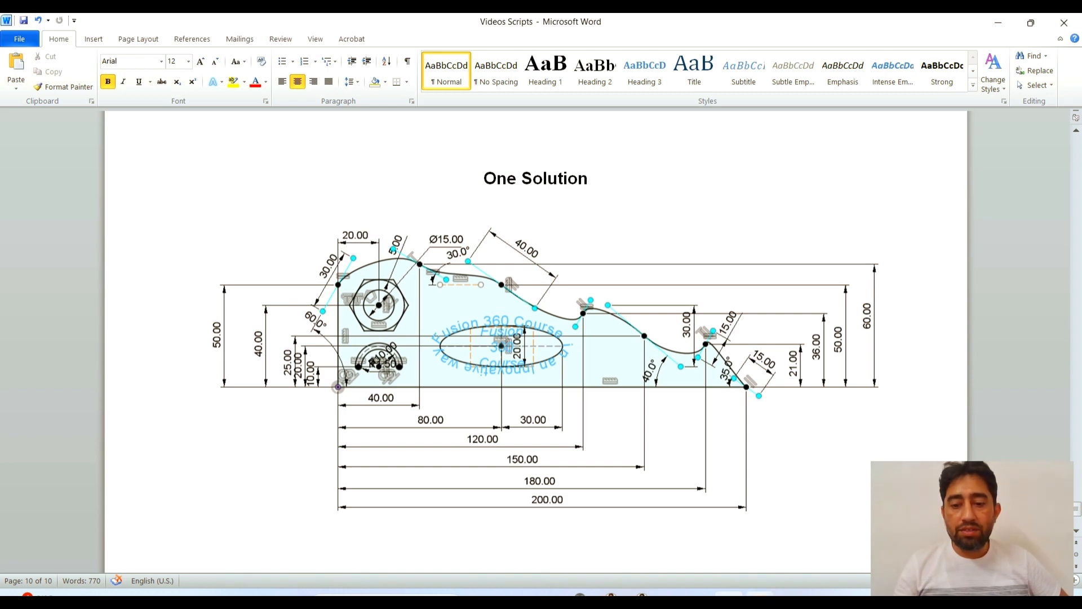
click(758, 593)
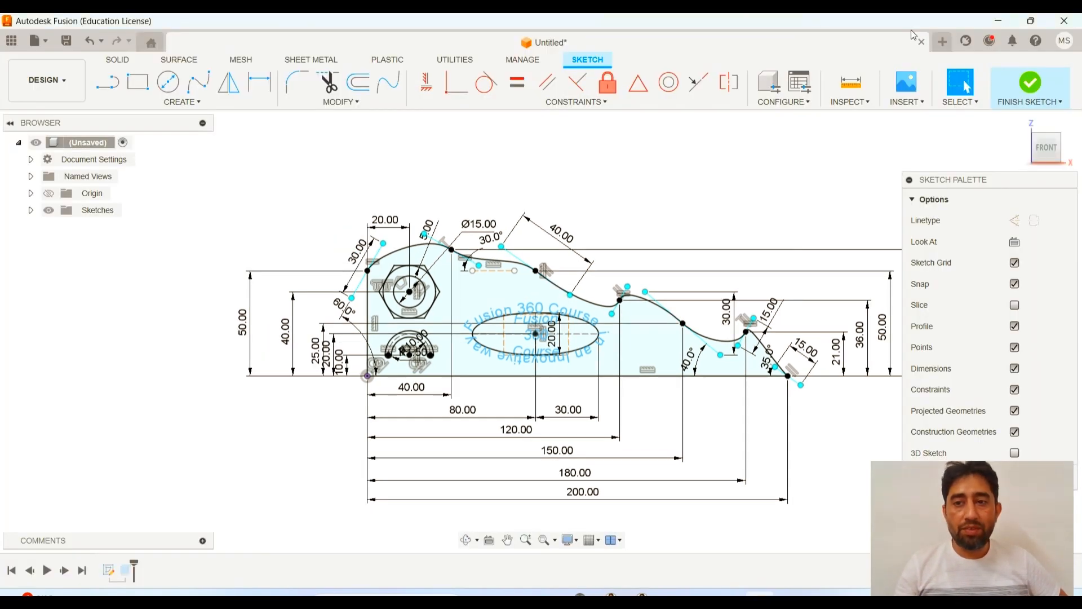